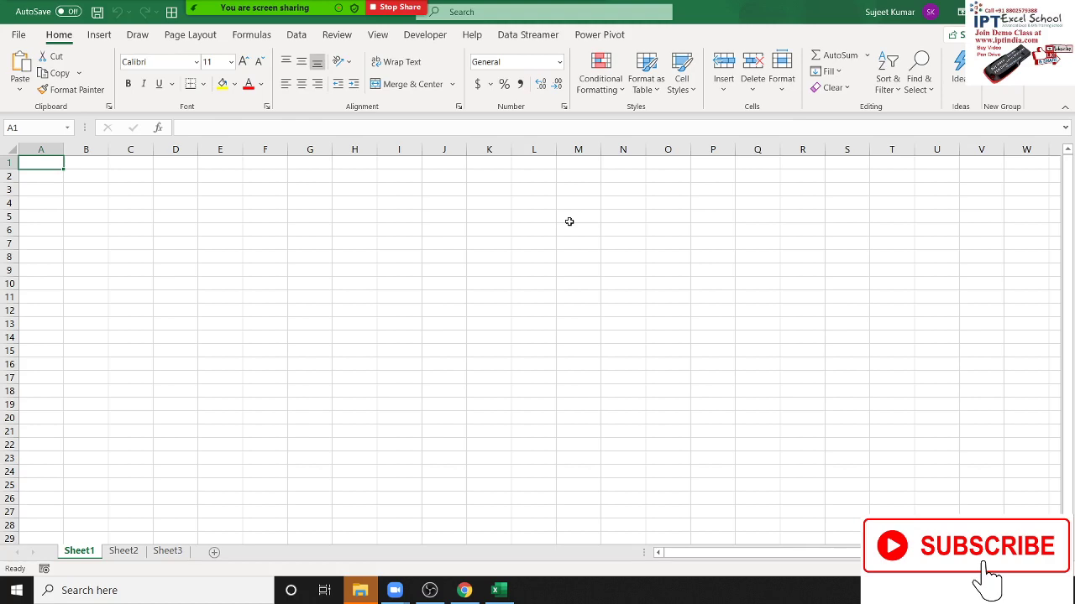
Show the Formulas tab's Text function list, BAHTTEXT through SEARCH, after briefly checking the Logical list
left_click(429, 590)
left_click(429, 591)
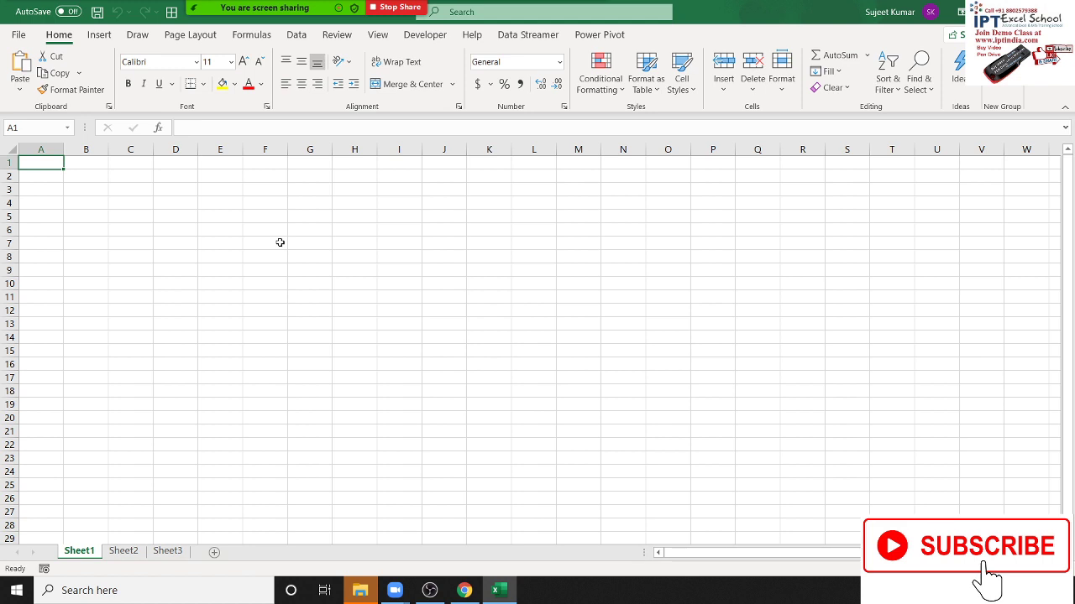
left_click(262, 37)
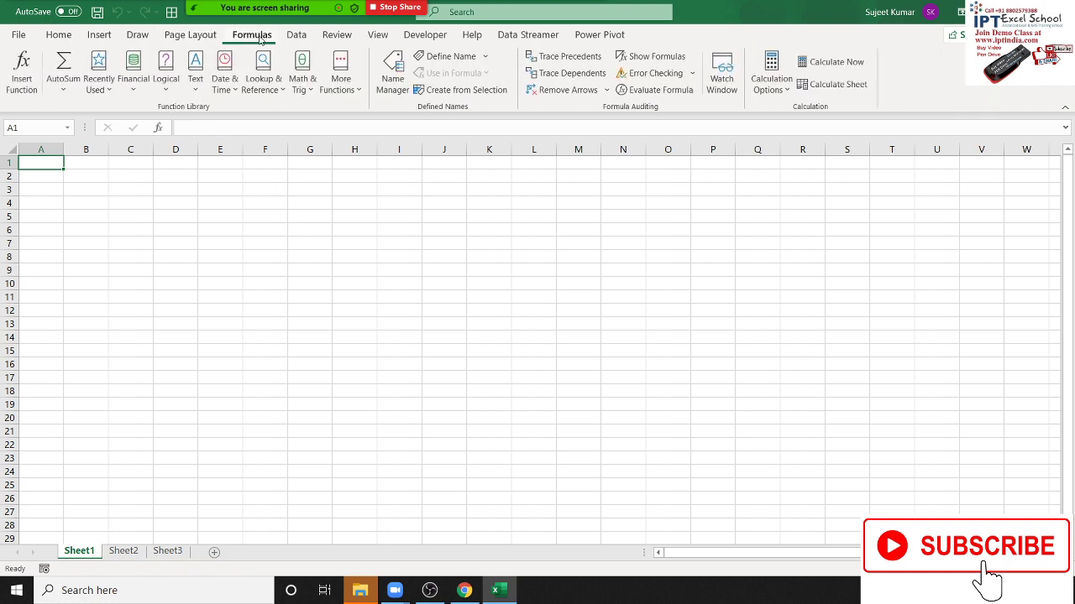
left_click(155, 92)
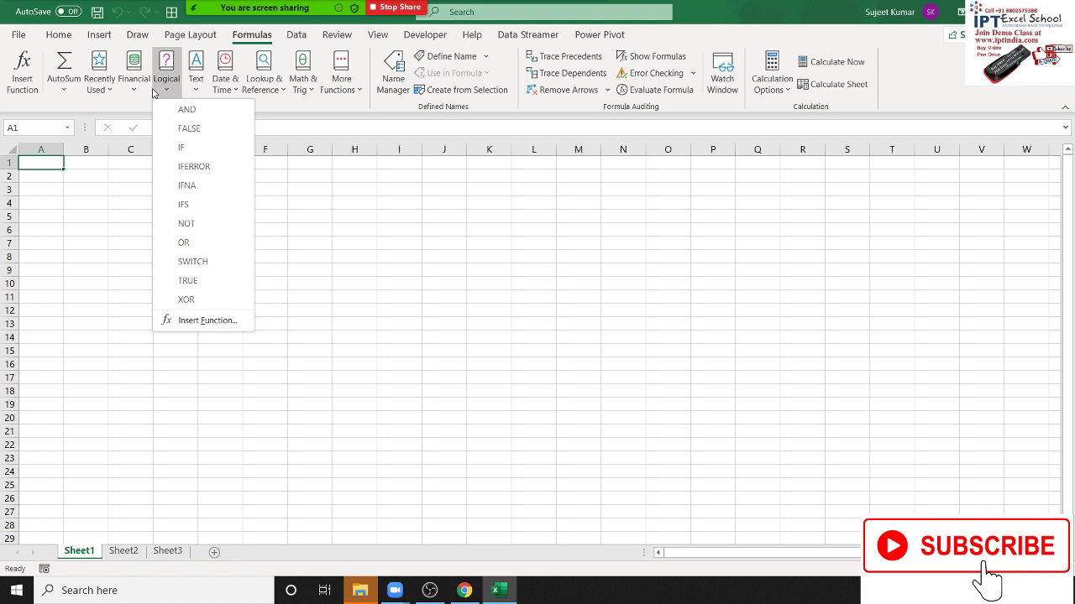
left_click(327, 231)
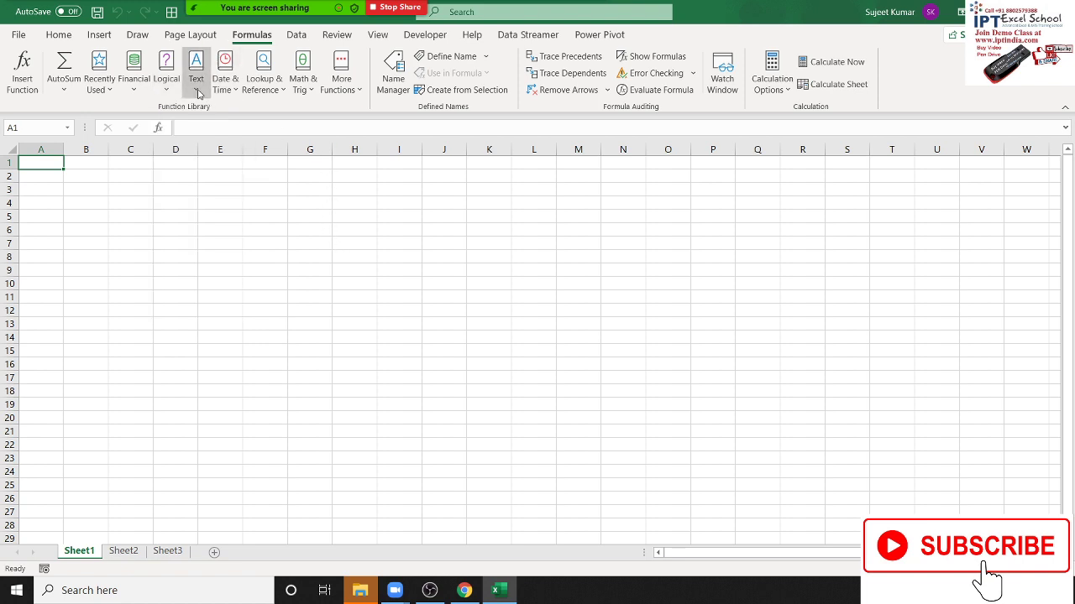
left_click(198, 87)
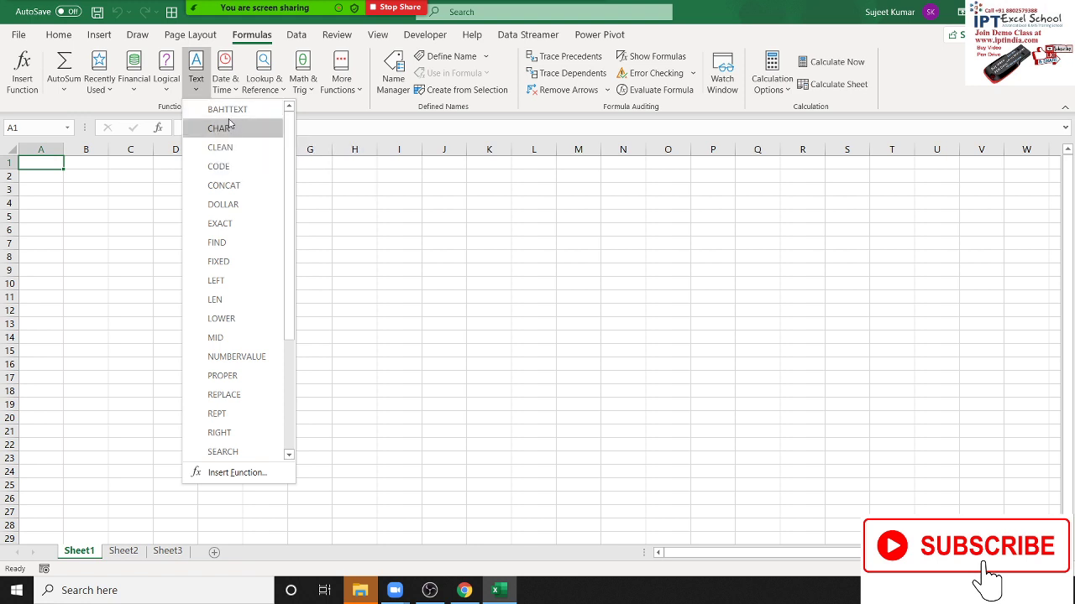
mouse_move(227, 118)
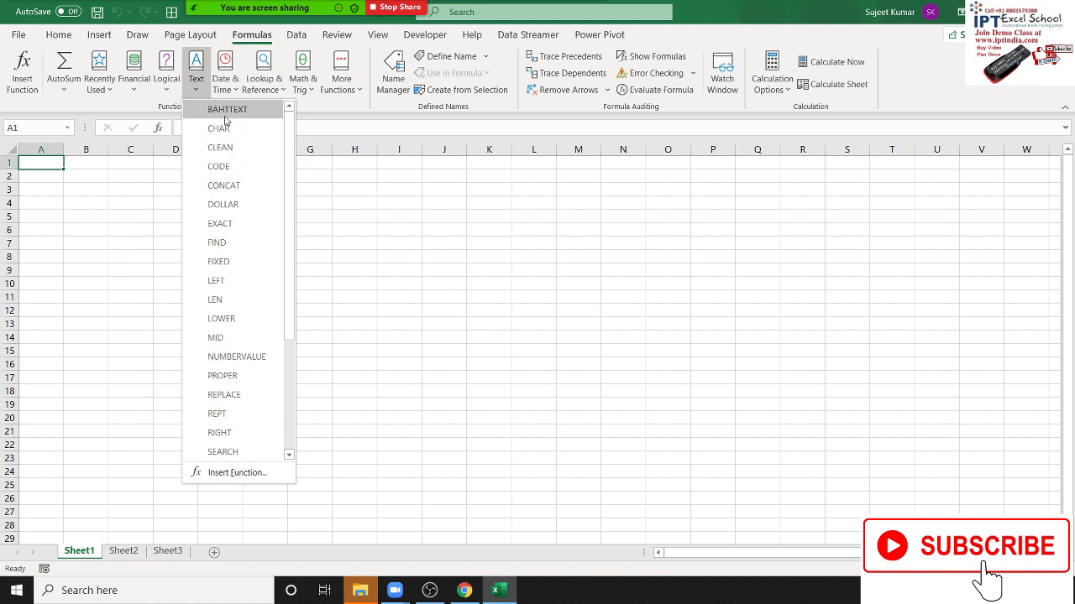
Enter =BAHTTEXT(150) in A1 to spell out 150 as Thai baht text
left_click(227, 110)
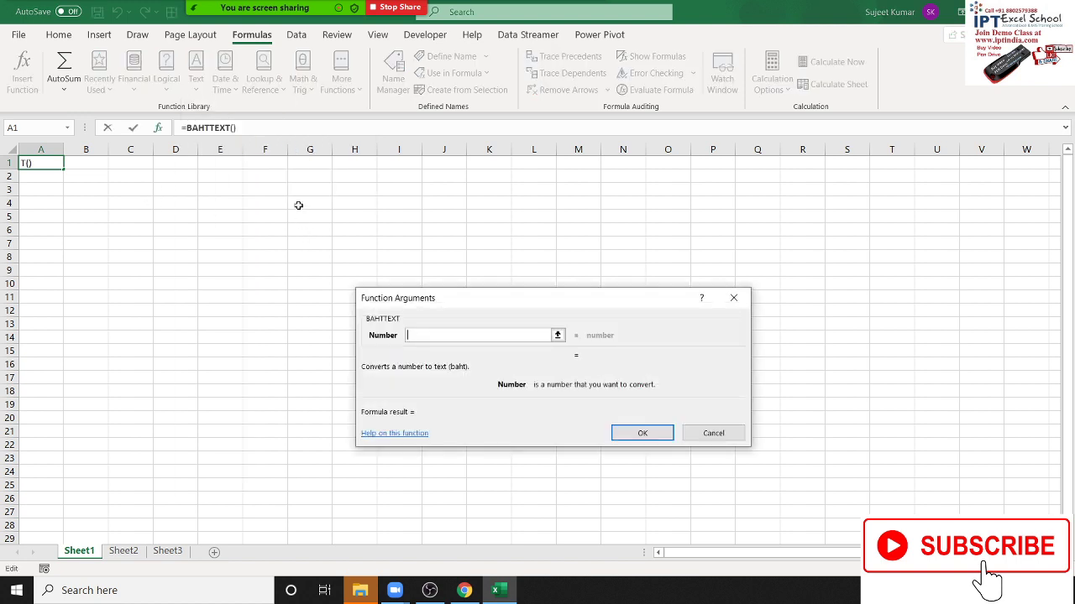
type("15")
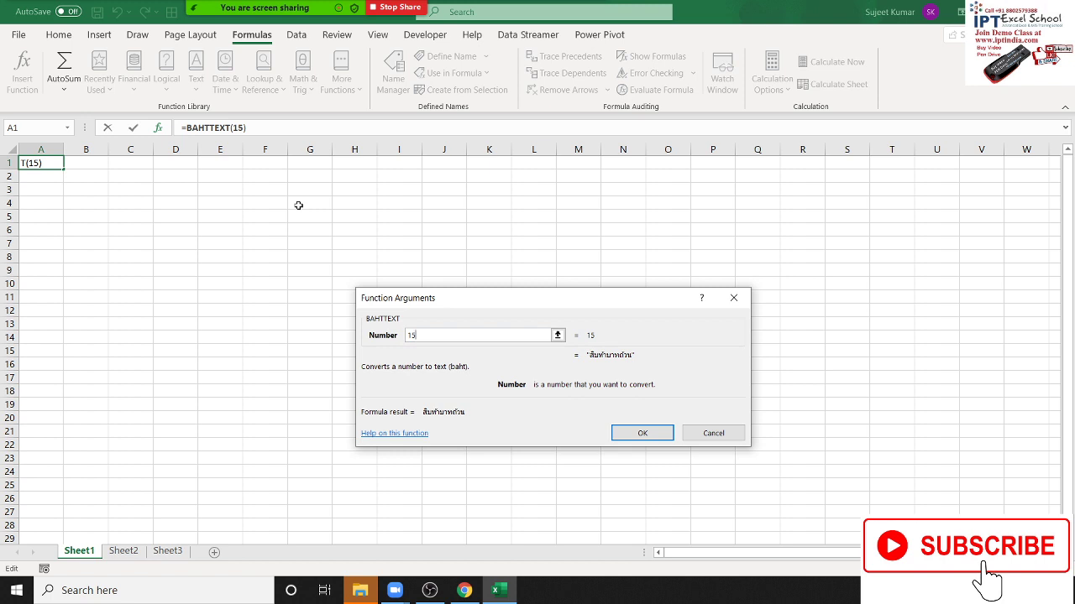
type("0")
key("Return")
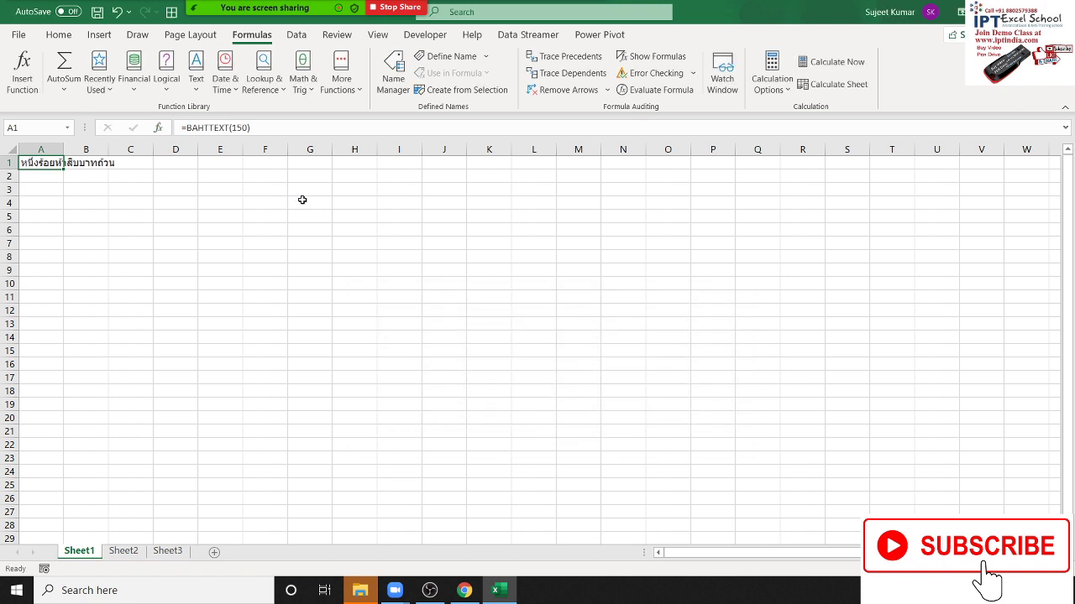
left_click(235, 243)
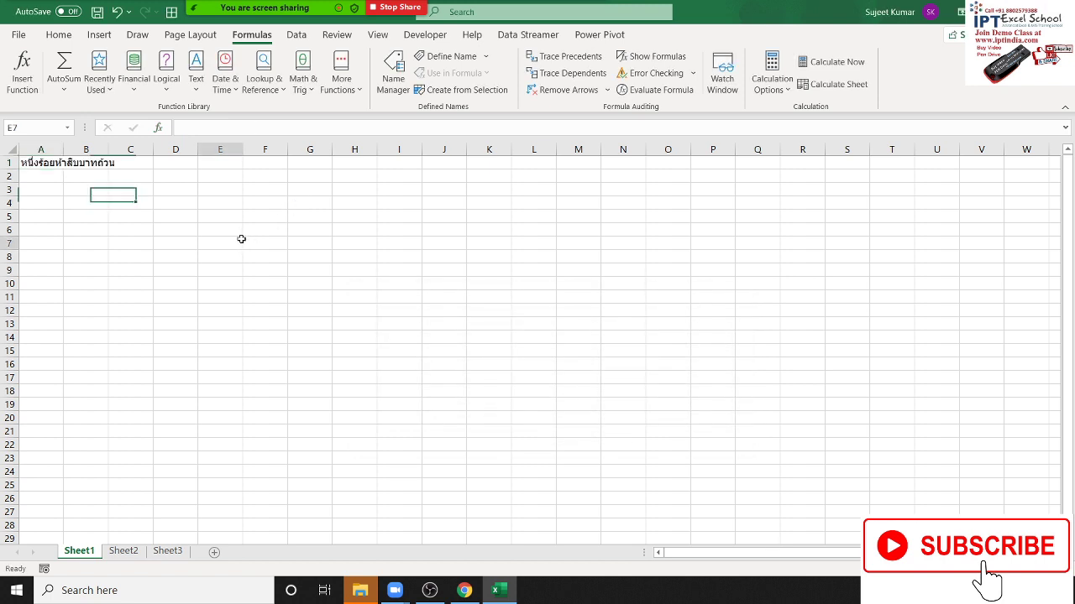
Select A1 and copy its Thai baht text result
left_click(82, 167)
left_click(41, 175)
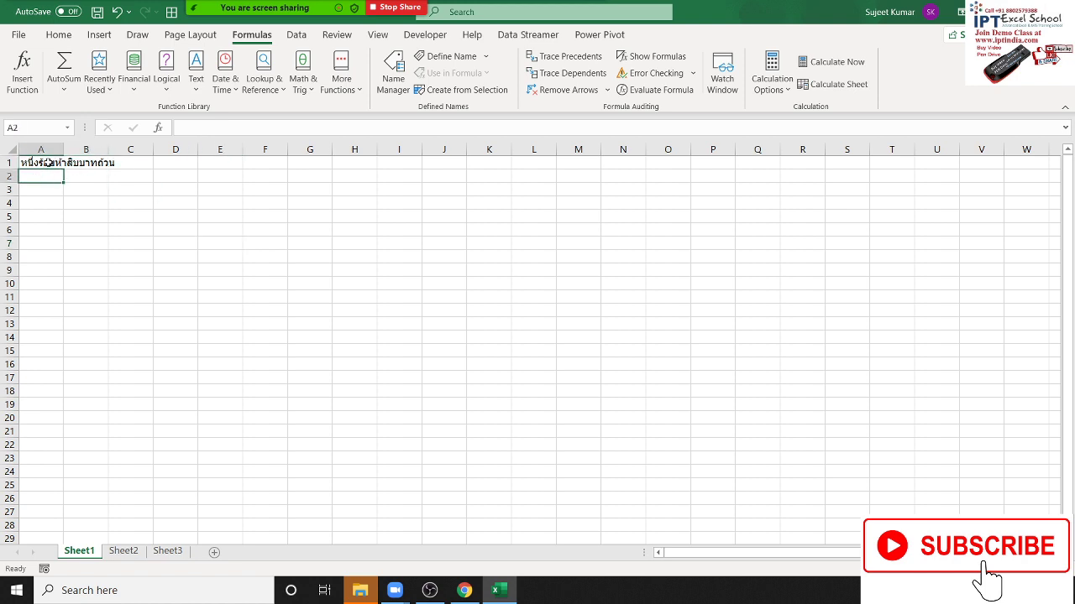
left_click(47, 164)
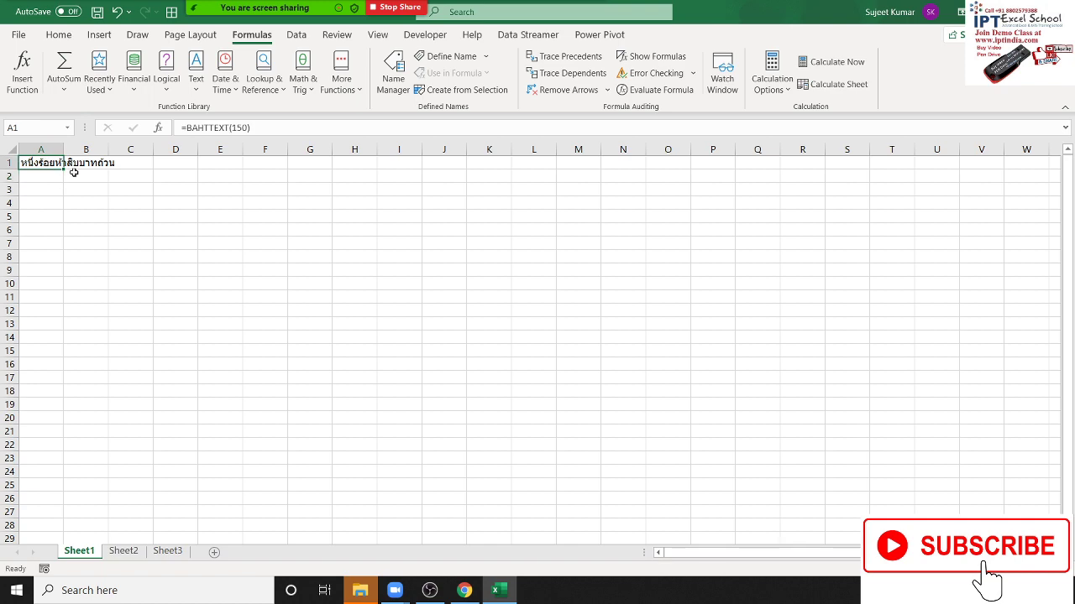
key("ctrl+c")
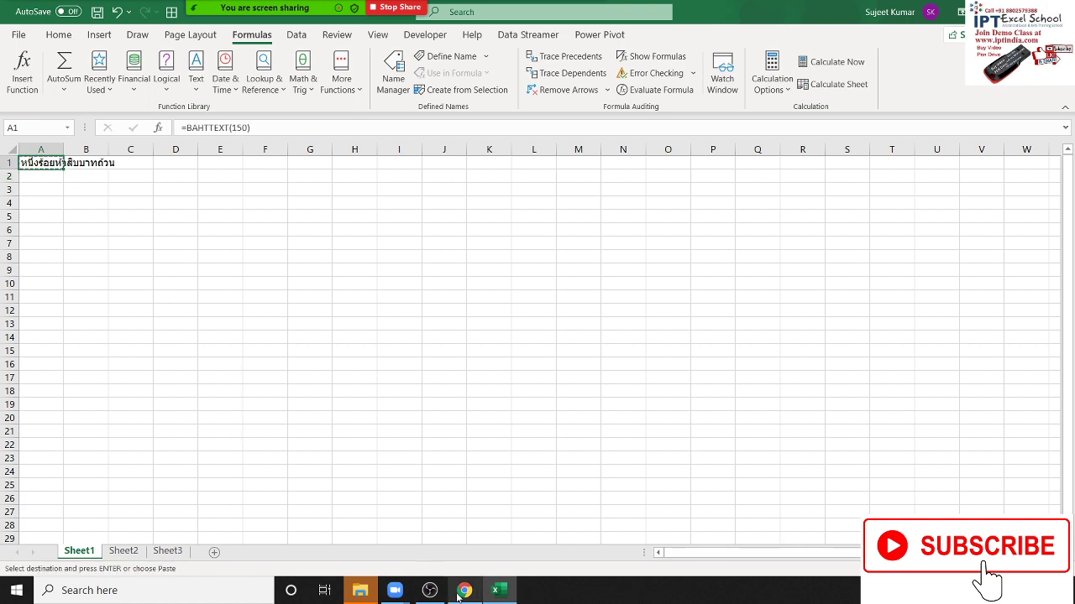
In a new browser tab, open Google Translate from the Google apps grid
left_click(464, 591)
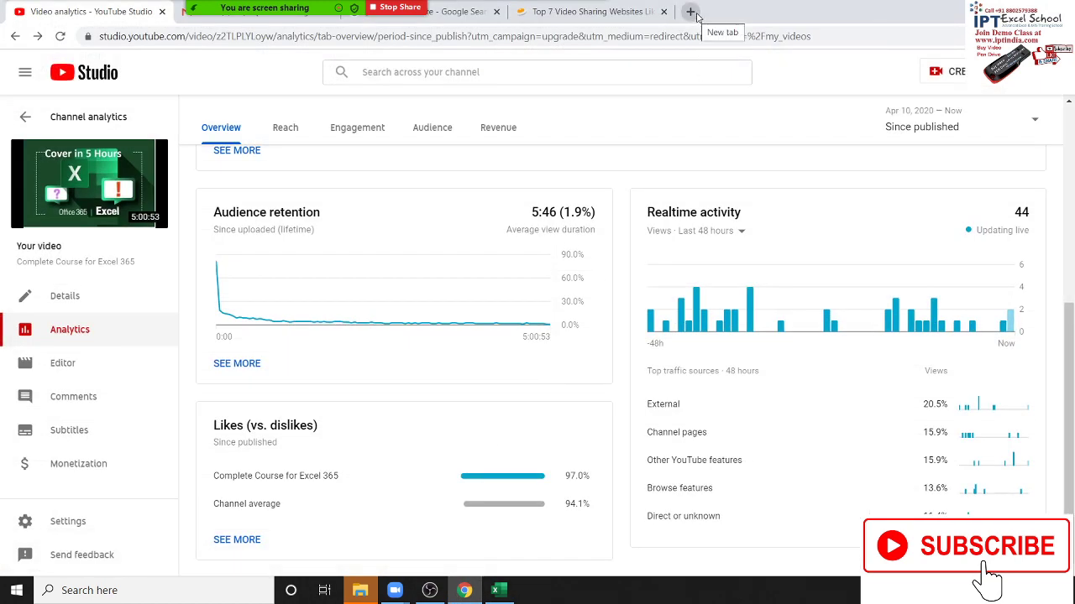
left_click(691, 12)
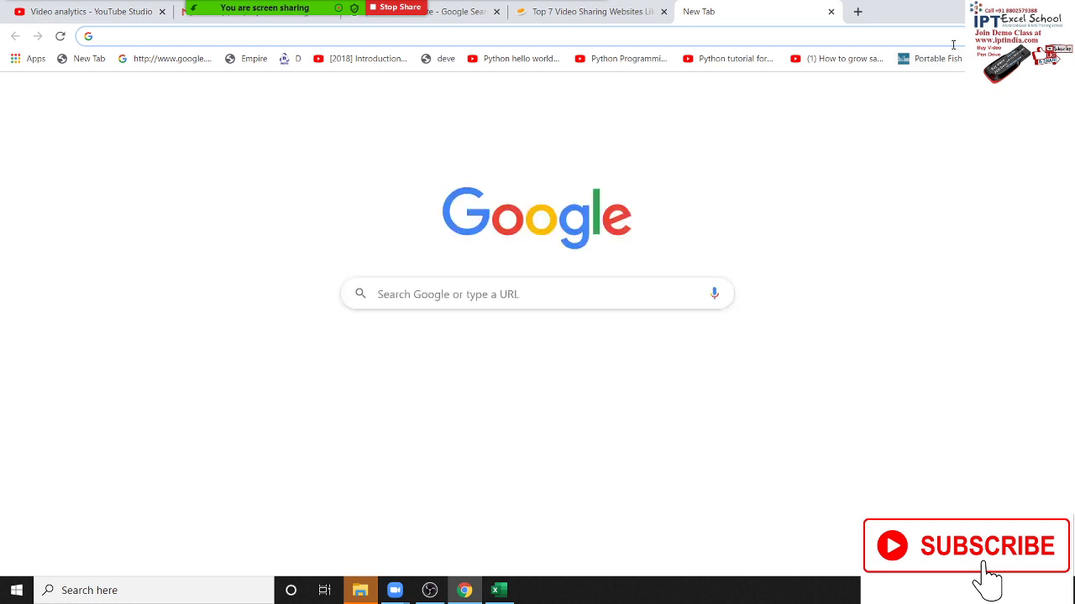
type("g")
key("Return")
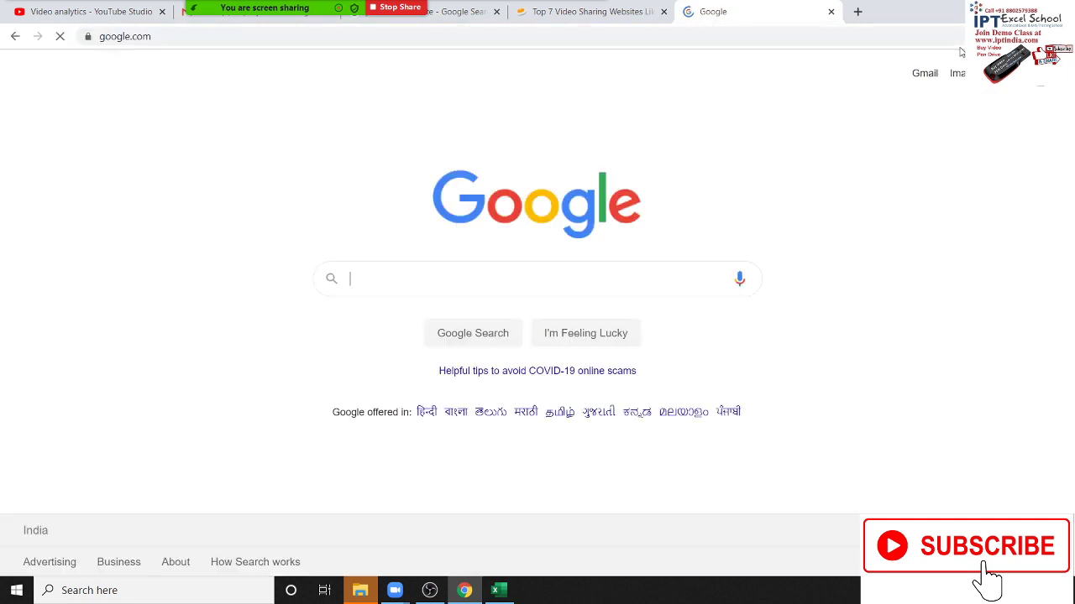
left_click(1015, 85)
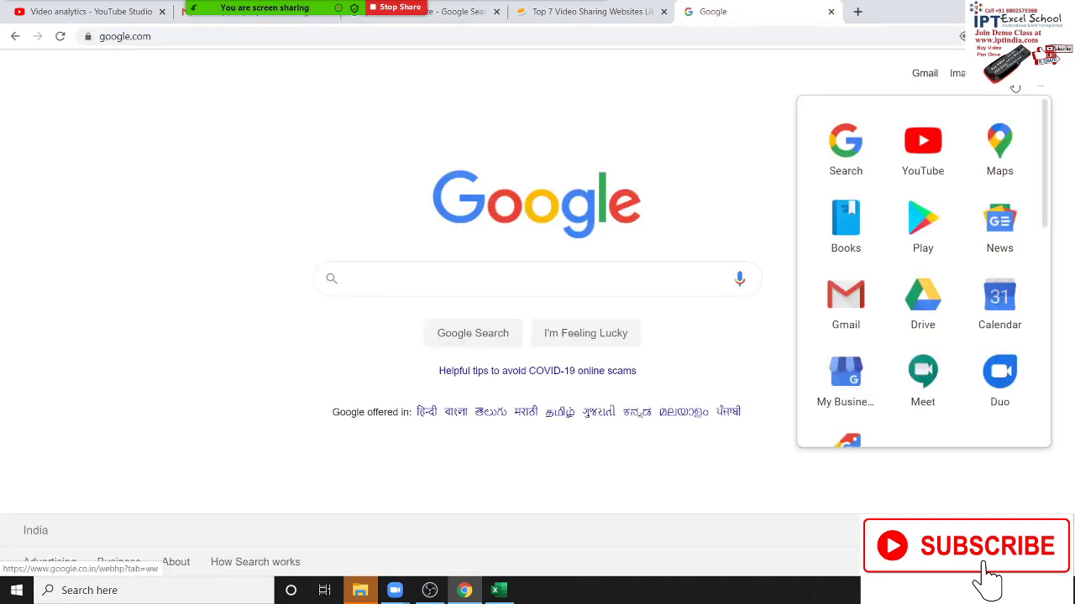
scroll(977, 249, "down", 1)
scroll(974, 249, "down", 2)
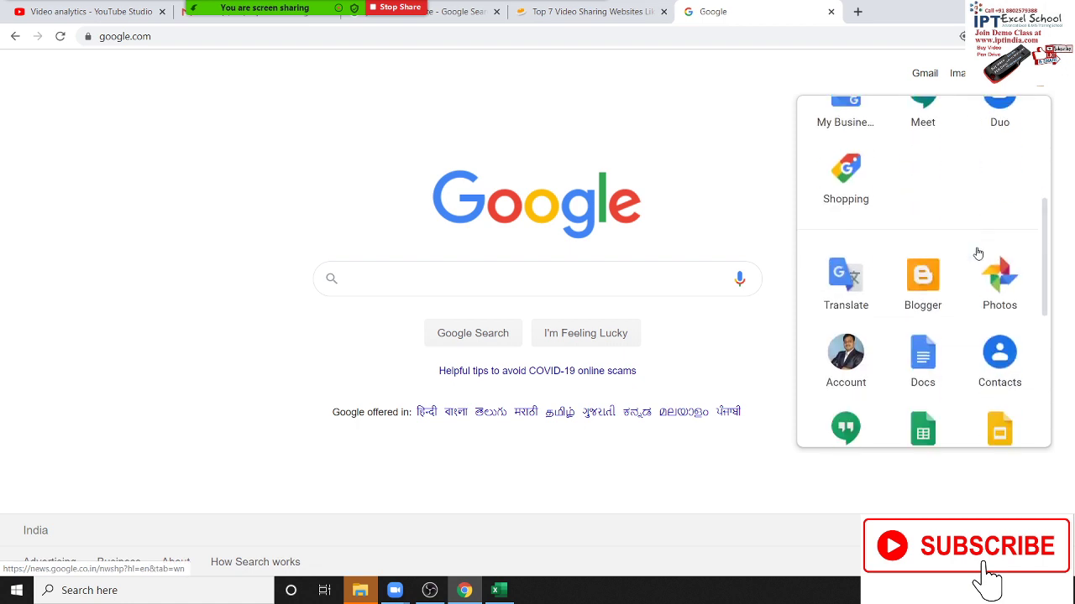
left_click(871, 276)
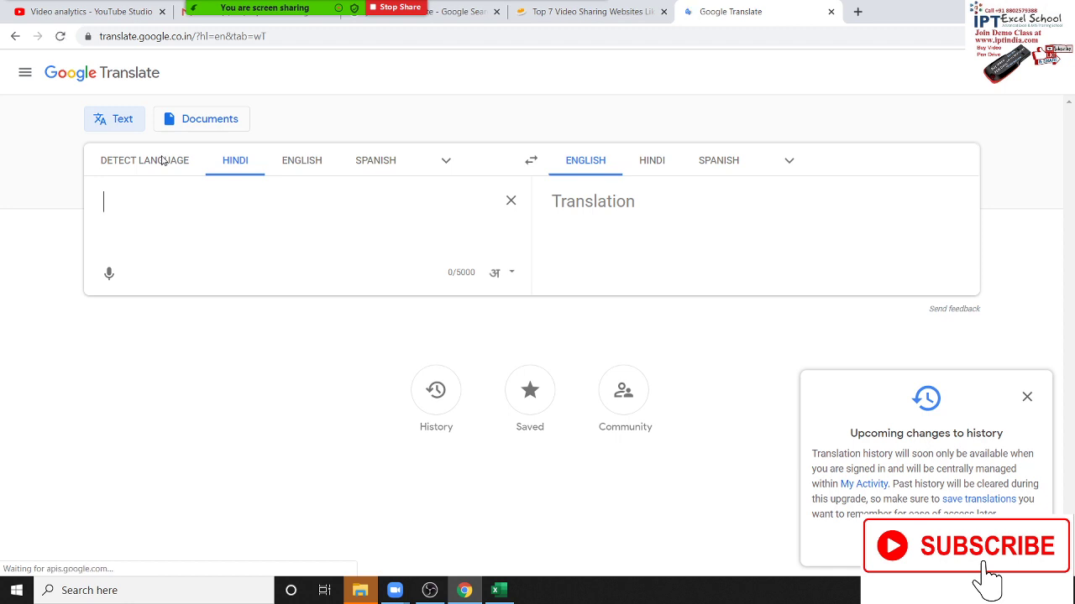
Paste the Thai text with Thai as source, confirming 'One hundred and fifty baht', then return to Excel
key("ctrl+v")
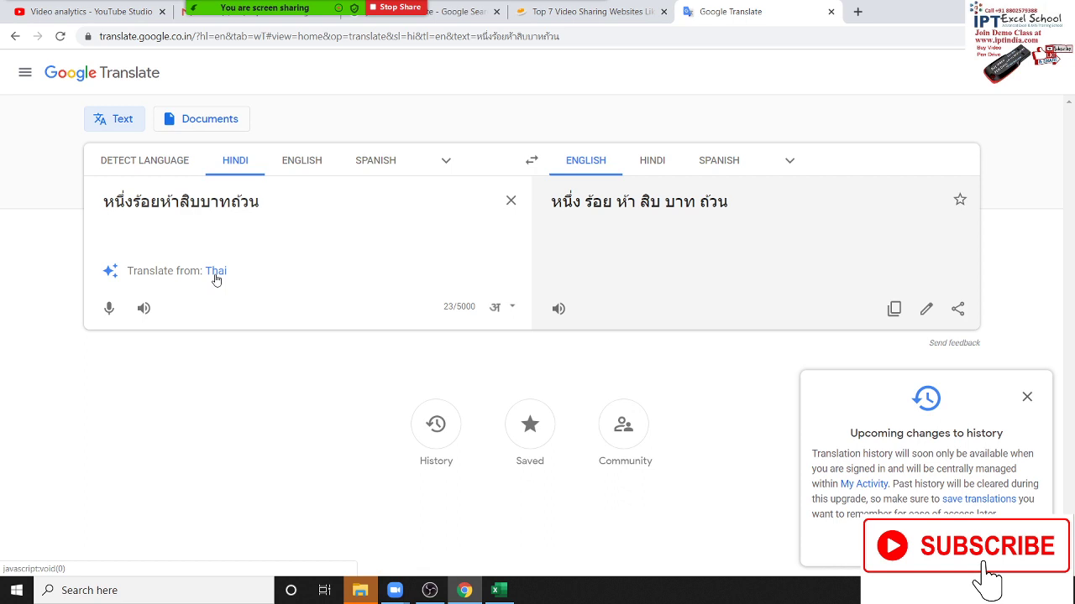
left_click(216, 271)
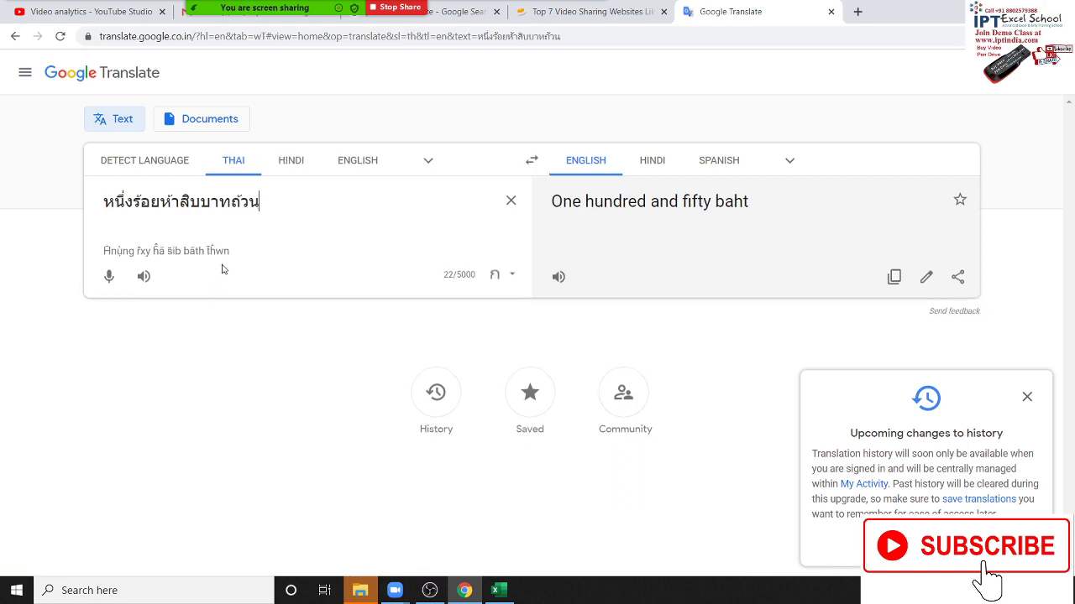
triple_click(574, 207)
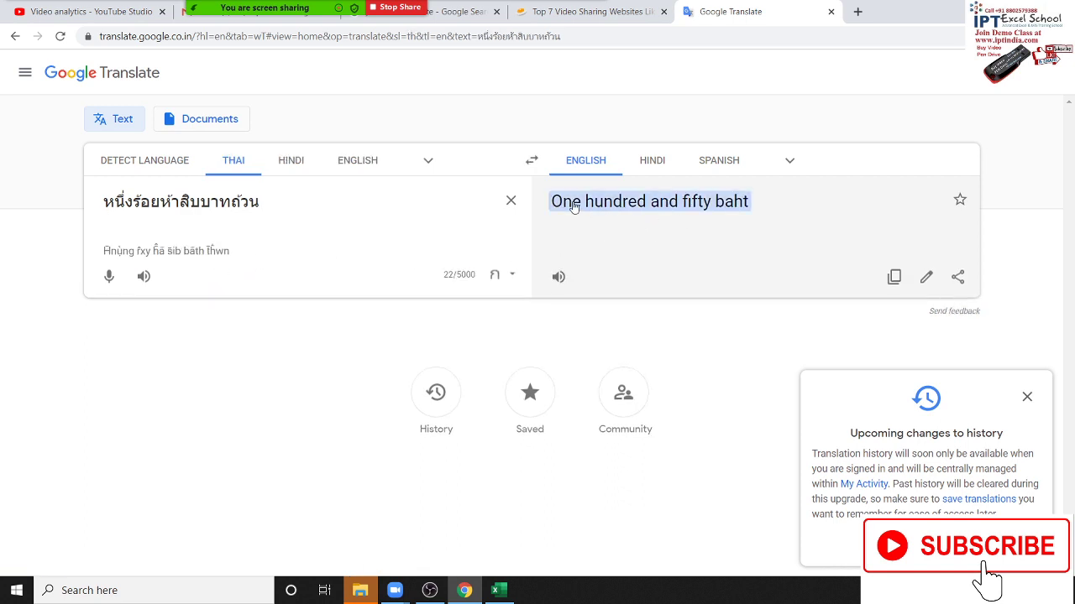
left_click(456, 206)
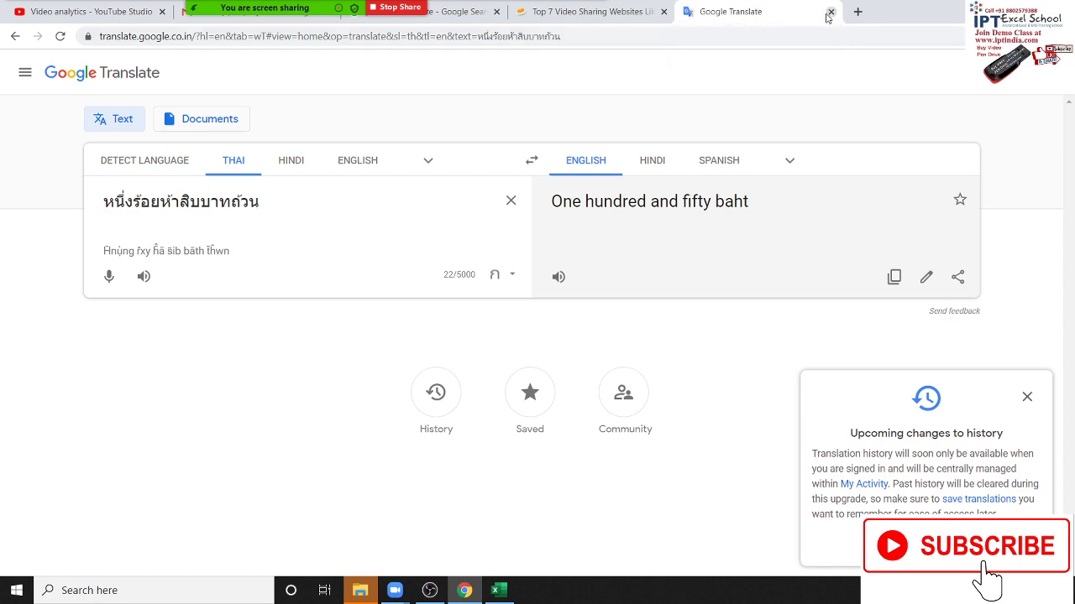
key("alt+Tab")
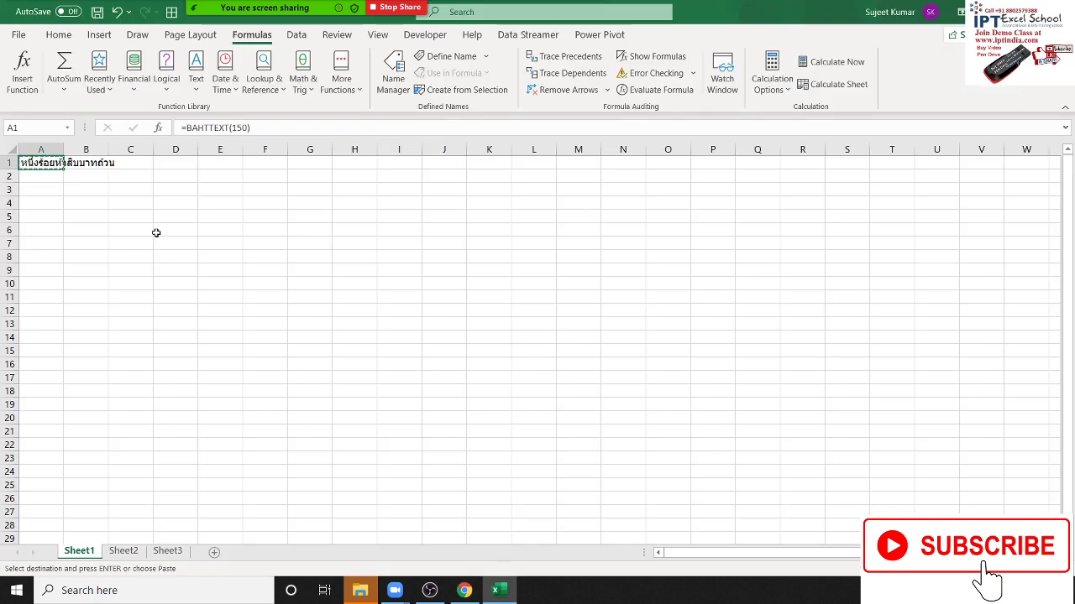
Delete the BAHTTEXT result from A1 and select cell B2
key("Delete")
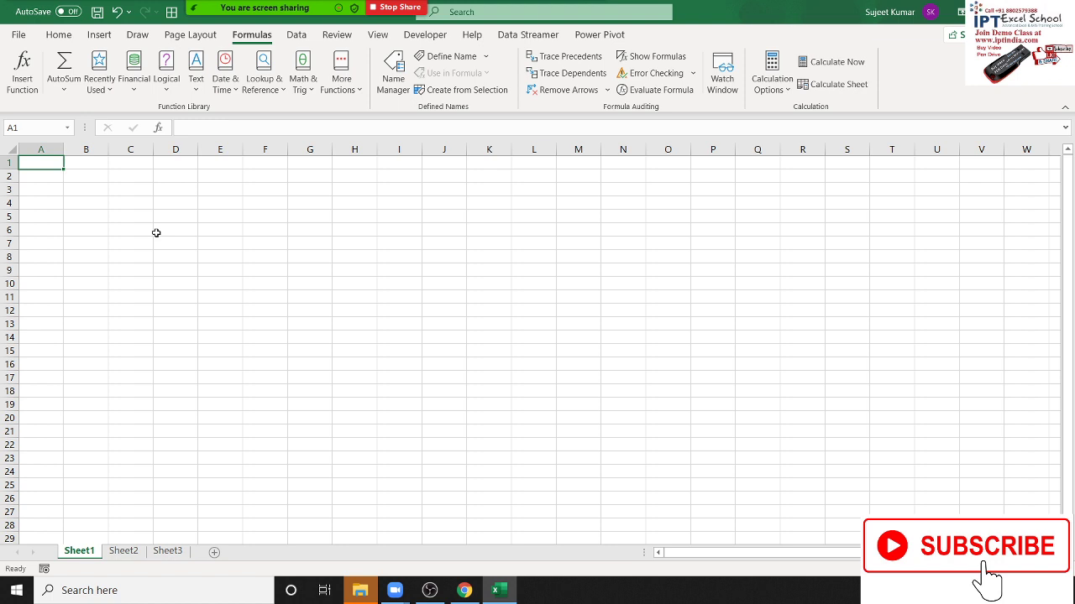
left_click(192, 86)
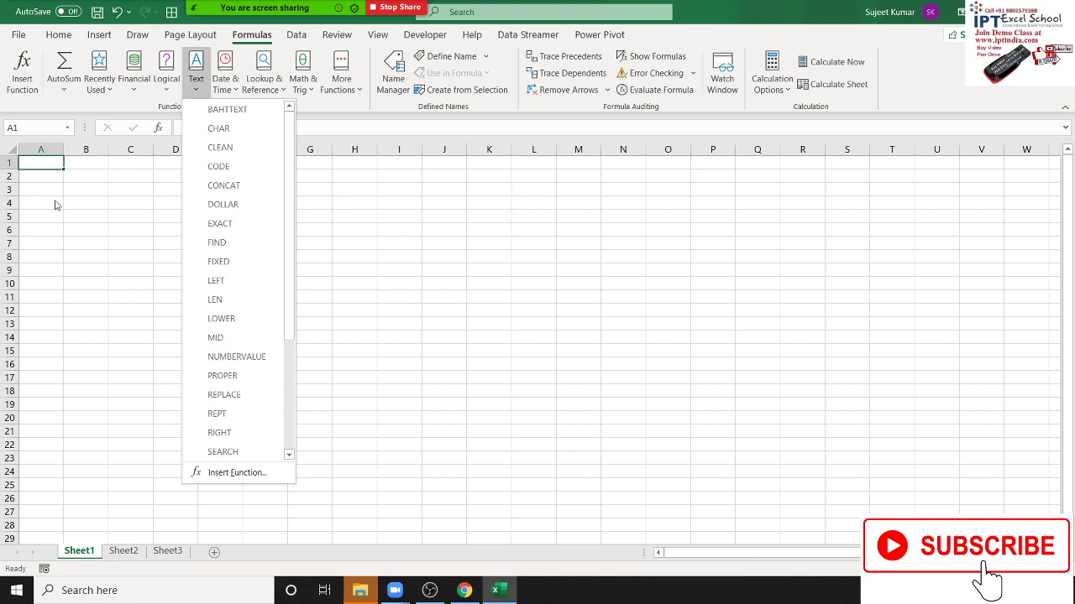
left_click(81, 183)
left_click(81, 179)
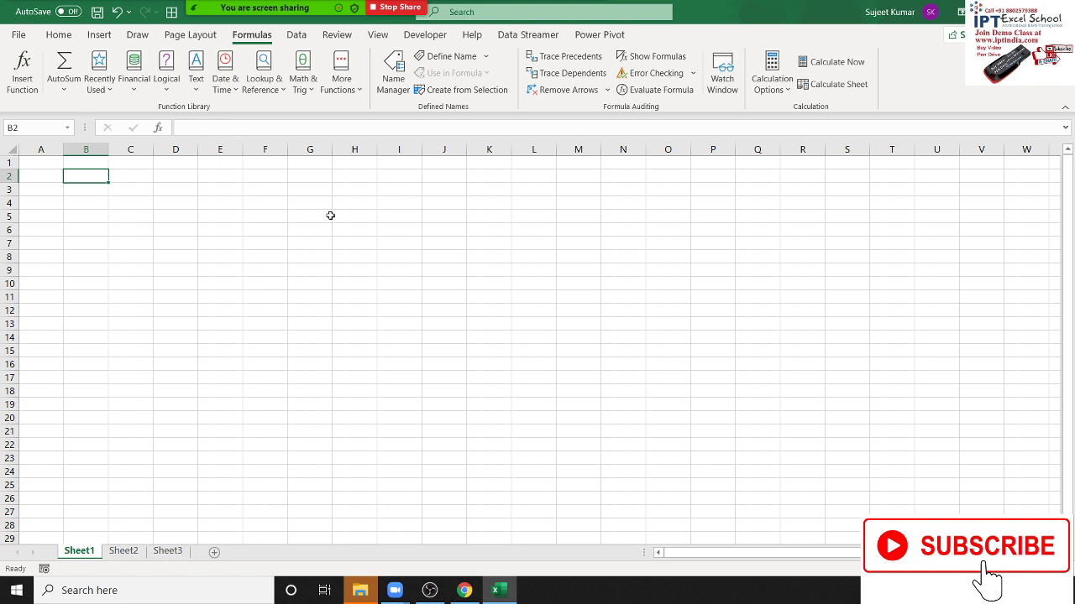
Type A in B2 and enter =CODE(B2) in C2, returning 65
type("A")
key("Tab")
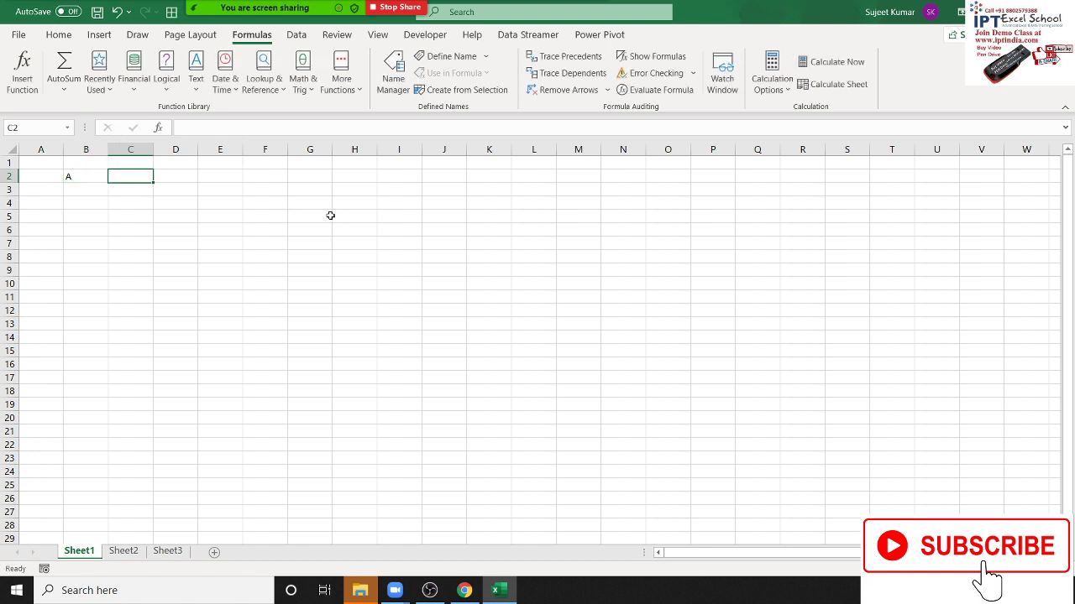
type("=code")
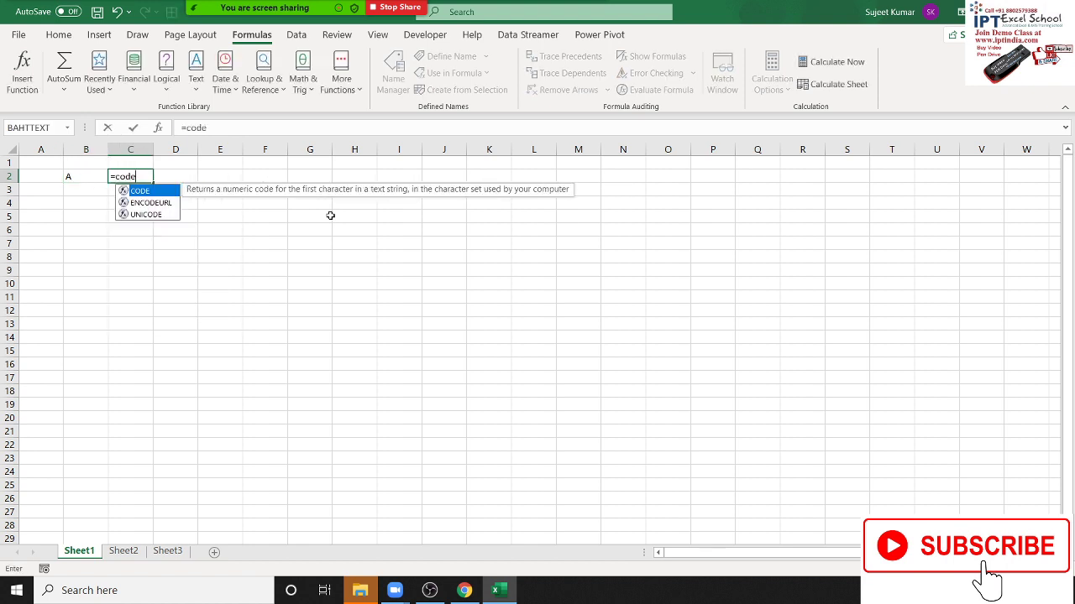
key("Tab")
key("Left")
key("Return")
key("Up")
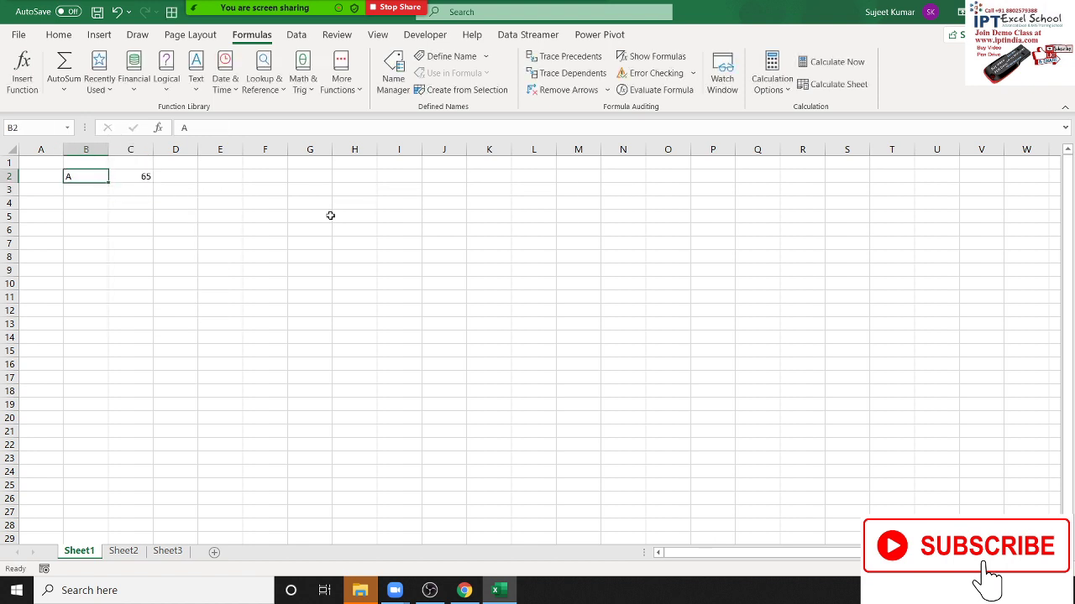
key("Right")
key("Right")
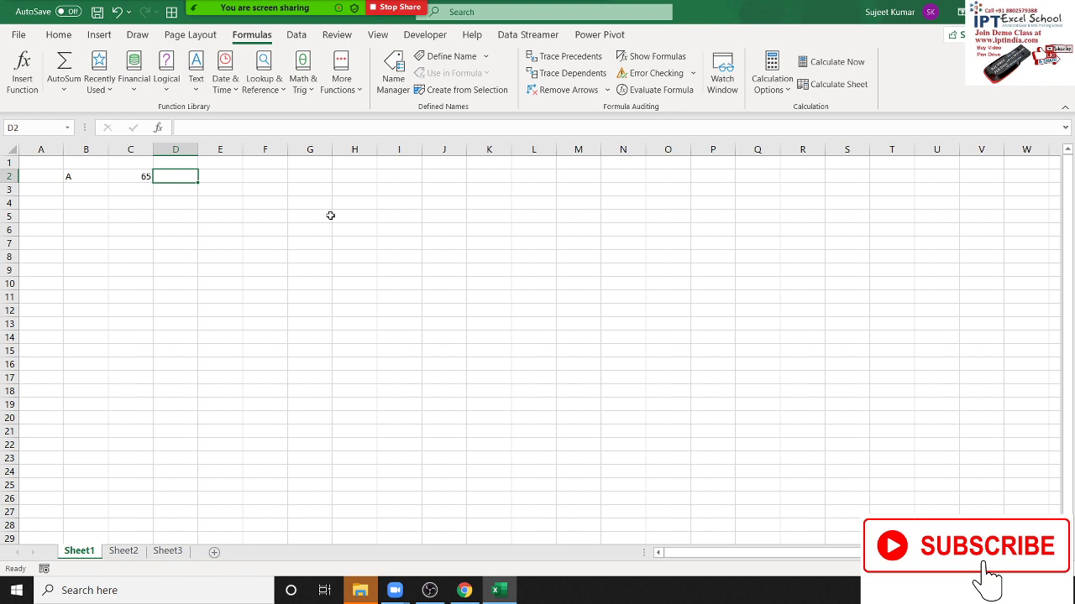
Enter =CHAR(C2) in D2 to turn the code 65 back into A
type("=ch")
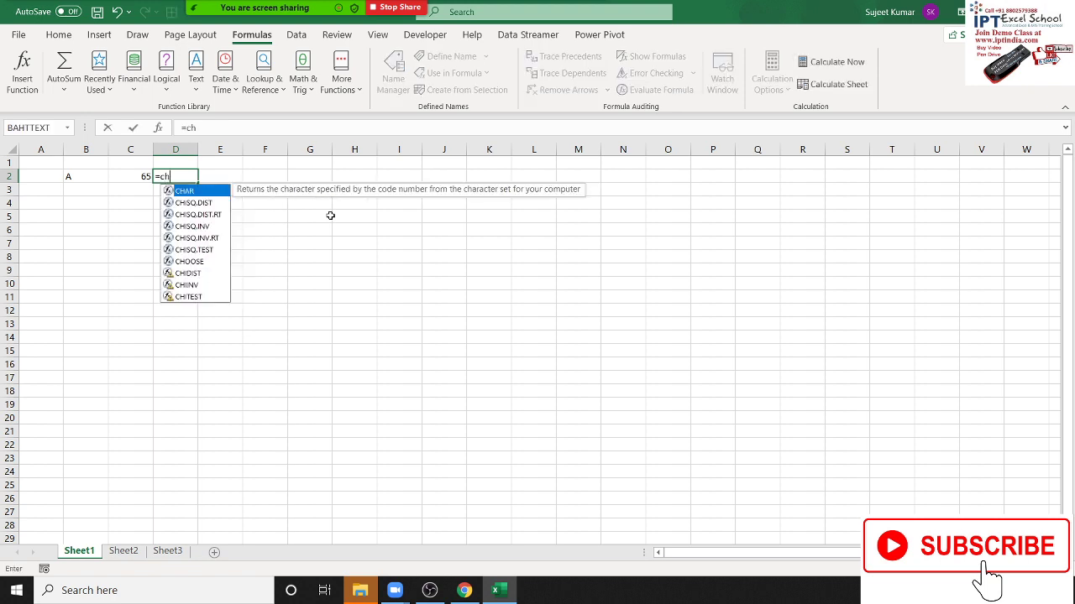
key("Tab")
key("Left")
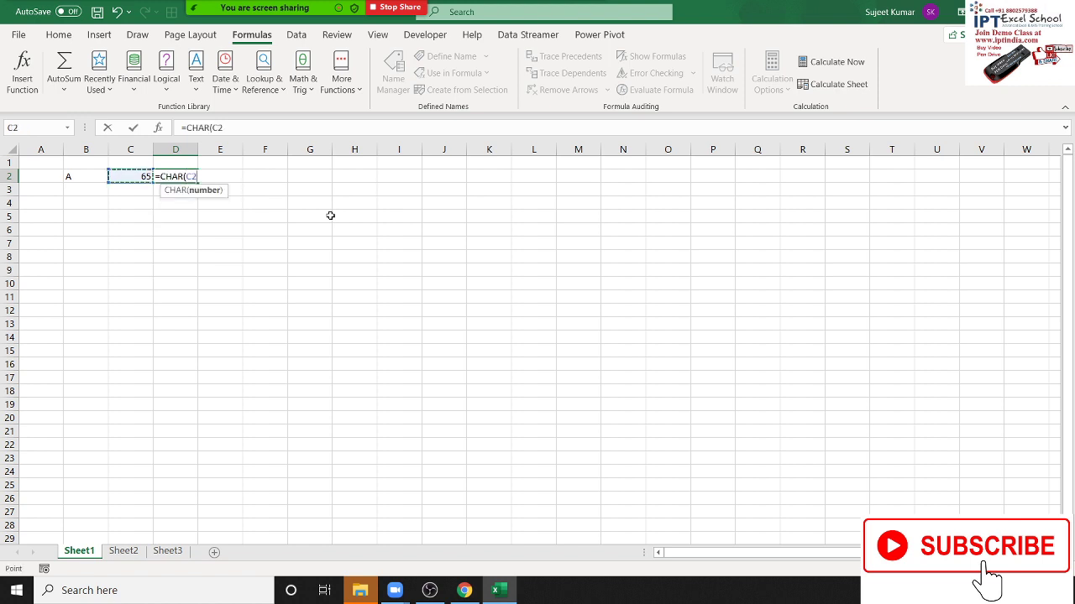
type(")")
key("Return")
key("Up")
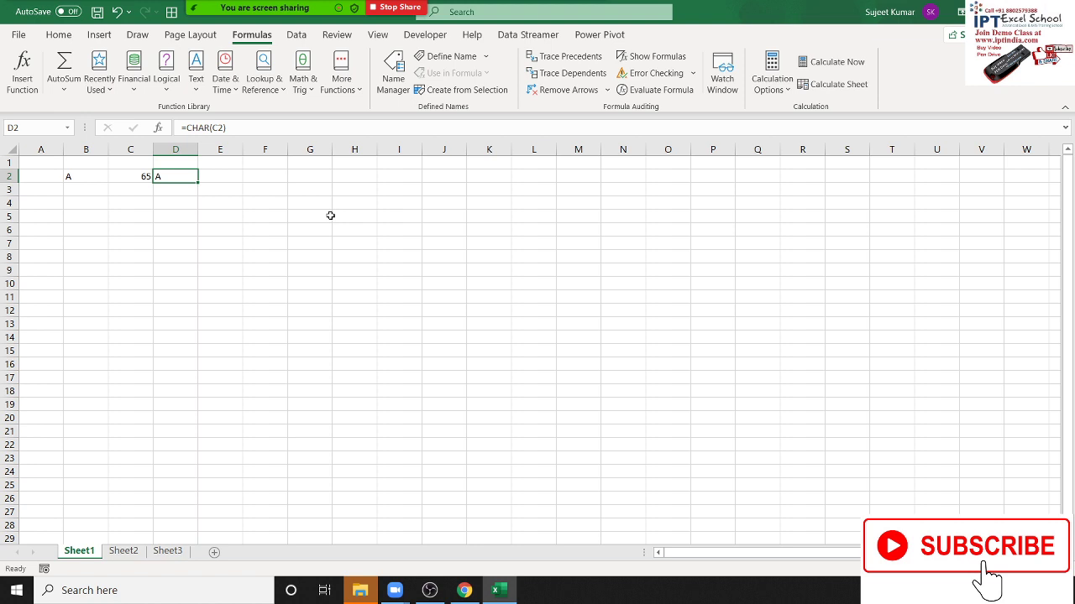
Enter three sample names containing extra spaces in B5:B7
key("Down")
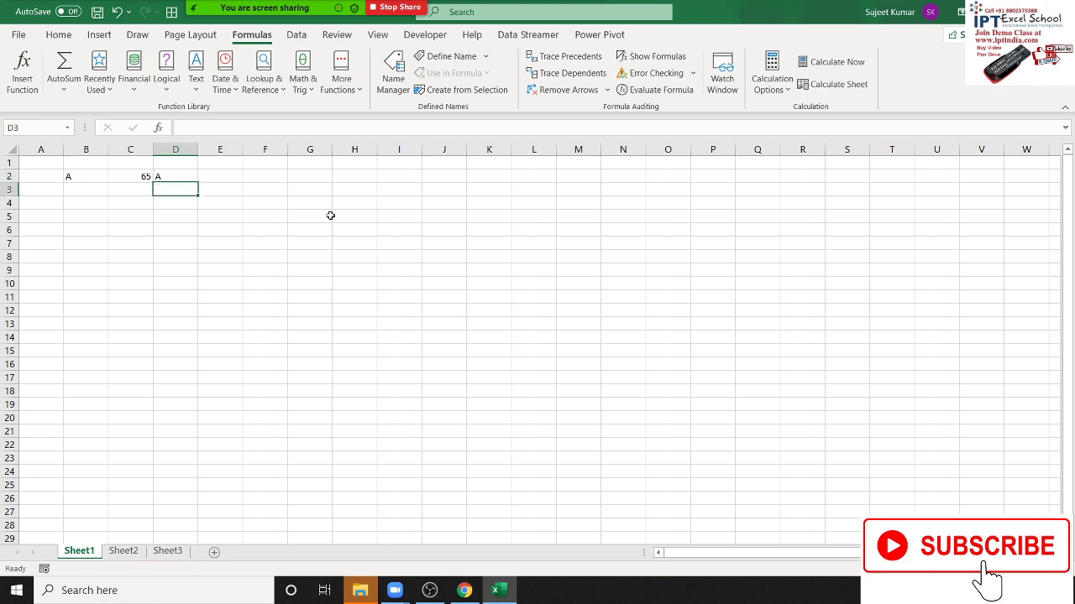
key("Up")
key("Left")
key("Down")
key("Down")
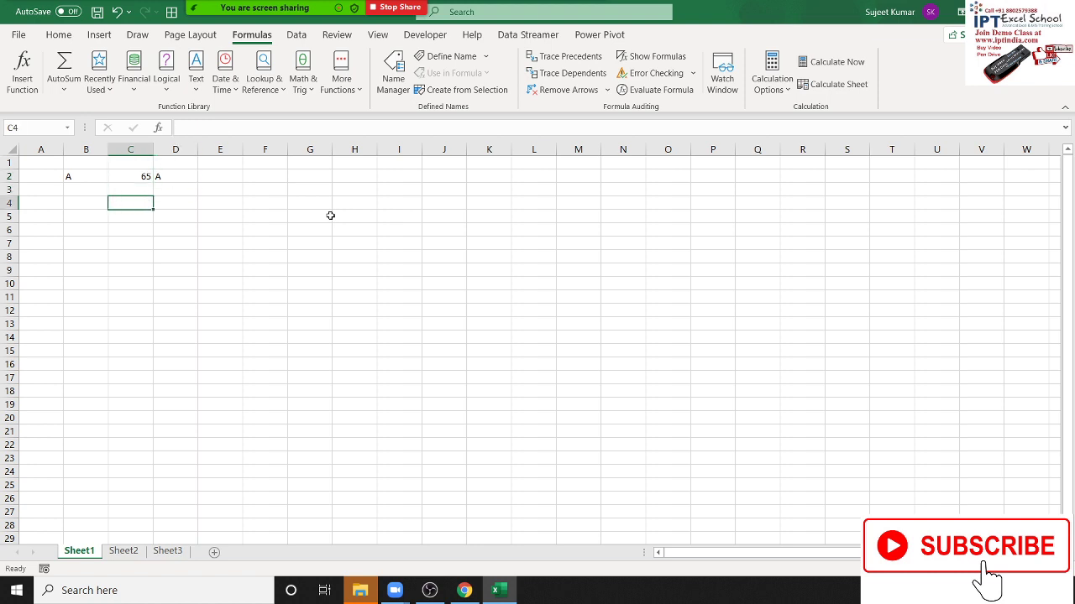
key("Down")
key("Left")
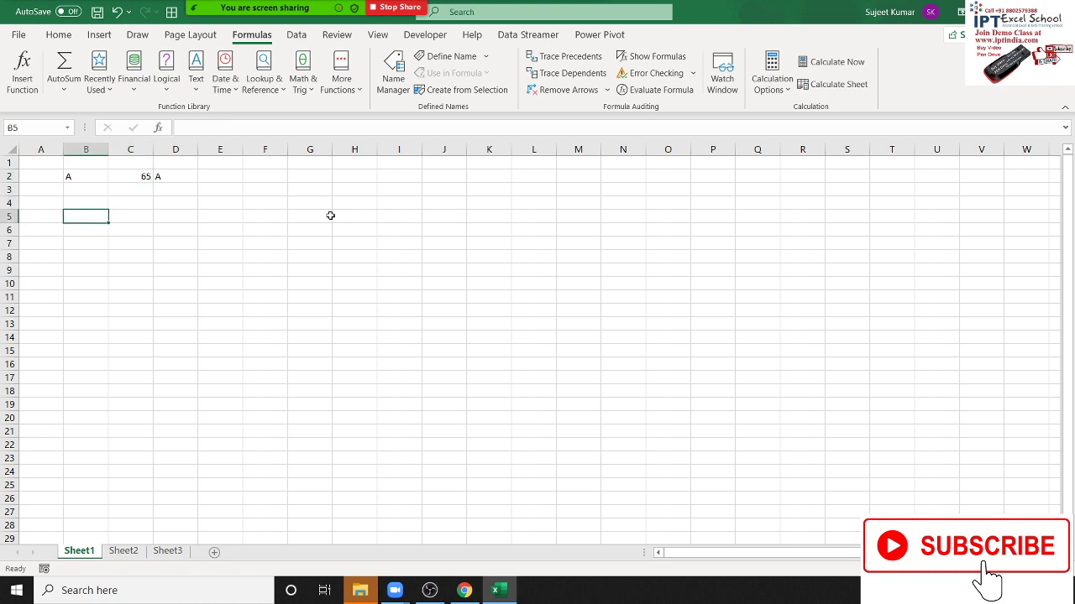
type("Sujeet")
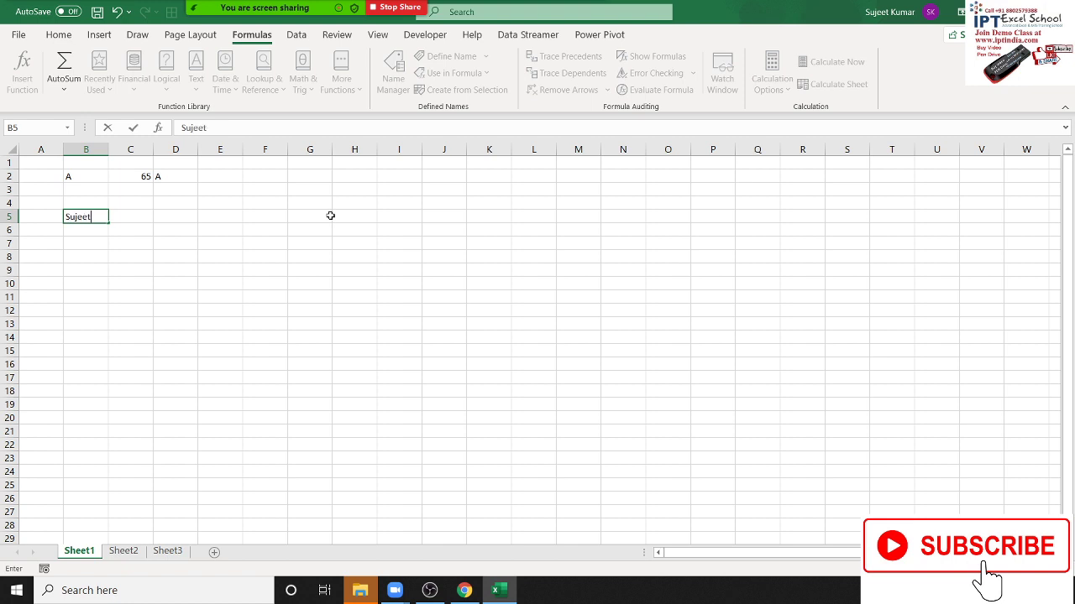
key("Return")
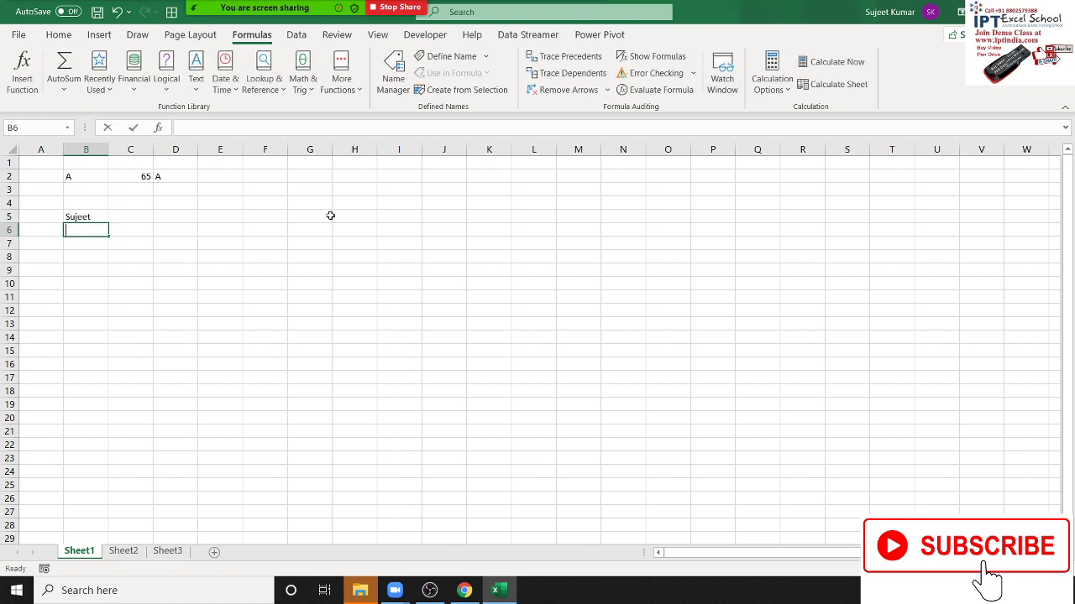
type("Sujeet  ")
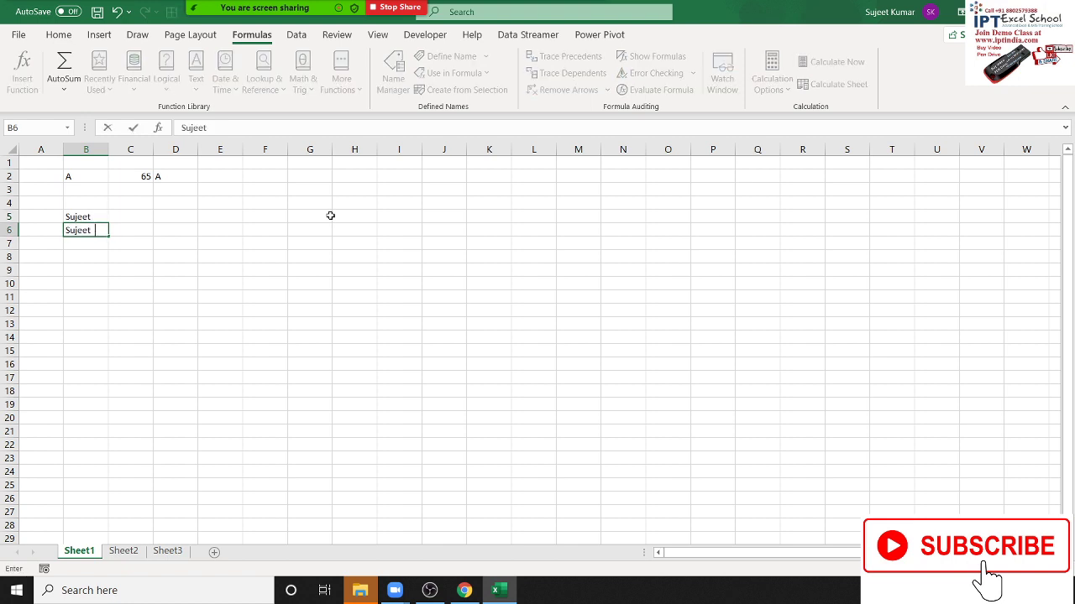
type("k")
type("umar")
key("Return")
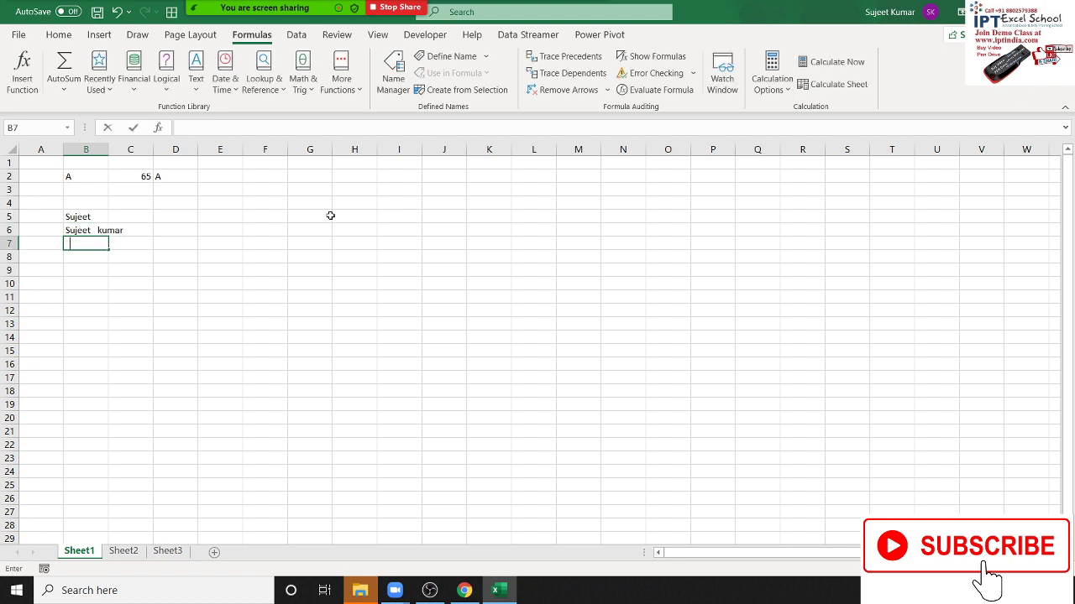
type("P")
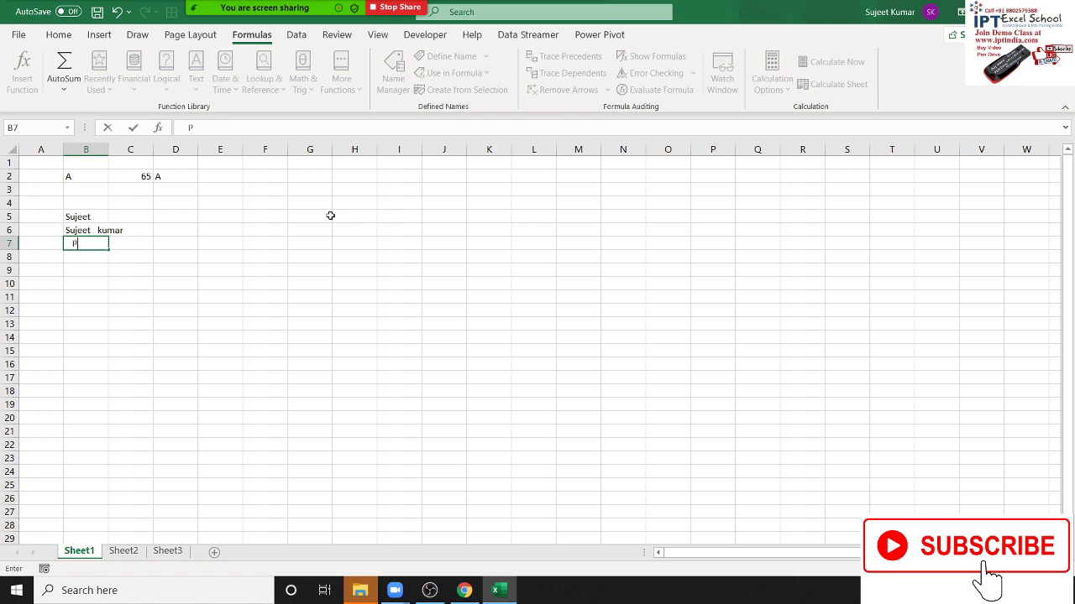
type("uja")
key("ctrl+Return")
Enter =TRIM(B5) in C5 and fill it down through C7 with Ctrl+D
key("Up")
key("Up")
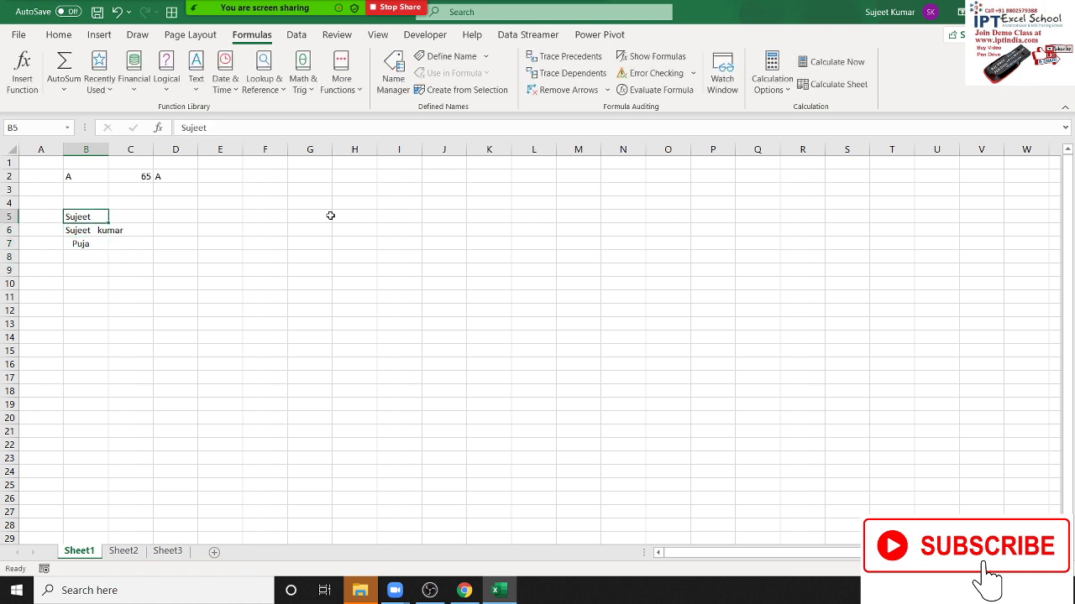
key("Right")
type("=")
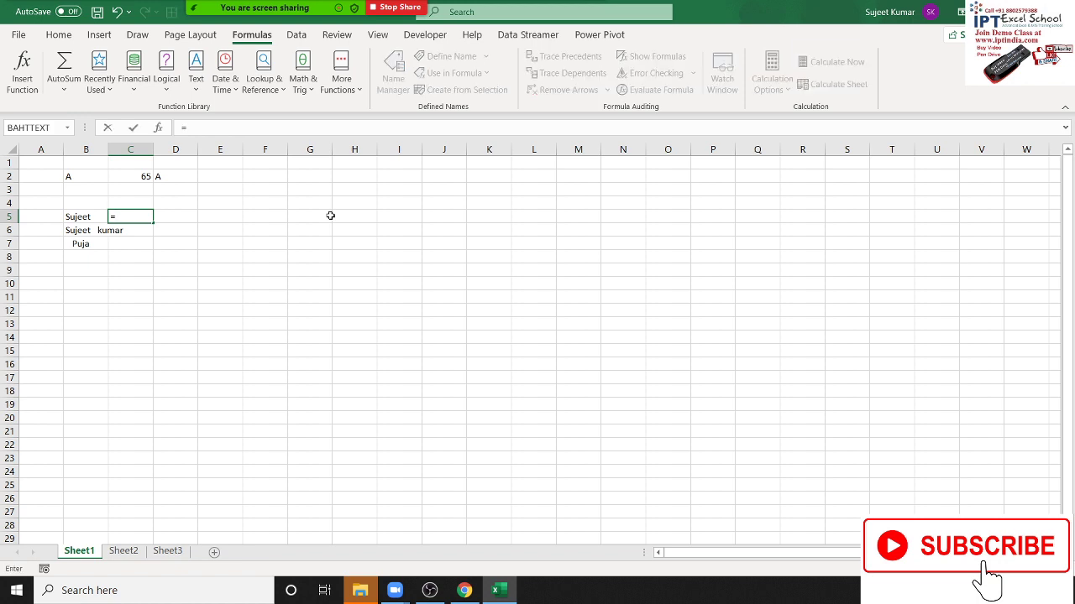
type("tr")
key("Down")
key("Down")
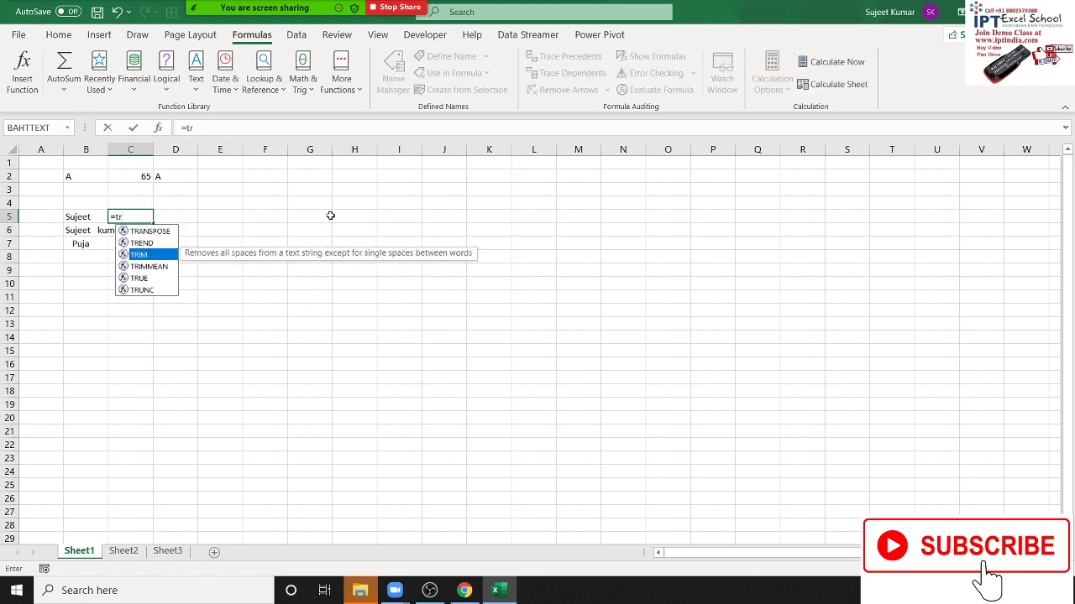
key("Tab")
key("Left")
key("ctrl+Return")
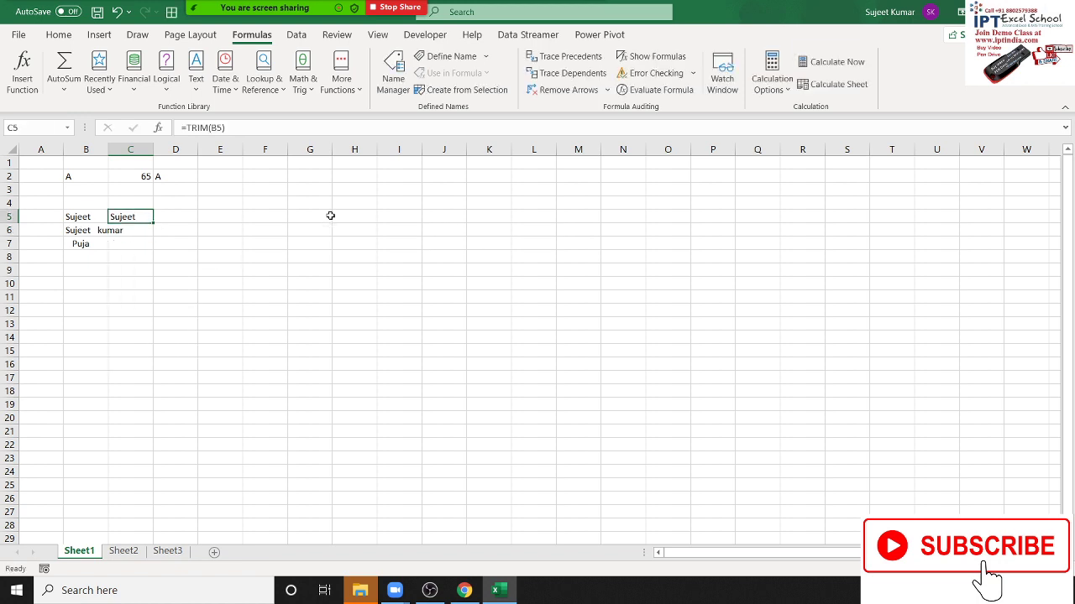
key("shift+Down")
key("shift+Down")
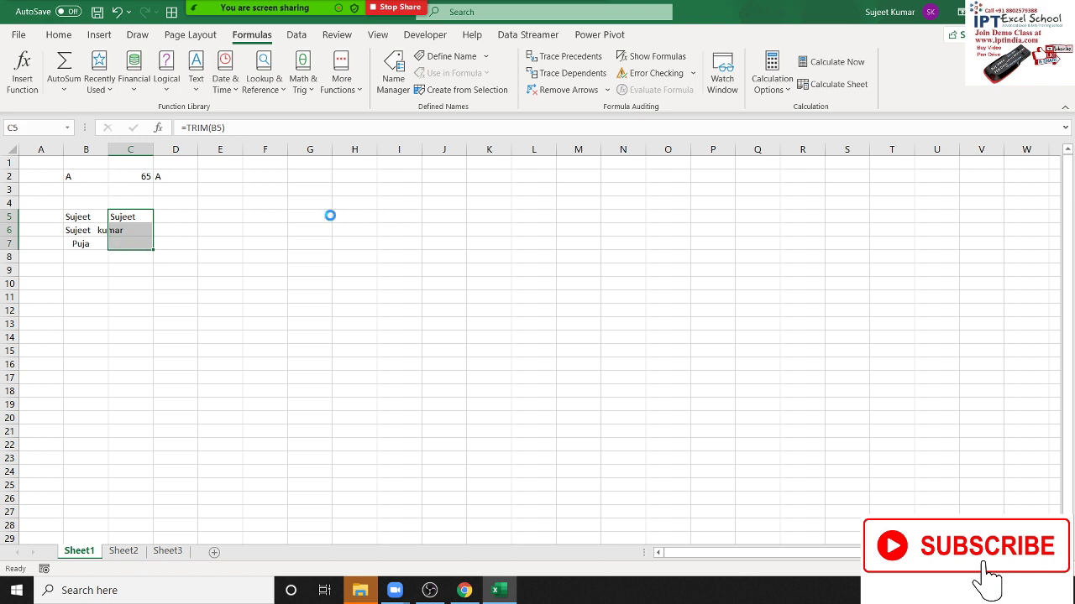
key("ctrl+d")
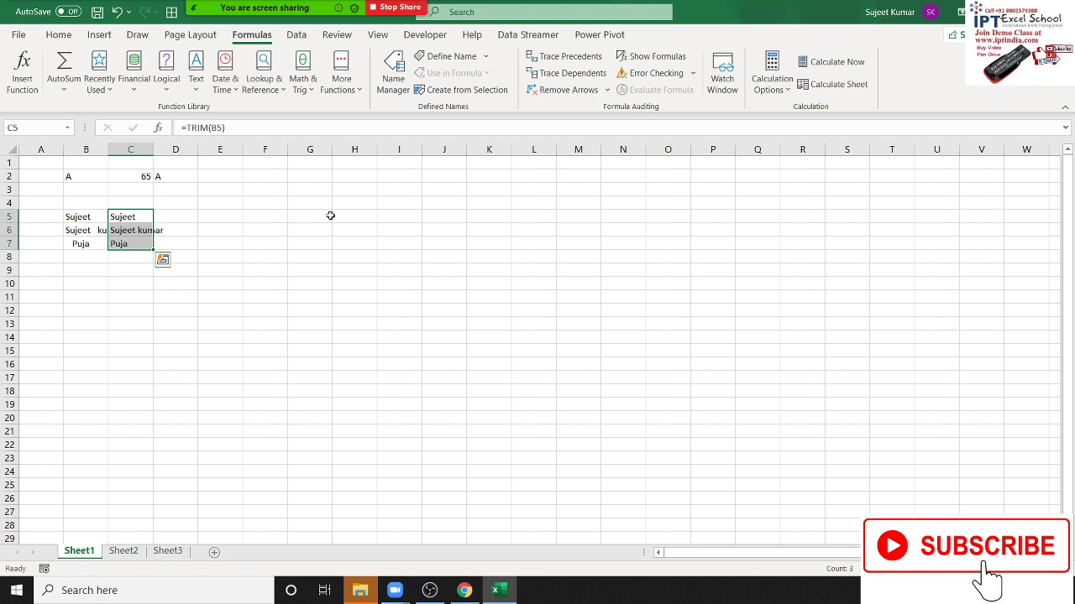
key("Down")
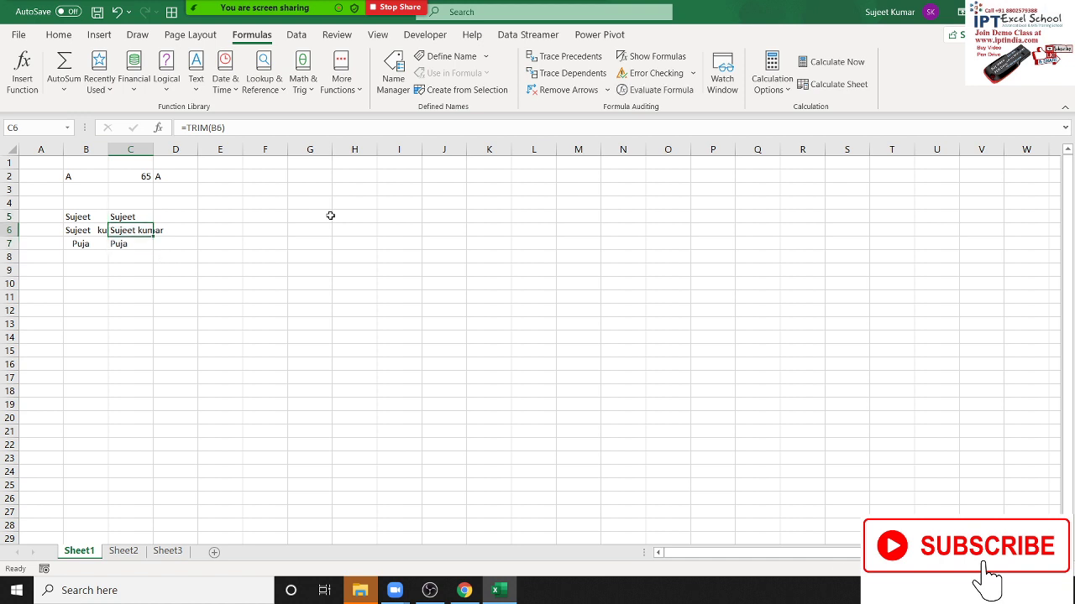
key("Down")
key("Down")
key("Down")
key("Left")
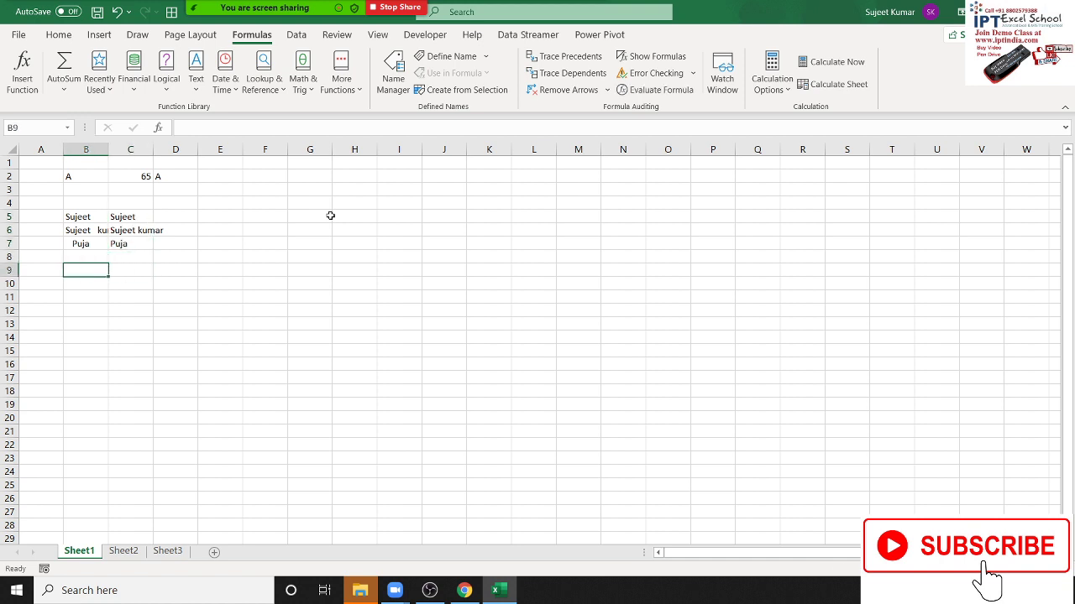
Type a first and last name in B9 on two lines using Alt+Enter
type("Sujeet")
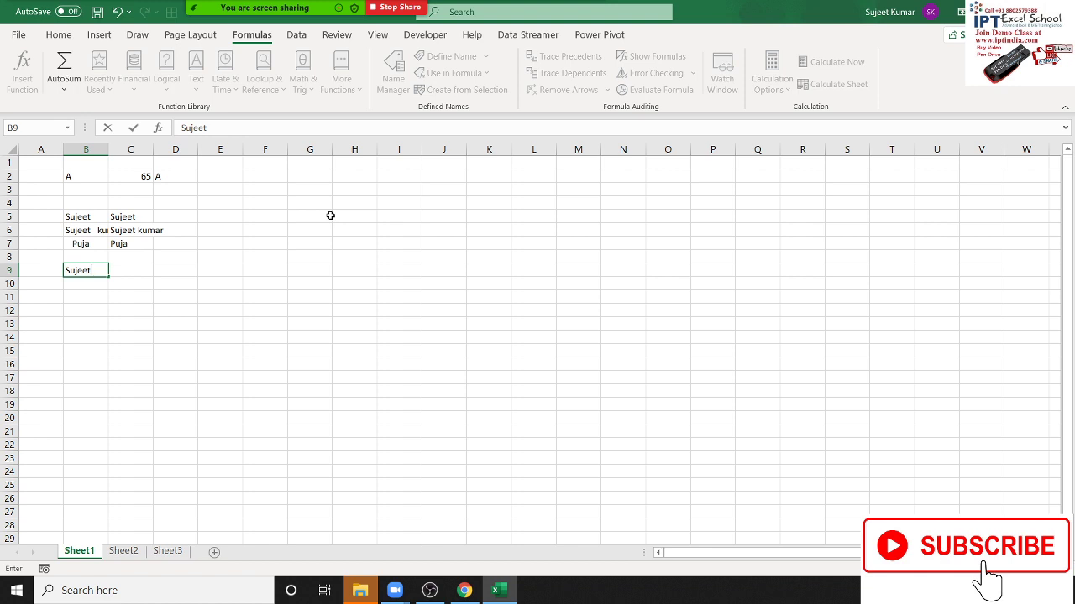
key("alt+Return")
type("K")
type("umar")
key("ctrl+Return")
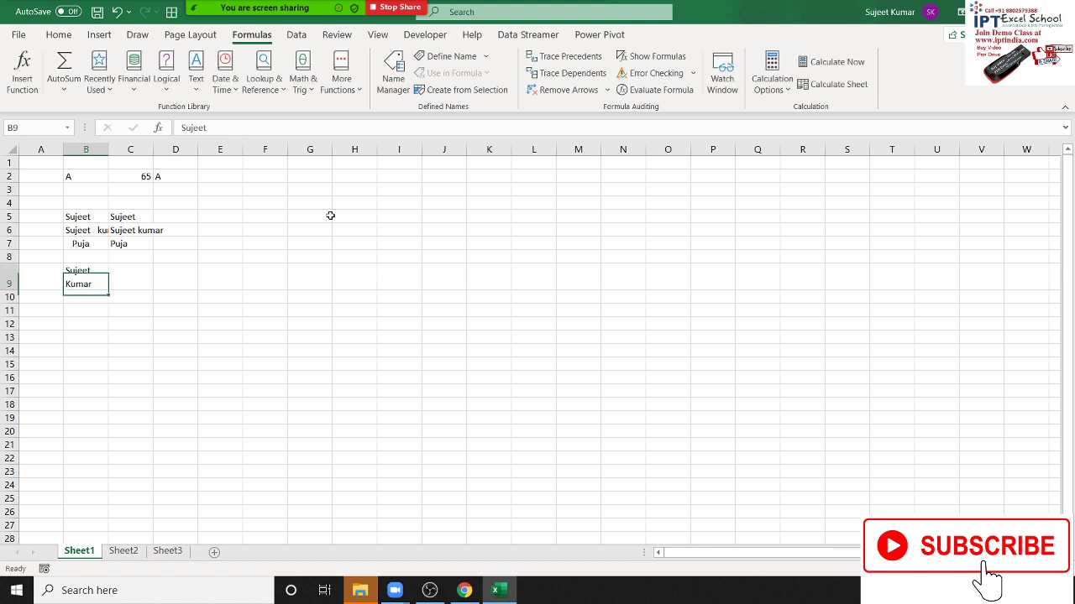
Enter =TRIM(B9) in C9 and =LEN(C9) in C10, returning 12
key("Right")
type("=t")
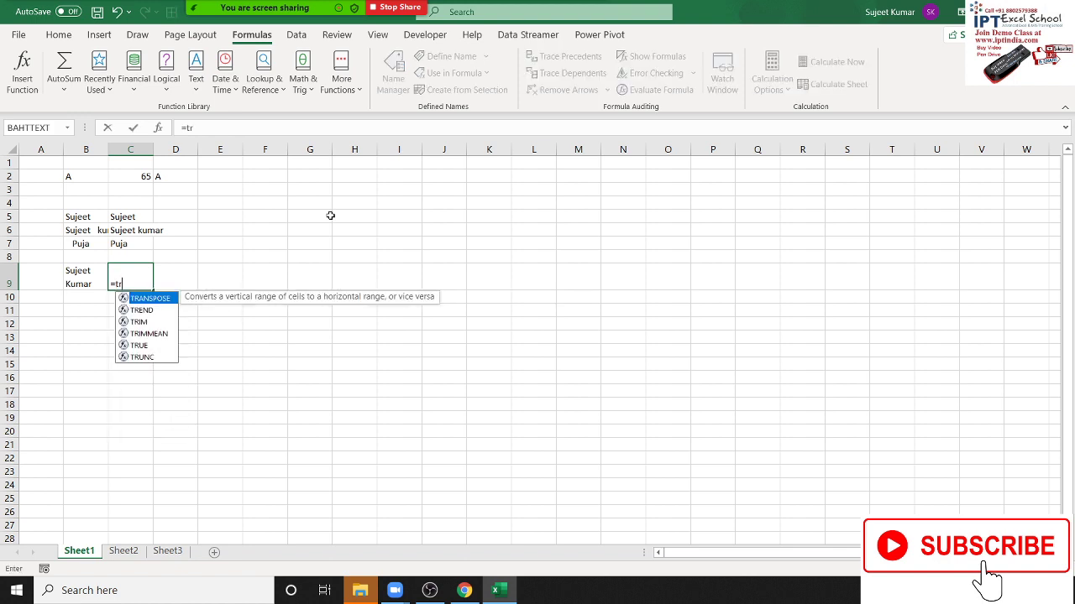
type("rim(B9")
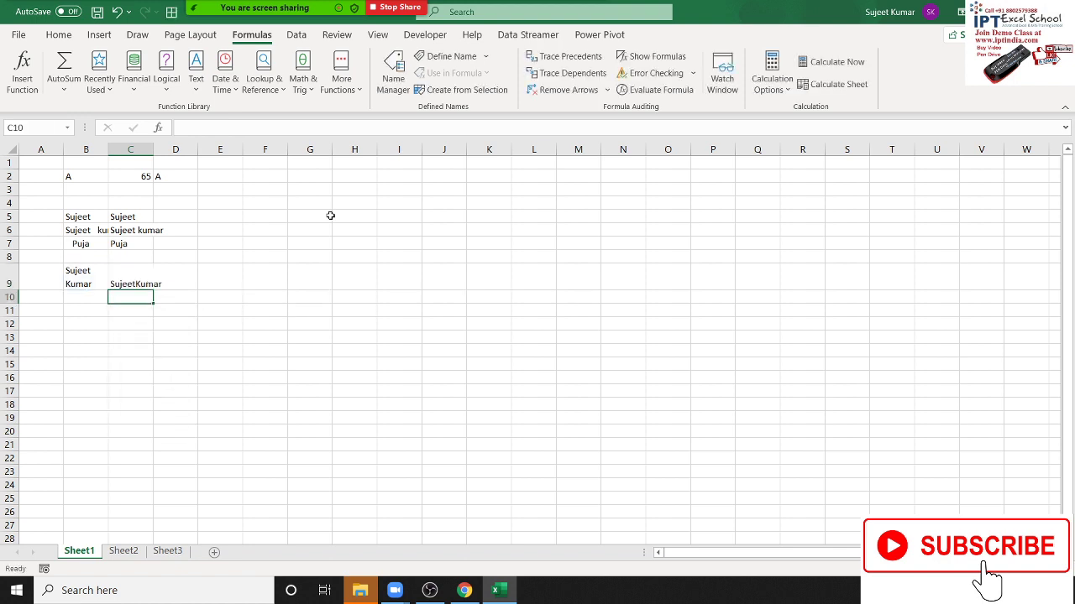
type("=L")
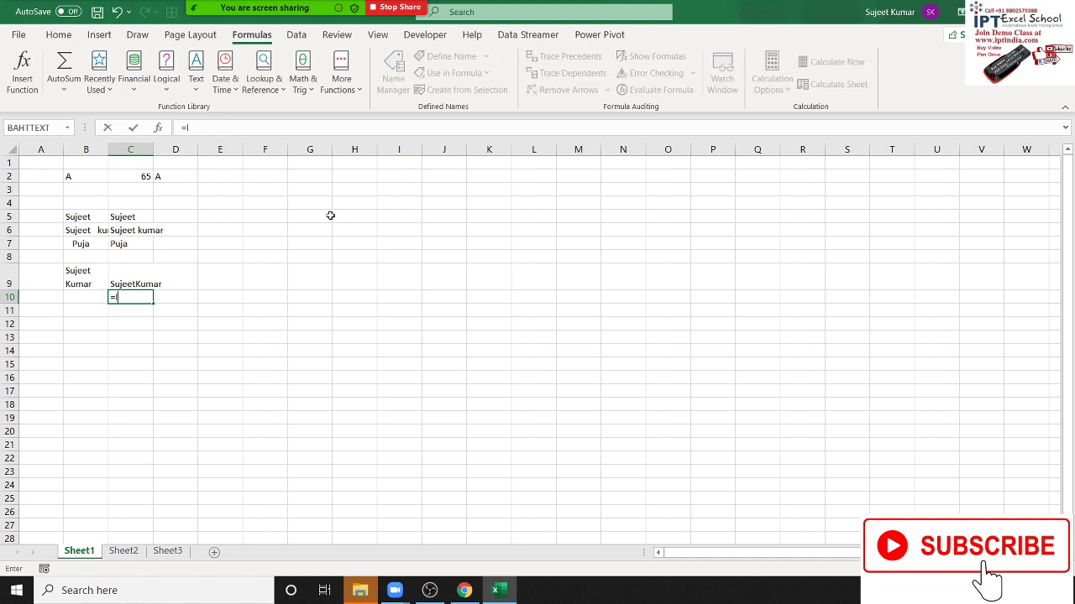
type("EN(")
key("Up")
key("Return")
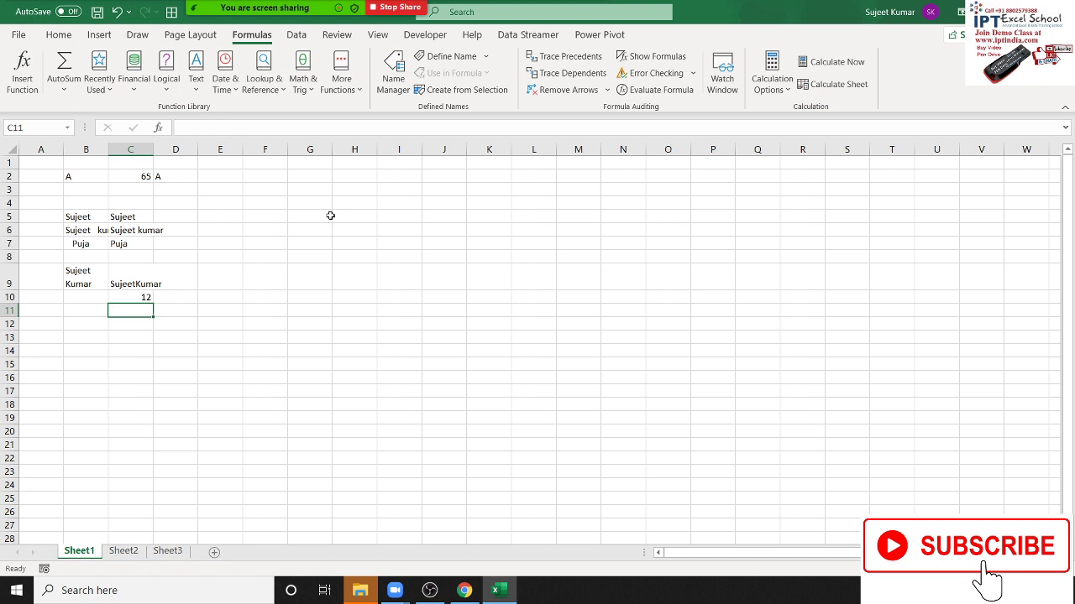
key("Up")
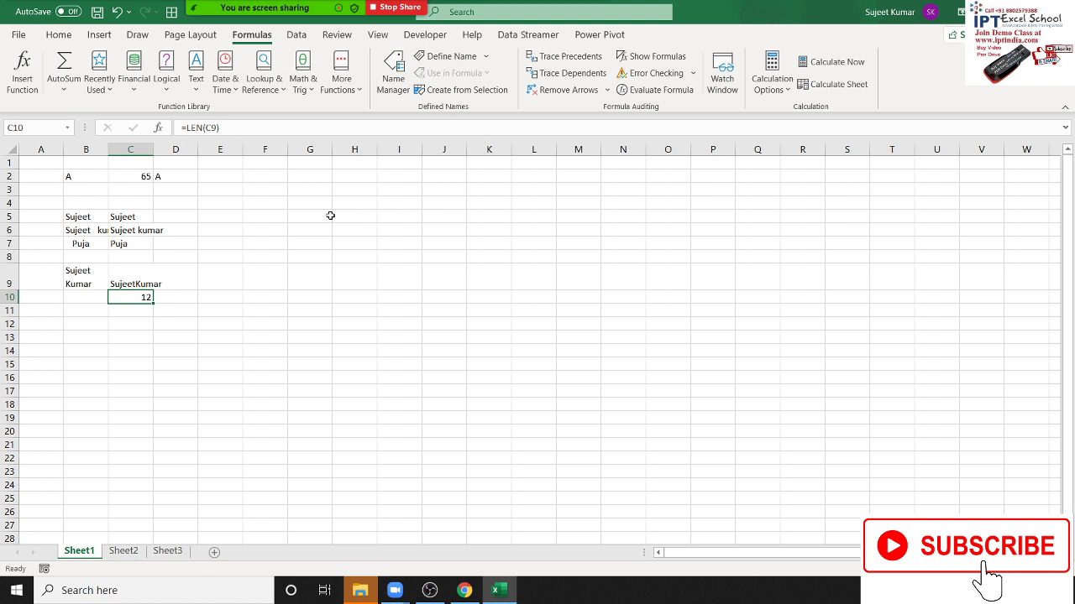
Enter =CLEAN(C9) in D9 to remove the line break from the name
key("Up")
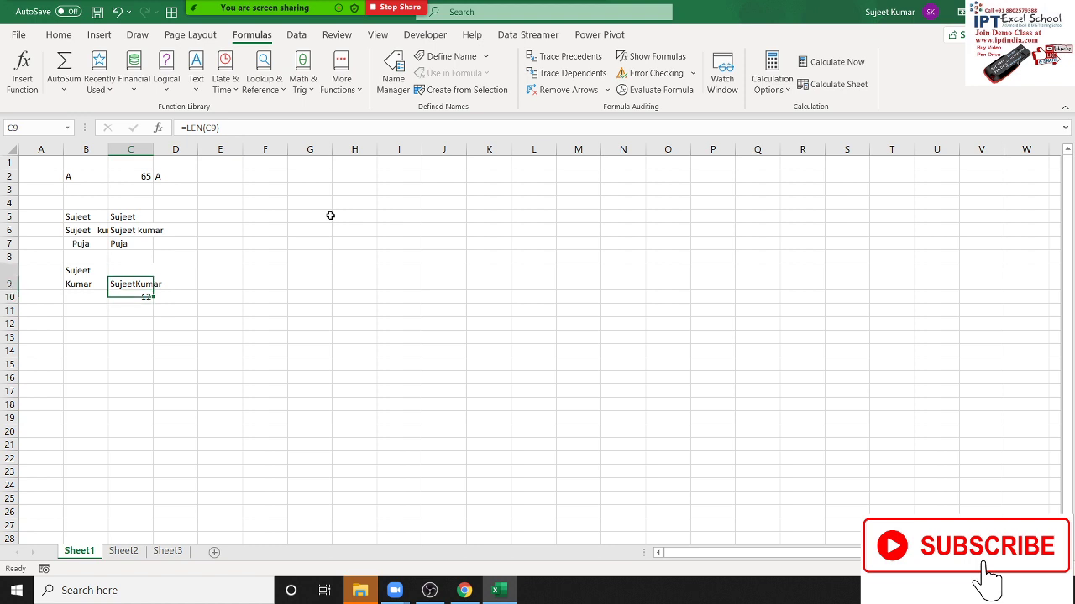
key("Right")
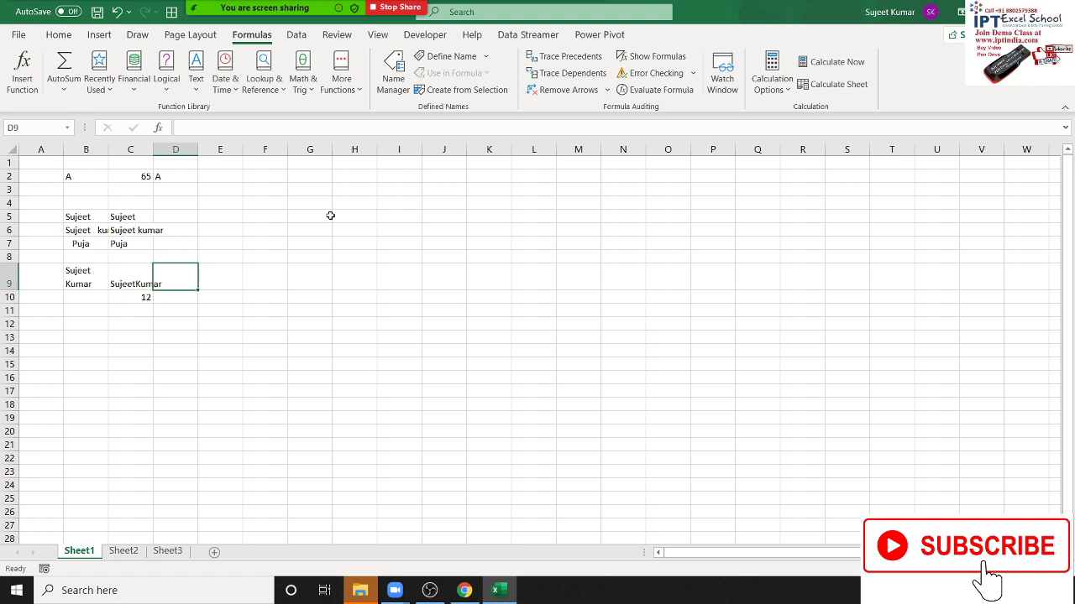
type("=")
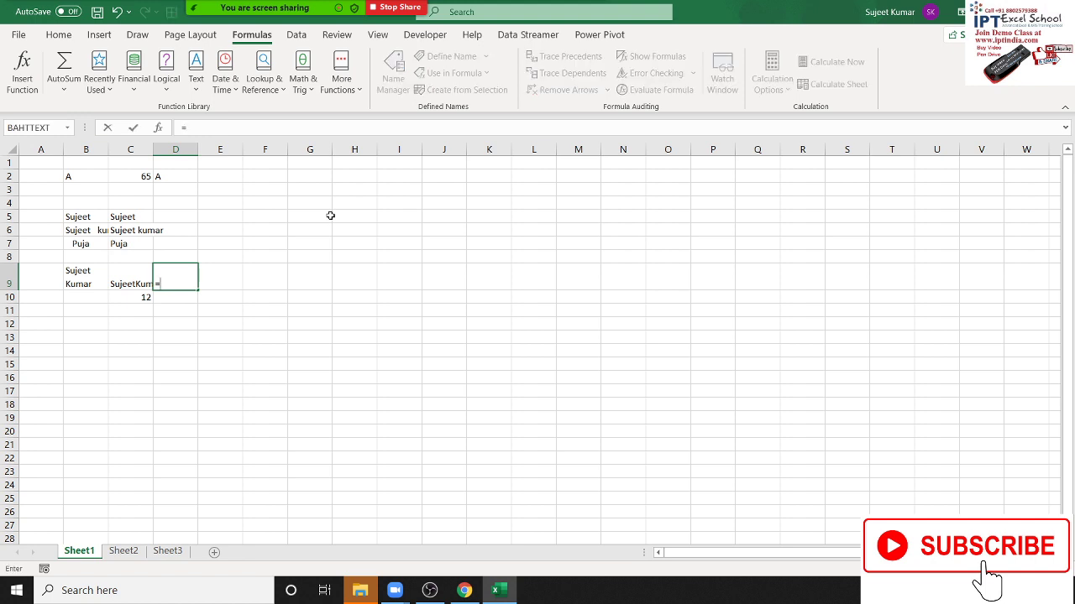
type("cl")
key("Tab")
key("Left")
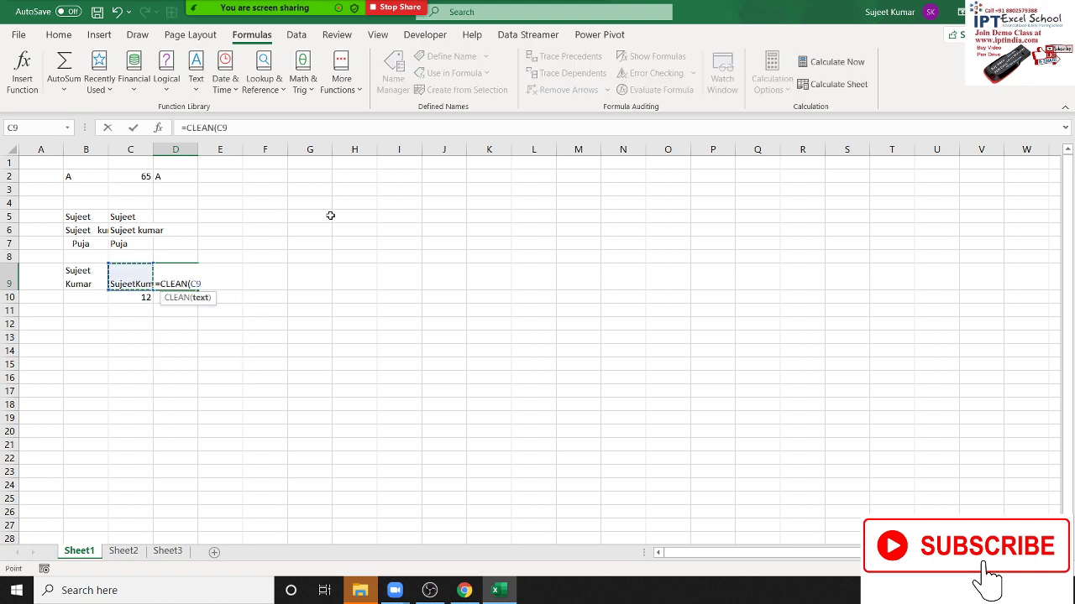
key("Return")
Enter =LEN(D9) in D10, returning 11, and compare it with C9's TRIM formula
type("=")
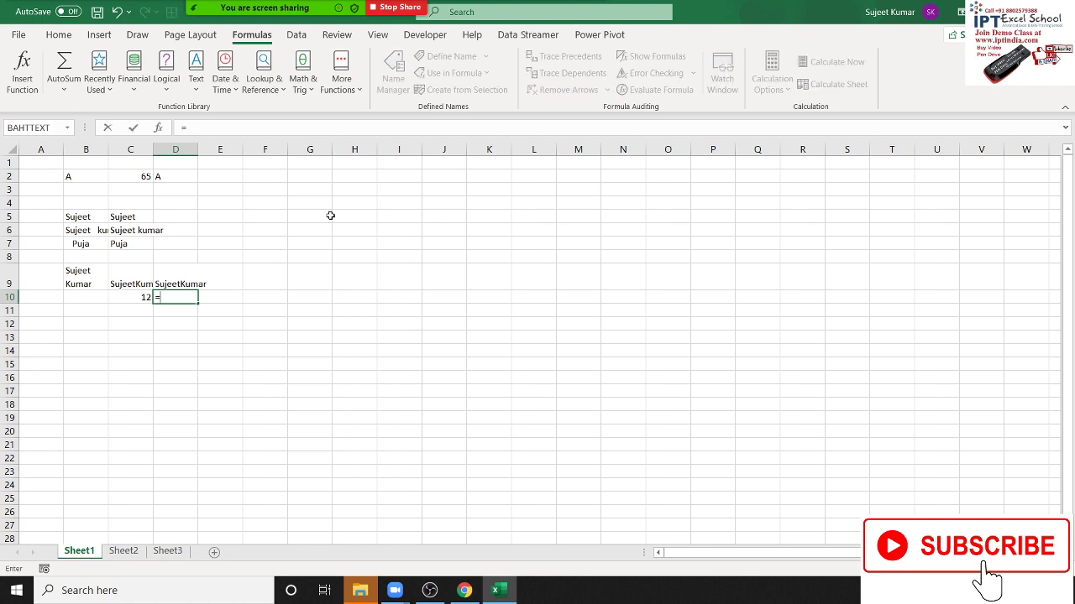
type("le")
key("Tab")
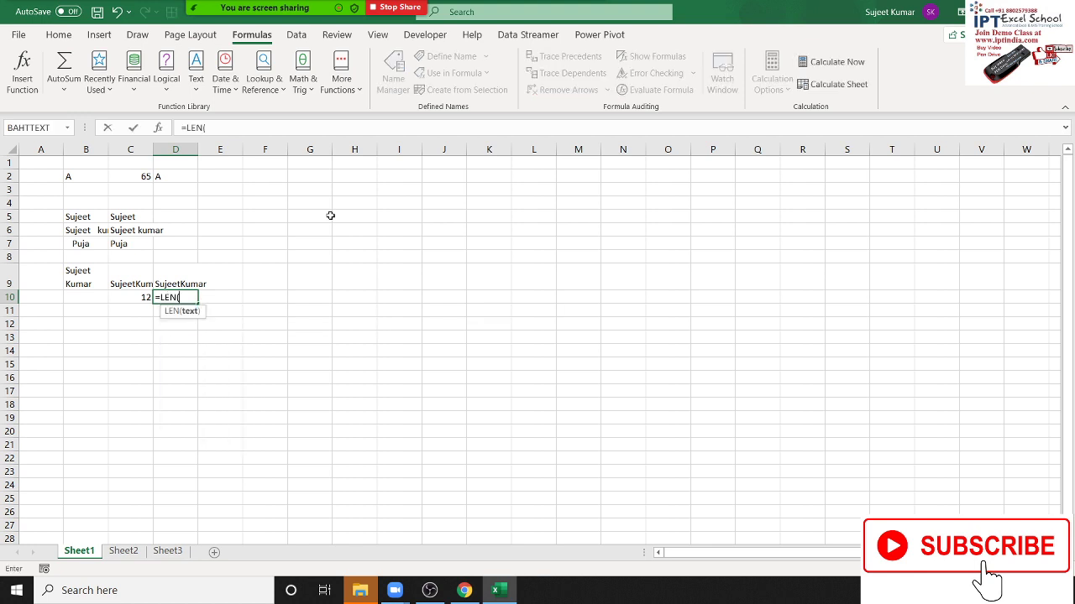
key("Up")
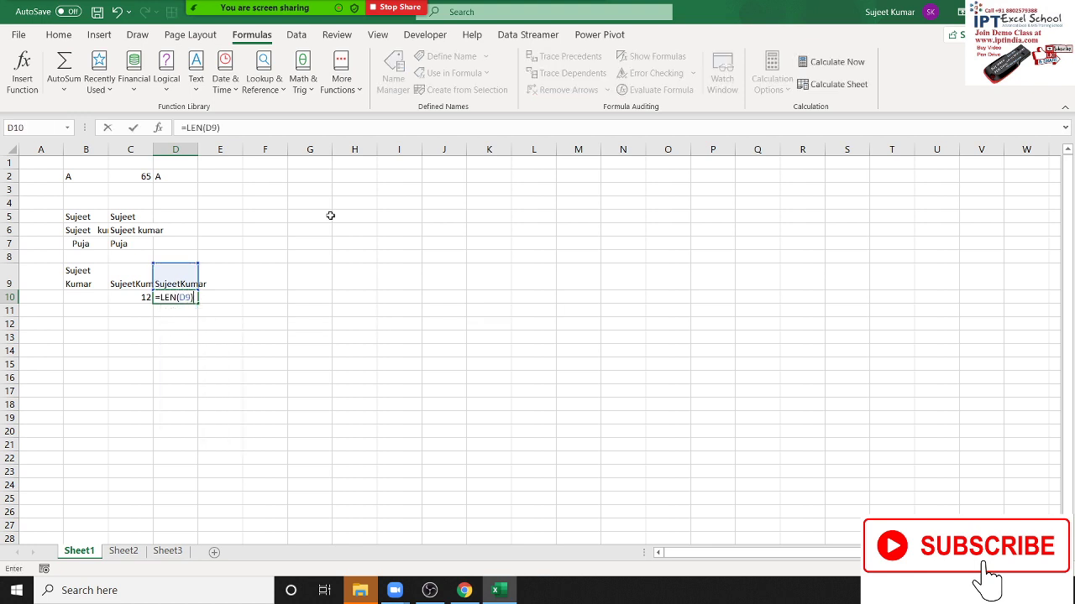
key("Return")
key("Up")
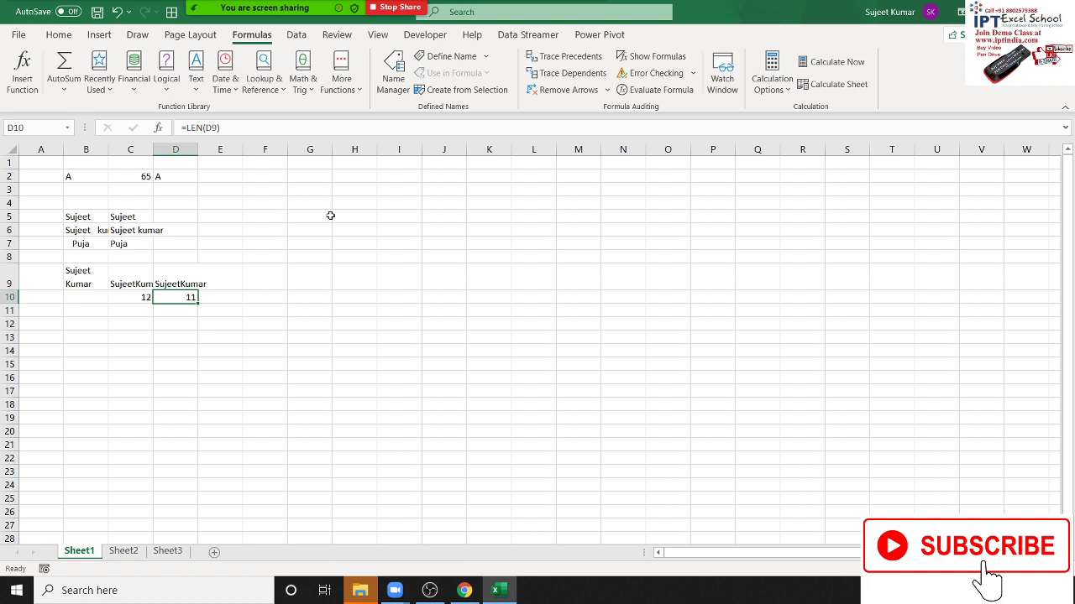
key("Up")
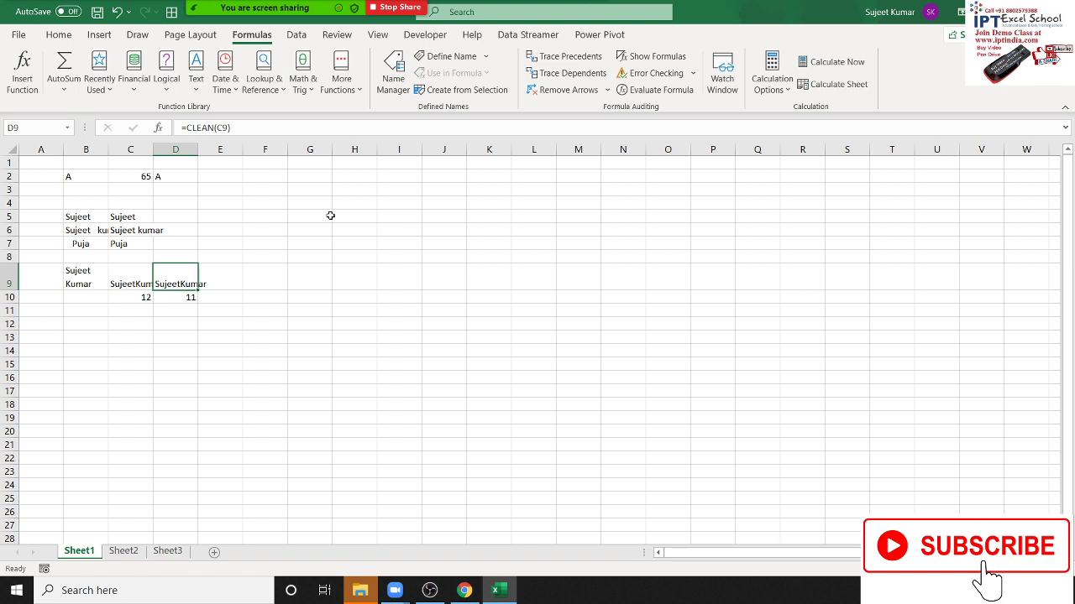
key("Left")
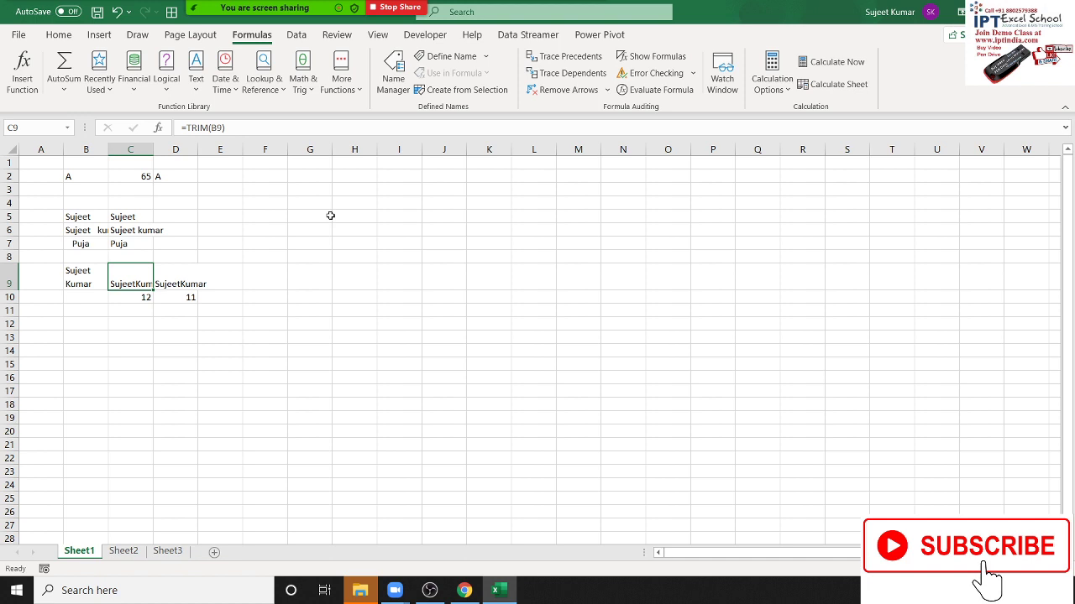
key("Right")
Put 852.369.852 in G1 and autofit column G to show it
key("Right")
key("Right")
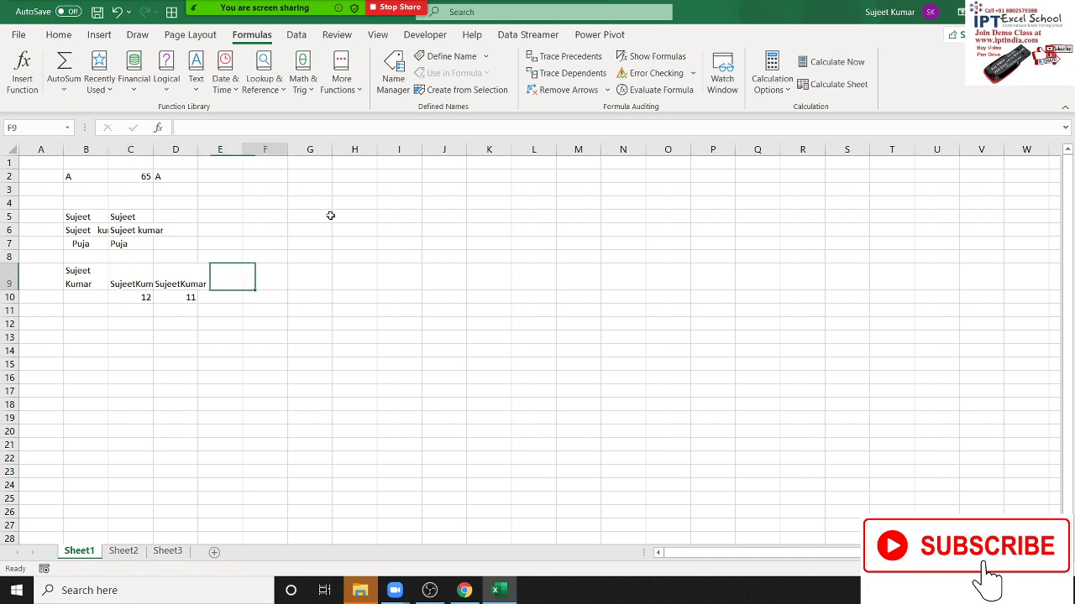
key("Up")
key("Up")
key("Up")
key("Up")
key("Up")
key("Up")
key("Up")
key("Up")
key("Right")
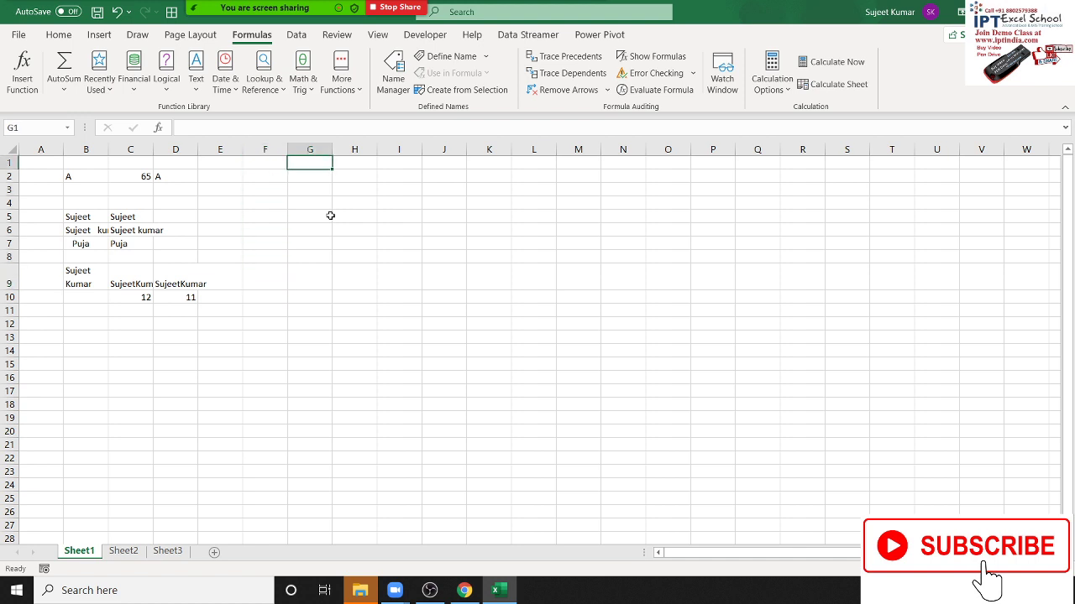
type("852")
key("Return")
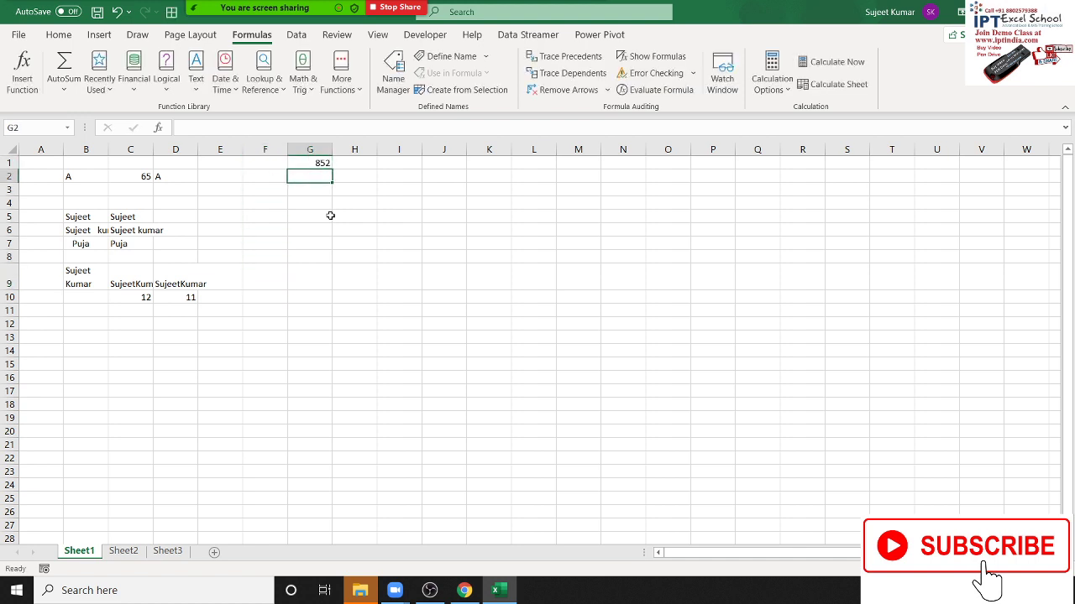
key("Up")
type("852")
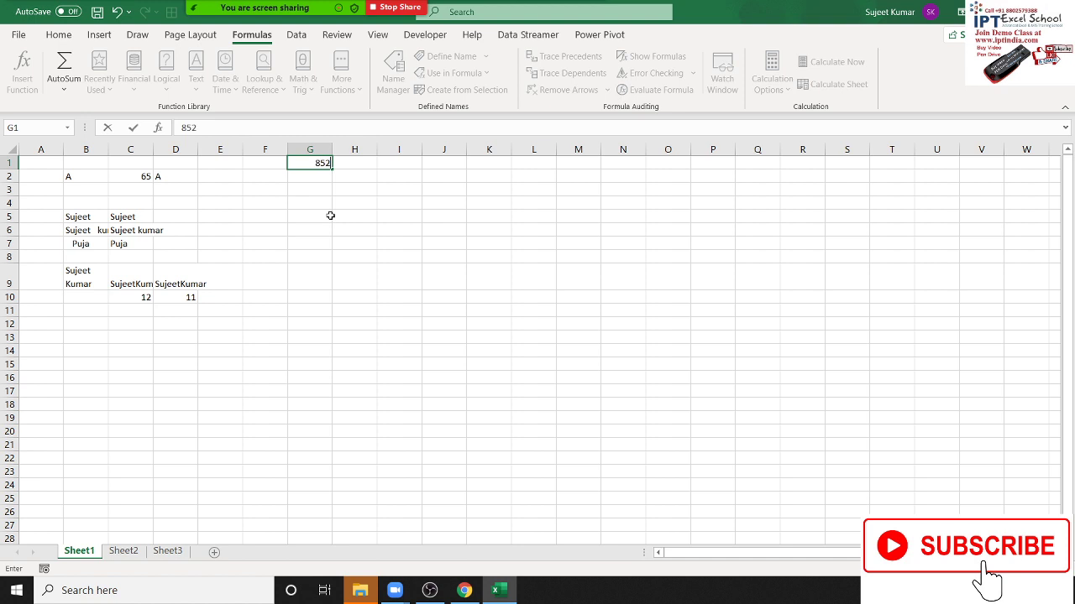
type(".369.85")
type("2")
key("Return")
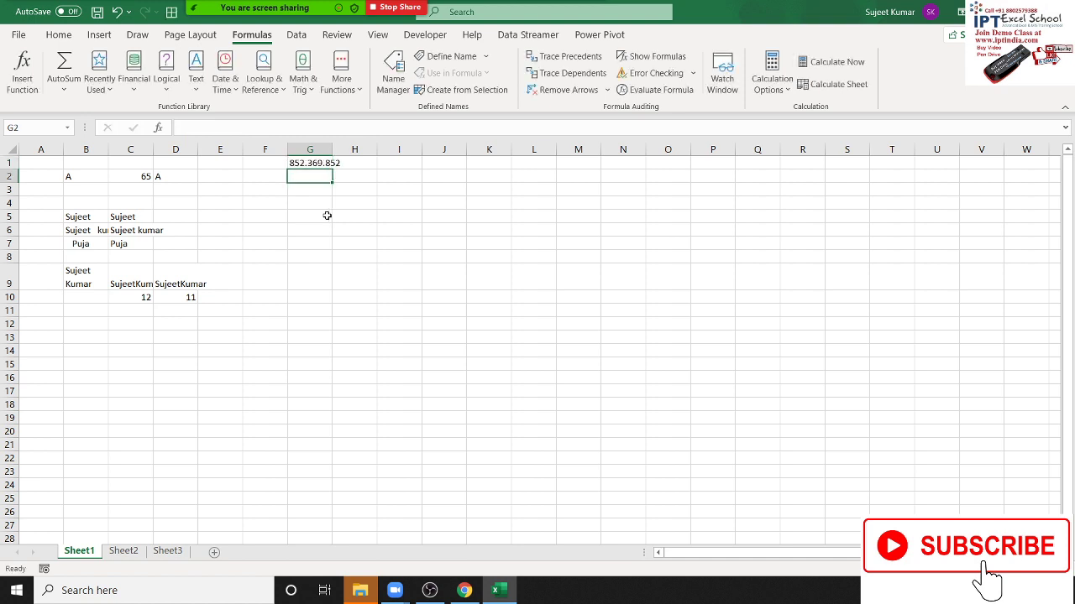
double_click(332, 150)
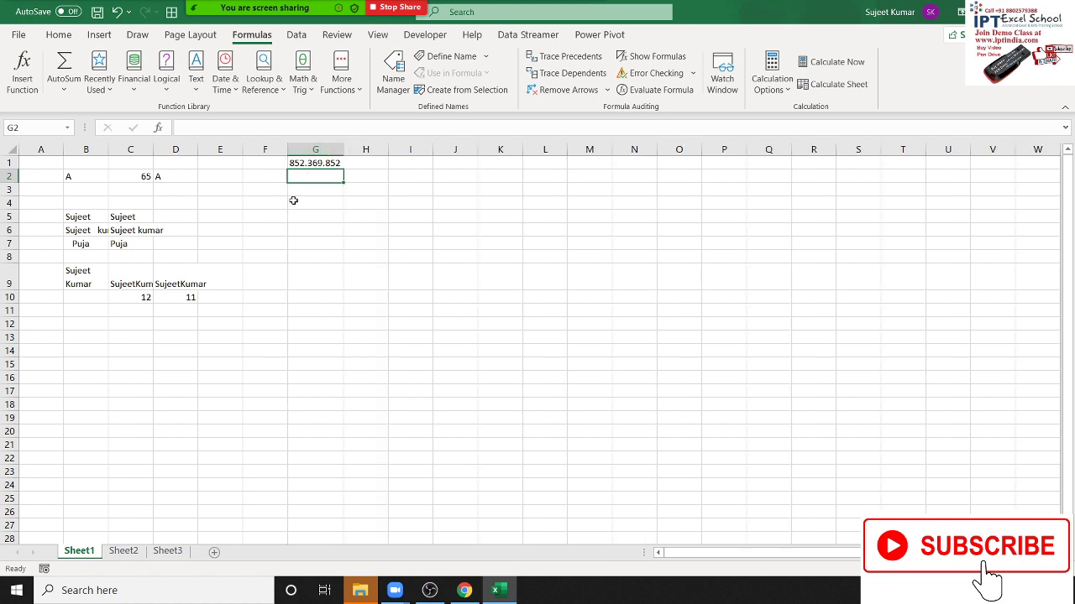
Enter a SUBSTITUTE formula on G1 in G2, returning 852.369.852
type("=")
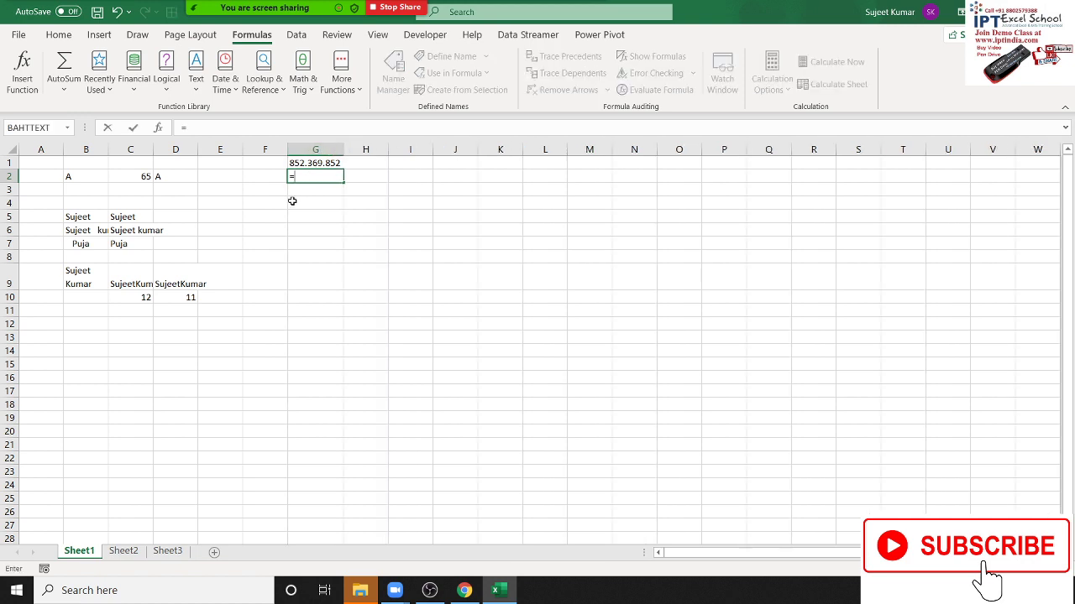
type("sub")
key("Tab")
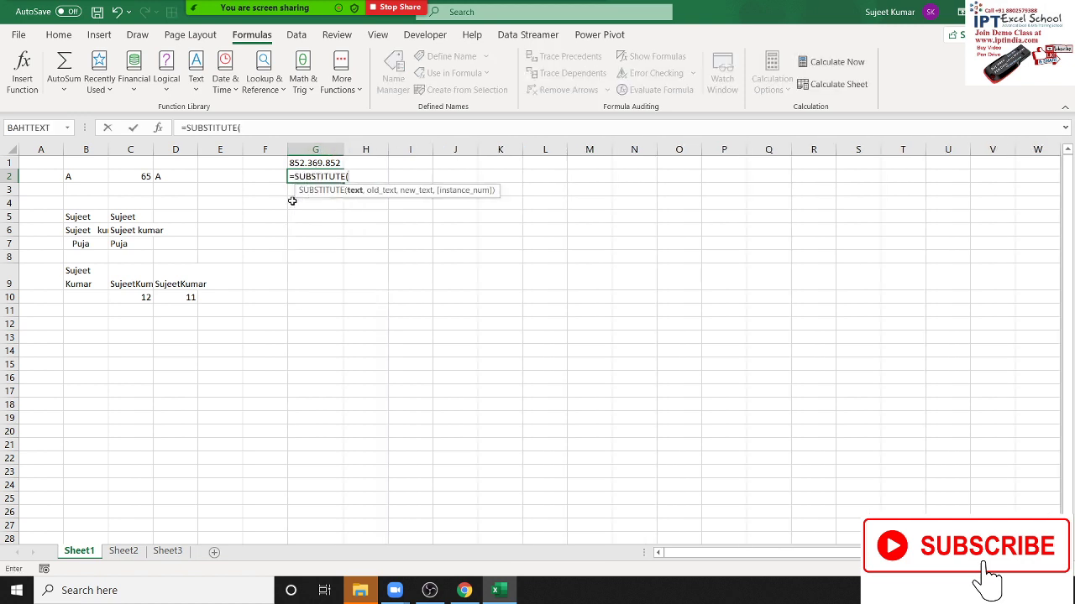
key("Up")
type(",\".\"")
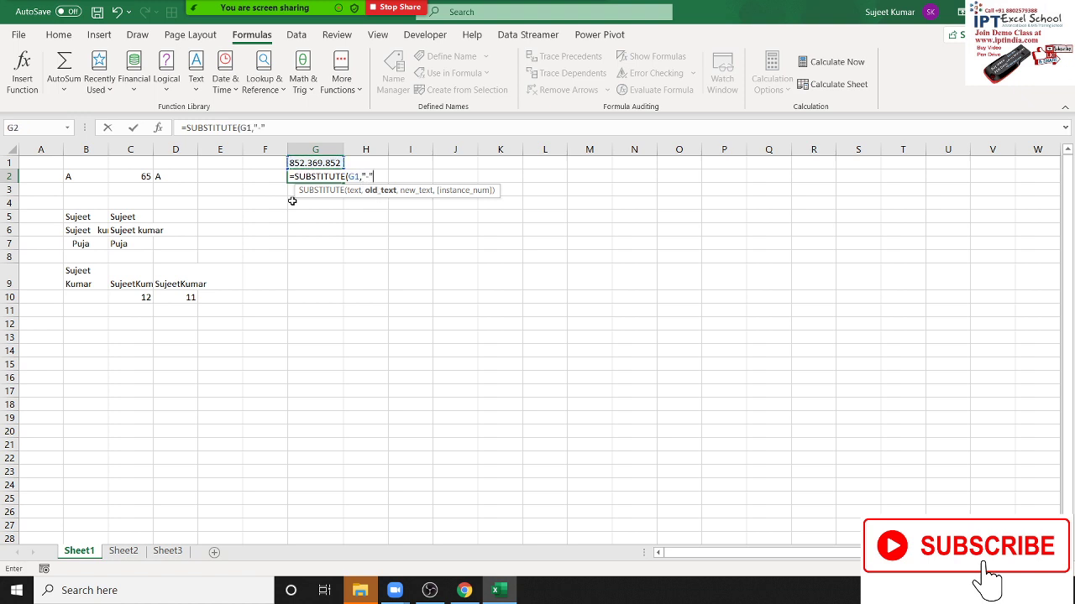
type(",")
type("\".")
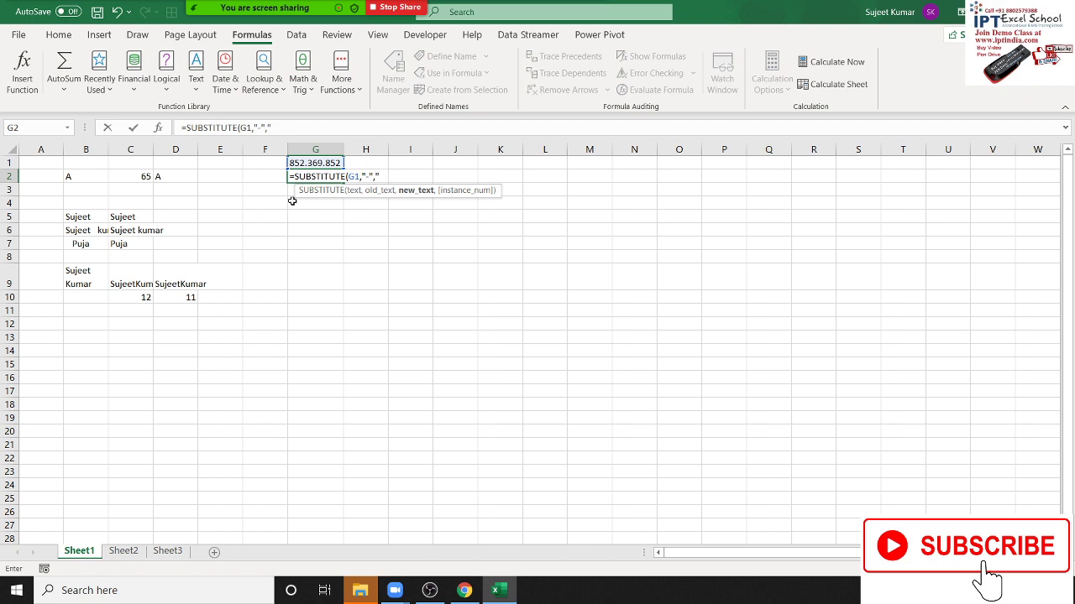
type("\"")
type(")")
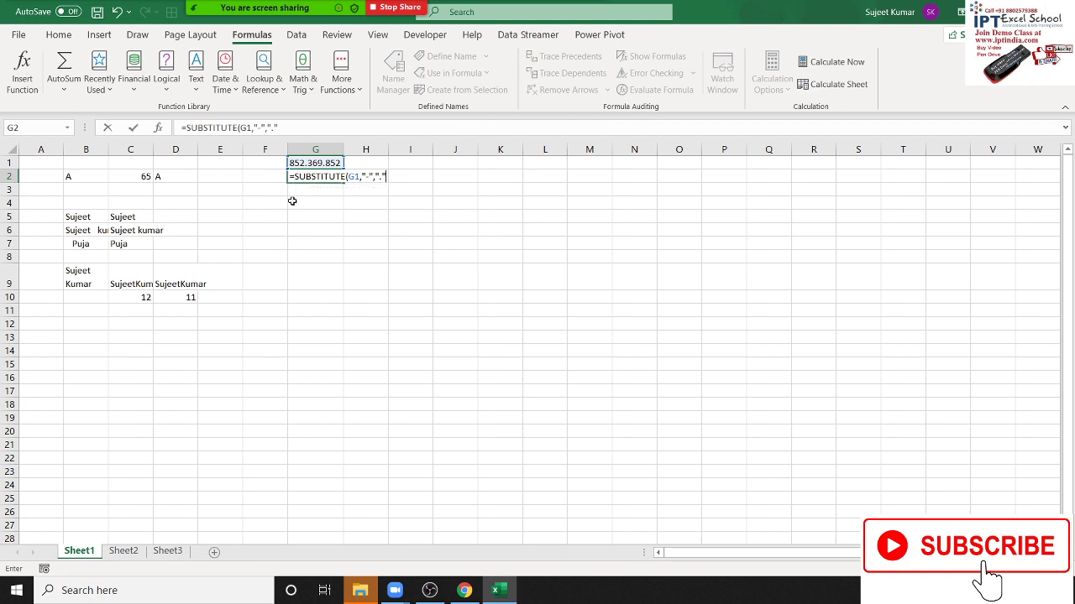
key("Return")
key("Up")
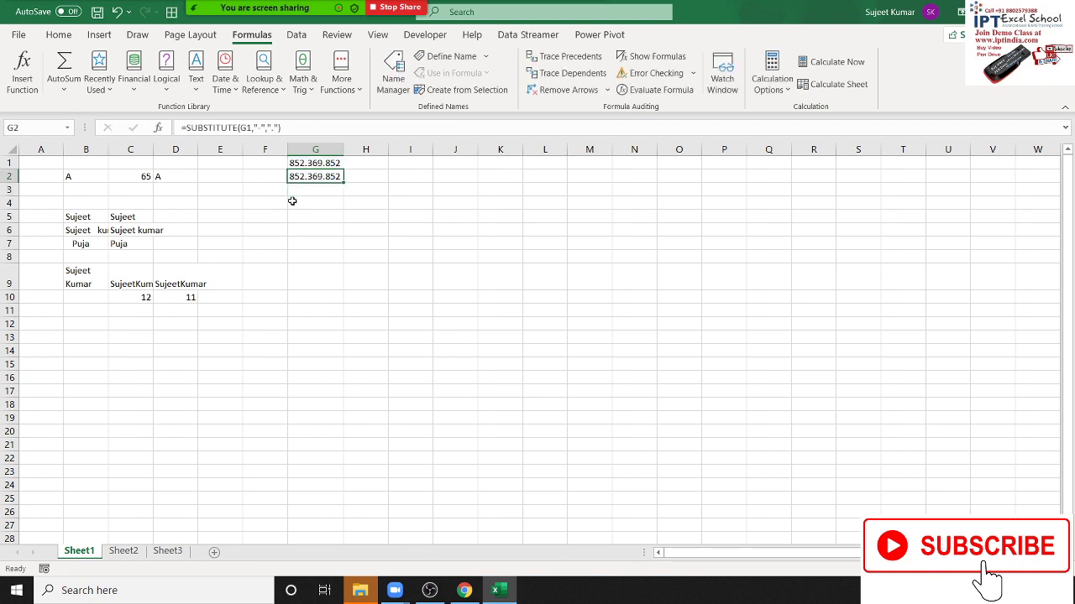
Change G2's formula to replace every dot in G1 with a dash
left_click(261, 128)
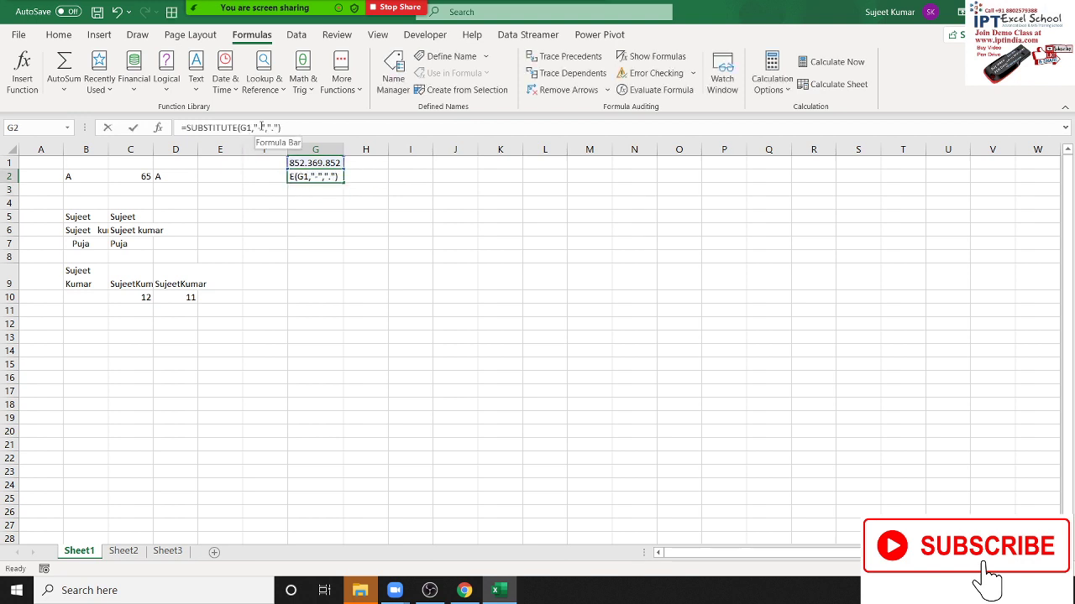
key("BackSpace")
type(".")
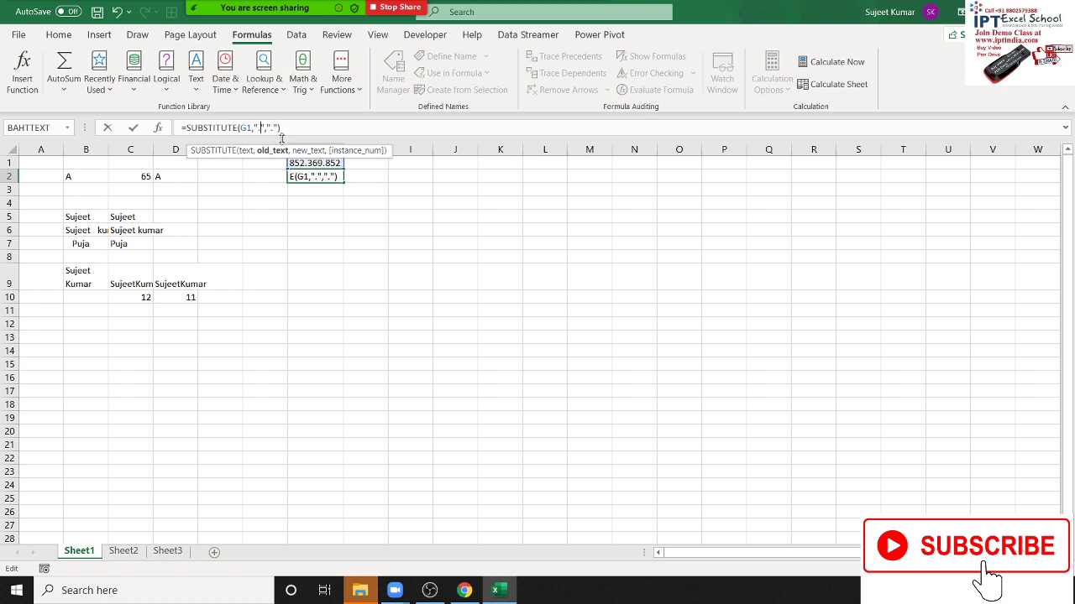
key("Right")
key("Right")
key("Right")
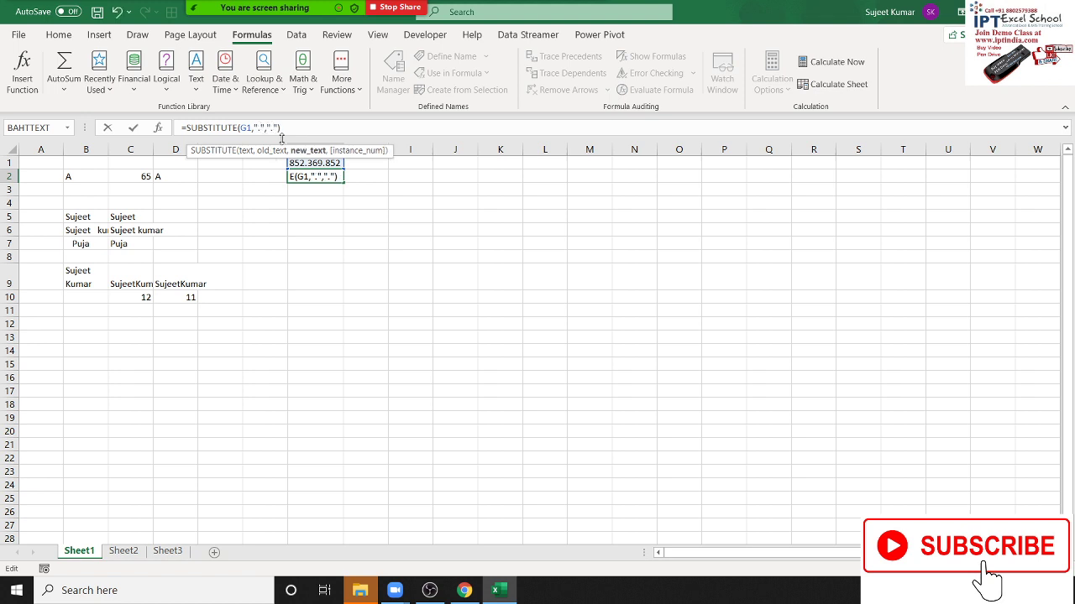
key("BackSpace")
type("-")
key("Return")
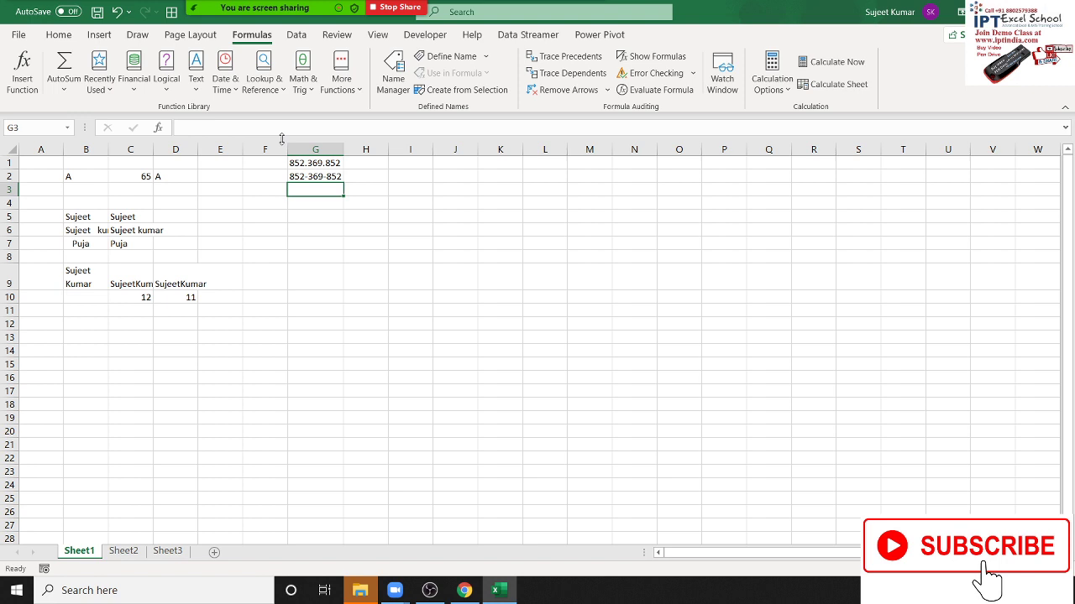
Add instance number 1 so G2 replaces only the first dot
key("Up")
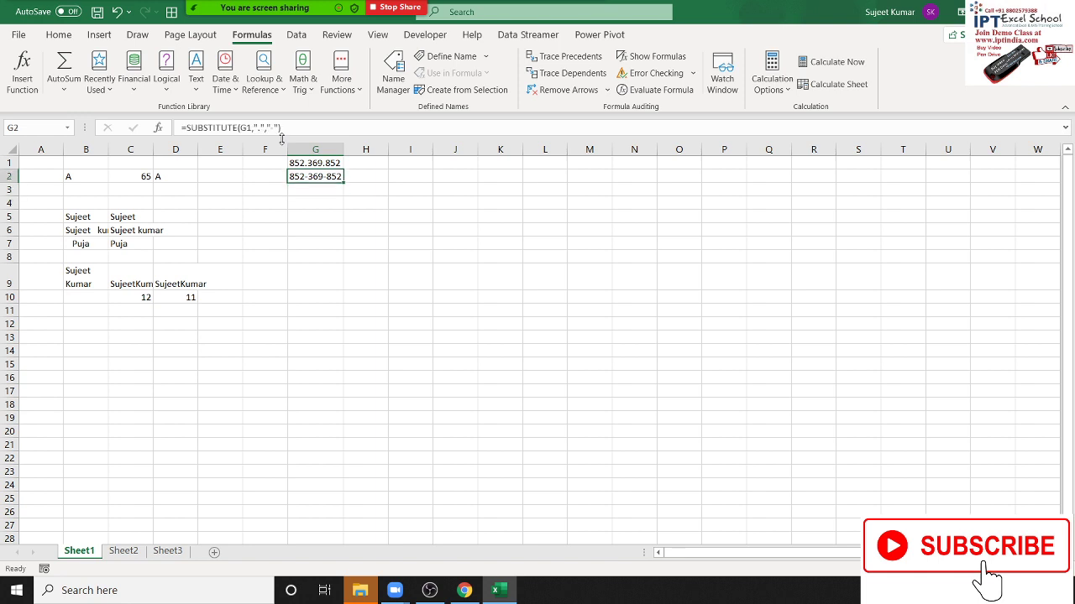
key("F2")
key("Left")
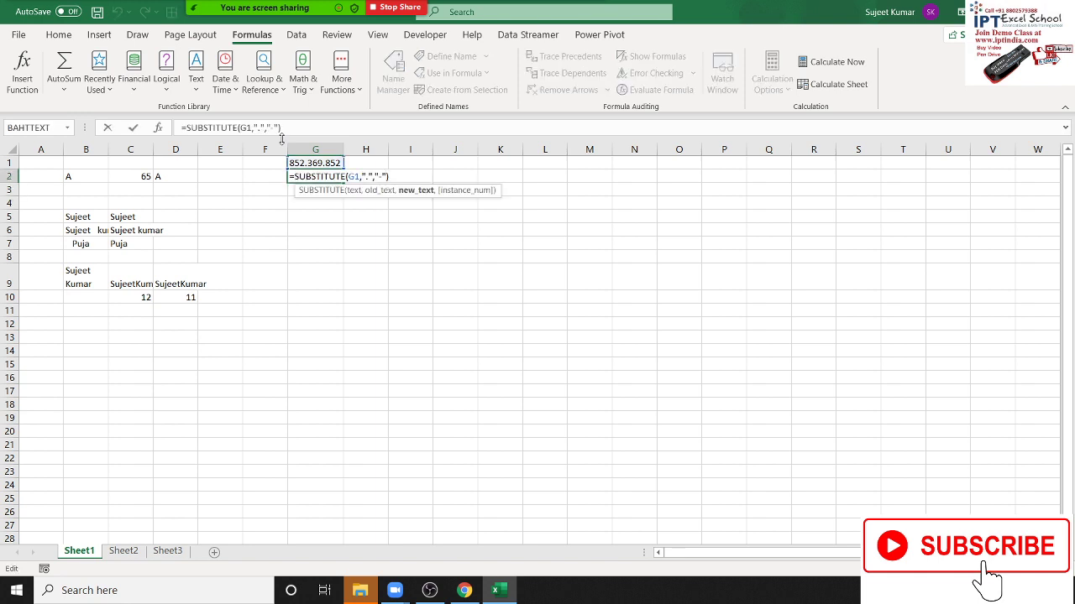
key("BackSpace")
key("Right")
type("\"")
type(",1")
key("Return")
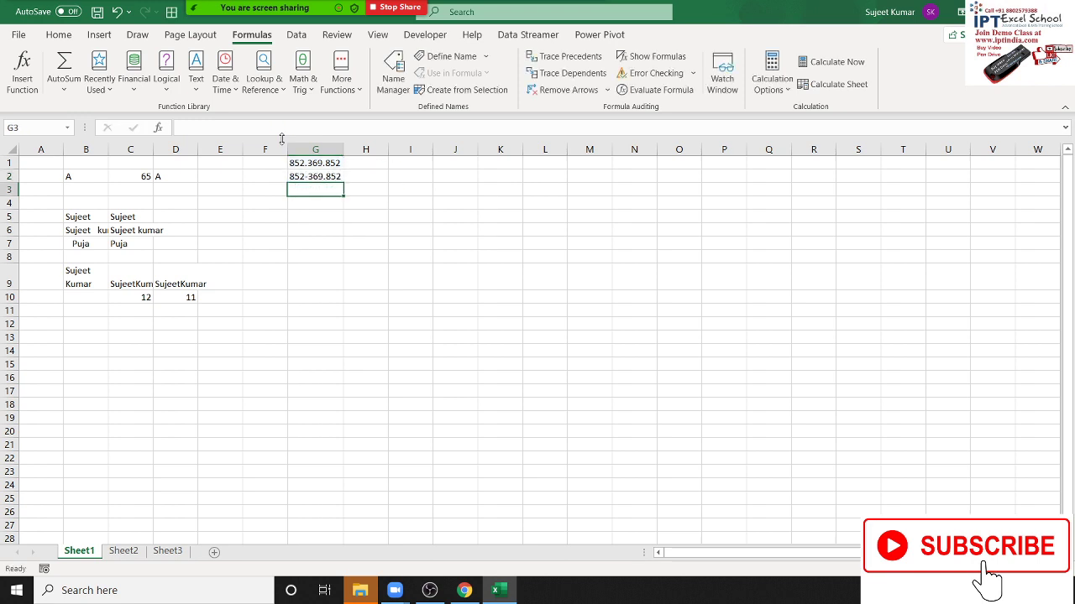
Change the instance number to 2, making =SUBSTITUTE(G1,".","-",2) return 852.369-852
key("Up")
key("F2")
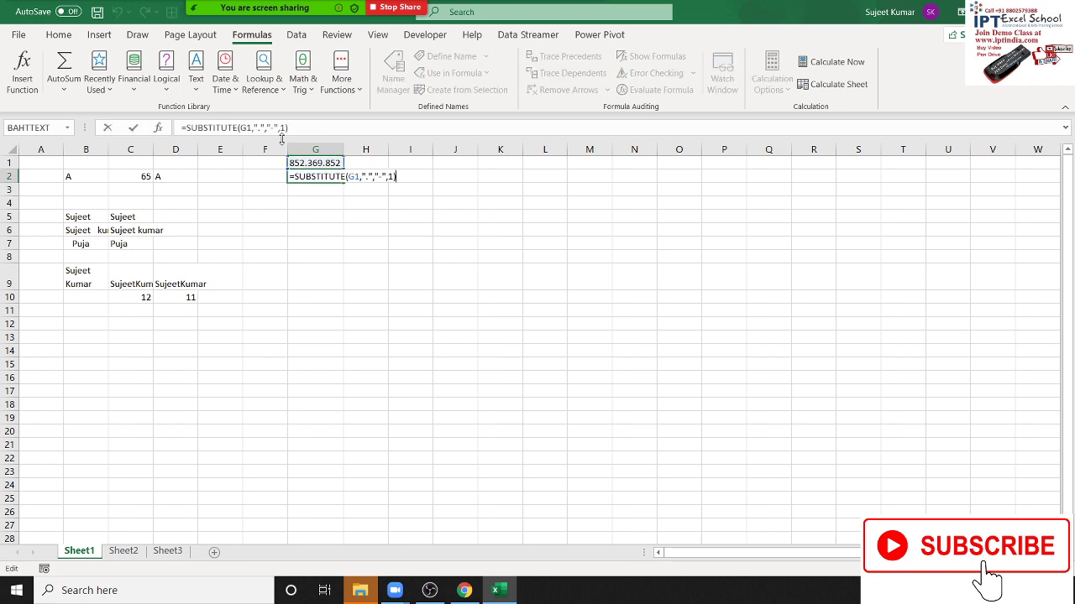
key("Left")
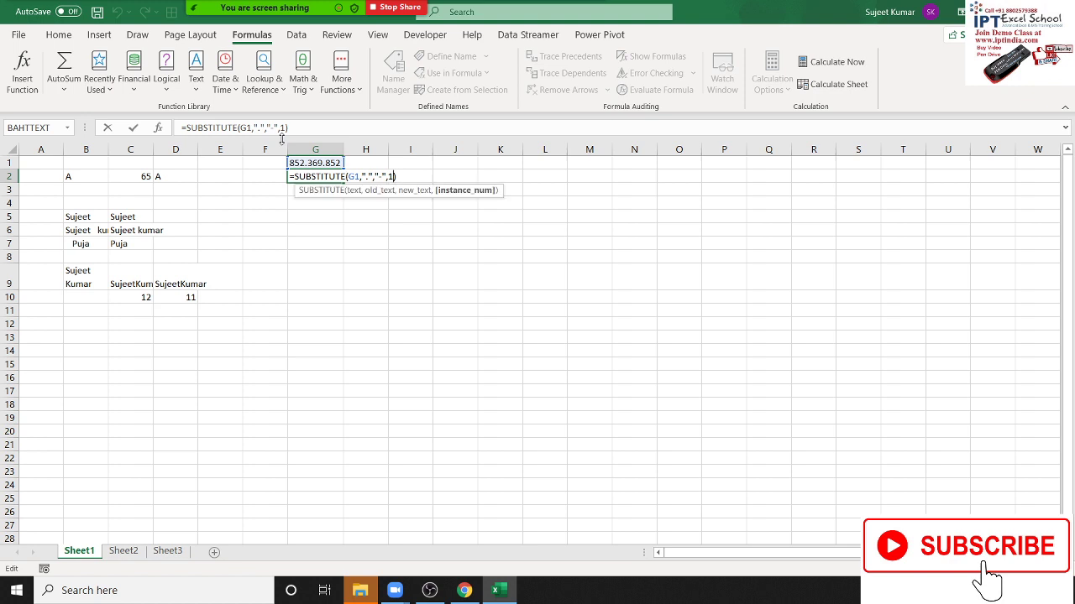
key("BackSpace")
type("2")
key("Return")
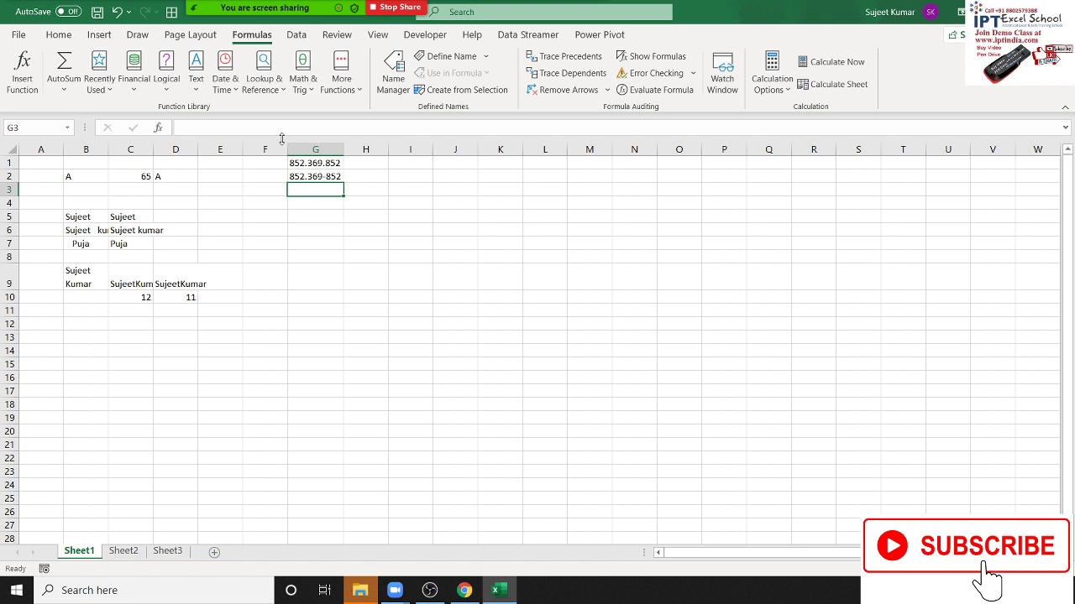
Review the final SUBSTITUTE formula in G2, then select empty cell G3
key("Up")
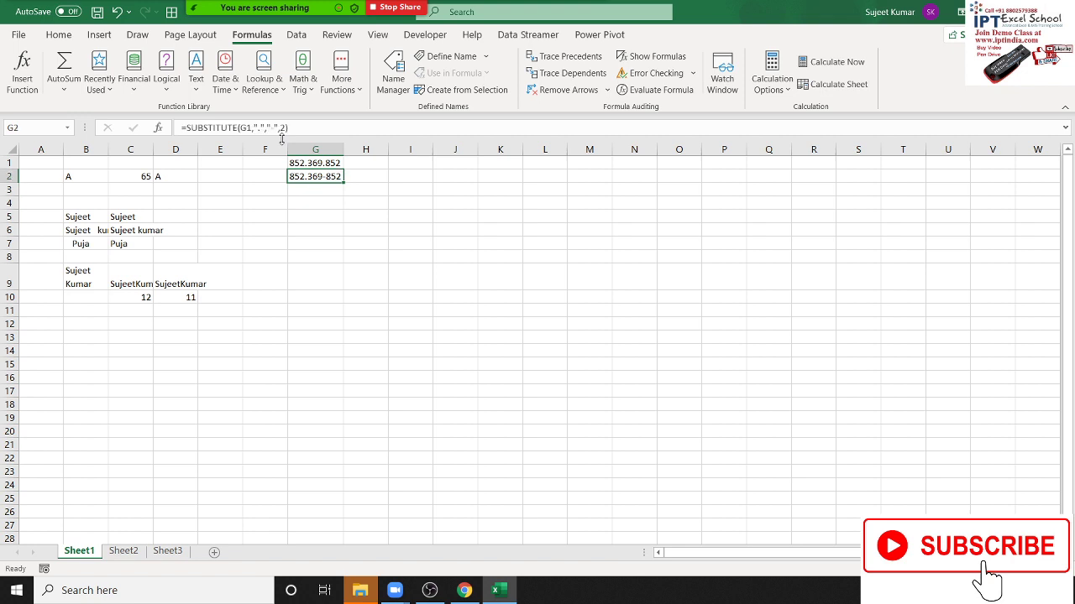
key("F2")
key("Escape")
key("Down")
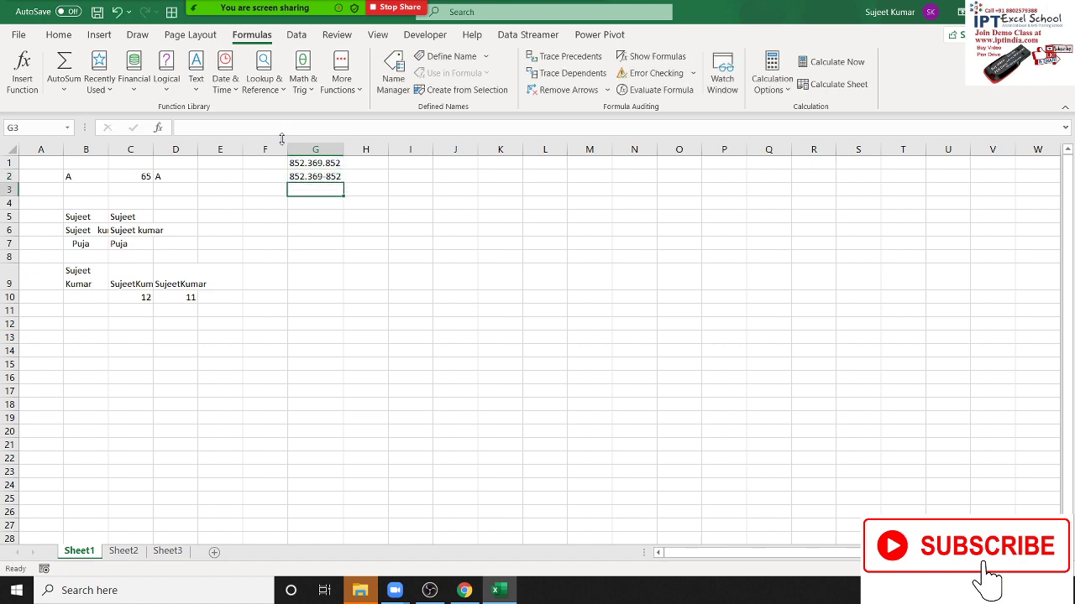
scroll(328, 179, "up", 4, "ctrl")
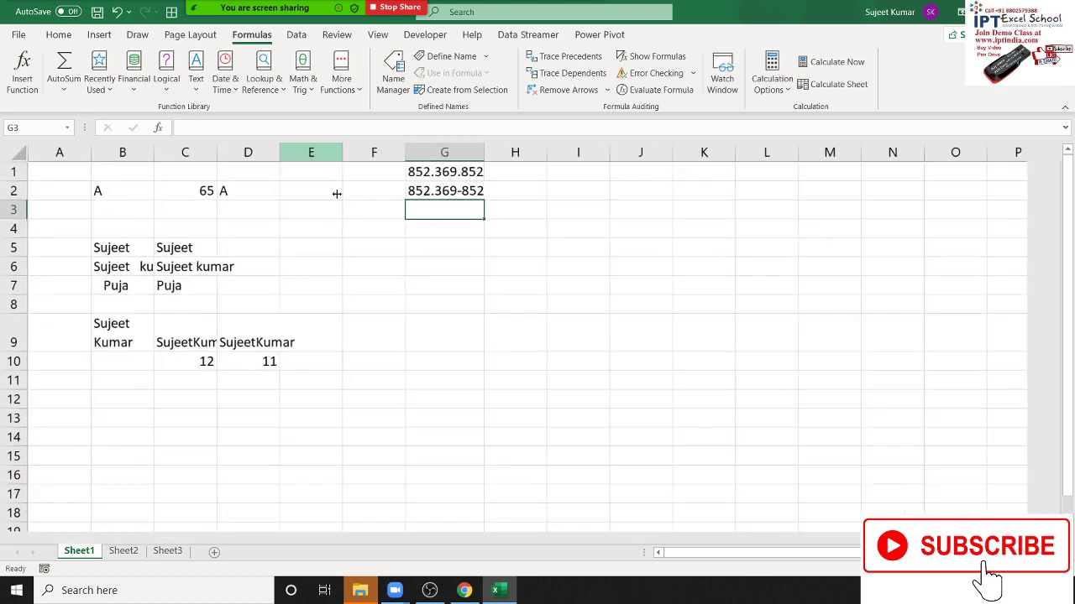
scroll(446, 243, "up", 1, "ctrl")
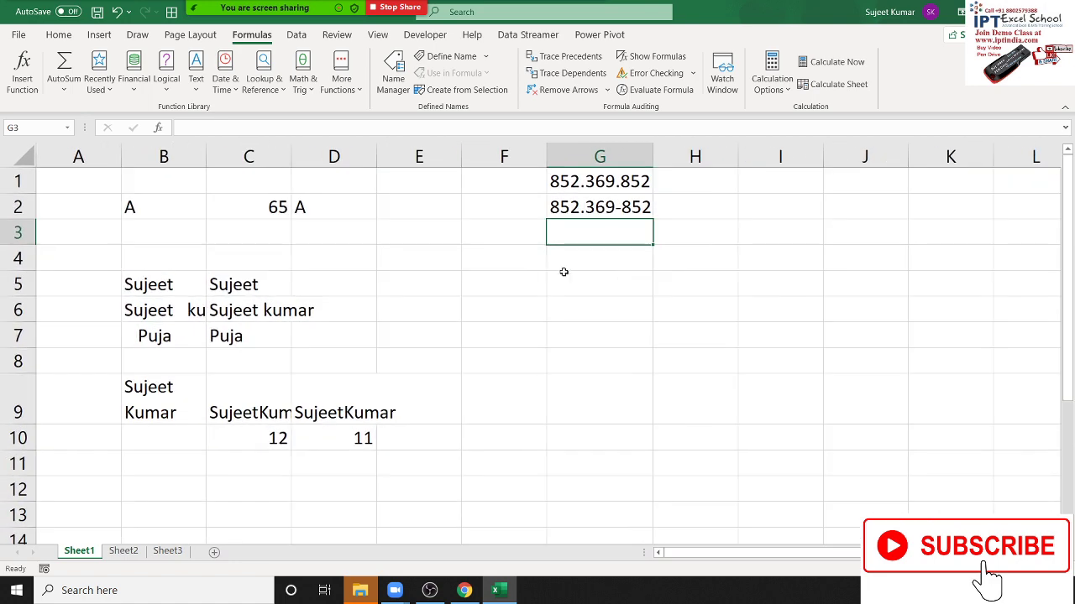
scroll(563, 271, "up", 1, "ctrl")
double_click(625, 208)
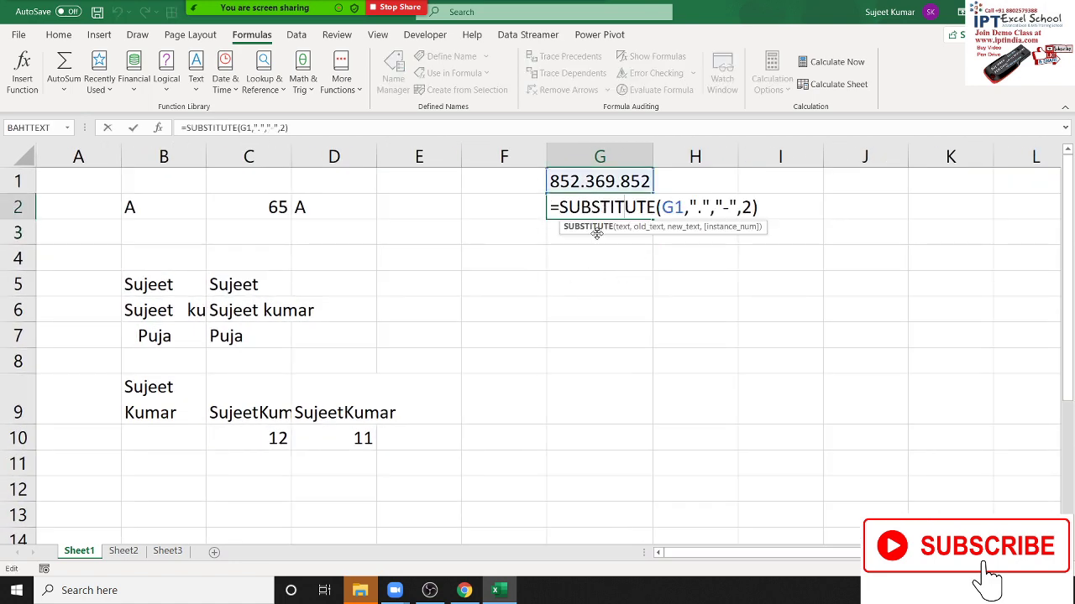
key("Escape")
left_click(596, 240)
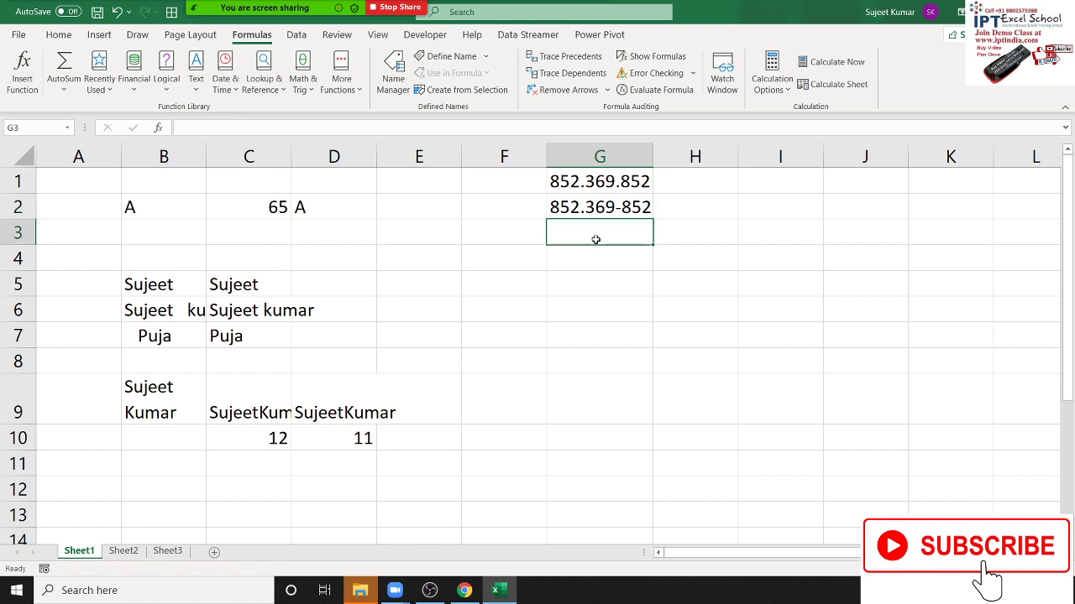
Enter =REPLACE(G2,4,1,"*") in G3 so it shows 852*369-852
type("=cl")
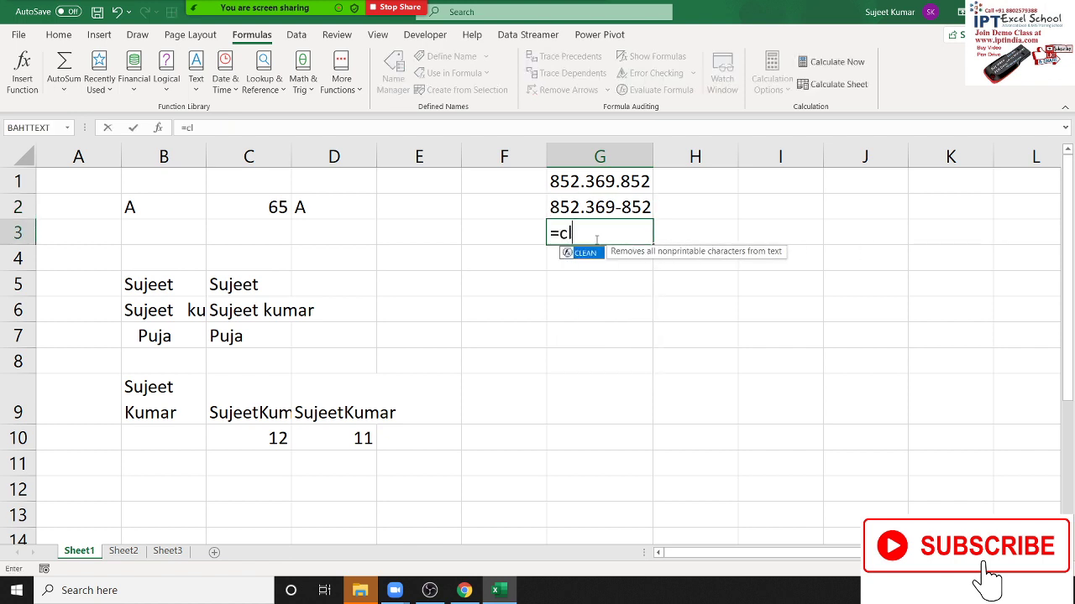
key("Tab")
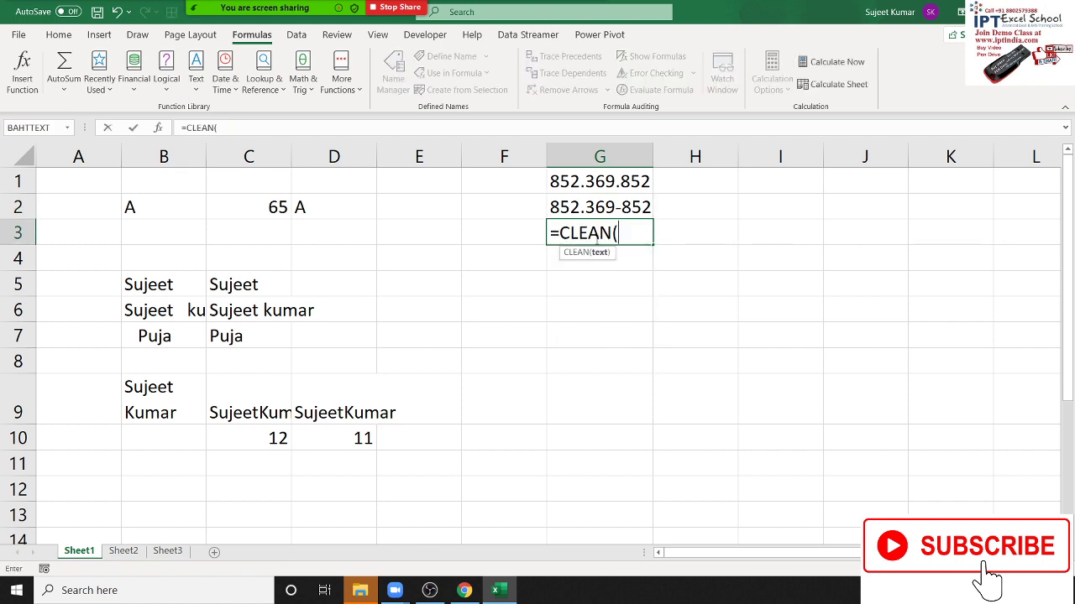
key("BackSpace")
key("BackSpace")
key("BackSpace")
key("BackSpace")
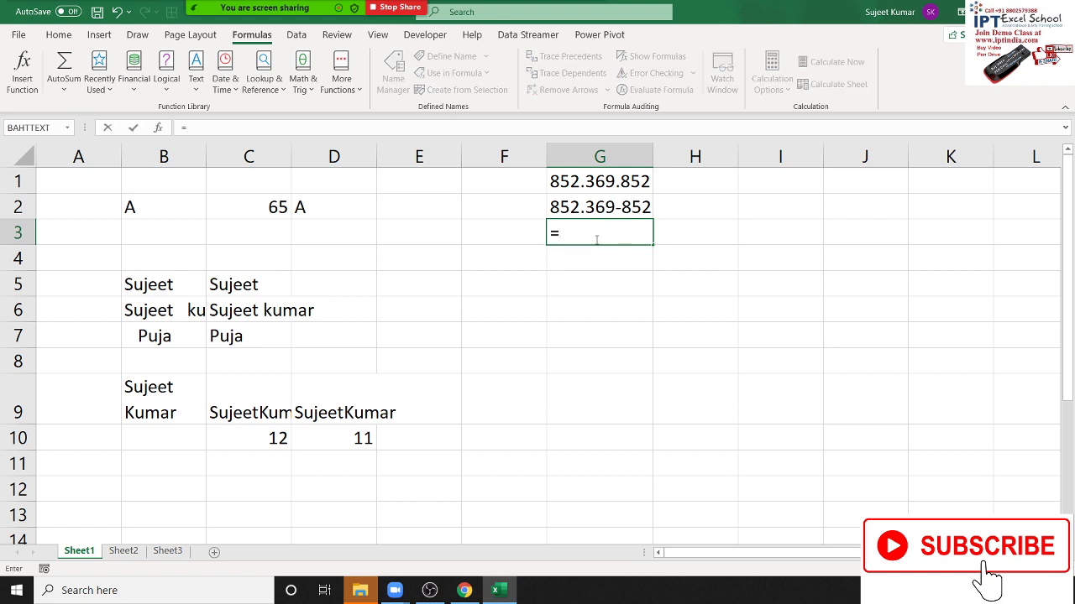
type("re")
key("Down")
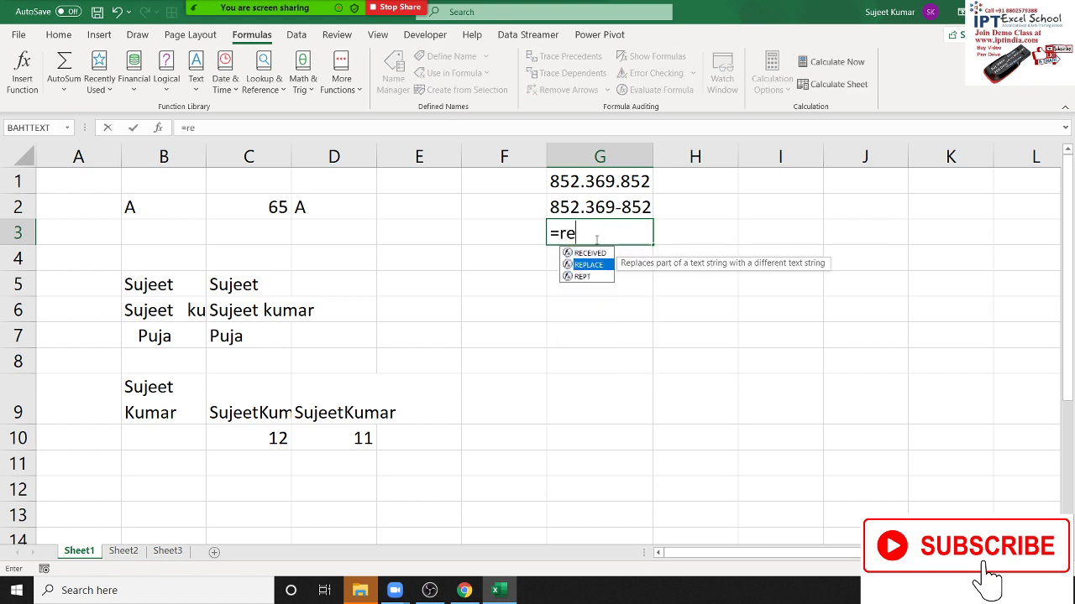
key("Tab")
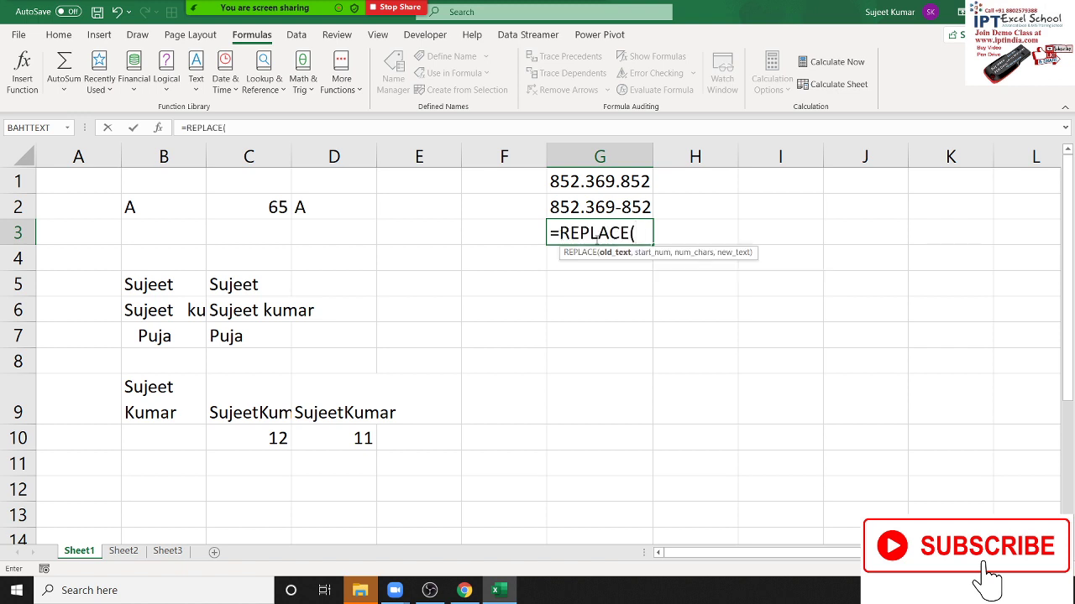
key("Up")
type(",")
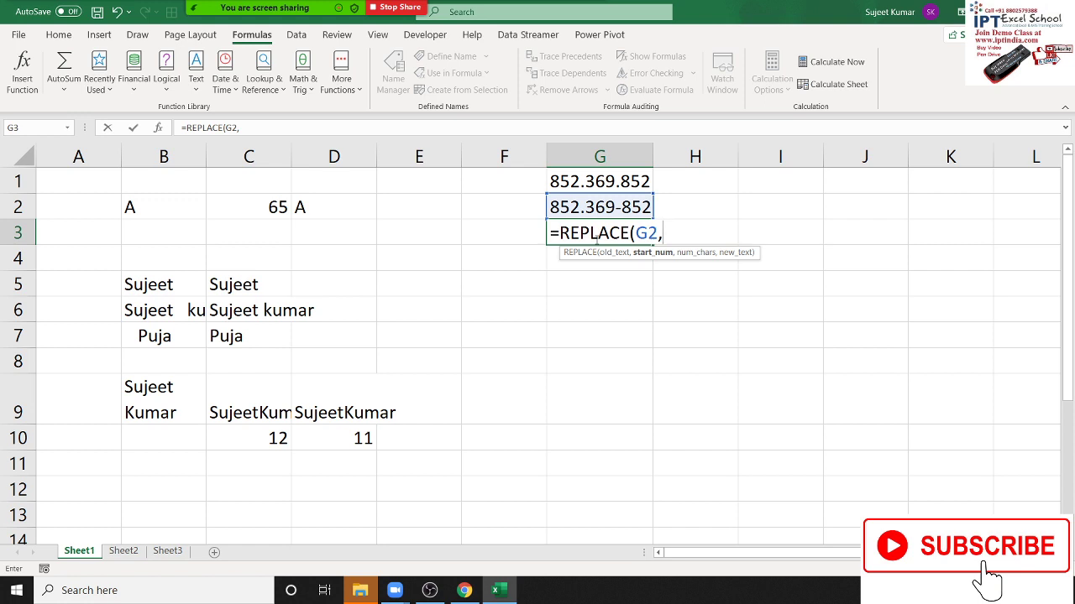
type("4,")
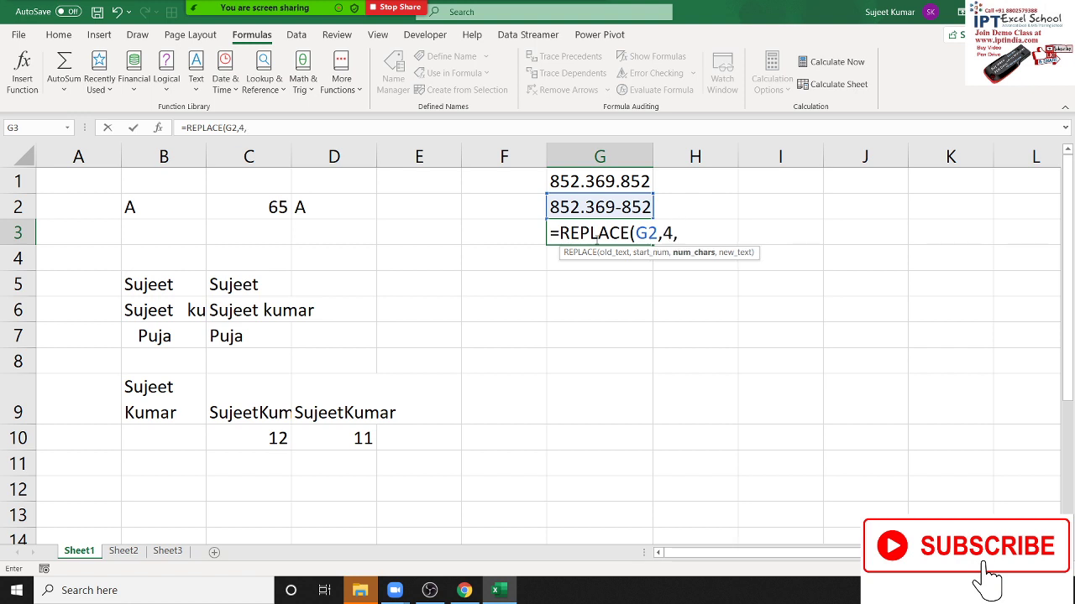
type("1,")
type("\"")
type("*")
type("\"")
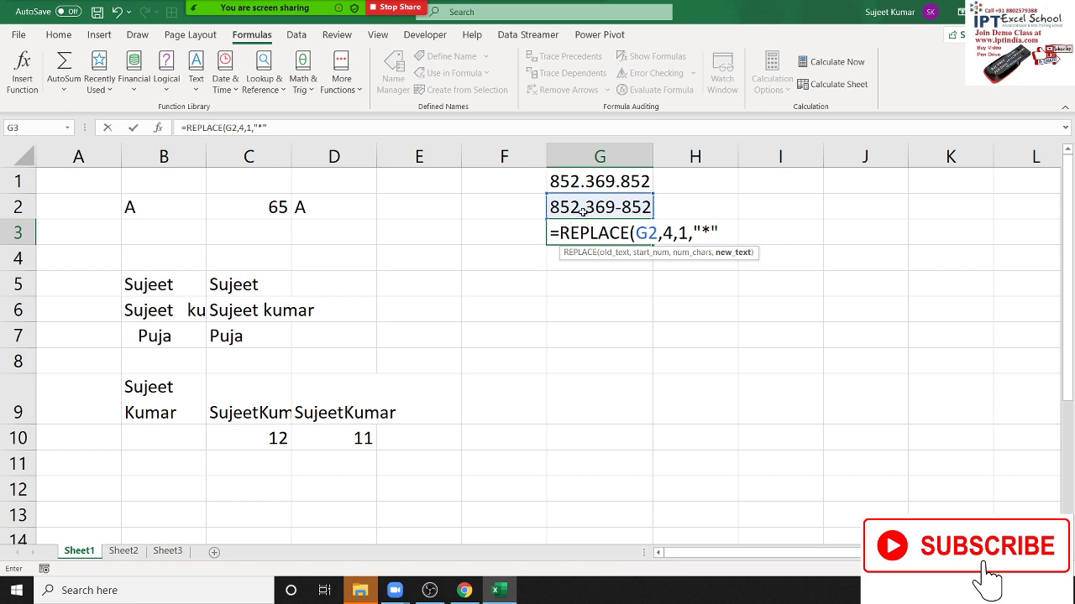
type(")")
key("Return")
key("Up")
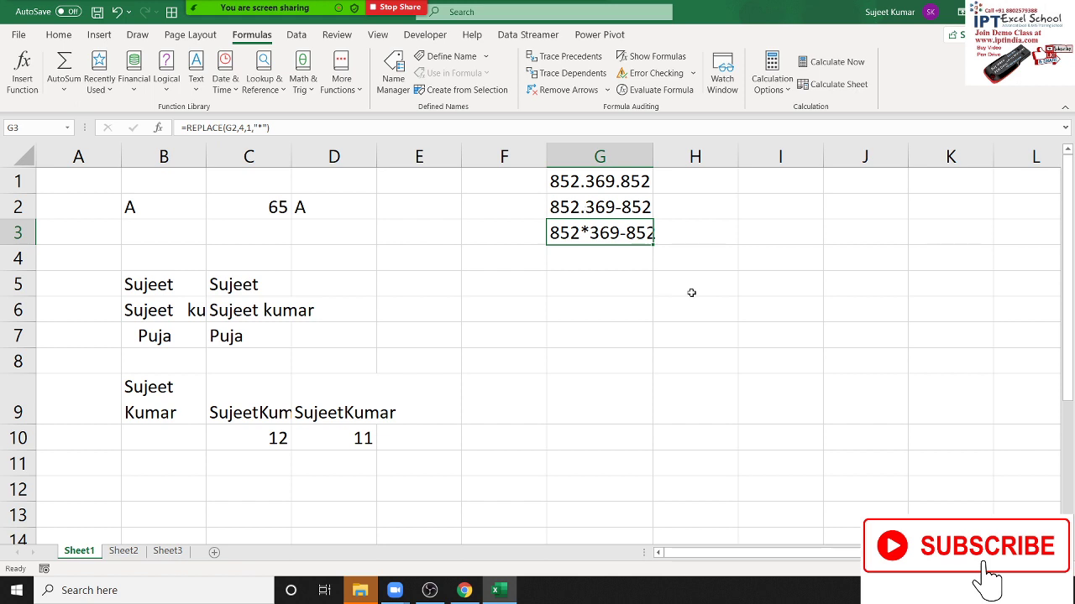
double_click(653, 157)
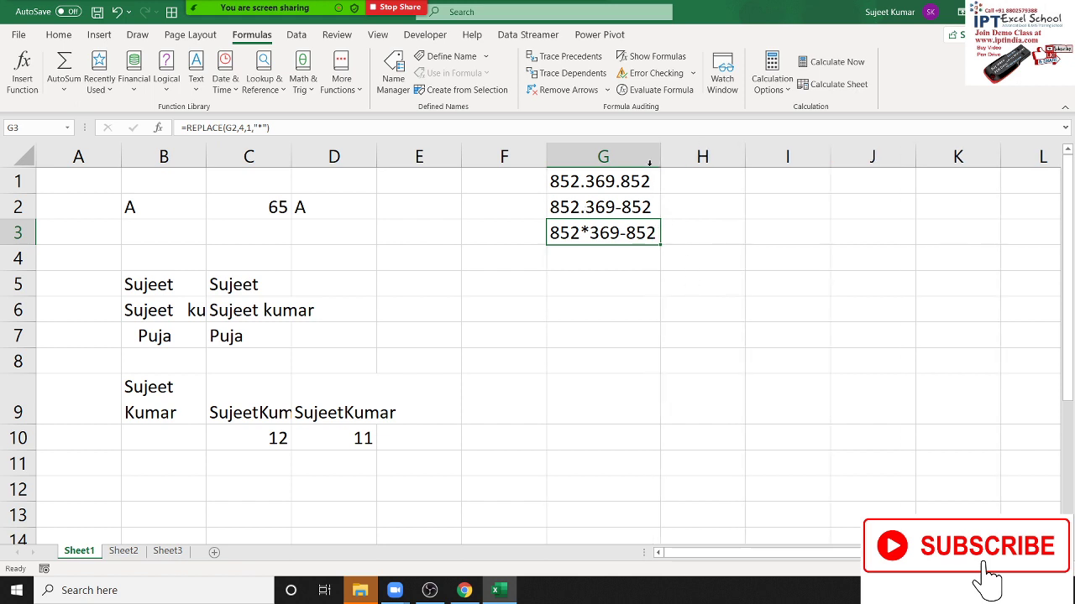
left_click(631, 206)
double_click(631, 206)
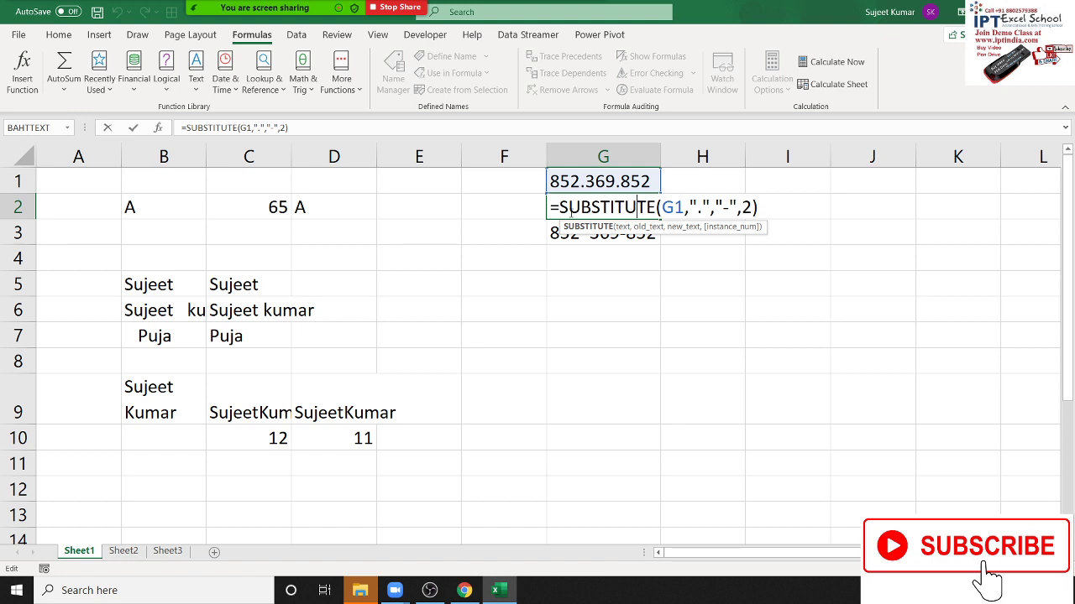
key("Escape")
key("Down")
key("F2")
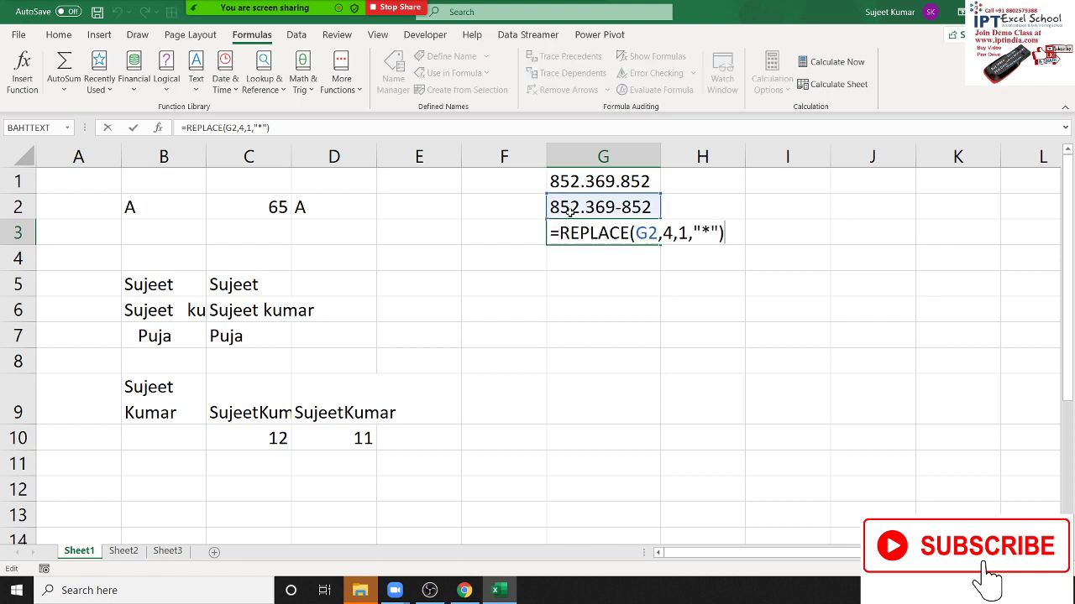
key("Return")
scroll(397, 312, "down", 2)
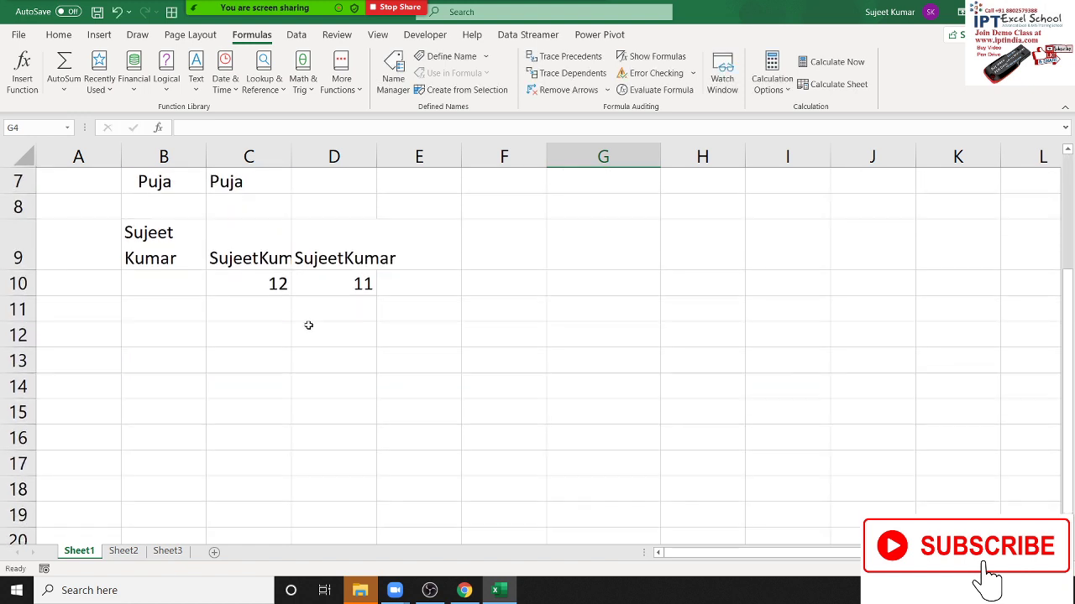
left_click(254, 262)
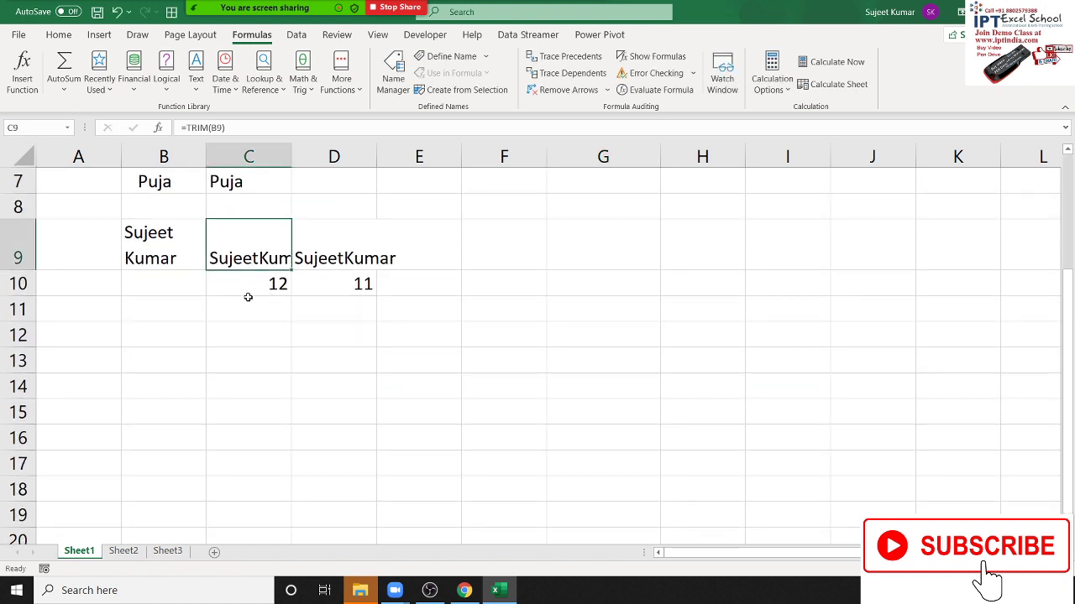
left_click(248, 299)
scroll(248, 304, "up", 2)
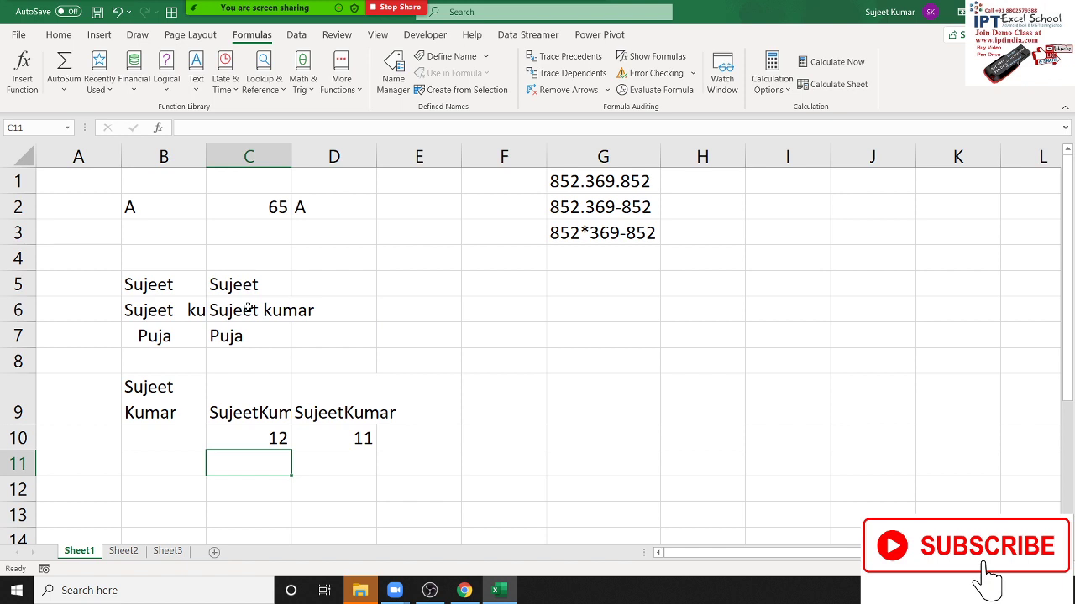
type("=sub")
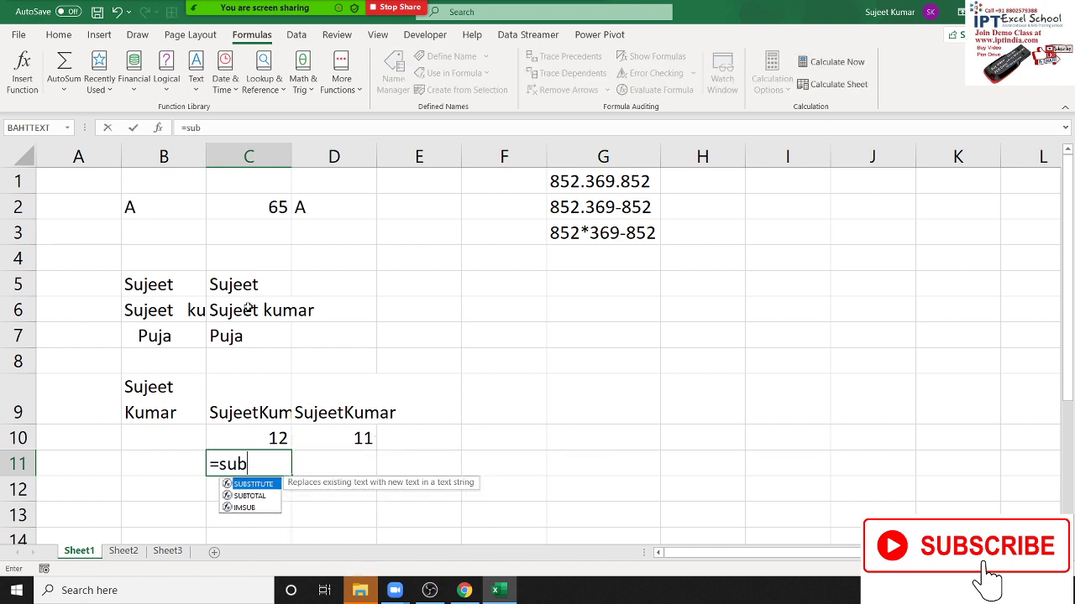
key("Tab")
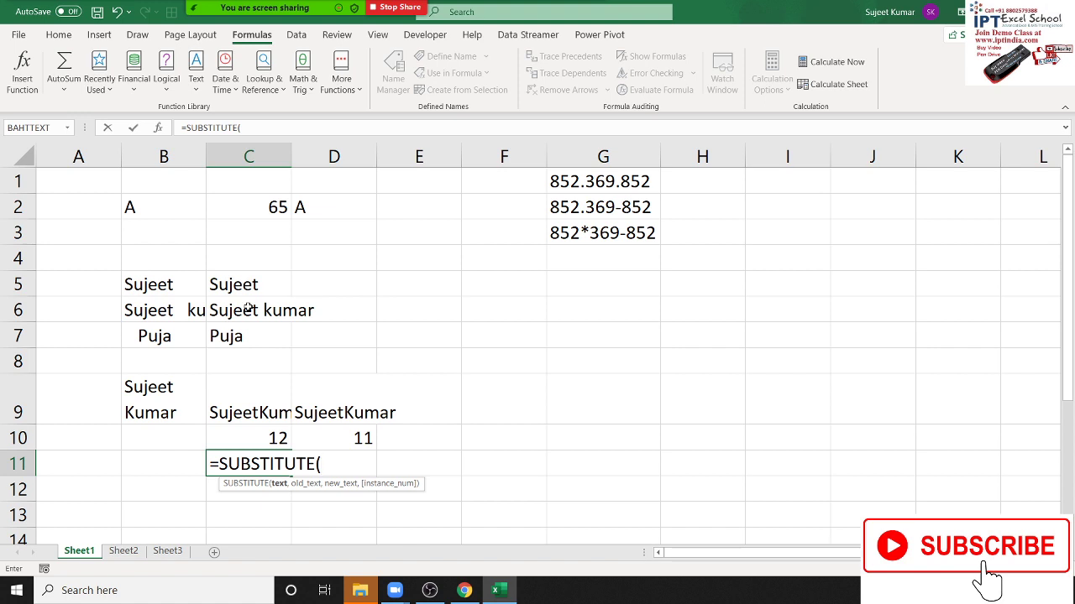
key("Up")
key("Up")
type(",")
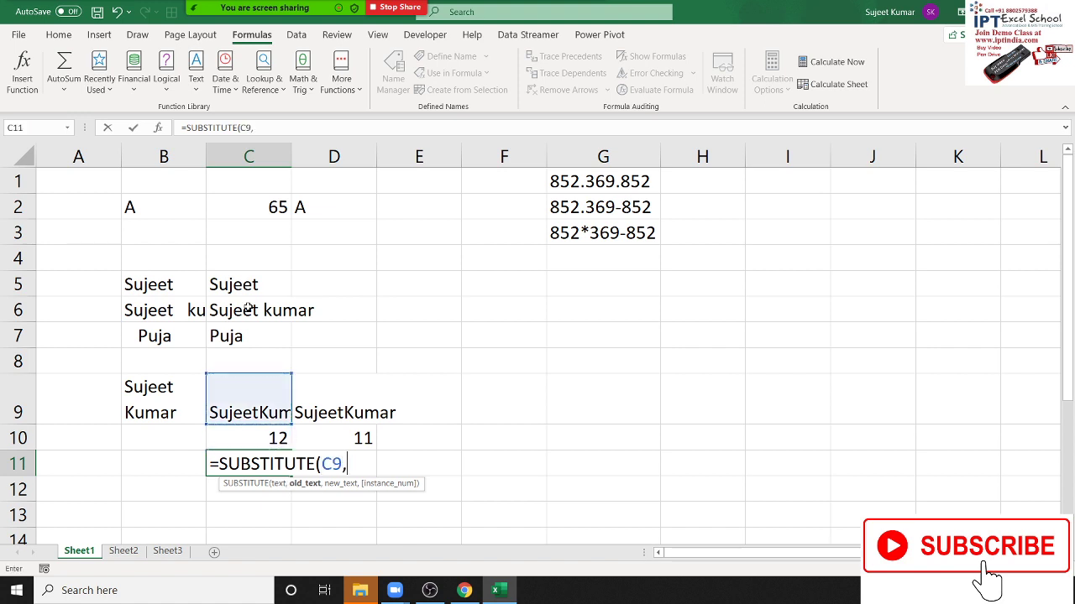
type("\" ")
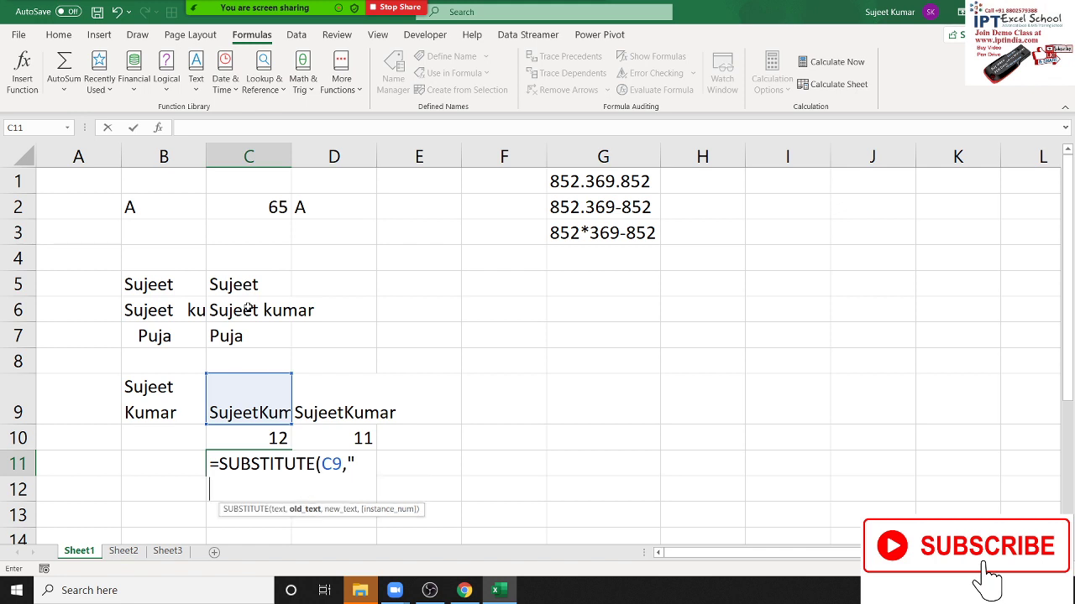
type("\"")
key("Escape")
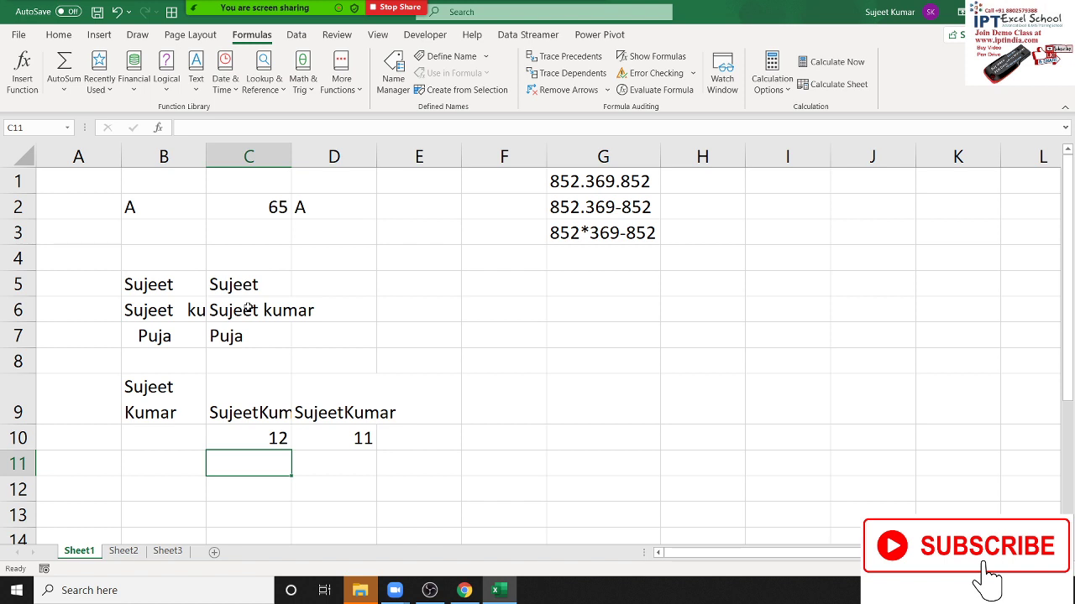
Put a line-break character into cell A12
left_click(108, 486)
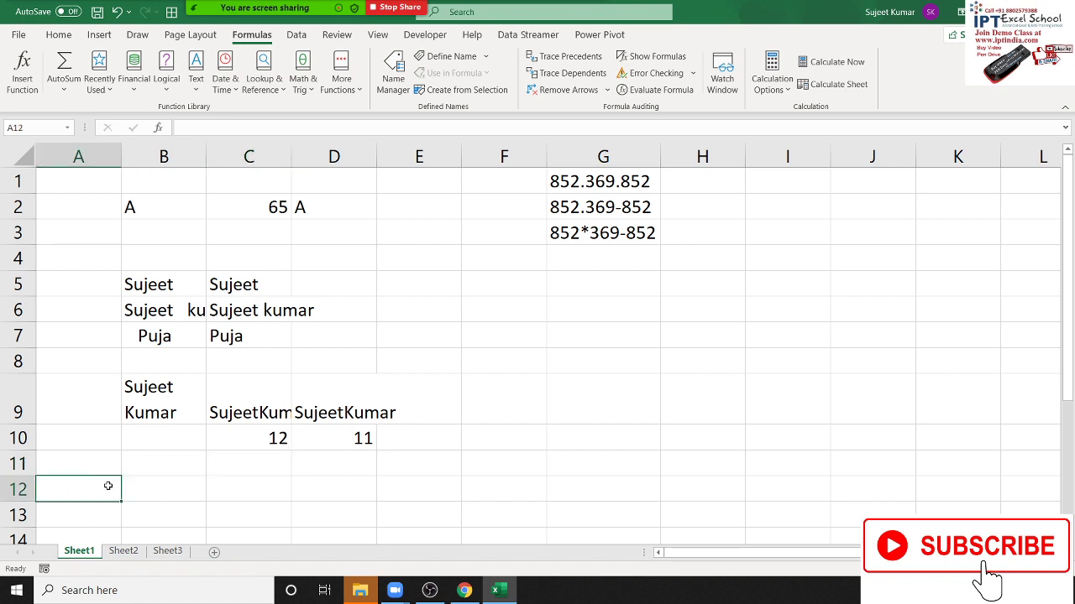
double_click(107, 484)
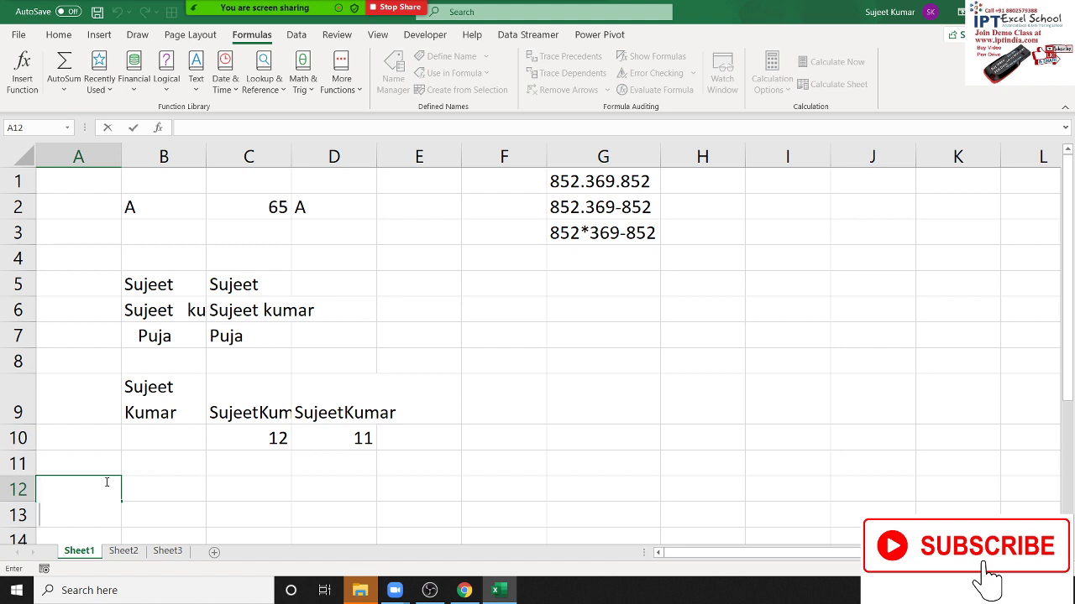
key("alt+Return")
key("Return")
Enter =CODE(A12) in B12, which returns 10
left_click(105, 482)
key("Right")
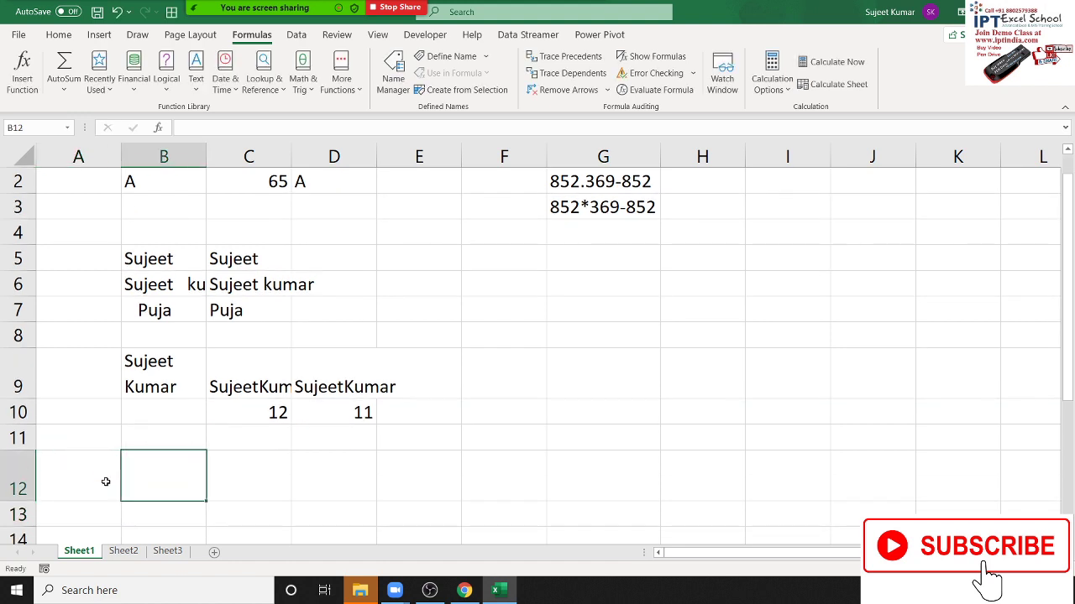
type("=cod")
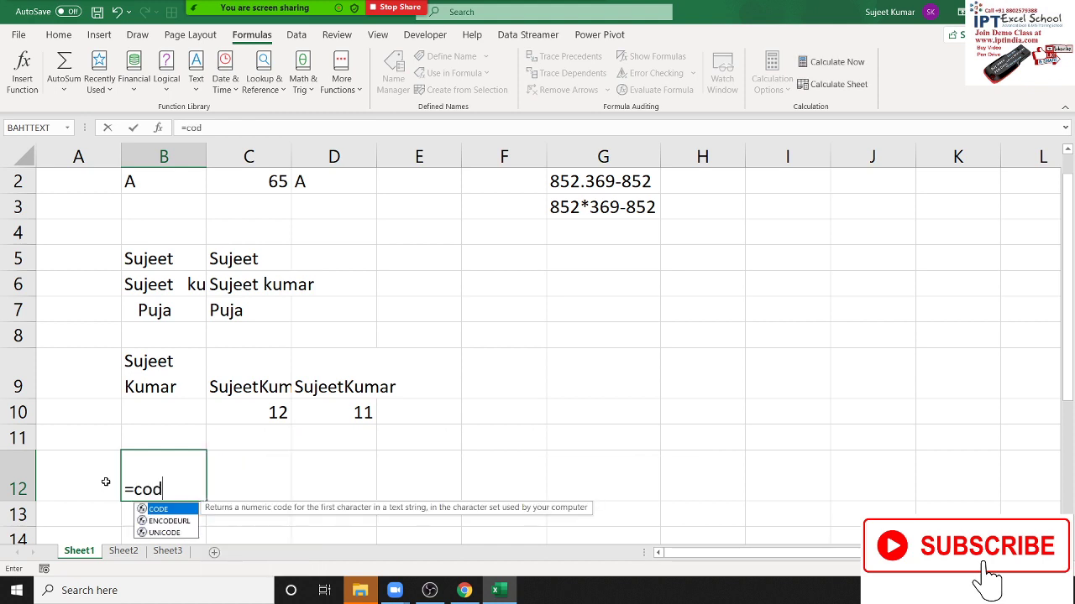
key("Tab")
left_click(106, 481)
key("Return")
key("Up")
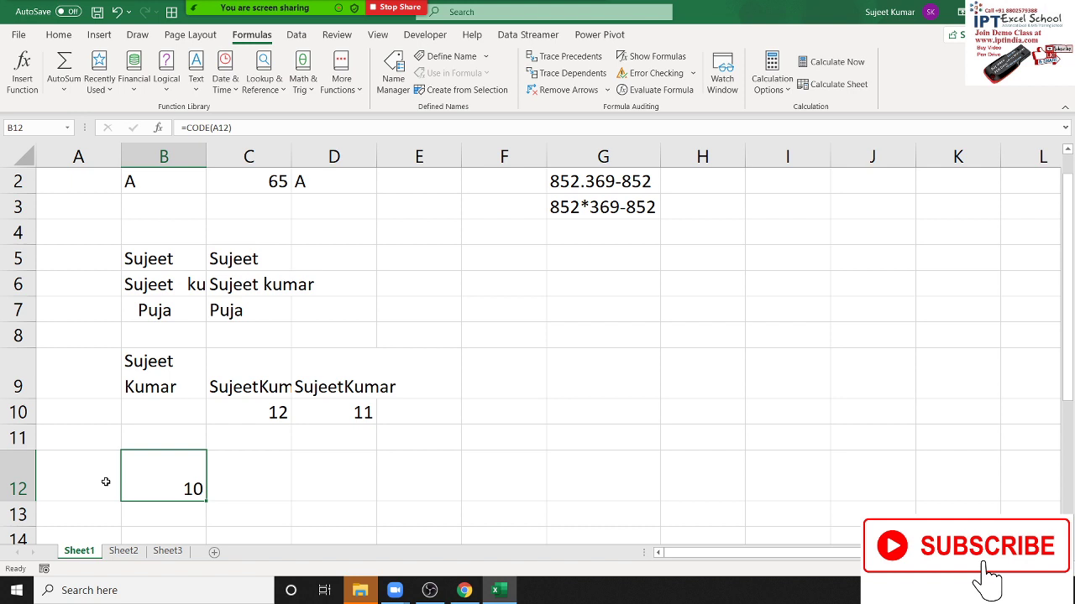
key("Left")
key("Right")
In C11, begin a SUBSTITUTE formula with C9 as the text to change
key("Up")
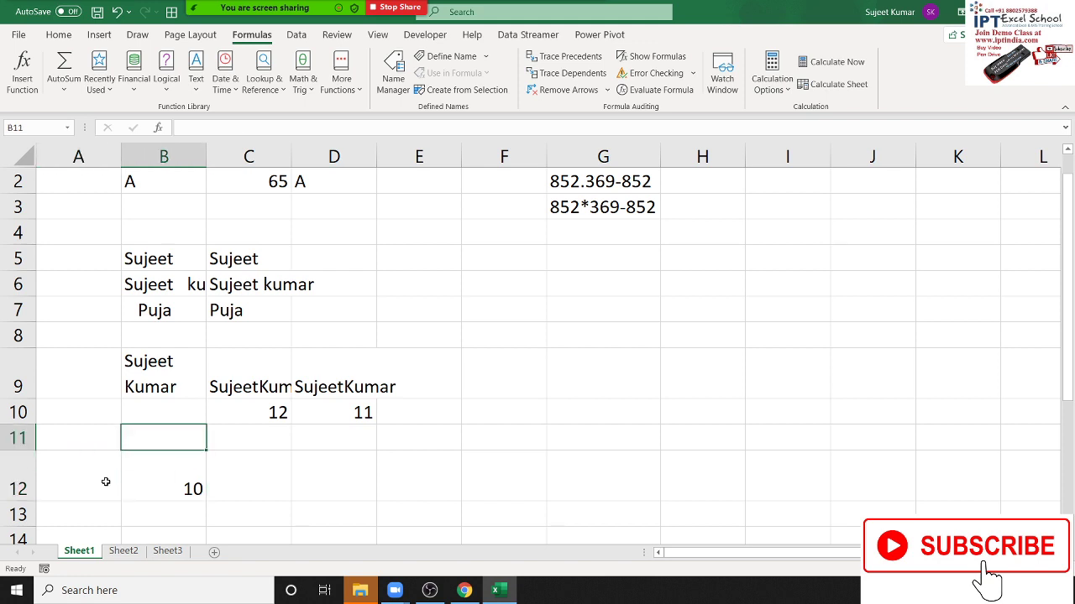
key("Up")
key("Right")
key("Right")
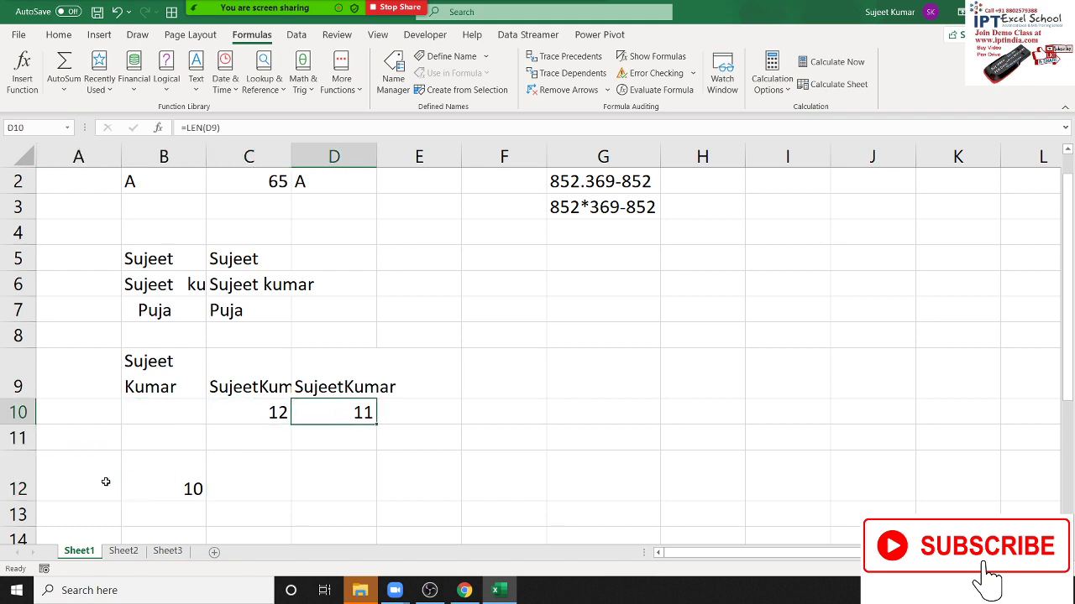
key("Down")
key("Left")
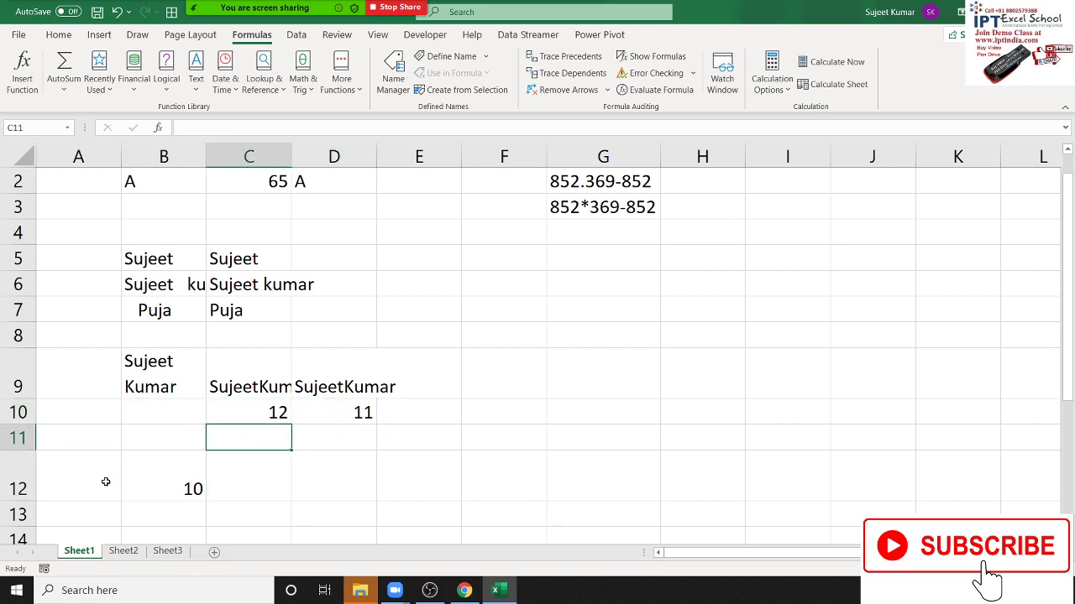
type("=sub")
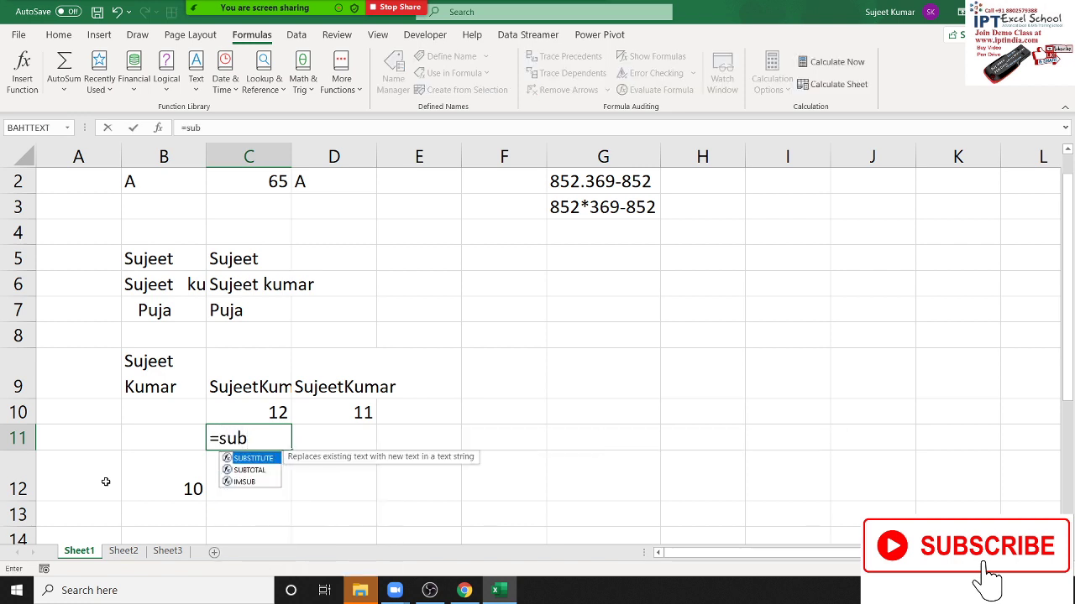
key("Tab")
key("Up")
key("Up")
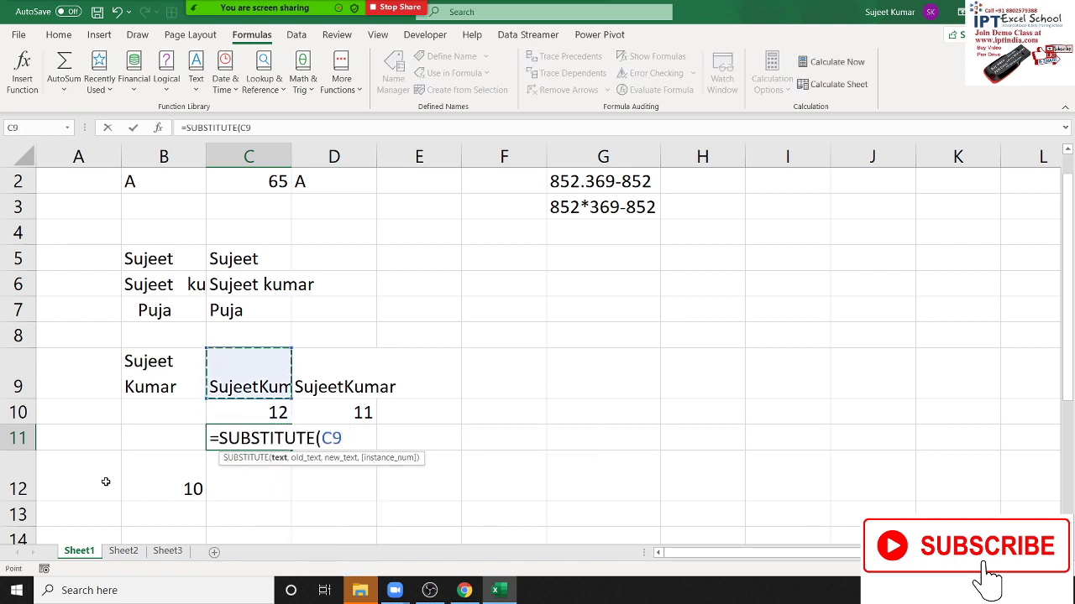
Complete it as =SUBSTITUTE(C9,CHAR(10)," "), replacing the line break with a space
type(",")
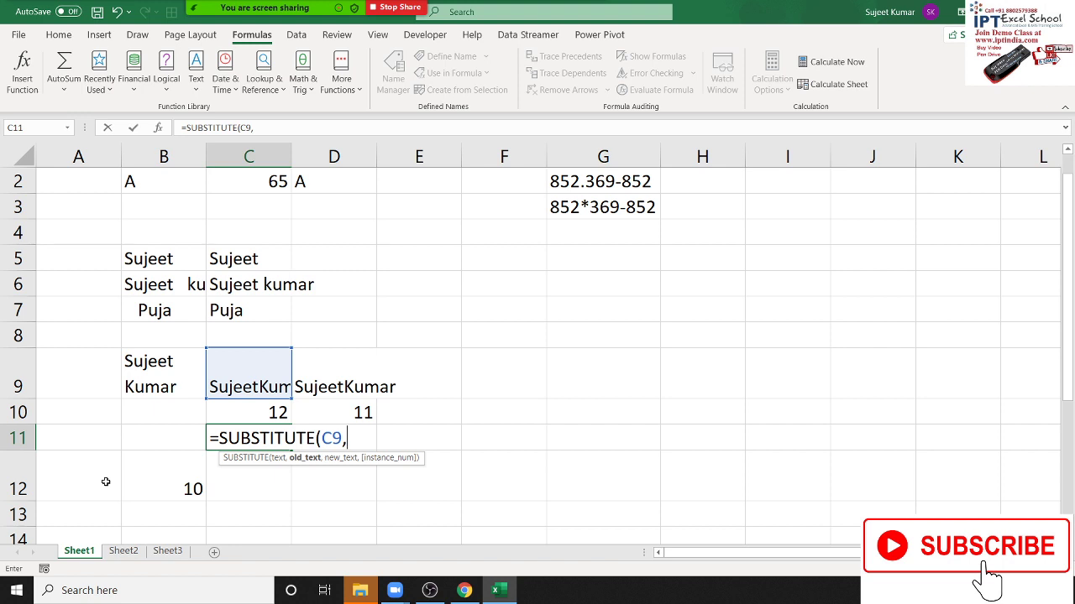
type("ch")
key("Tab")
type("1")
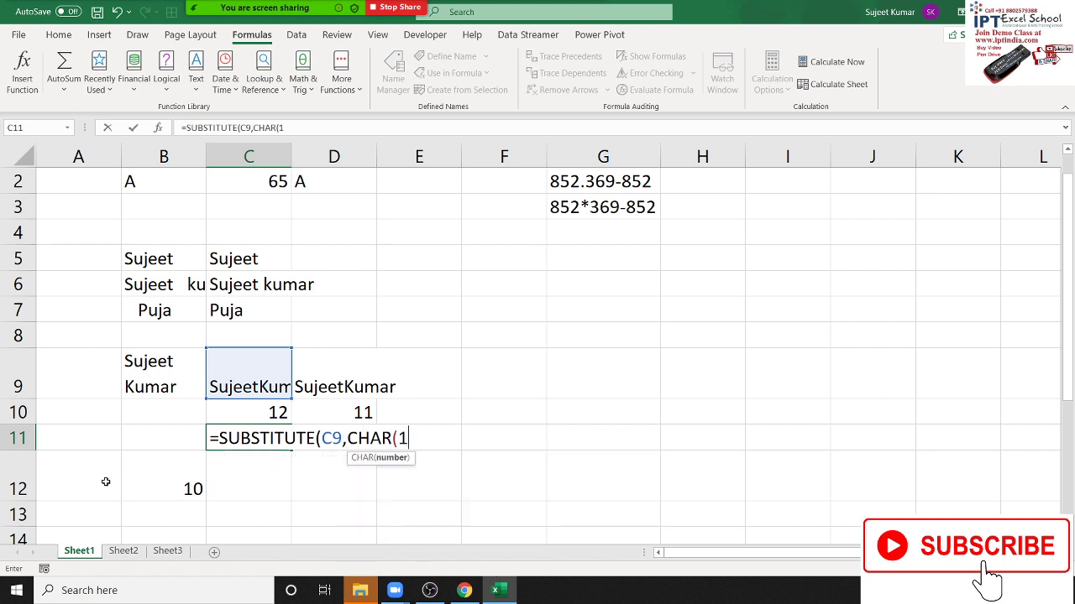
type("0)")
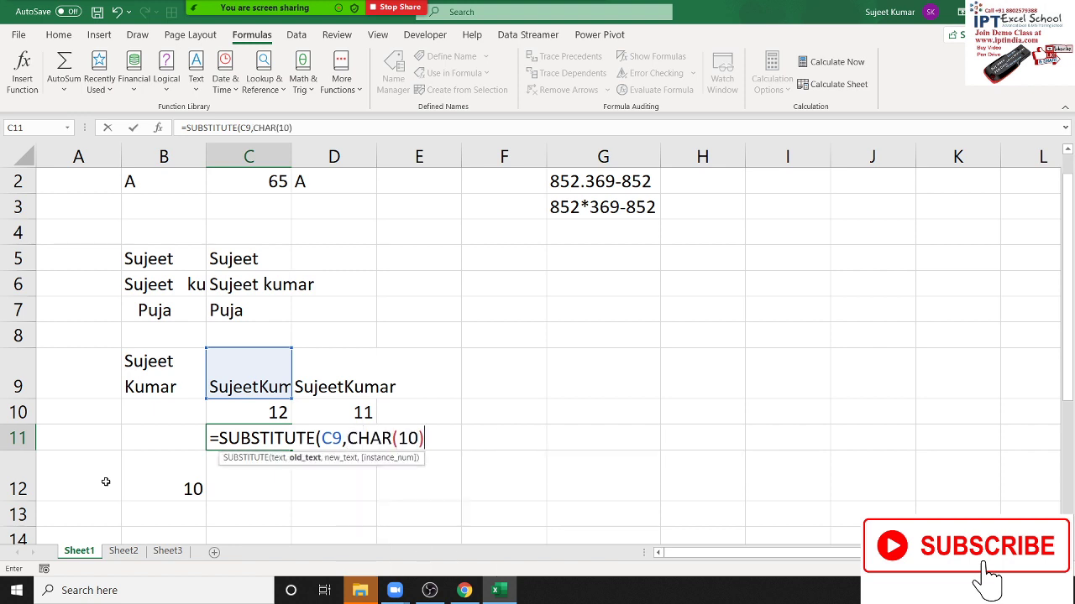
type(",")
key("Up")
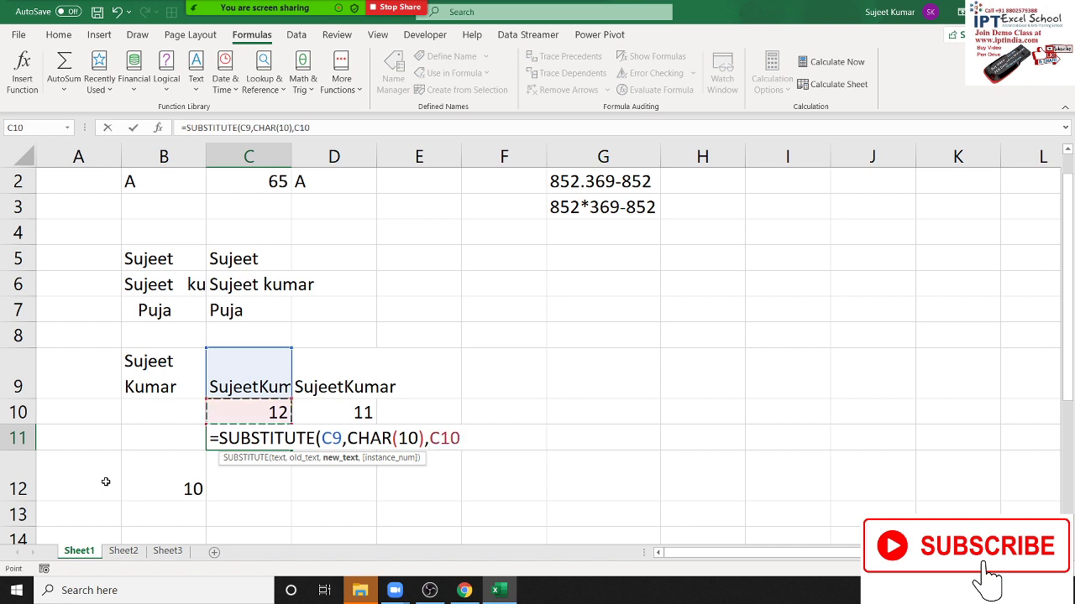
key("BackSpace")
key("BackSpace")
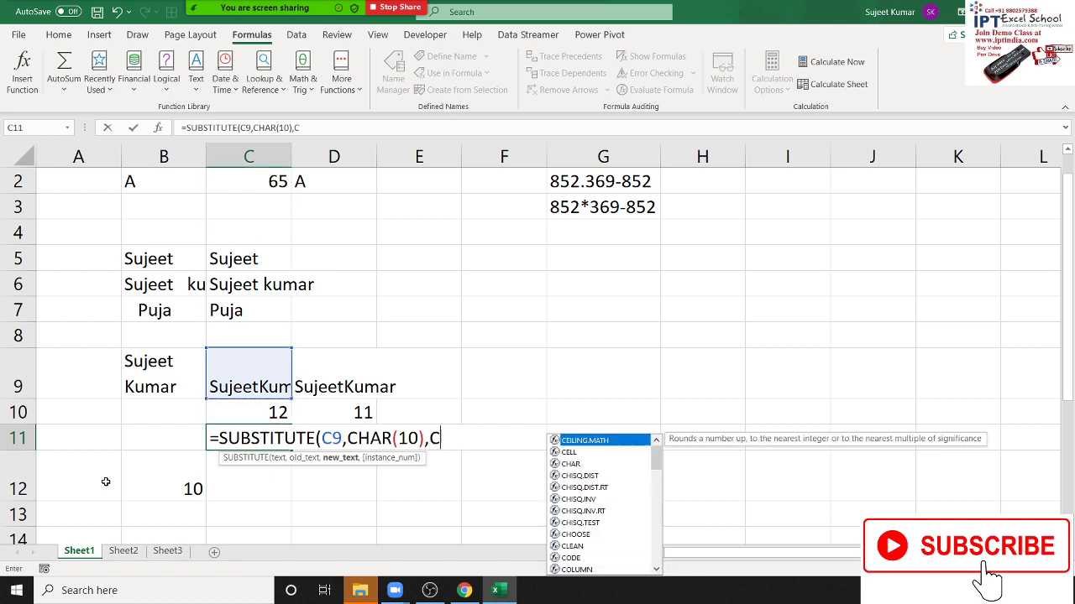
key("BackSpace")
type("\" \"")
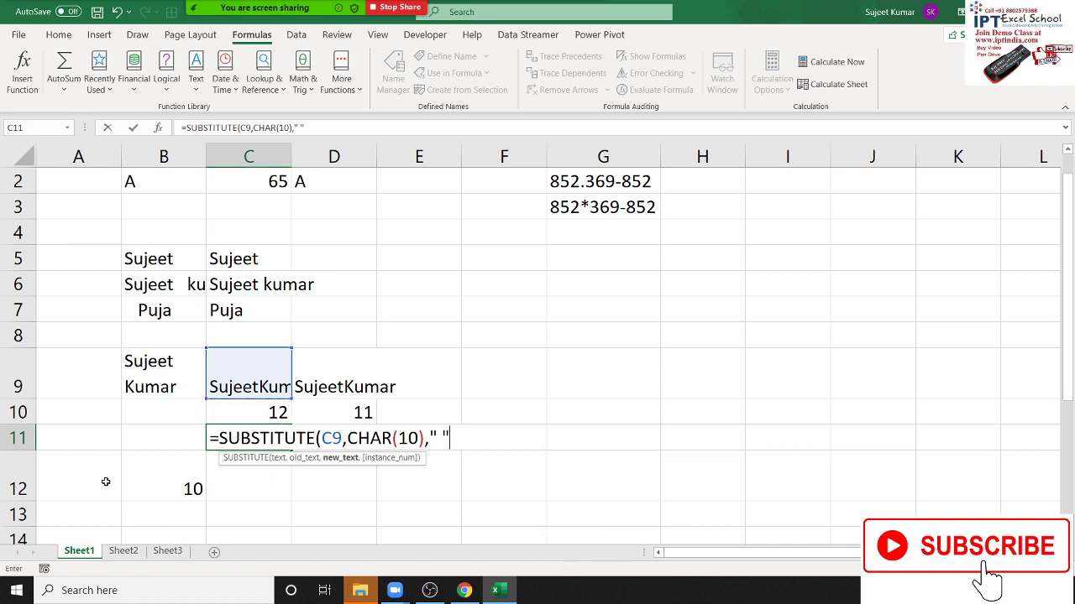
type(")")
key("Return")
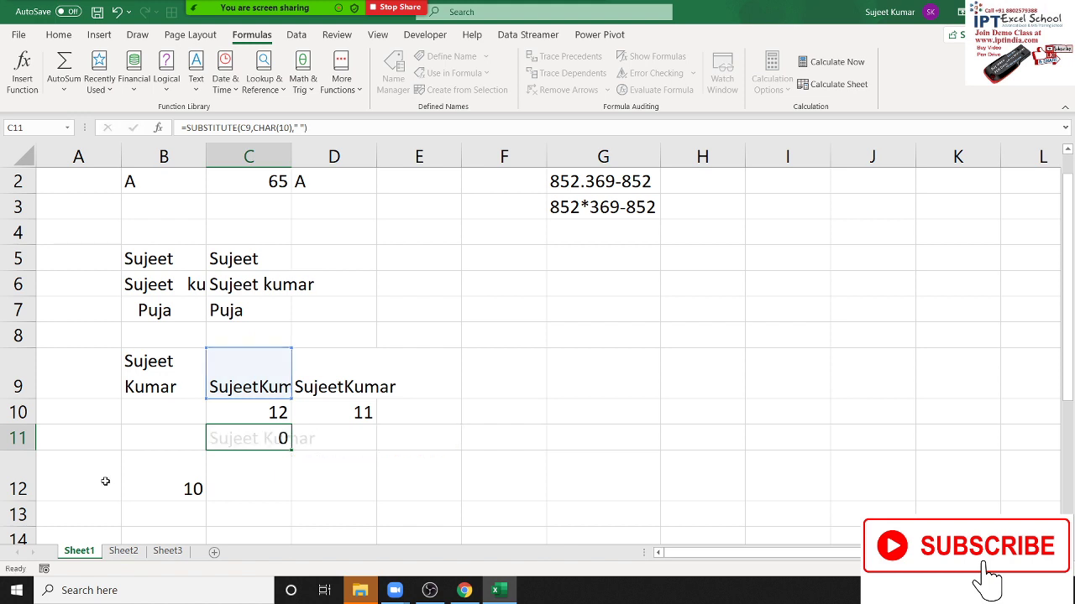
key("Up")
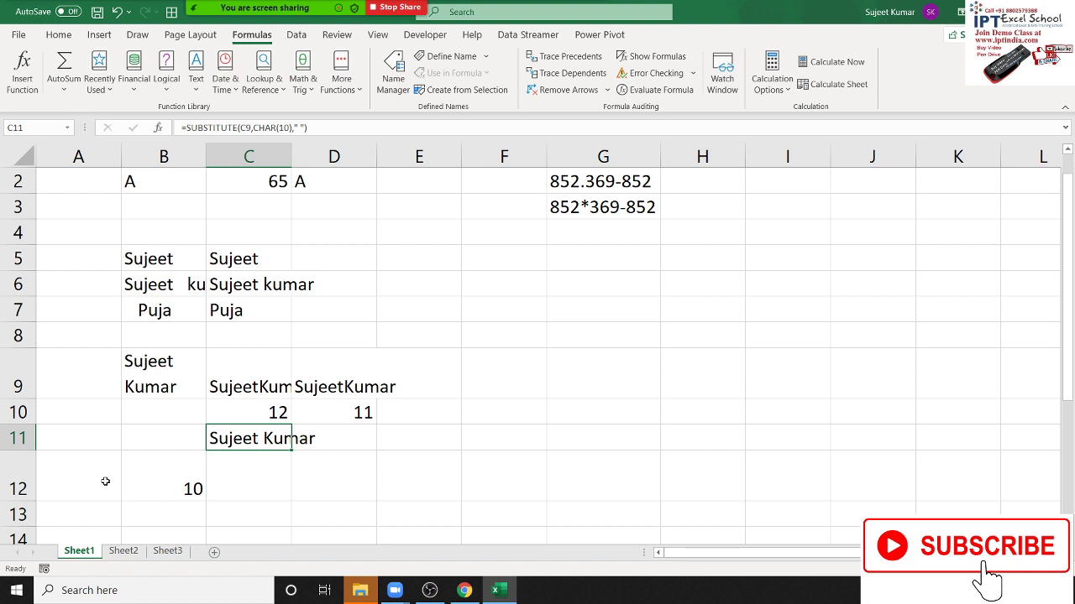
left_click(245, 379)
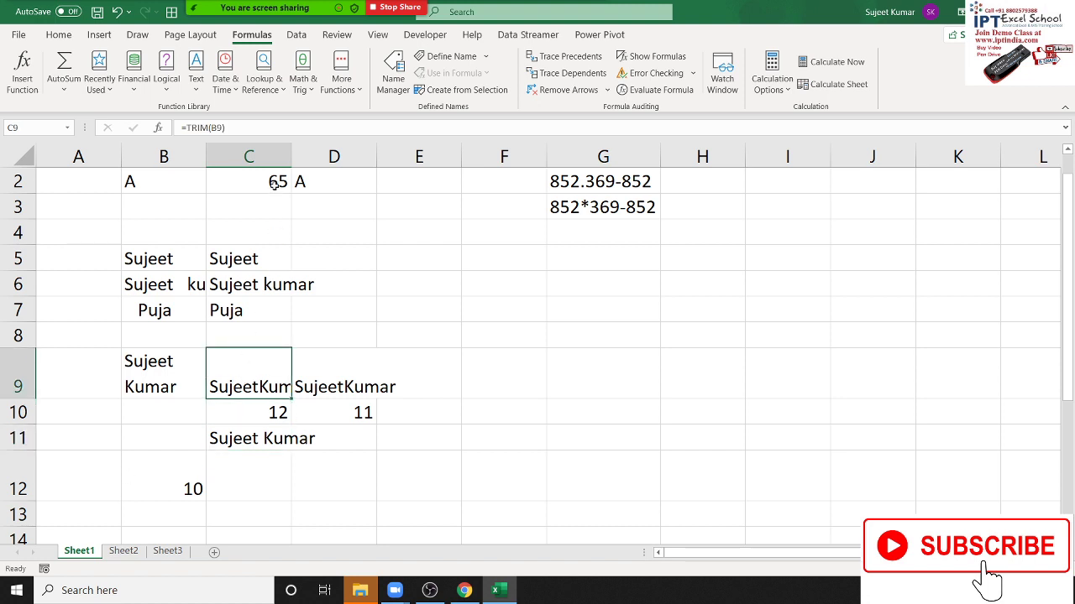
left_click_drag(289, 156, 324, 156)
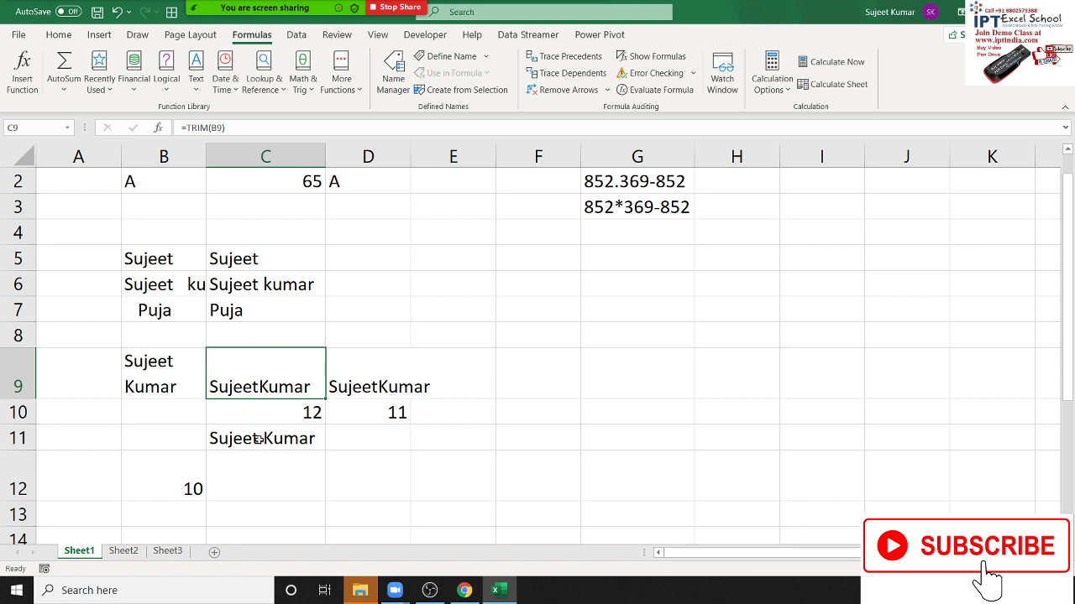
left_click(642, 189)
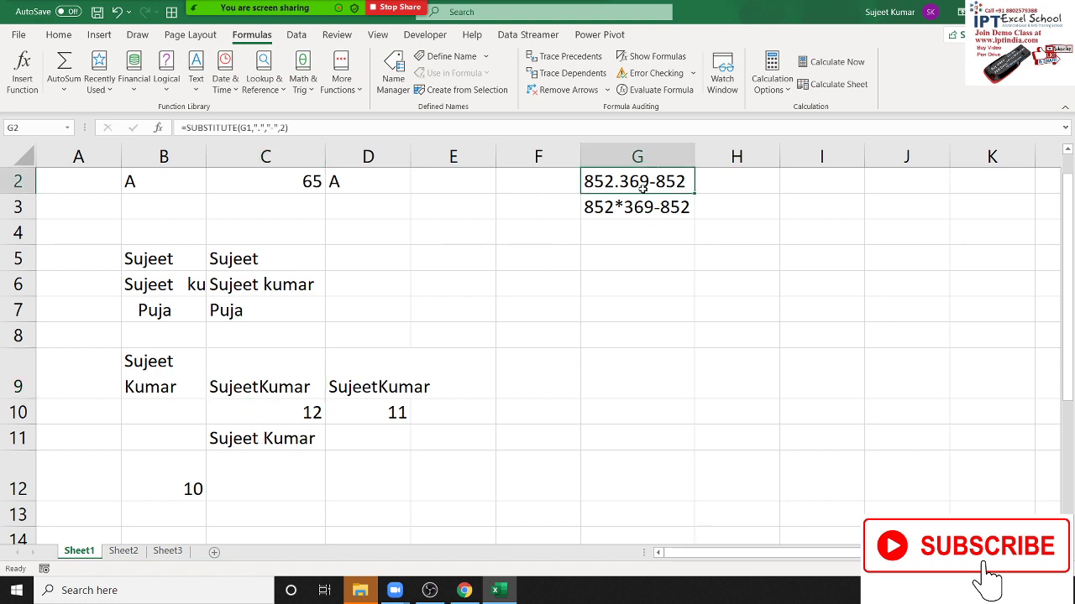
scroll(642, 189, "up", 1)
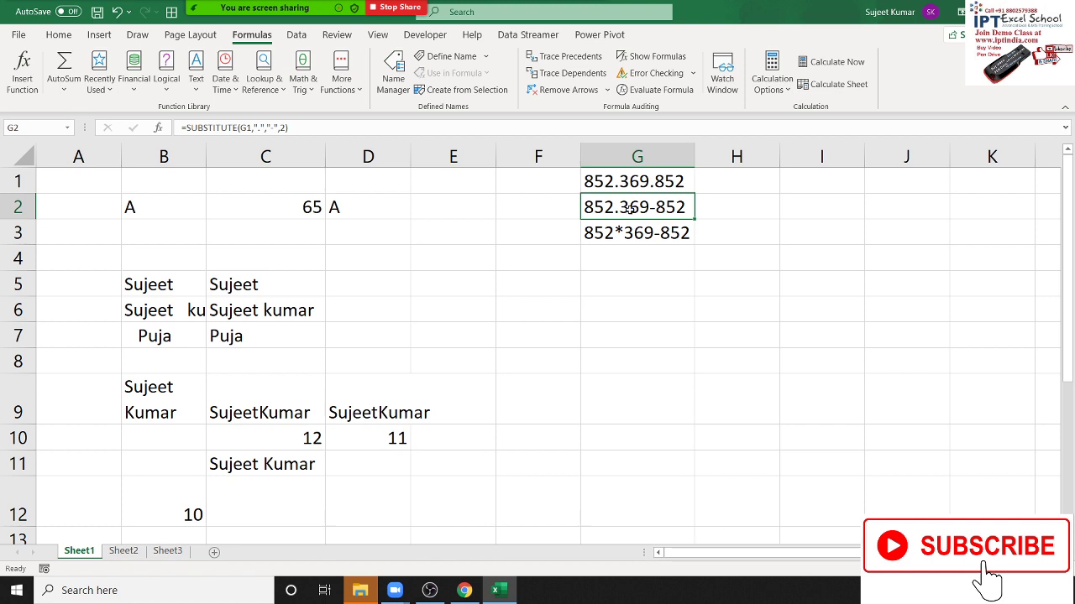
Review the G2 SUBSTITUTE and G3 REPLACE formulas without changing them
double_click(629, 209)
left_click_drag(723, 208, 738, 209)
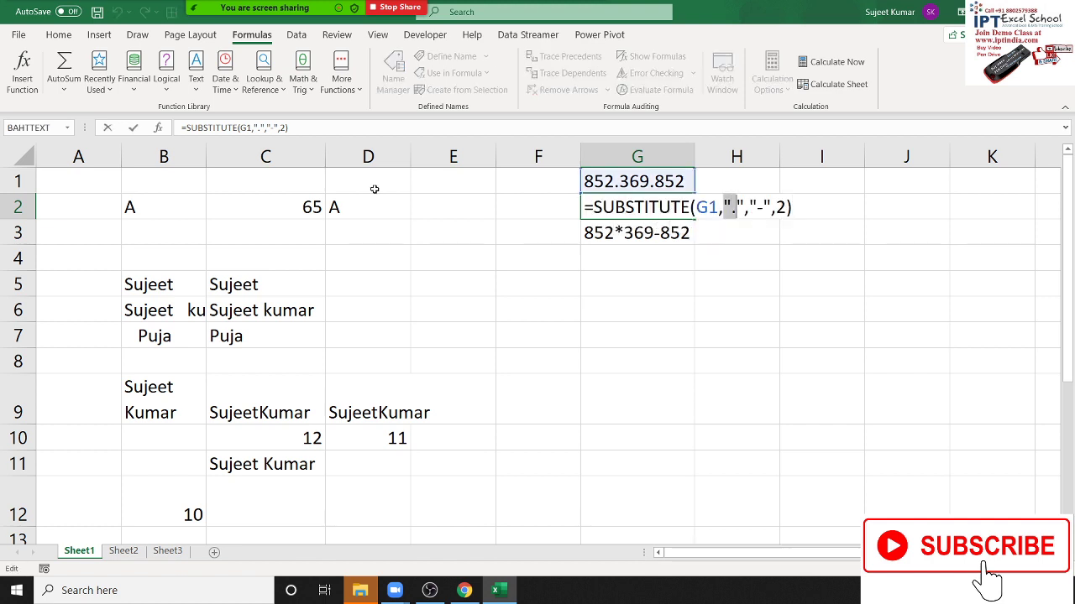
key("Return")
double_click(644, 232)
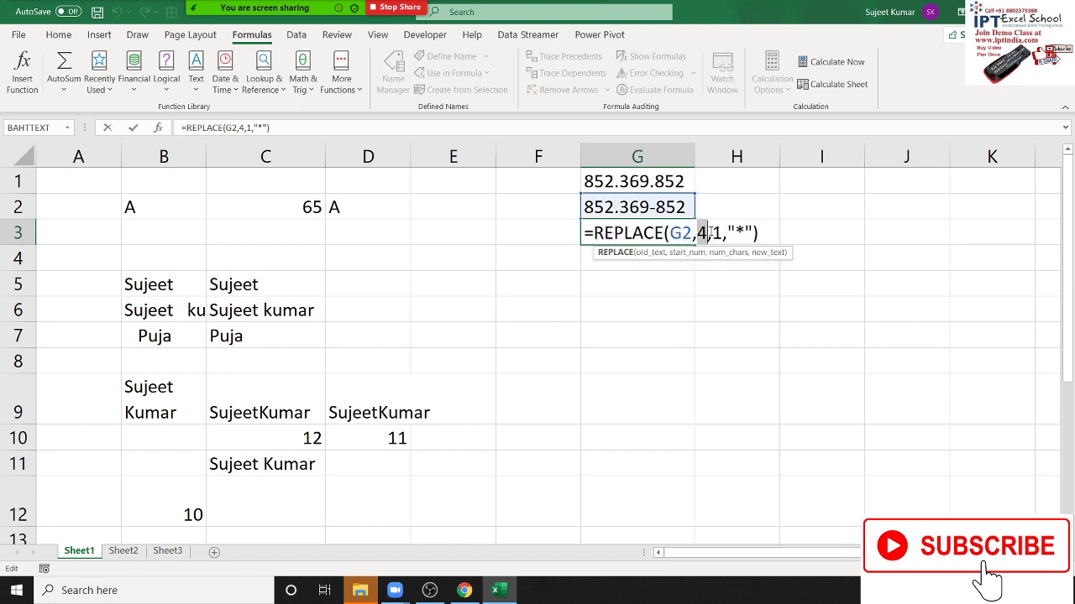
left_click_drag(703, 232, 712, 233)
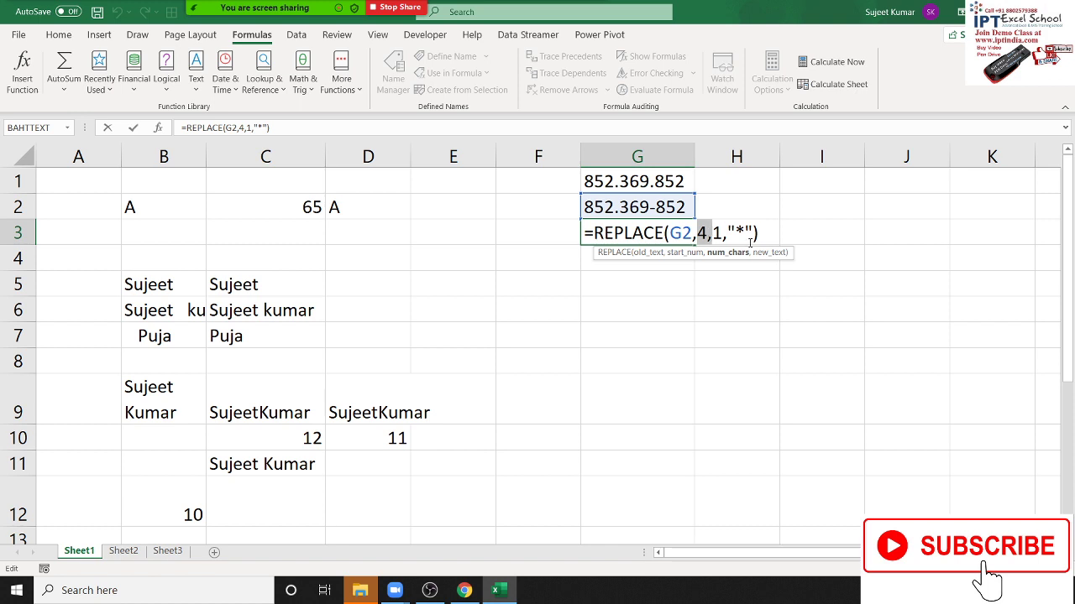
key("Return")
Compare the C9 TRIM, G3, G2 and C11 formulas, leaving them unchanged
left_click(298, 417)
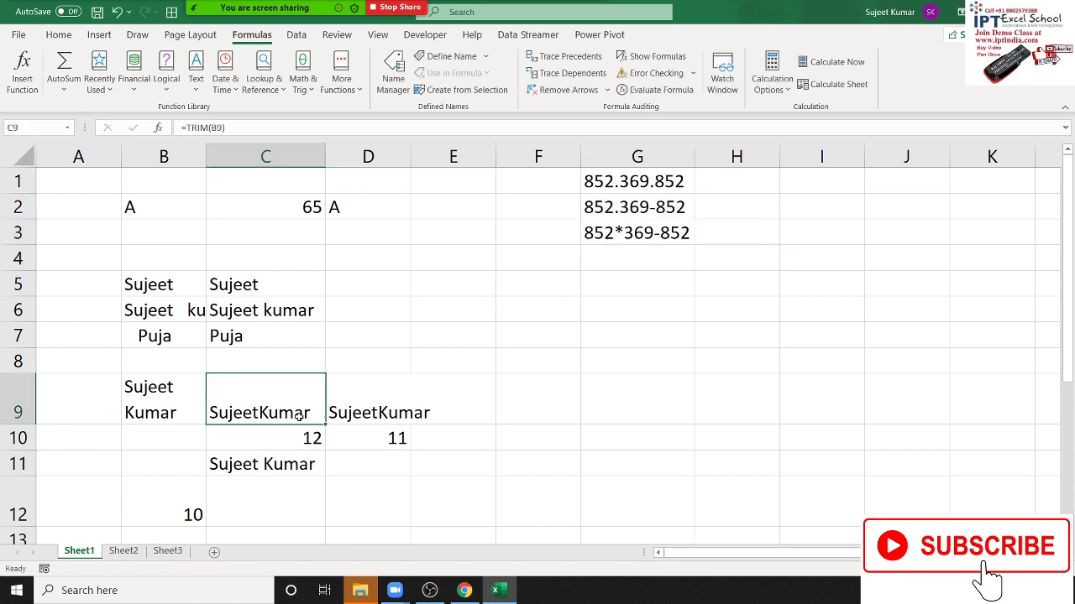
left_click(656, 240)
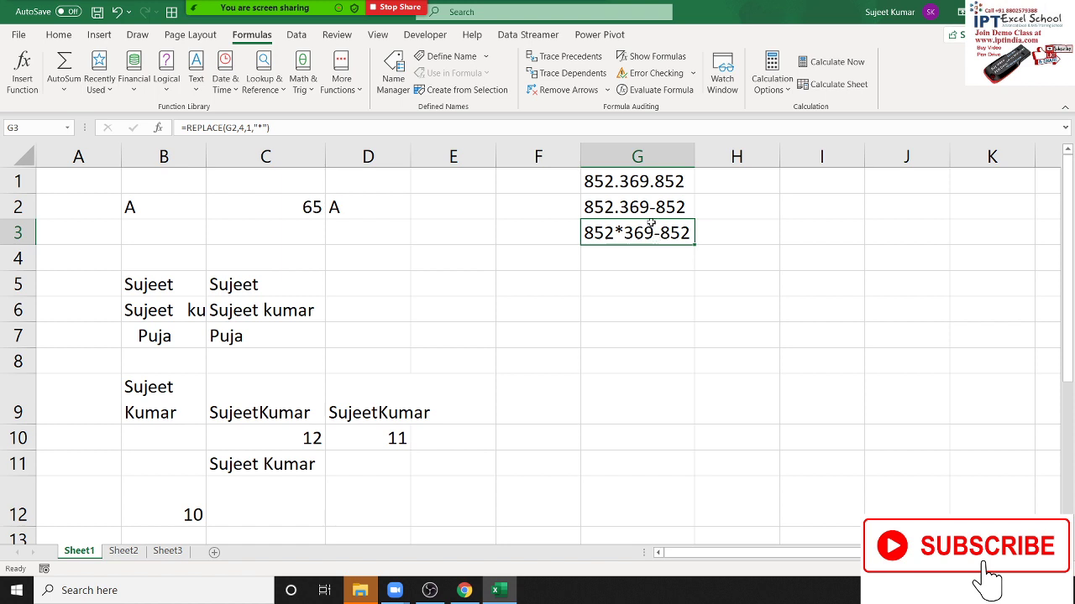
left_click(642, 208)
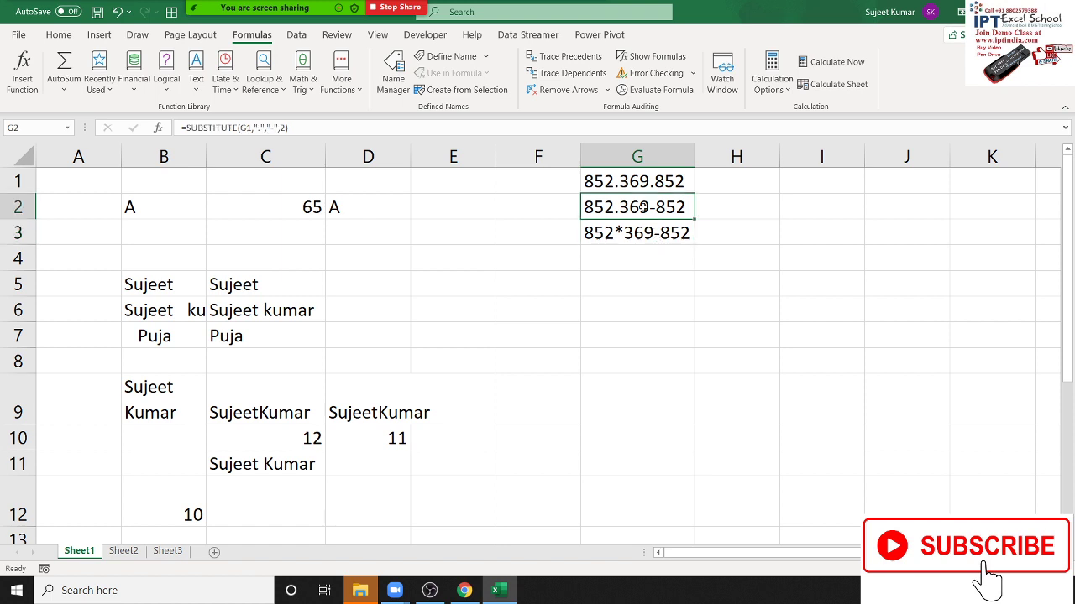
left_click(259, 420)
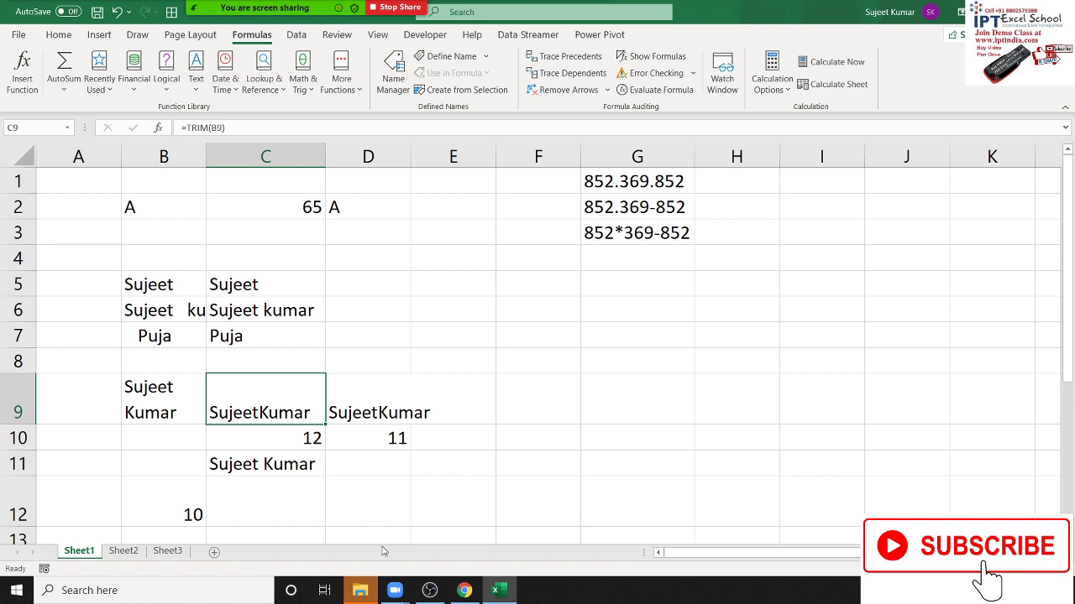
left_click(314, 465)
double_click(314, 464)
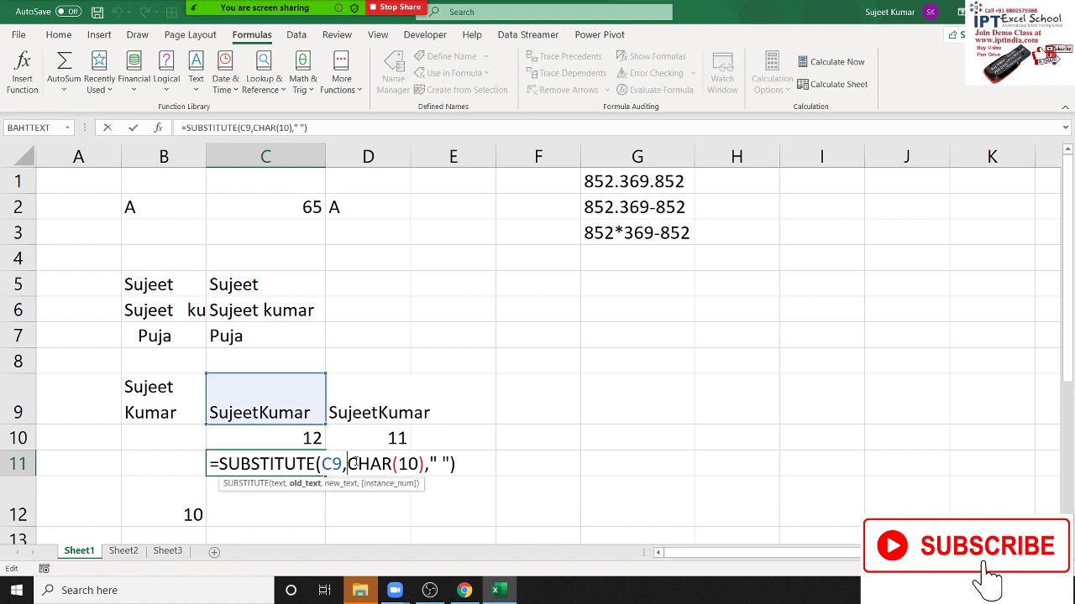
key("Escape")
Re-examine G2's =SUBSTITUTE(G1,".","-",2) formula, then open cell A12 for editing
double_click(629, 216)
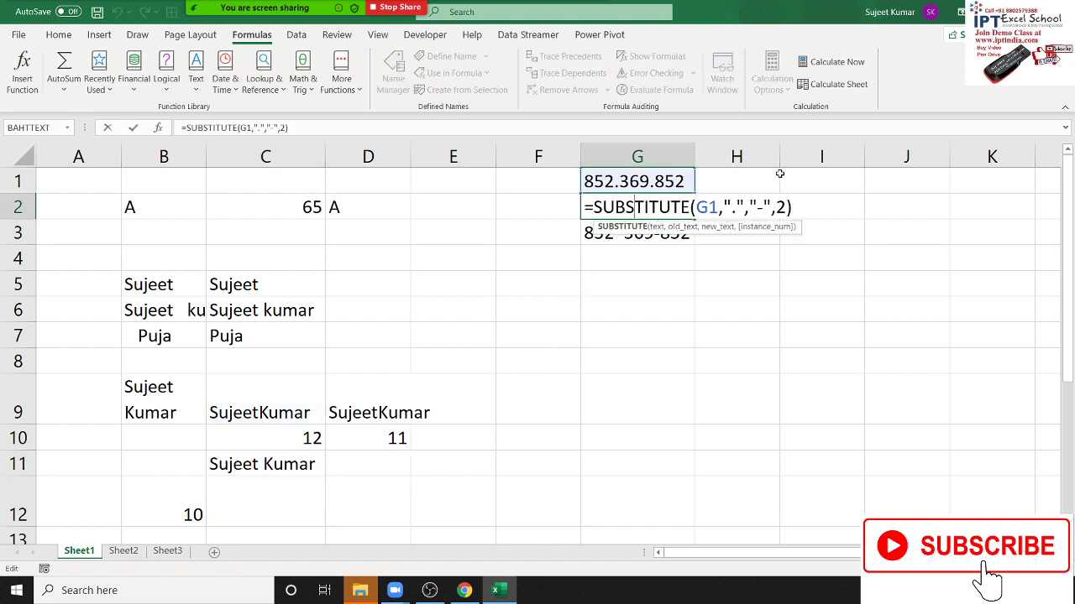
left_click_drag(726, 206, 744, 206)
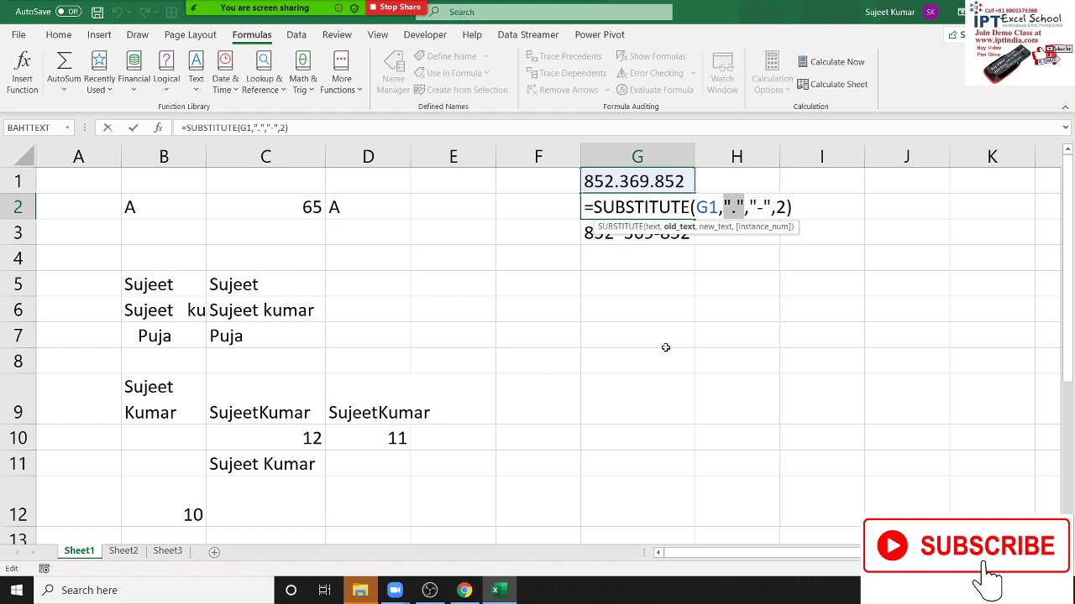
key("ctrl+Return")
double_click(76, 502)
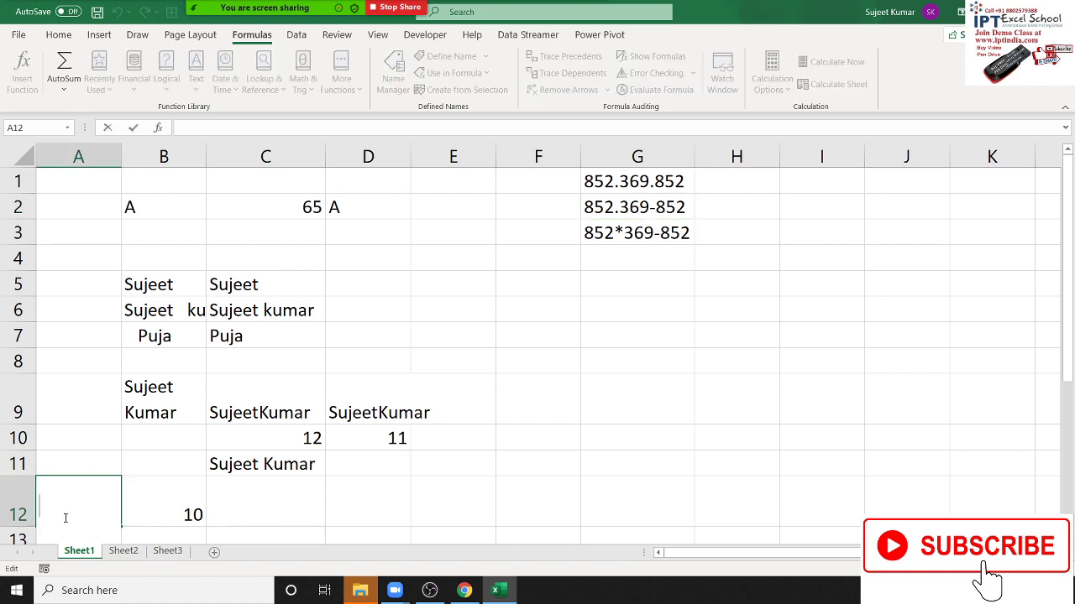
Review the CODE formulas in B12 and C2, where C2 returns 65
scroll(300, 522, "down", 1)
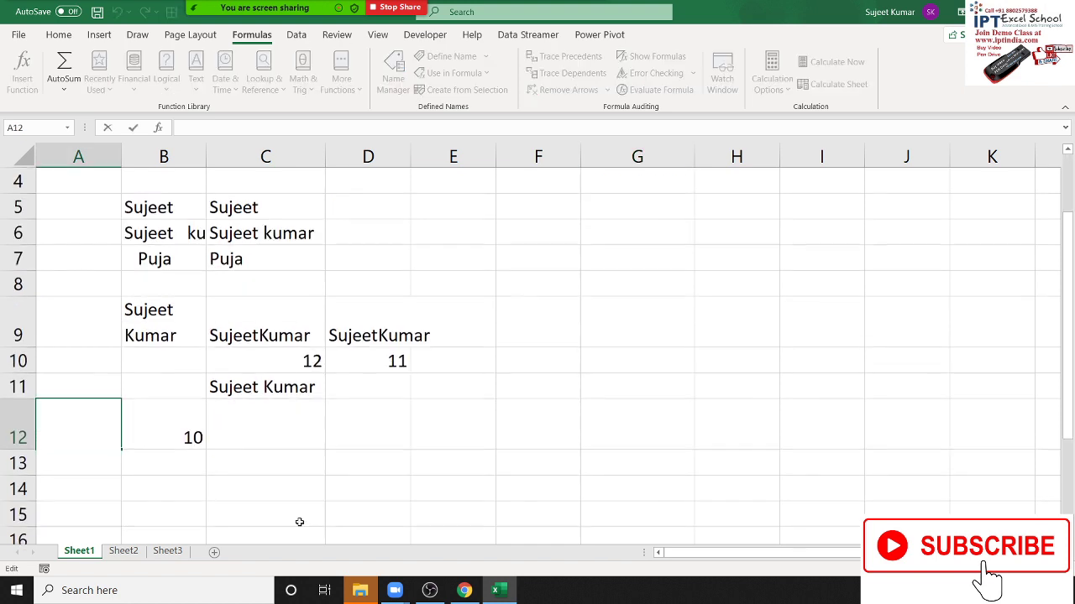
key("Escape")
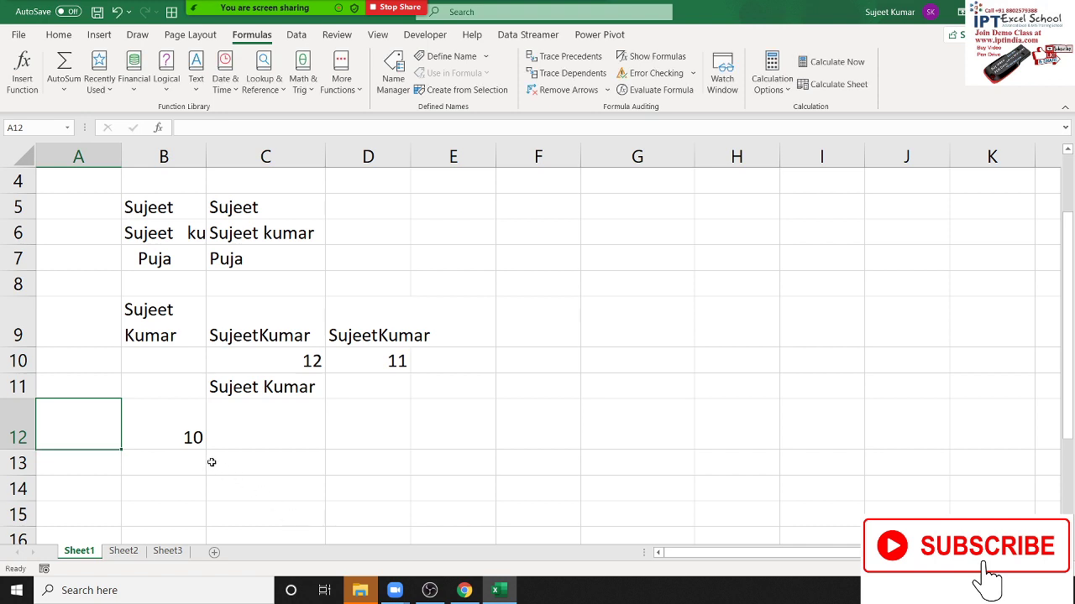
double_click(192, 438)
key("Escape")
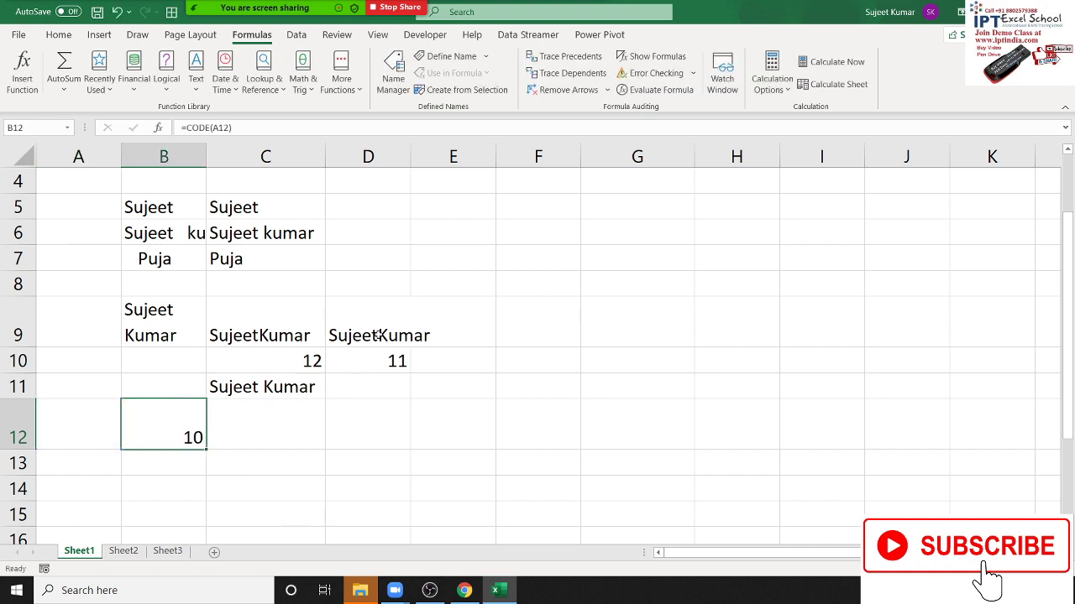
scroll(378, 331, "up", 1)
double_click(277, 205)
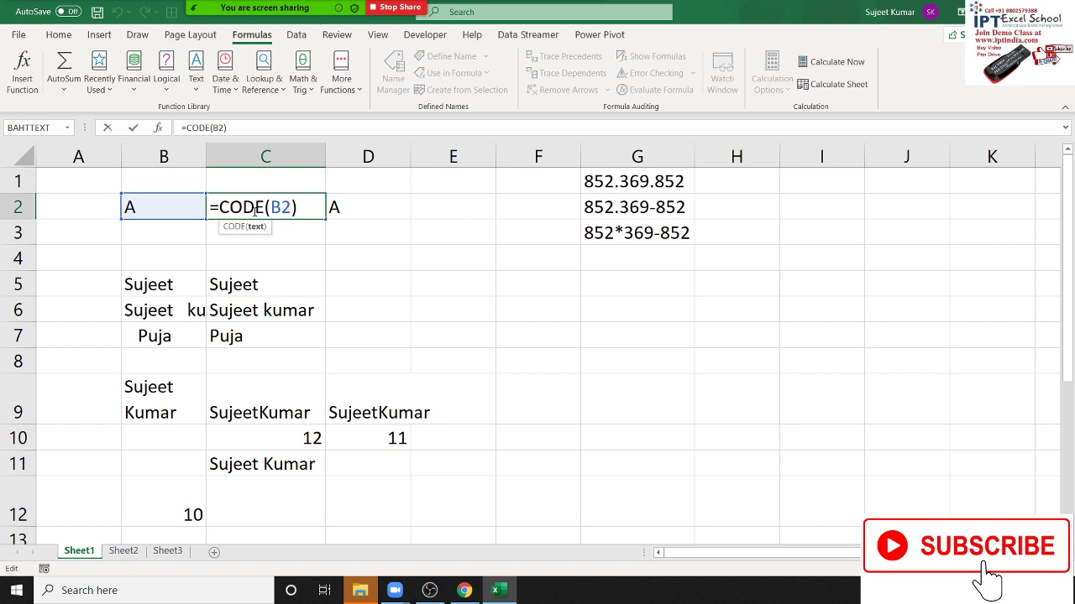
key("ctrl+Return")
Enter =CHAR(C2) in D2 so it shows the letter A
left_click(334, 207)
type("=CHAR(")
left_click(277, 207)
type(")")
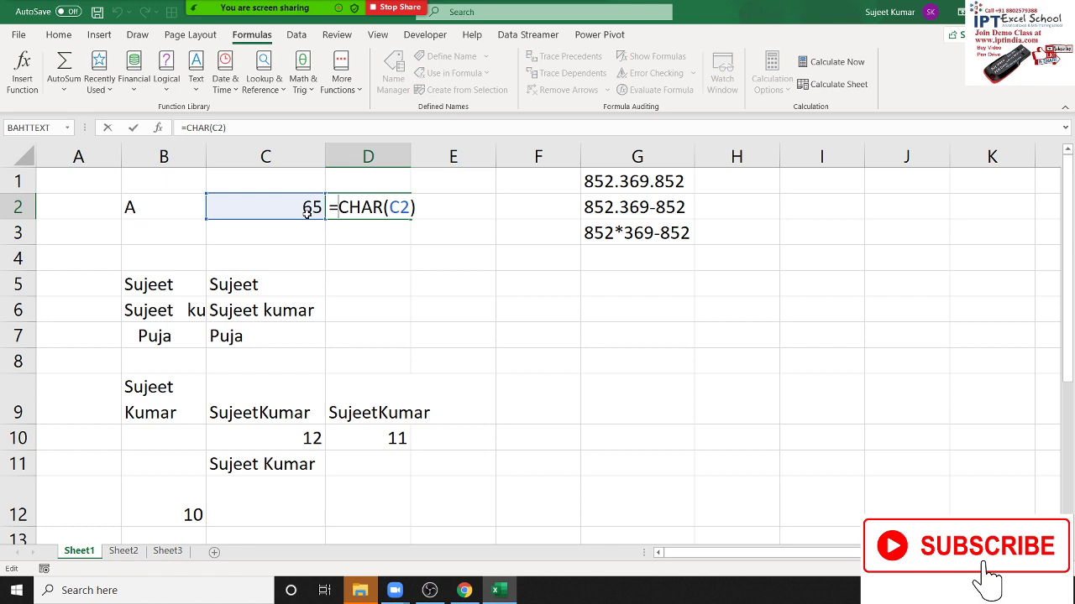
key("ctrl+Return")
Re-check B12's code 10 and the CHAR(10) part of C11's SUBSTITUTE formula
left_click(102, 507)
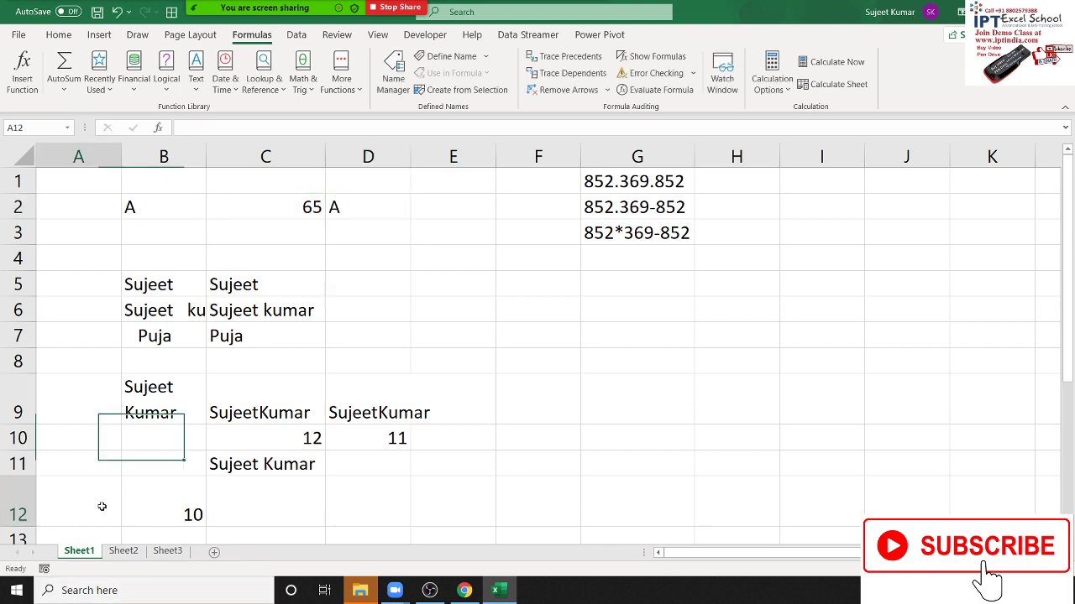
double_click(139, 504)
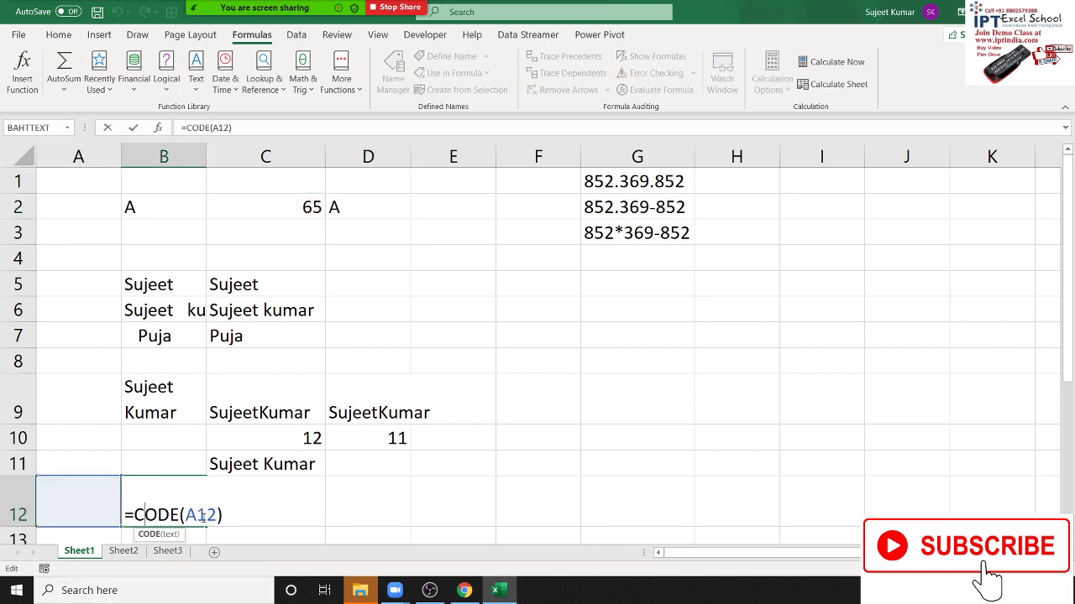
key("ctrl+Return")
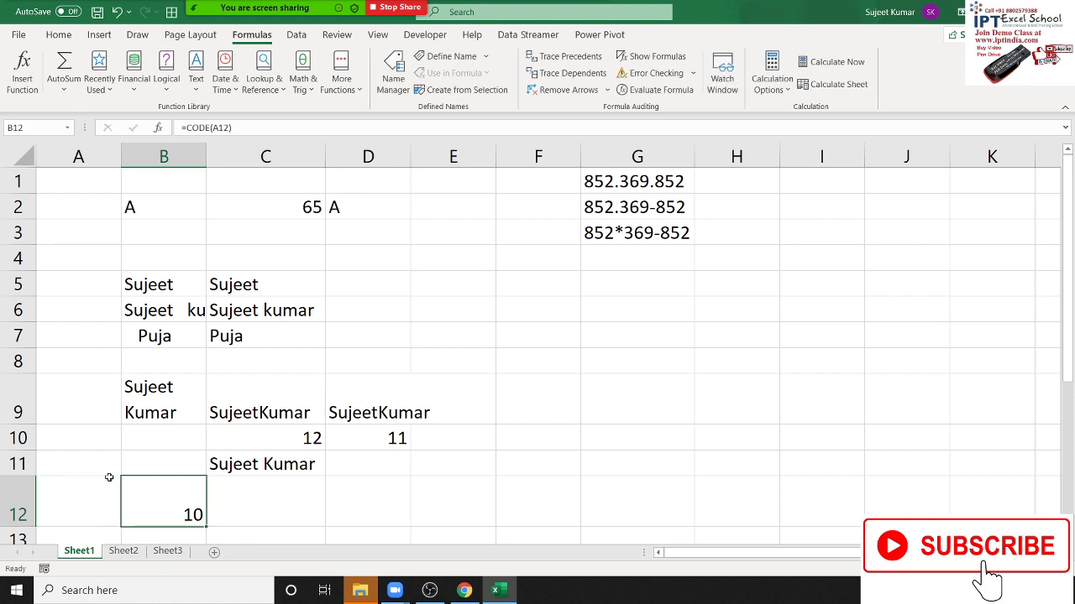
double_click(223, 467)
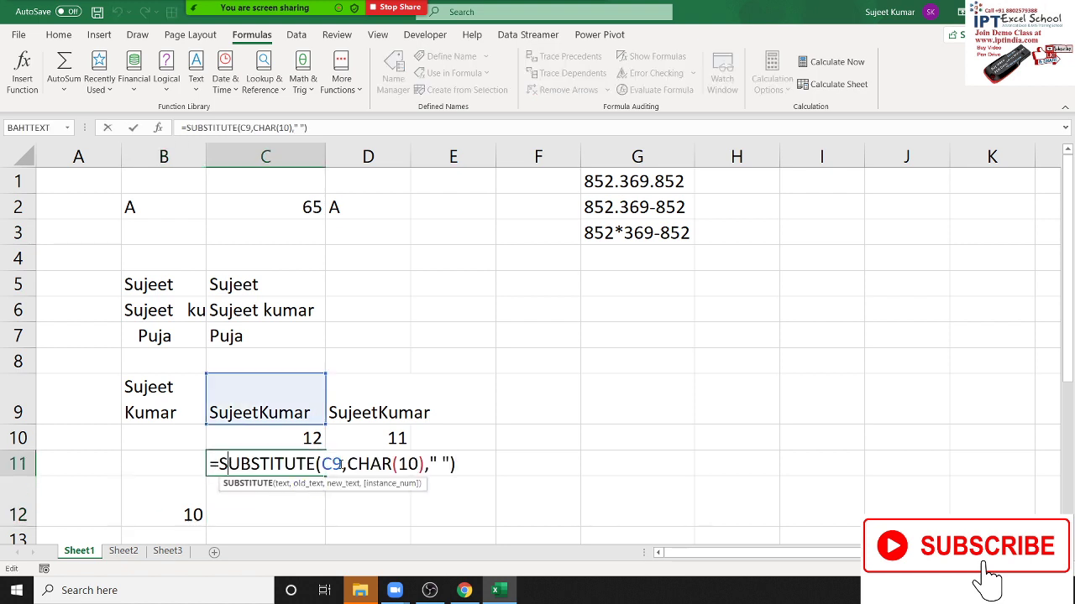
left_click_drag(346, 464, 424, 464)
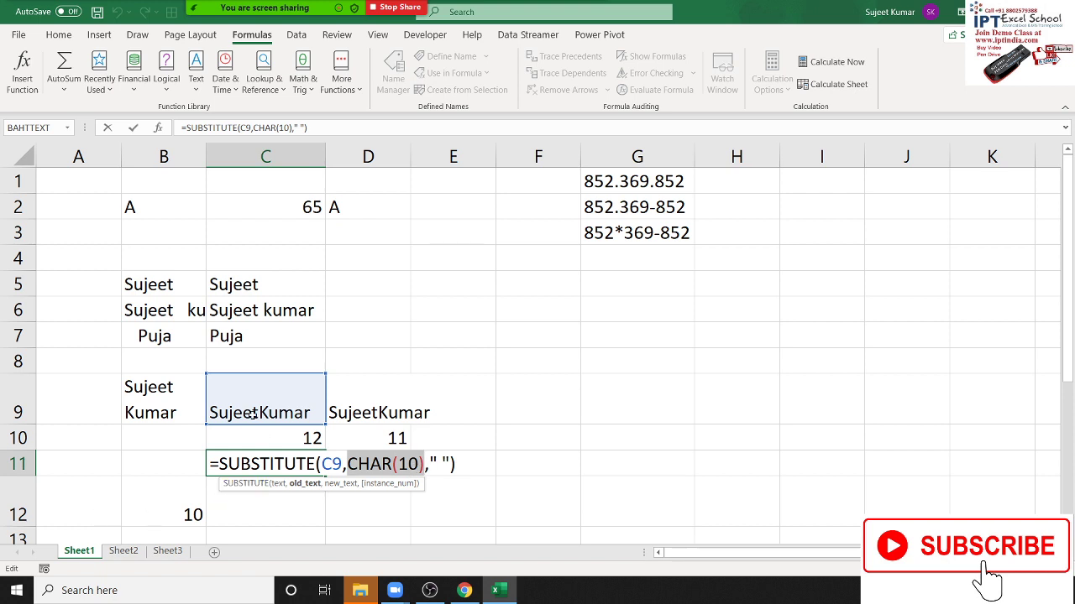
key("ctrl+Return")
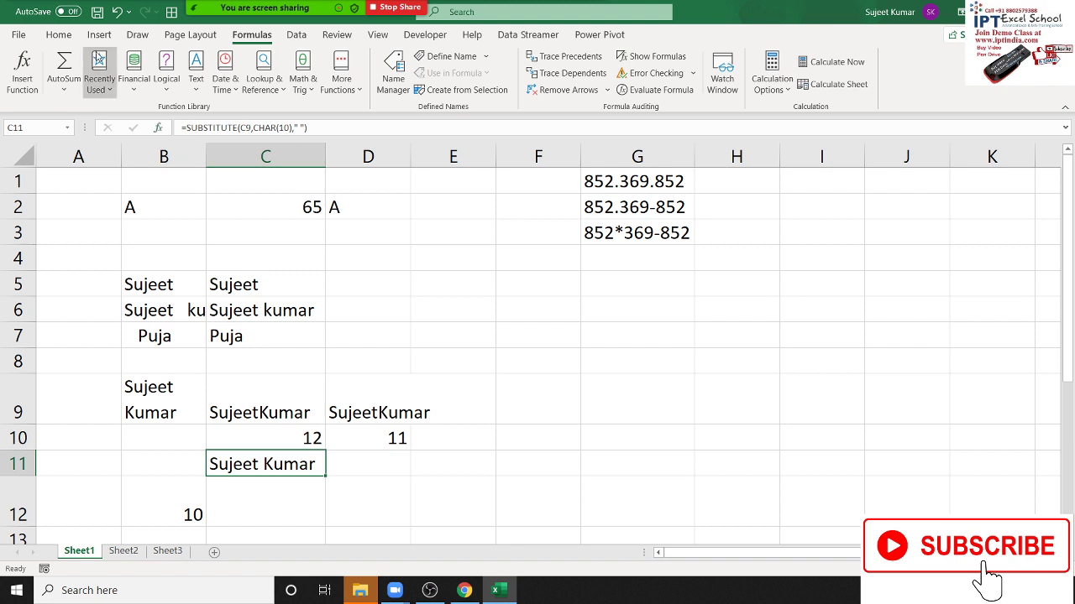
left_click(654, 90)
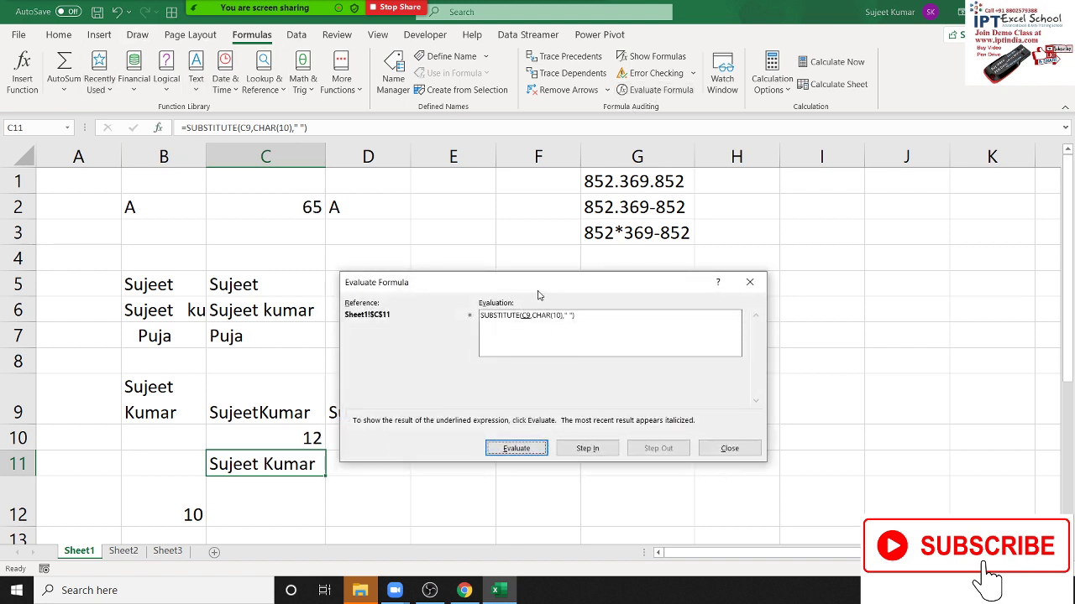
left_click_drag(537, 292, 571, 290)
left_click(571, 446)
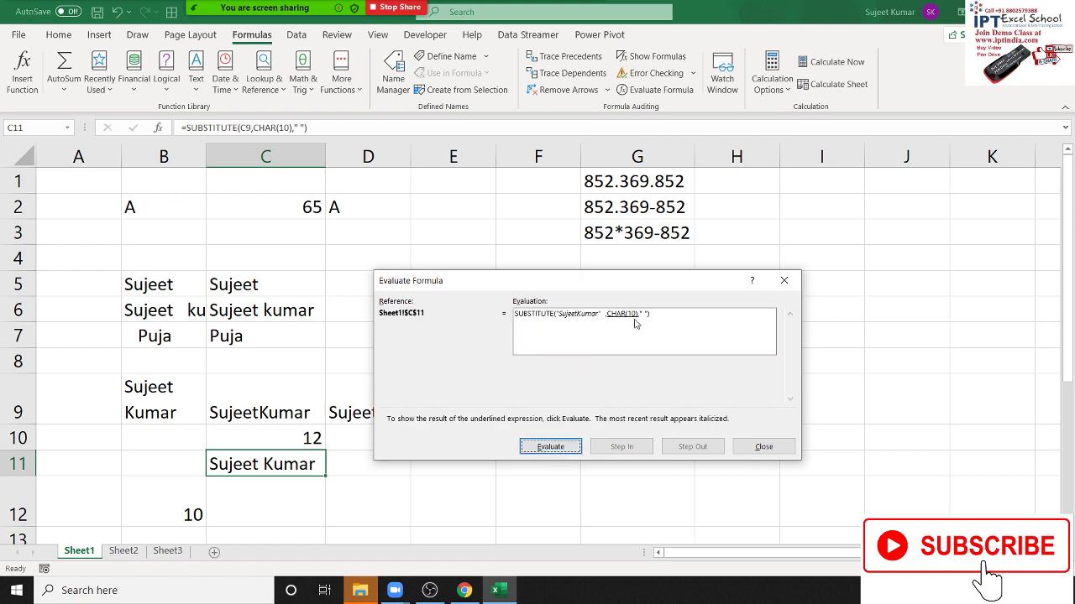
left_click(551, 448)
left_click(547, 456)
left_click(749, 448)
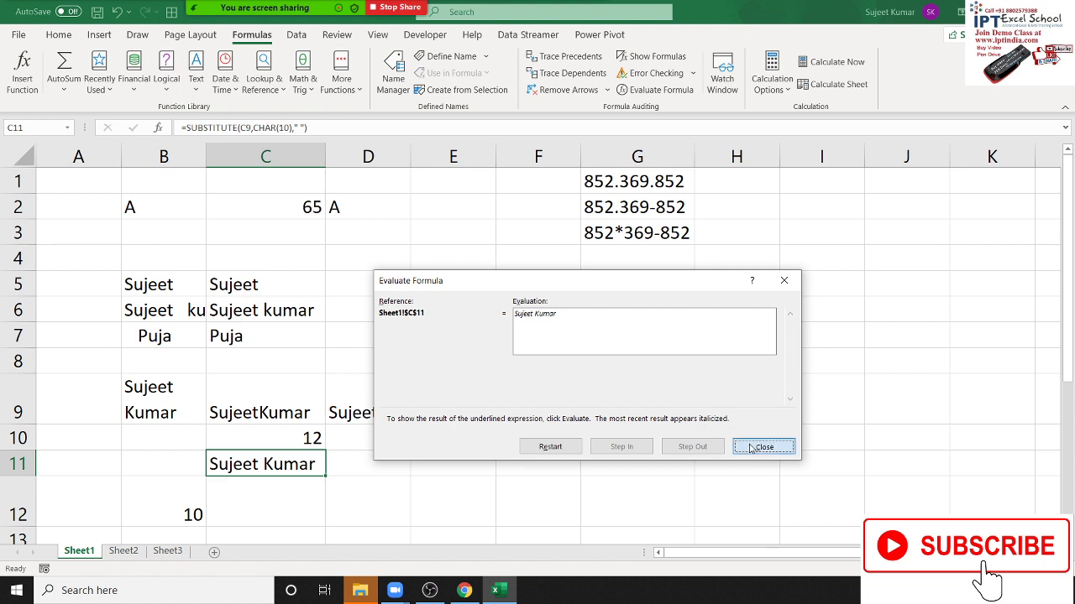
scroll(324, 455, "down", 2)
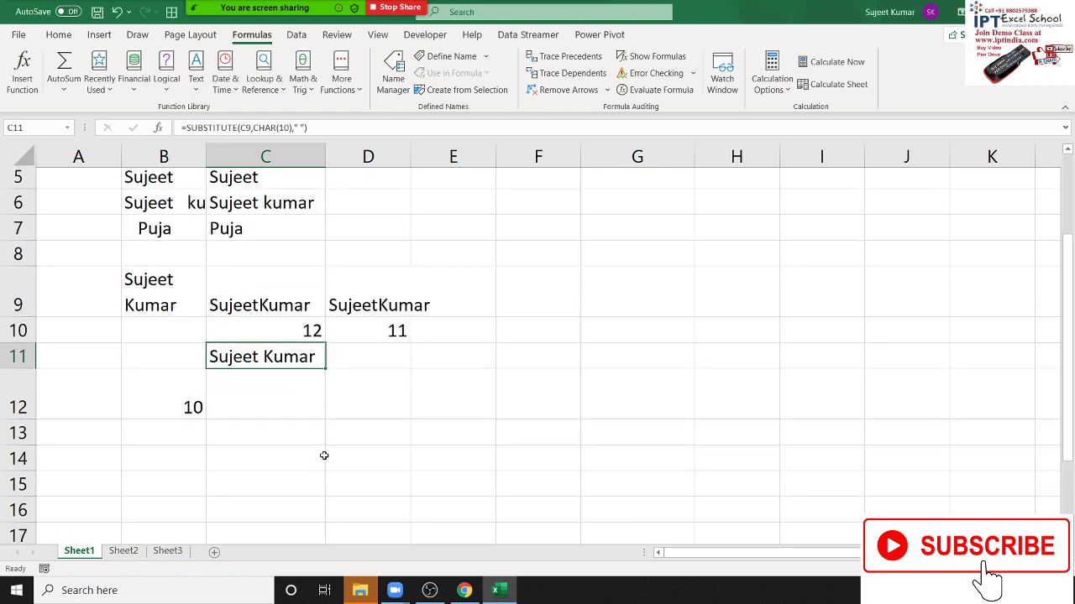
scroll(324, 455, "down", 2)
scroll(322, 454, "up", 3)
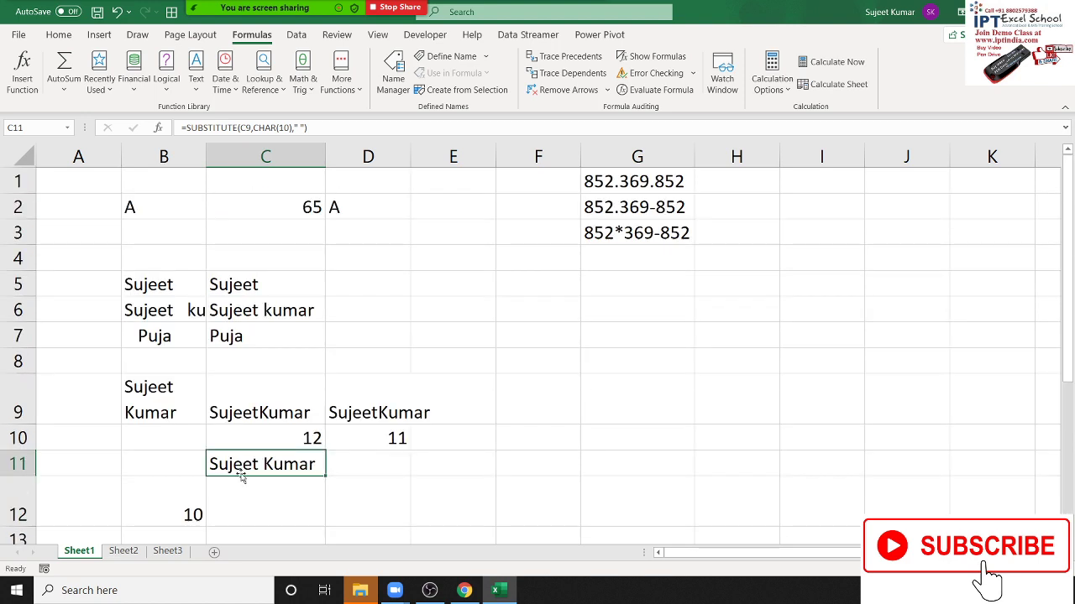
scroll(241, 476, "down", 4)
scroll(240, 473, "up", 1)
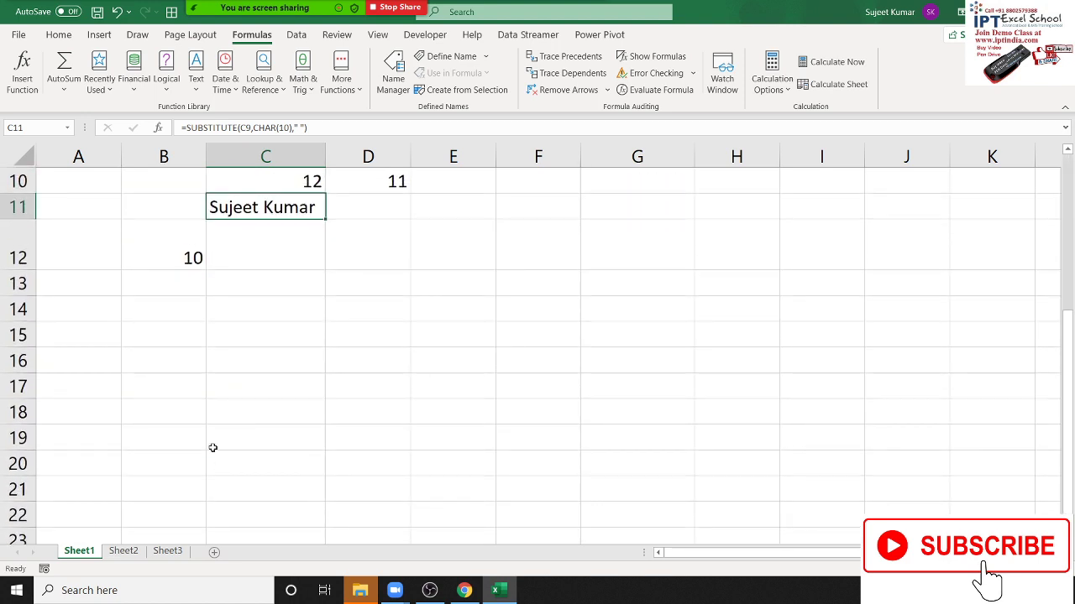
Enter the heading Flight in A14 and the list B,F,B,E,E in A15
left_click(98, 317)
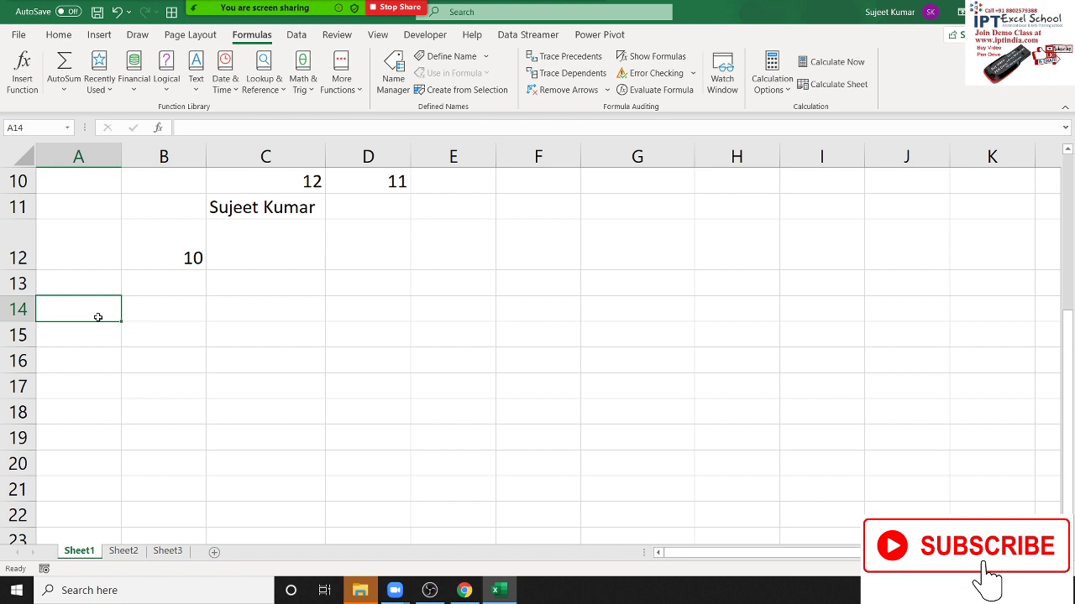
type("A")
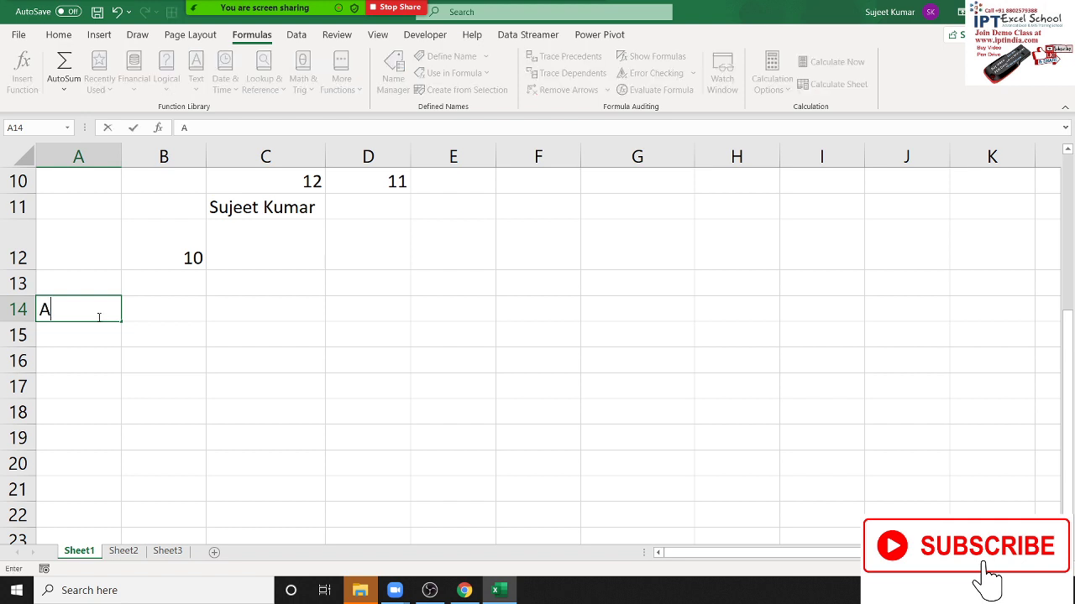
key("Escape")
type("F")
type("light")
key("Return")
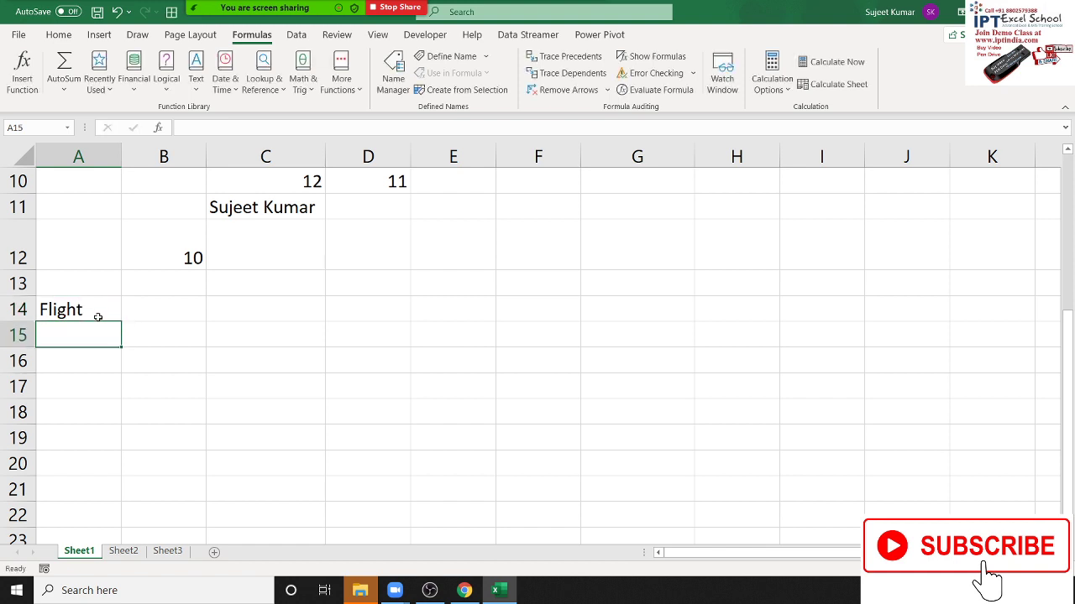
type("B")
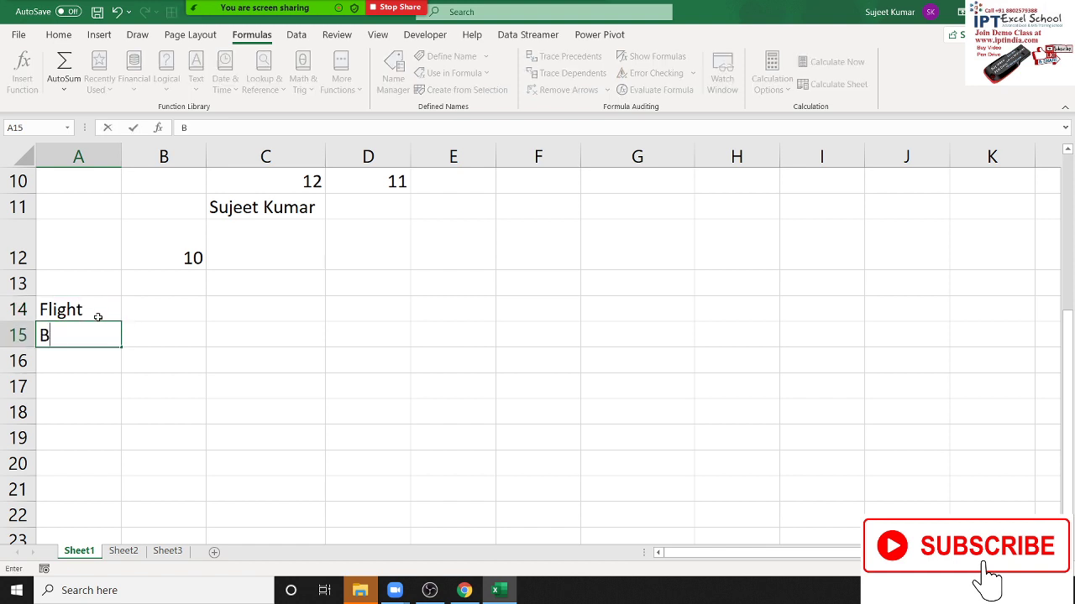
type(",")
type("F,")
type("B,E")
type(",E")
key("Return")
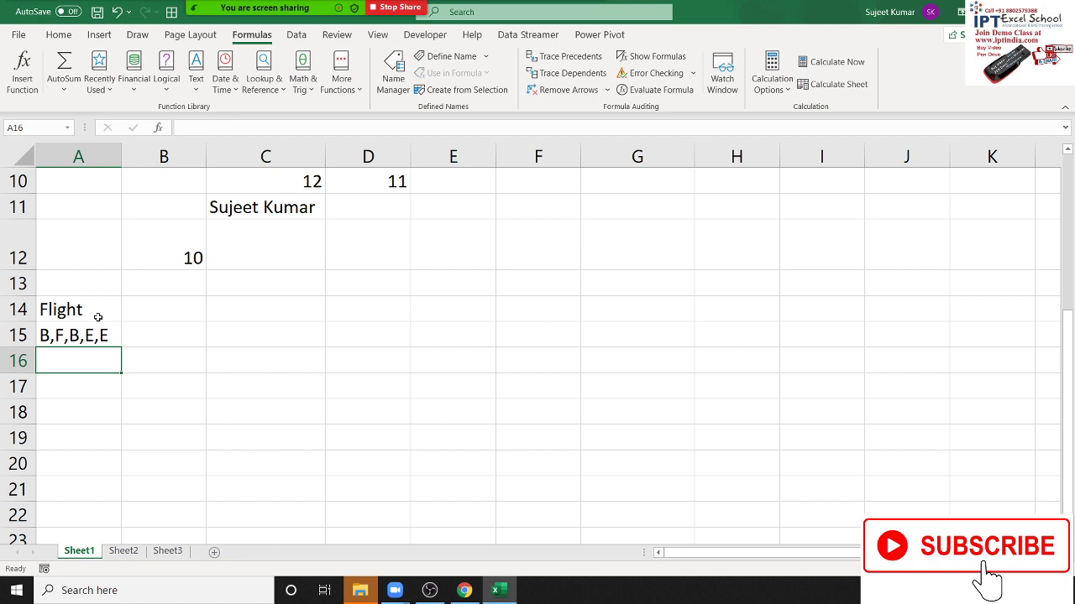
Add letter headers B, F and E in B14:D14
key("Up")
key("Up")
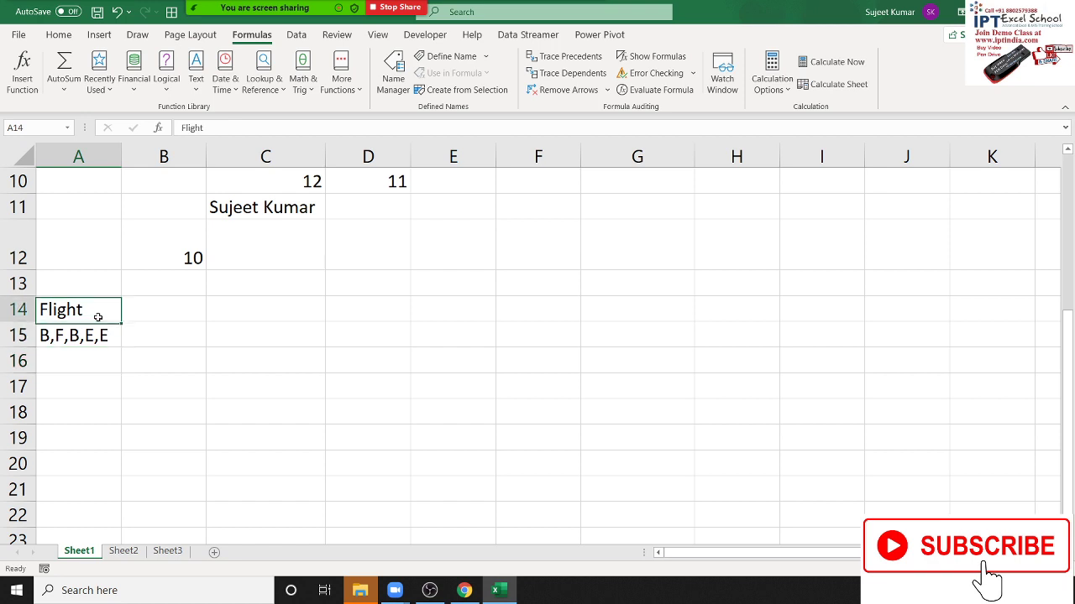
key("Right")
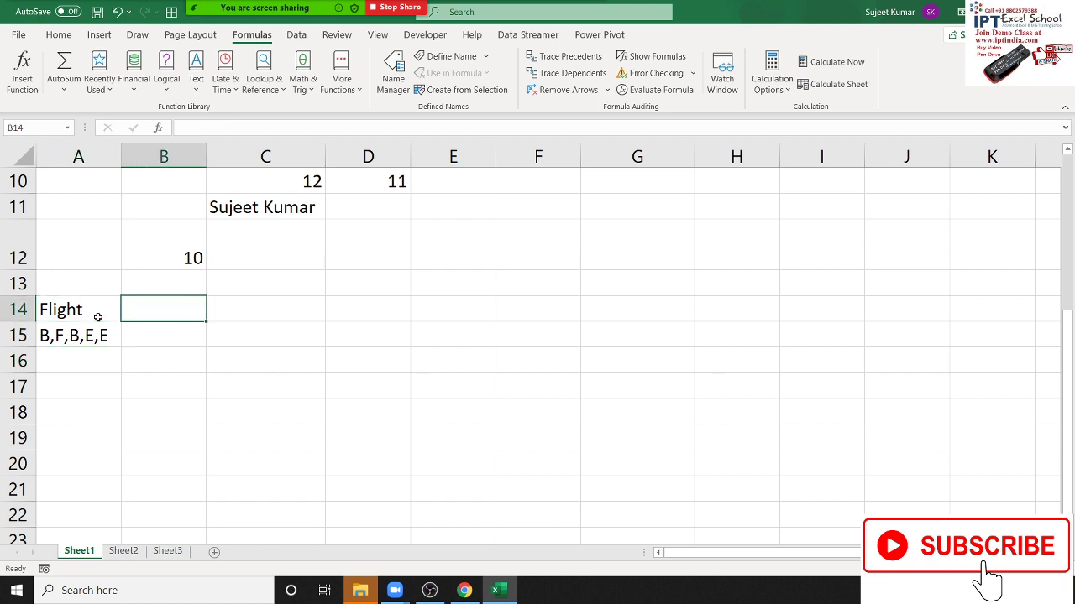
key("Down")
key("Left")
key("Up")
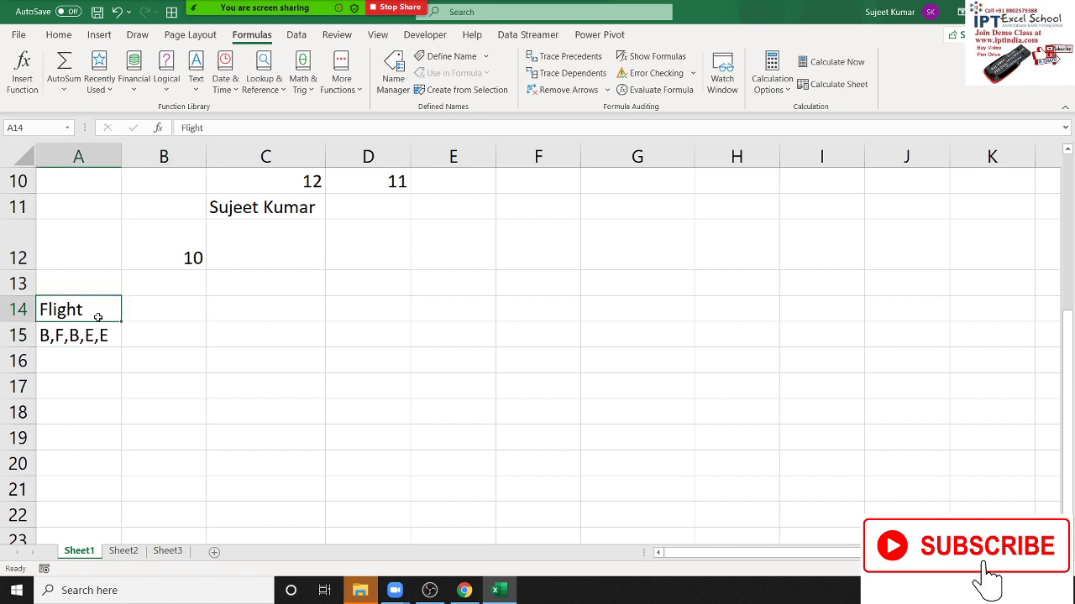
key("Right")
type("B")
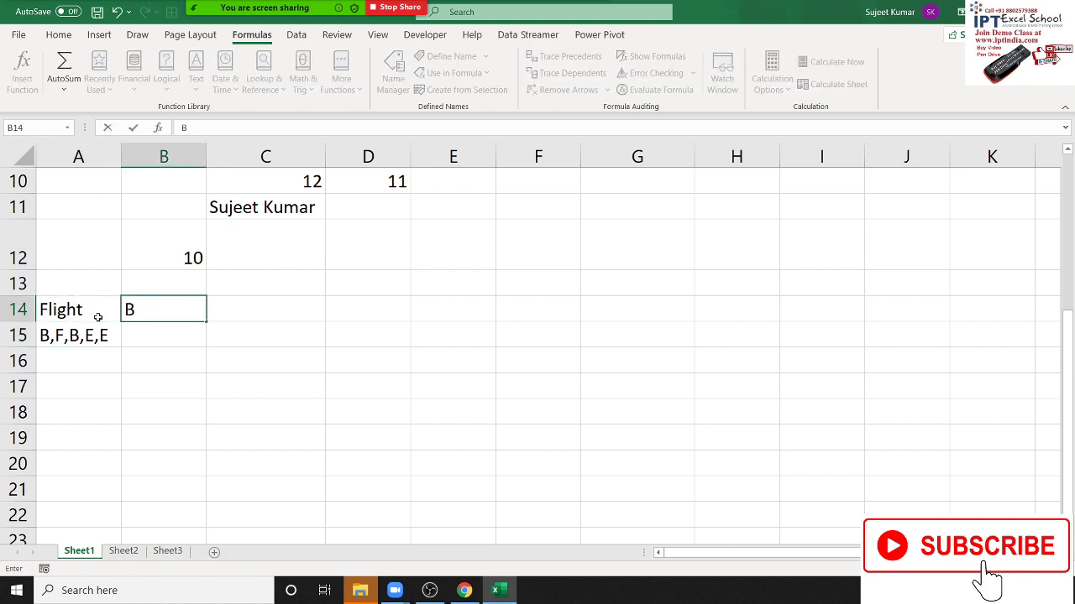
key("Tab")
type("F")
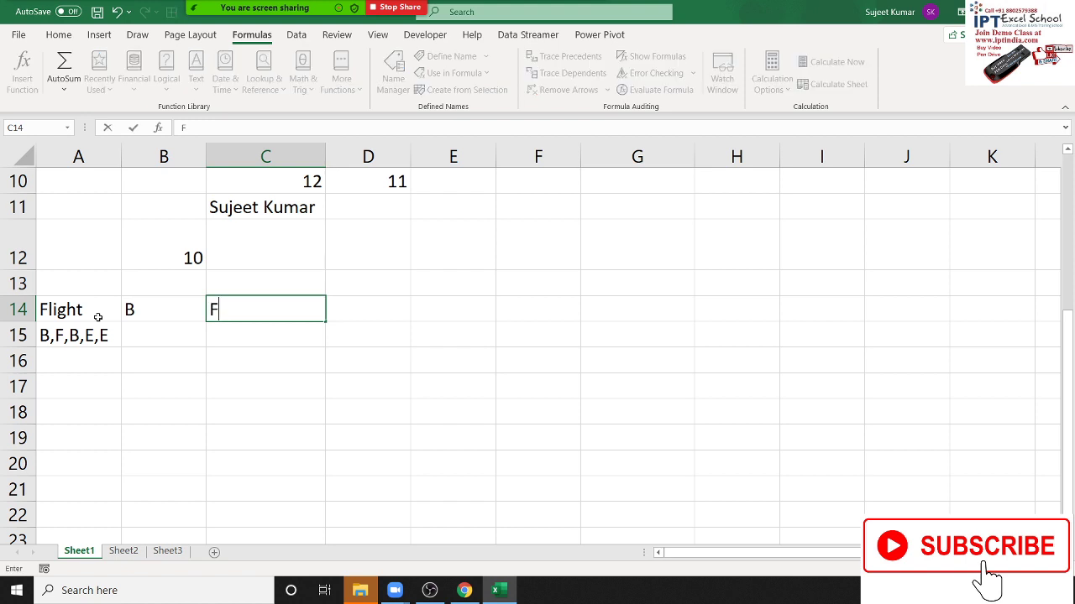
key("Tab")
type("E")
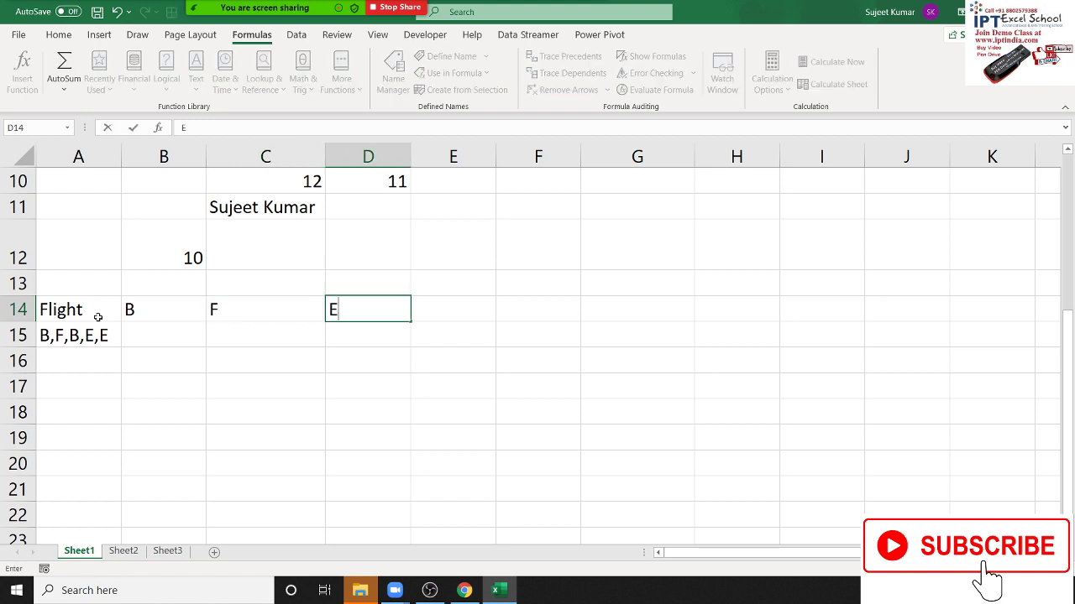
key("Down")
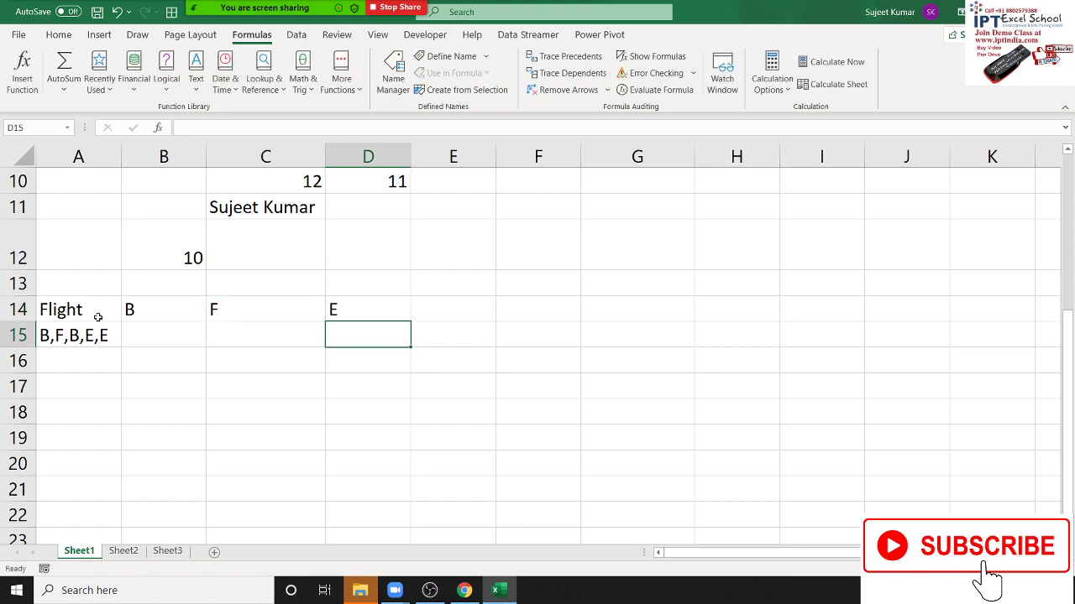
Enter the counts 2, 1 and 2 beneath them in B15:D15
key("Left")
key("Left")
key("Left")
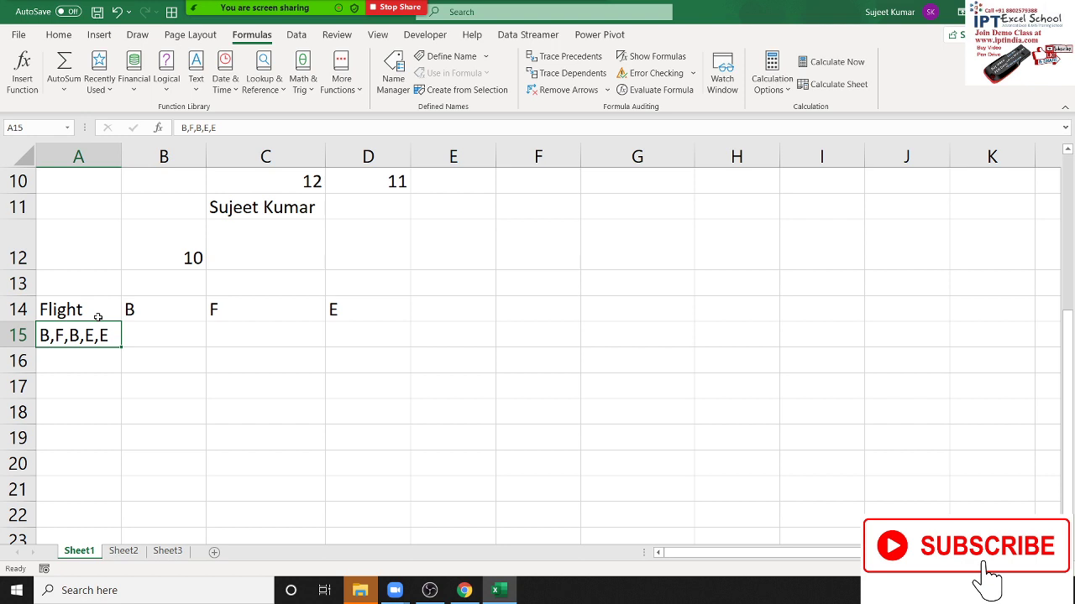
key("Right")
type("2")
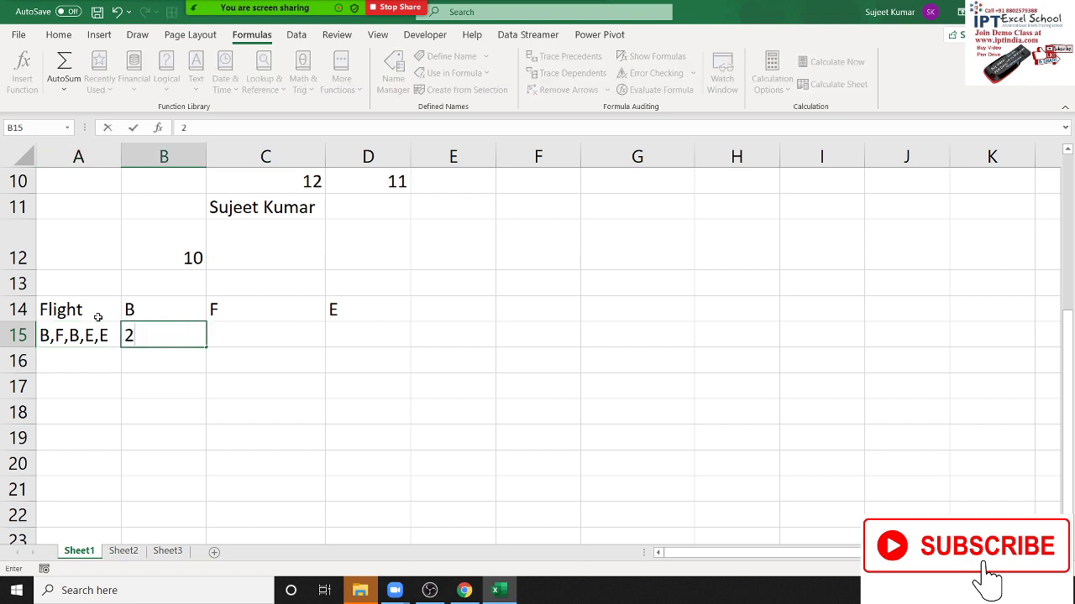
key("Tab")
type("1")
key("Tab")
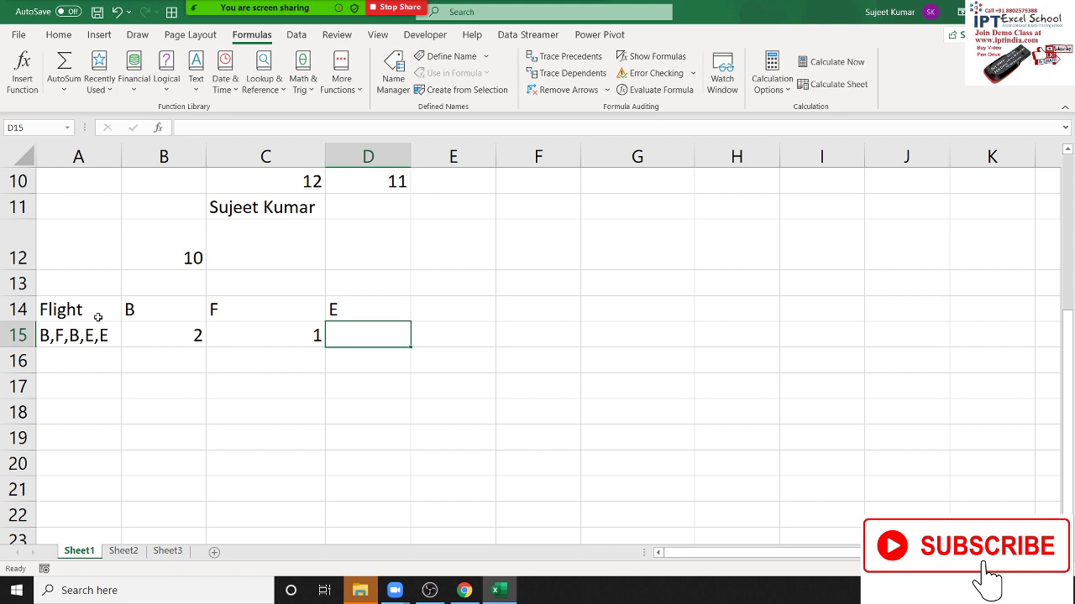
type("2")
key("Return")
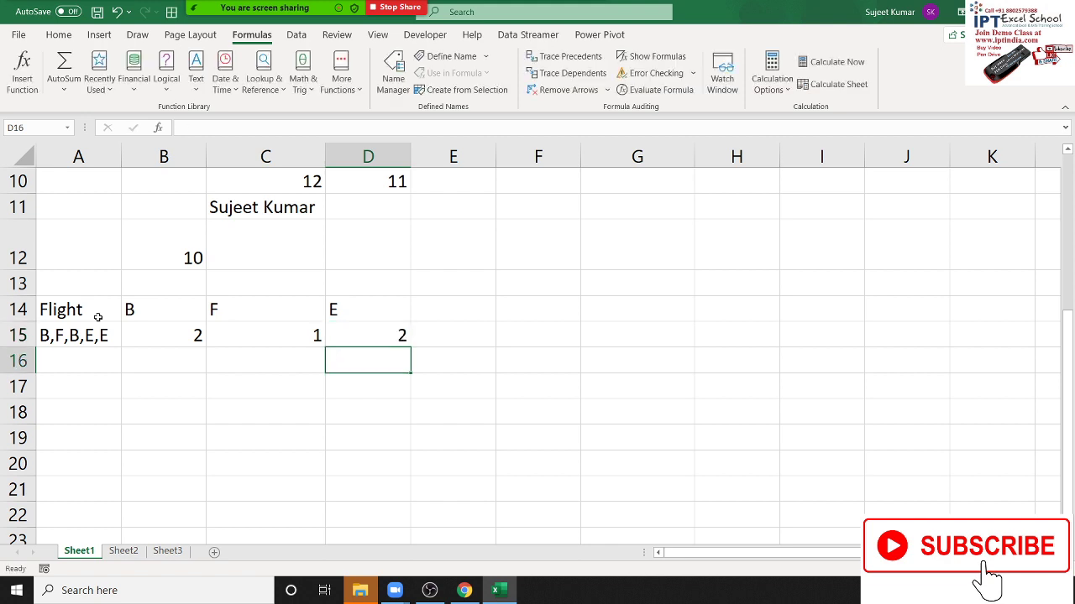
Select the three letter counts in B15:D15 to review them
key("Left")
key("Left")
key("Left")
key("shift+Down")
key("shift+Down")
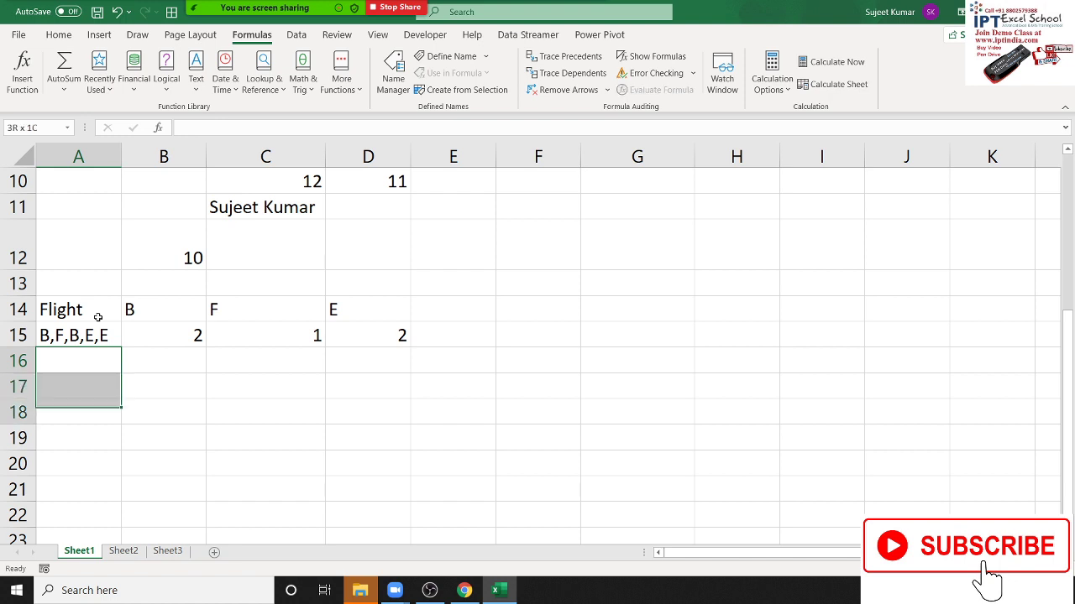
key("shift+Down")
key("shift+Down")
key("shift+Down")
key("Up")
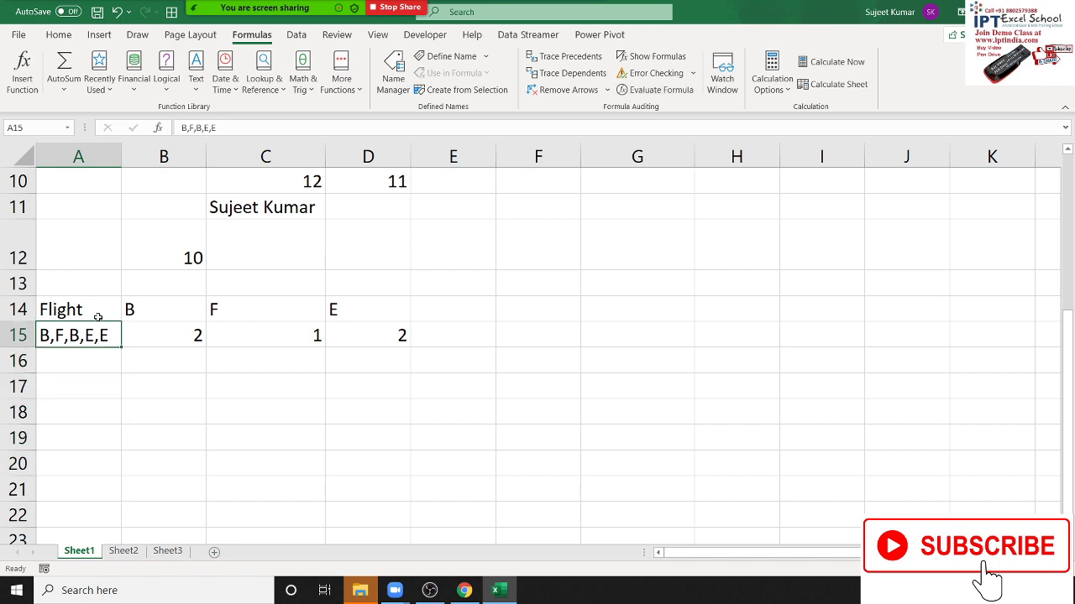
key("Right")
key("shift+Right")
key("shift+Right")
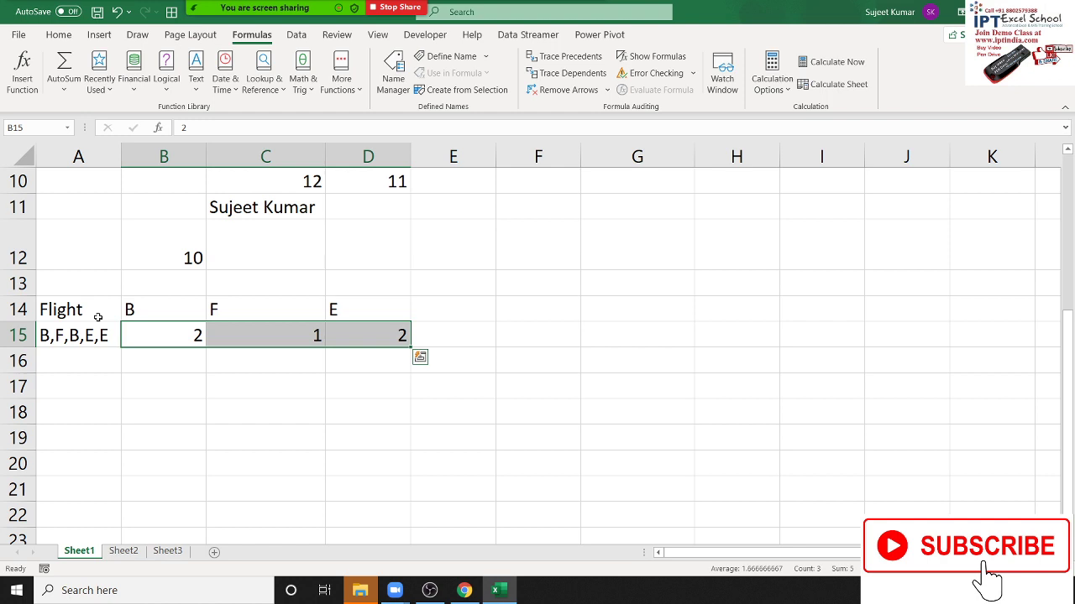
Inspect the Flight list text in A15 without changing it, ending at B16
key("Left")
key("F2")
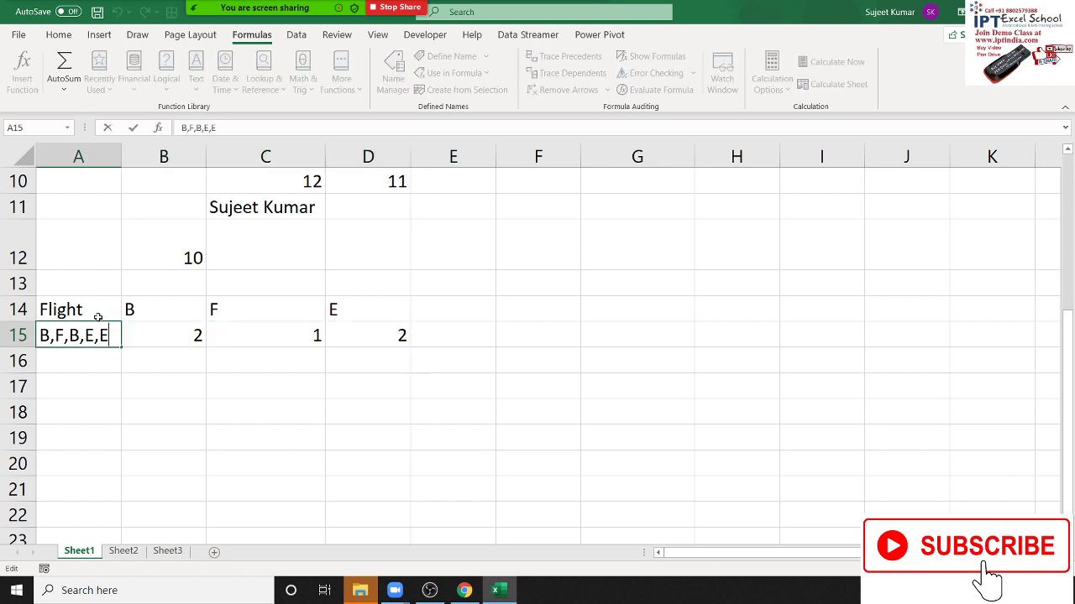
key("shift+Left")
key("shift+Home")
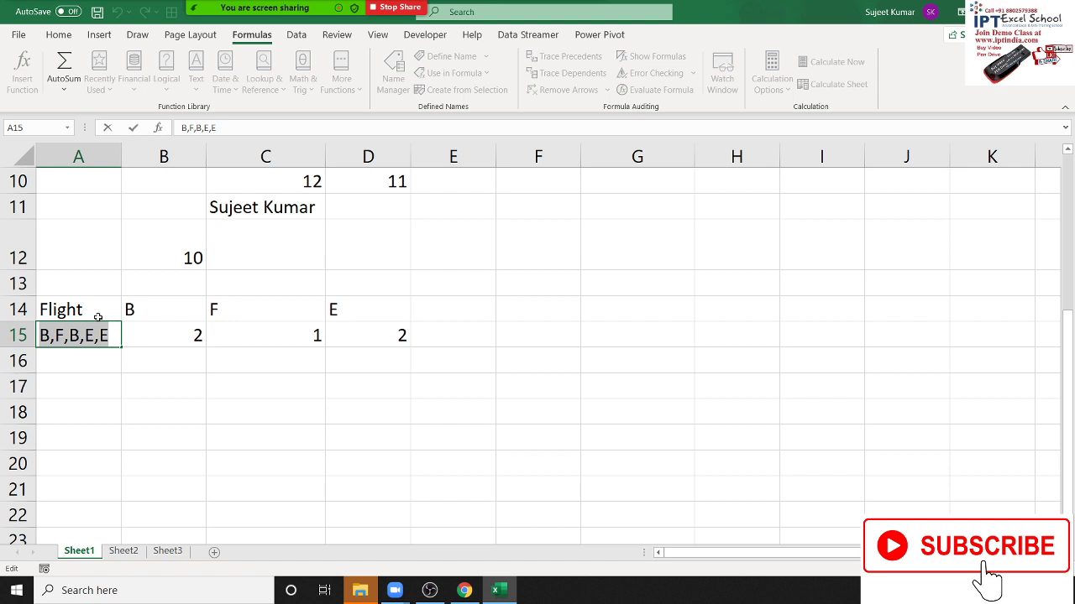
key("Return")
key("Up")
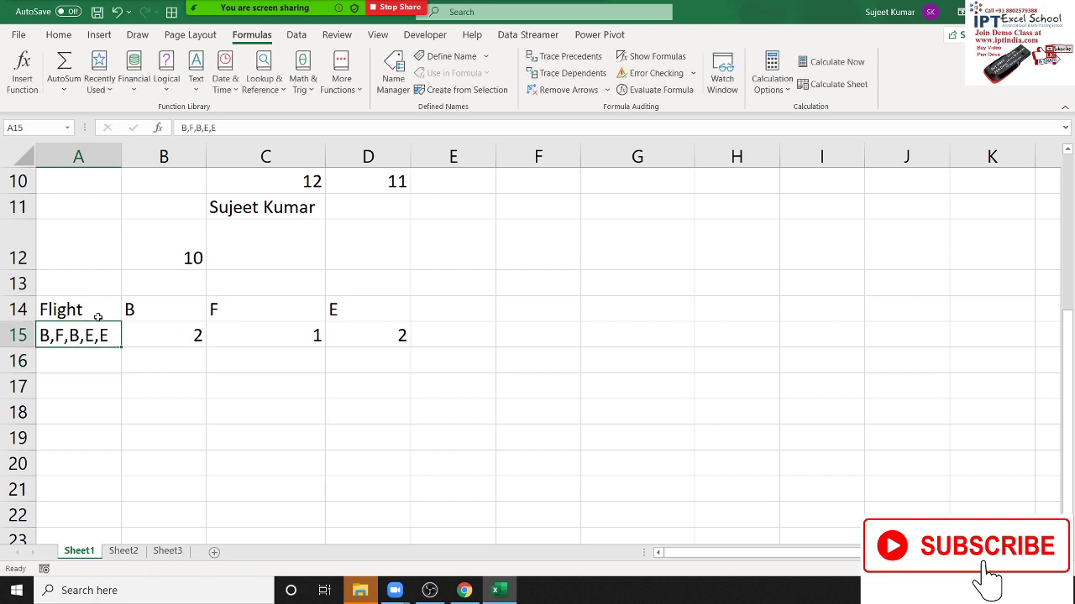
key("Down")
key("Right")
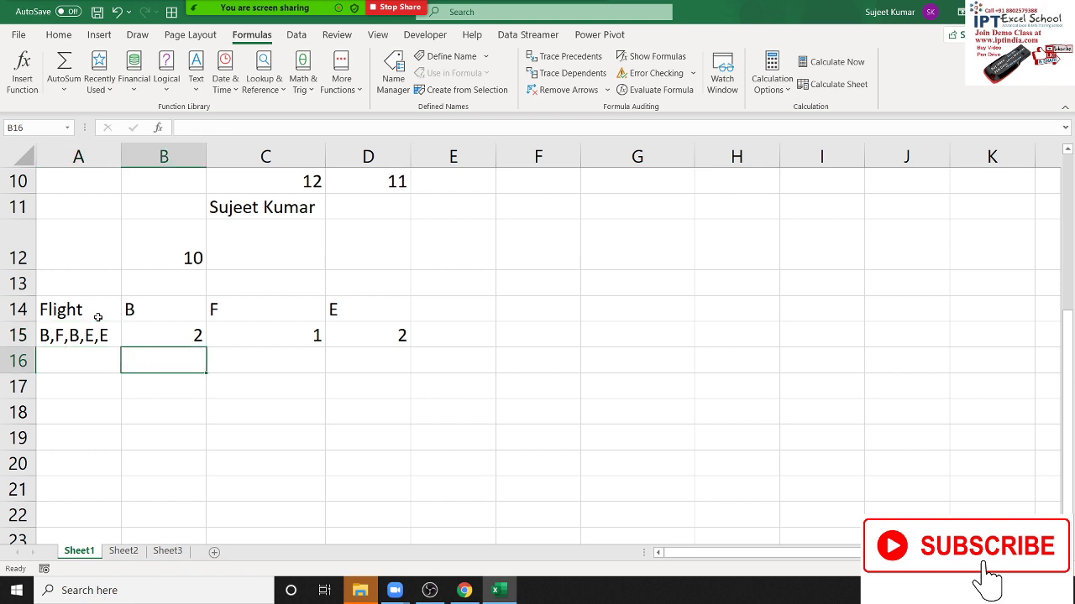
Enter =LEN(A15) in B16 to count the Flight list's 9 characters
type("le")
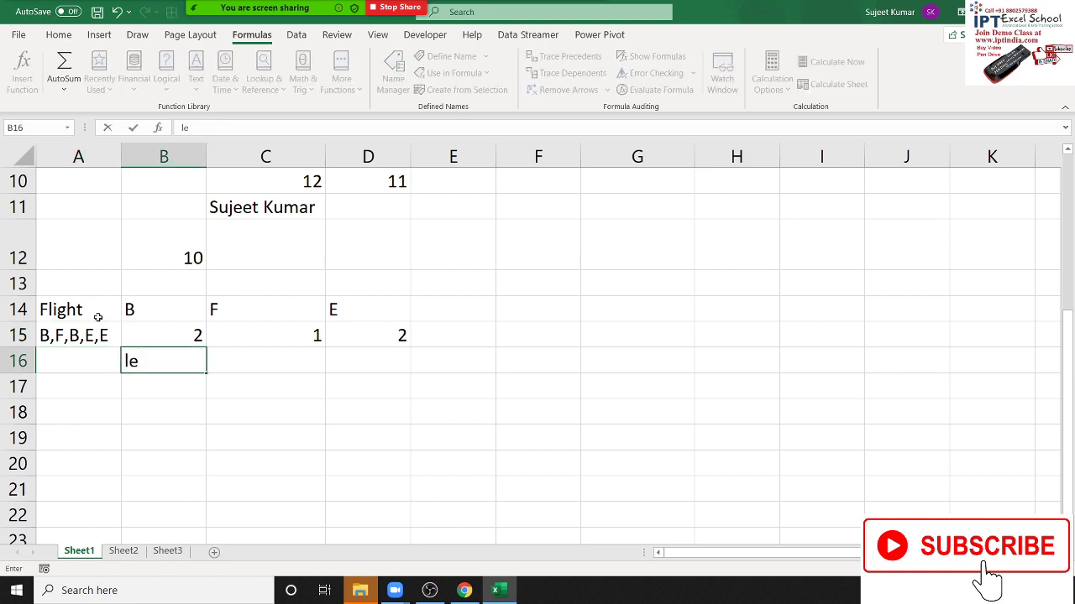
key("BackSpace")
key("BackSpace")
type("=")
type("l")
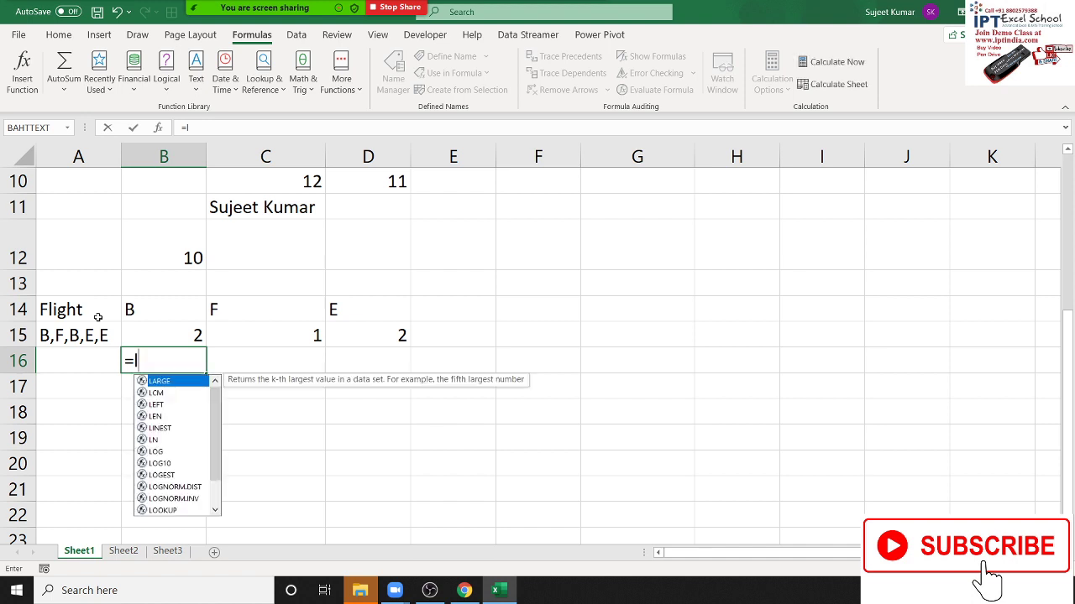
type("e")
key("Tab")
key("Left")
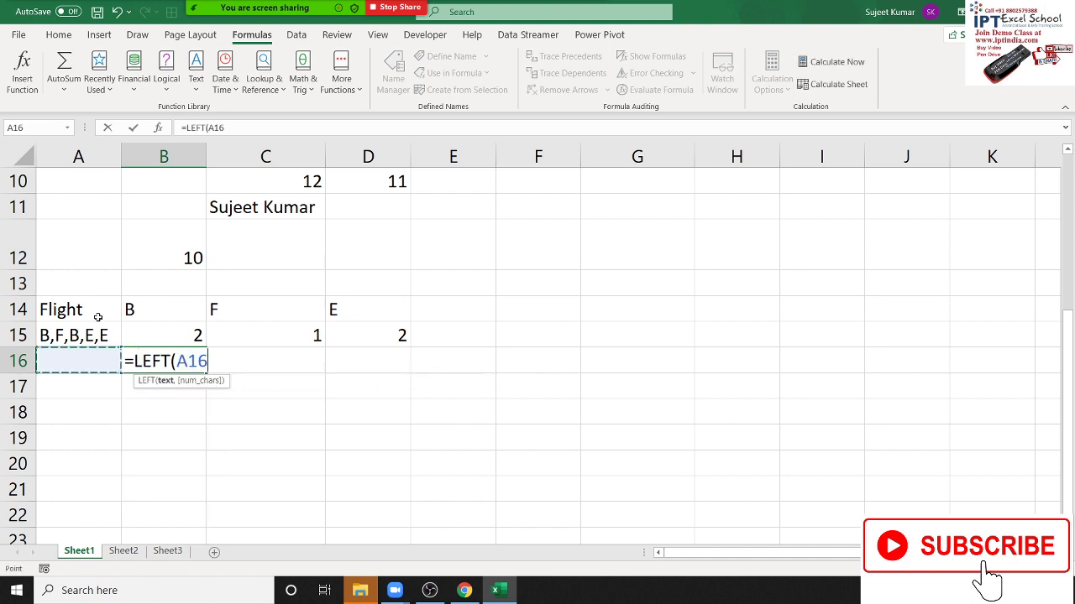
key("BackSpace")
key("BackSpace")
key("BackSpace")
key("BackSpace")
key("BackSpace")
key("BackSpace")
type("n")
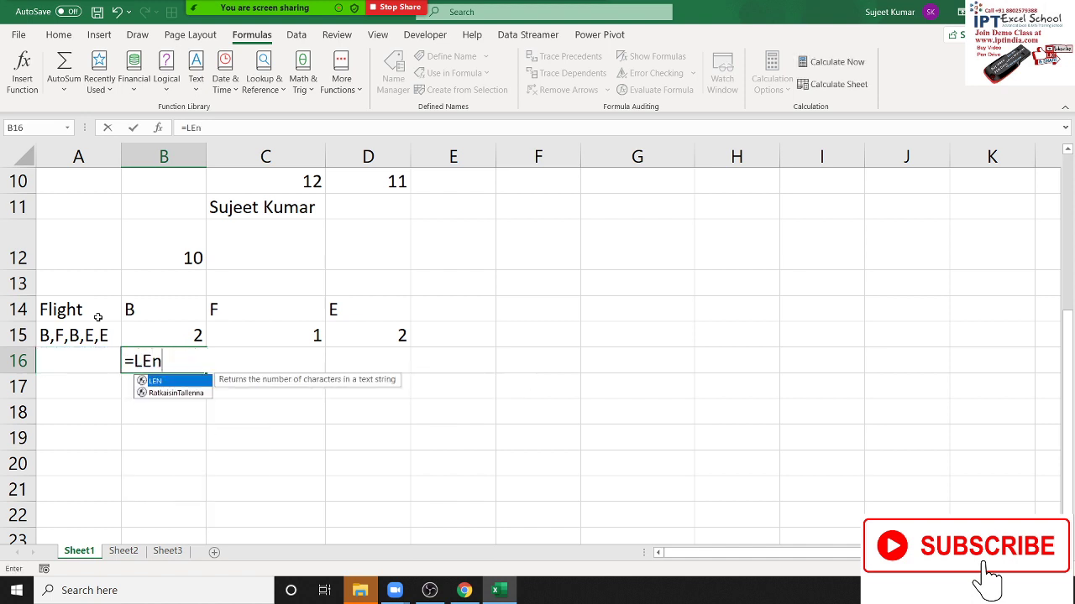
key("Tab")
key("Up")
key("Left")
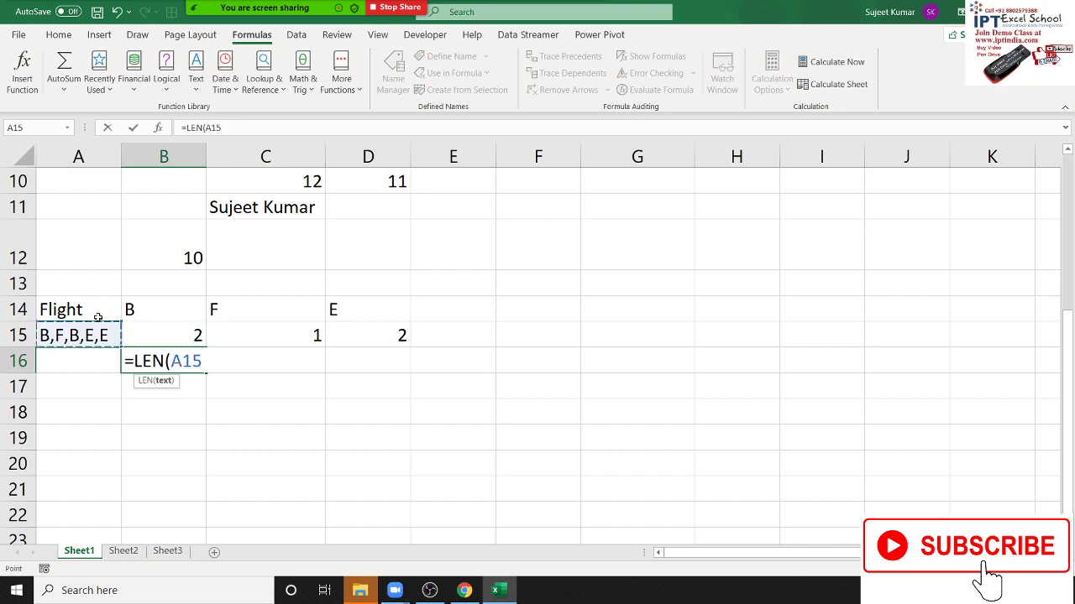
type(")")
key("Return")
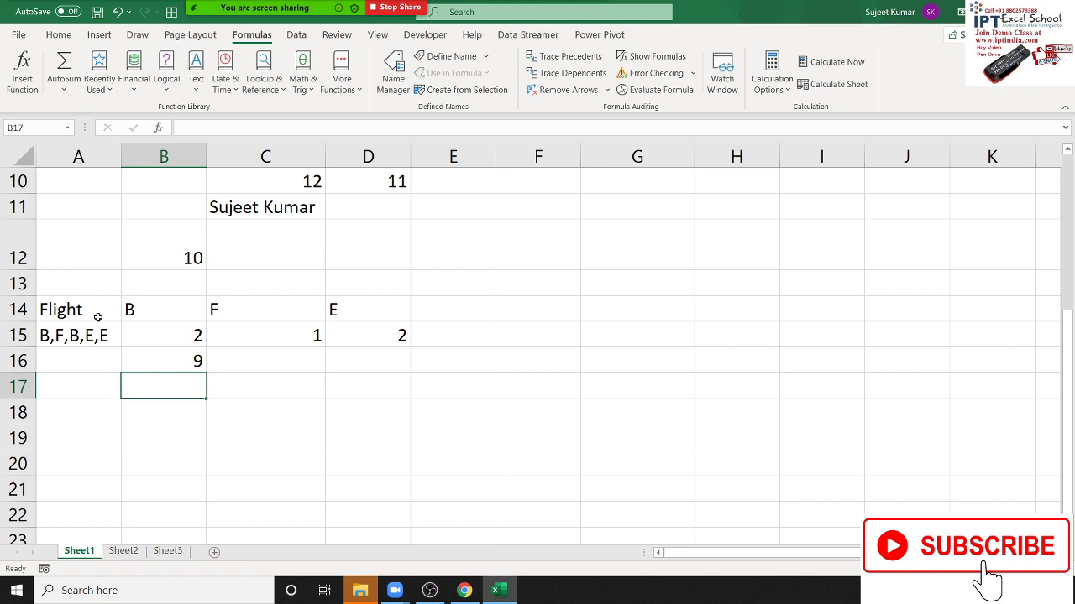
Enter =SUBSTITUTE(A15,B14,"") in B17, stripping the B's to ,F,,E,E
type("=sub")
key("Tab")
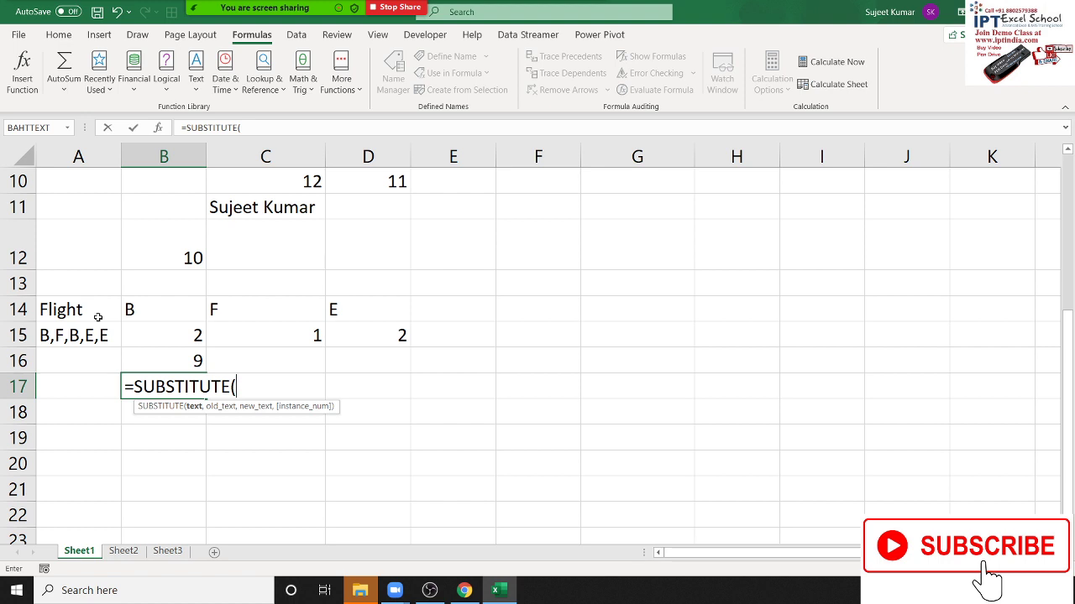
key("Left")
key("Up")
key("Up")
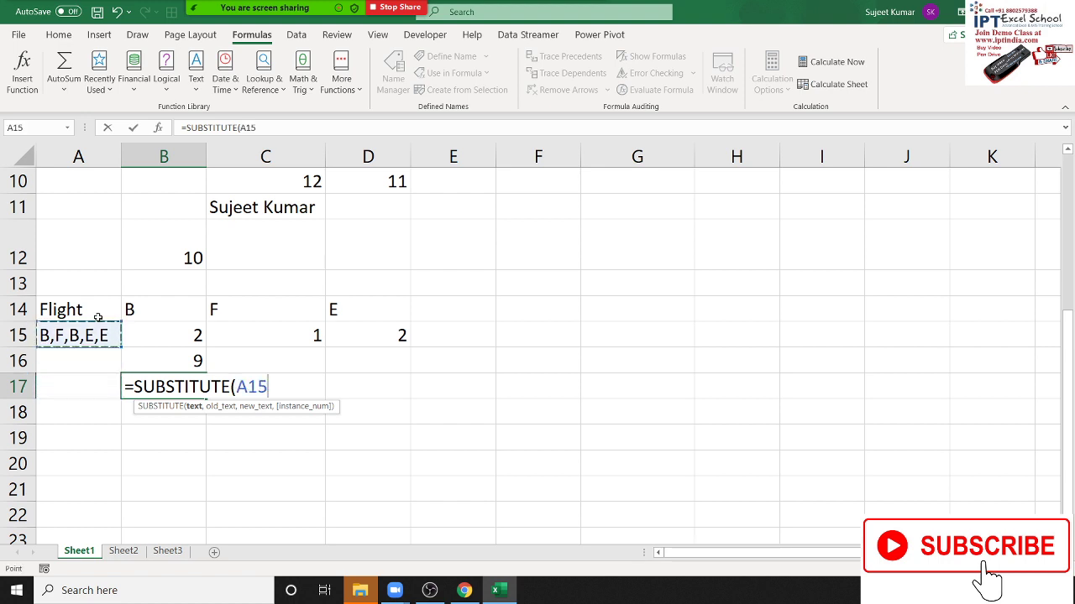
type(",")
key("Up")
key("Up")
key("Up")
type(",")
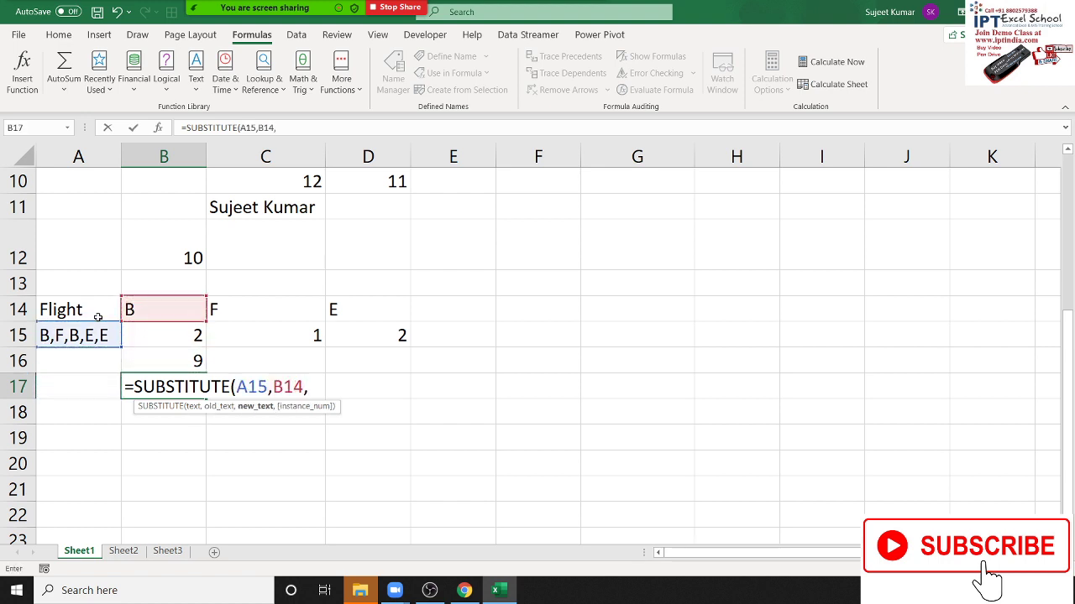
type("\"\"")
type(")")
key("Return")
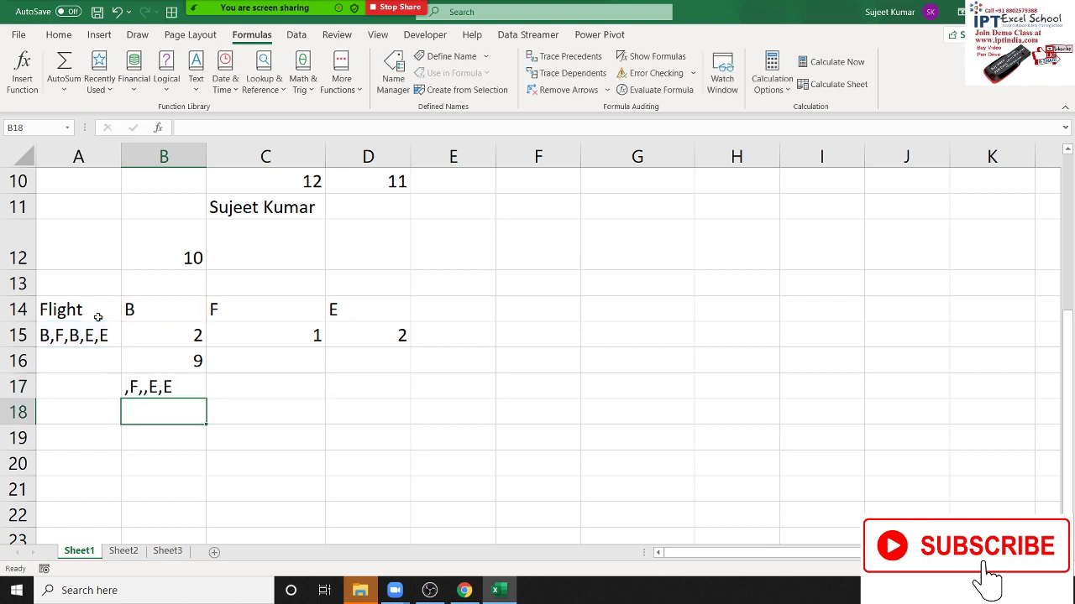
Review the SUBSTITUTE formula in B17 along with its help information
key("Up")
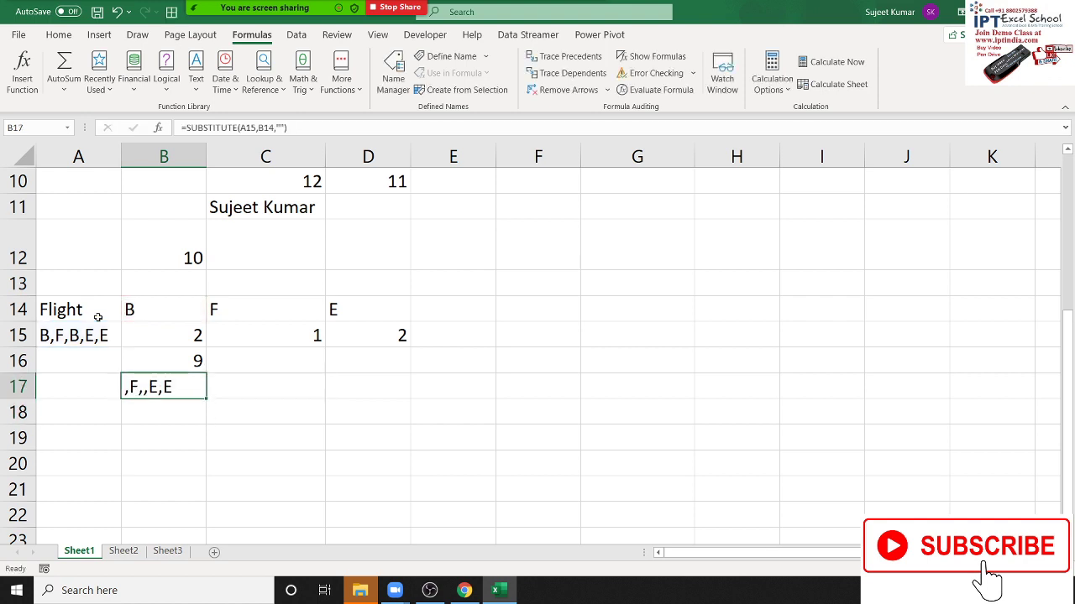
key("F2")
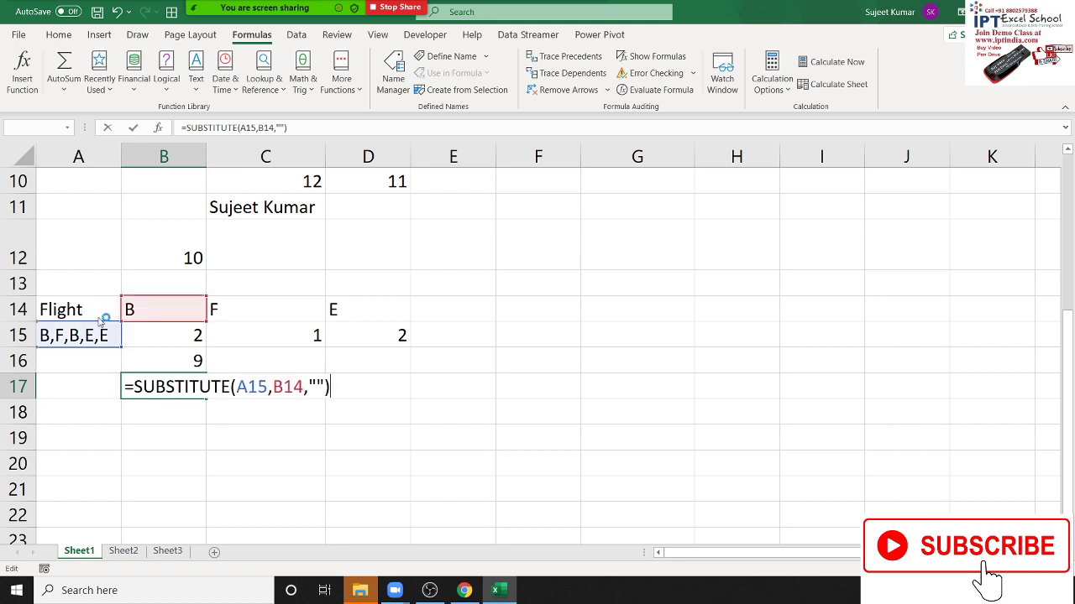
key("F1")
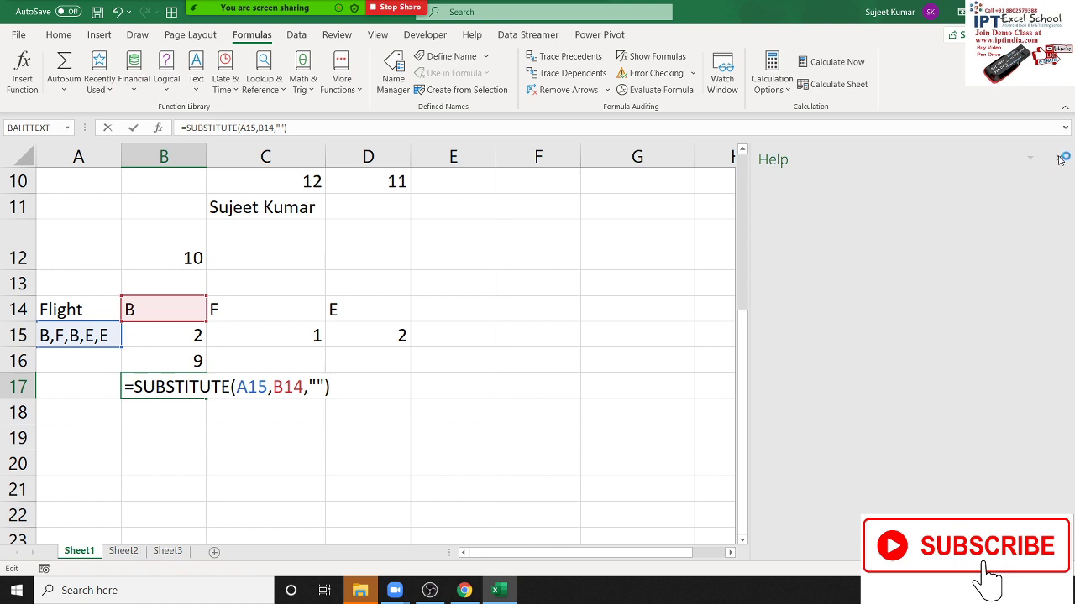
left_click(1059, 158)
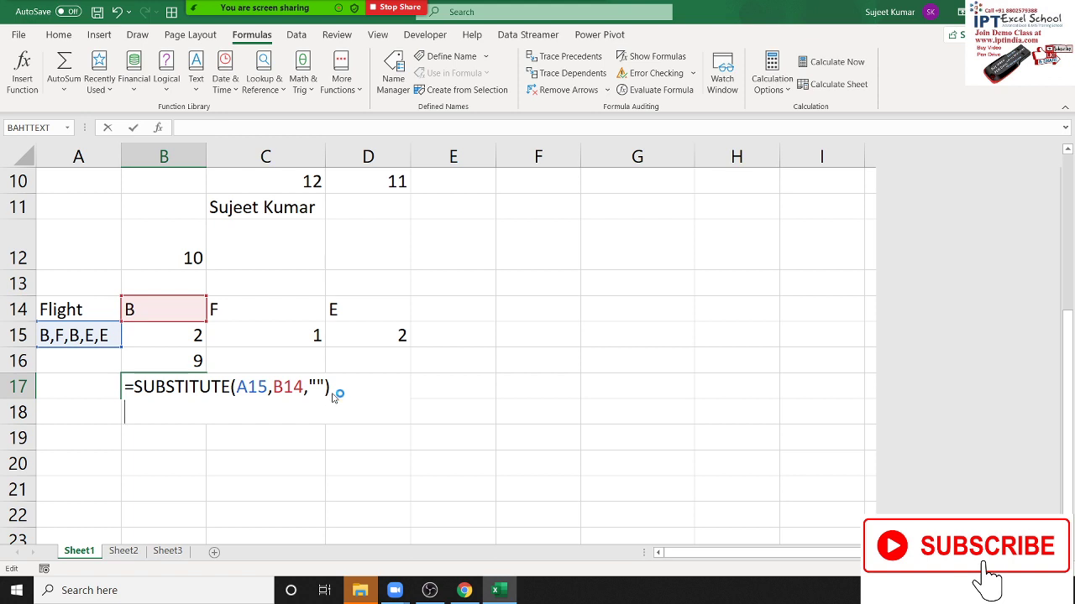
key("Return")
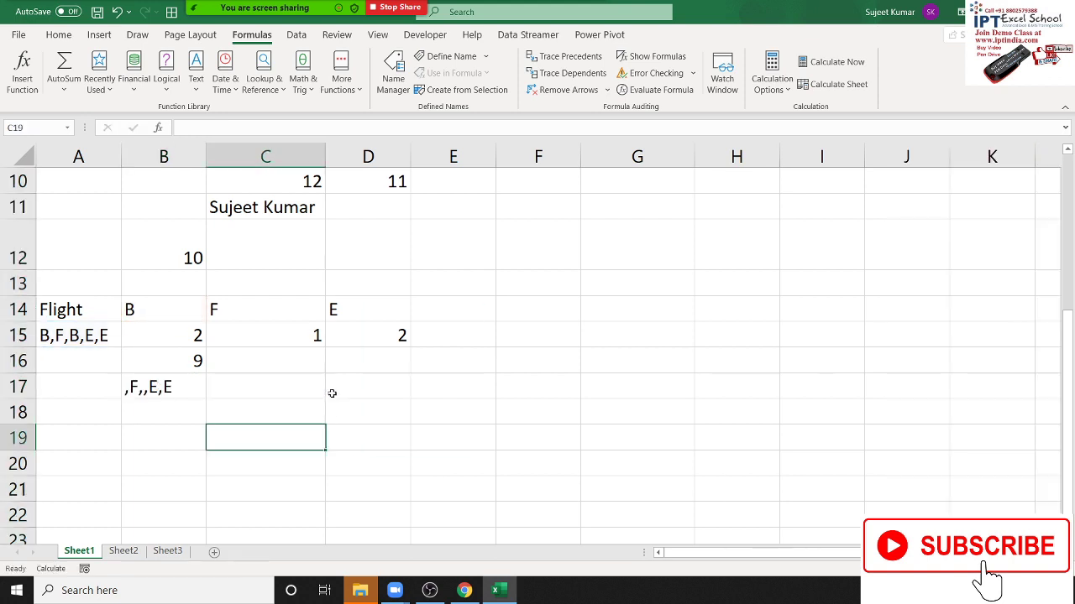
Enter =LEN(B17) in B18 to measure the shortened text, giving 7
left_click(192, 408)
type("=")
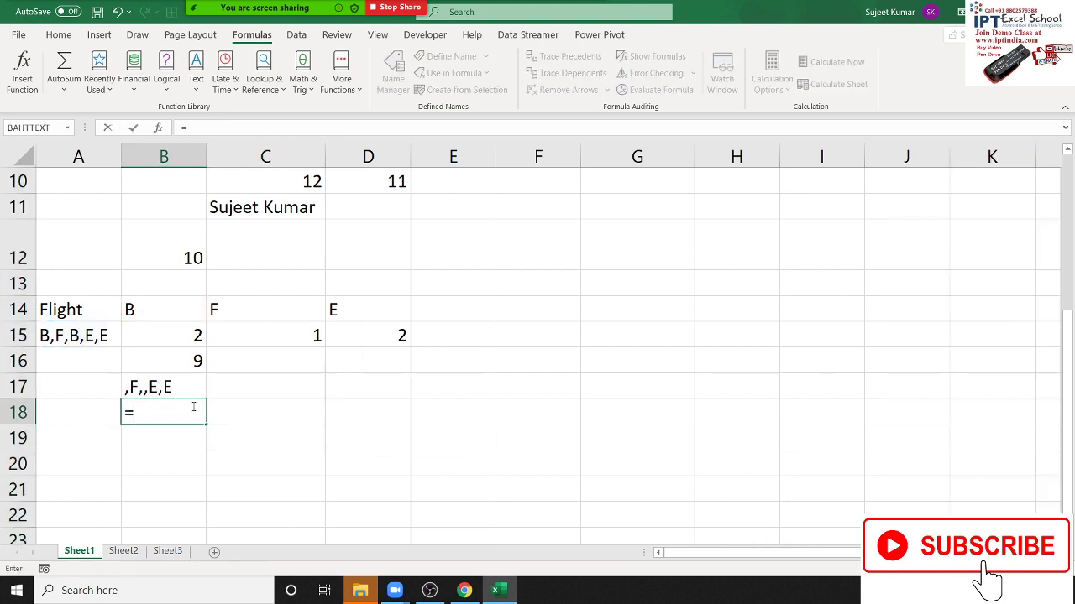
type("len")
key("Tab")
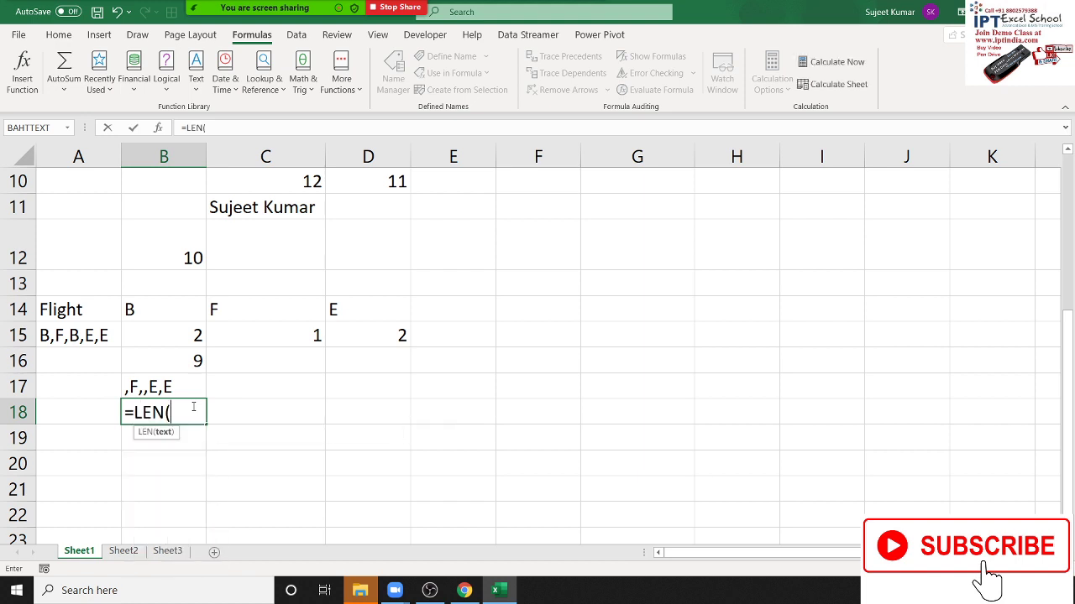
key("Up")
type(")")
key("Return")
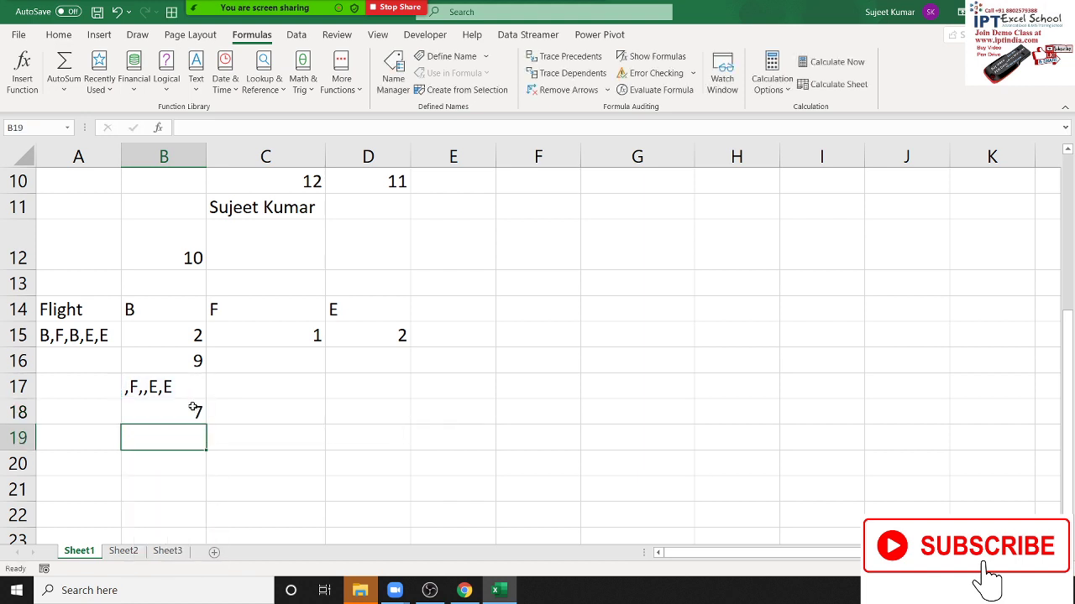
Enter =B16-B18 in B19, returning 2 occurrences of the letter B
key("Up")
key("Up")
key("Up")
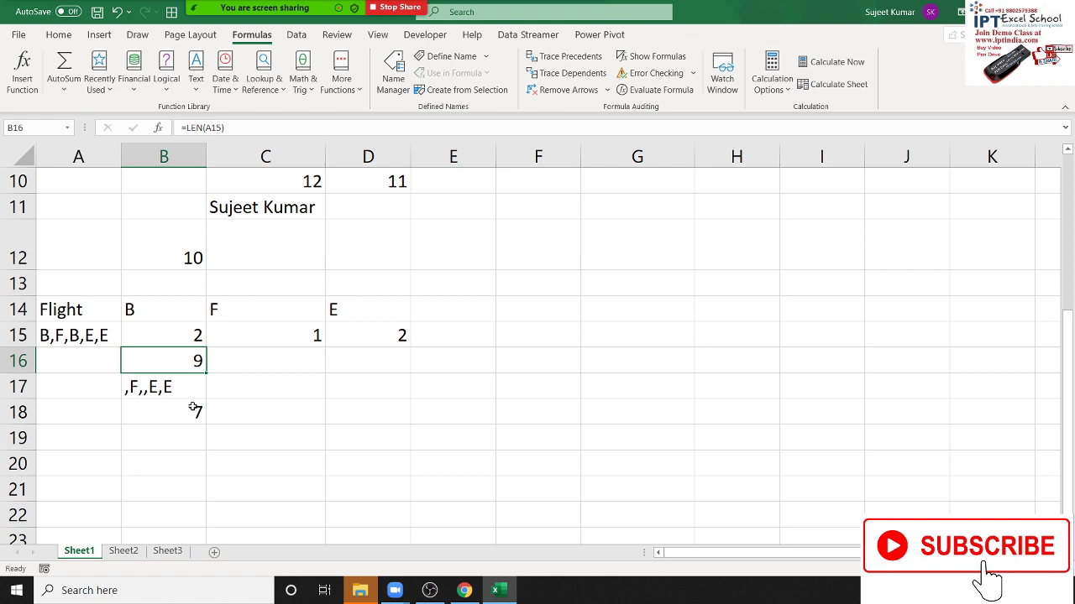
key("Down")
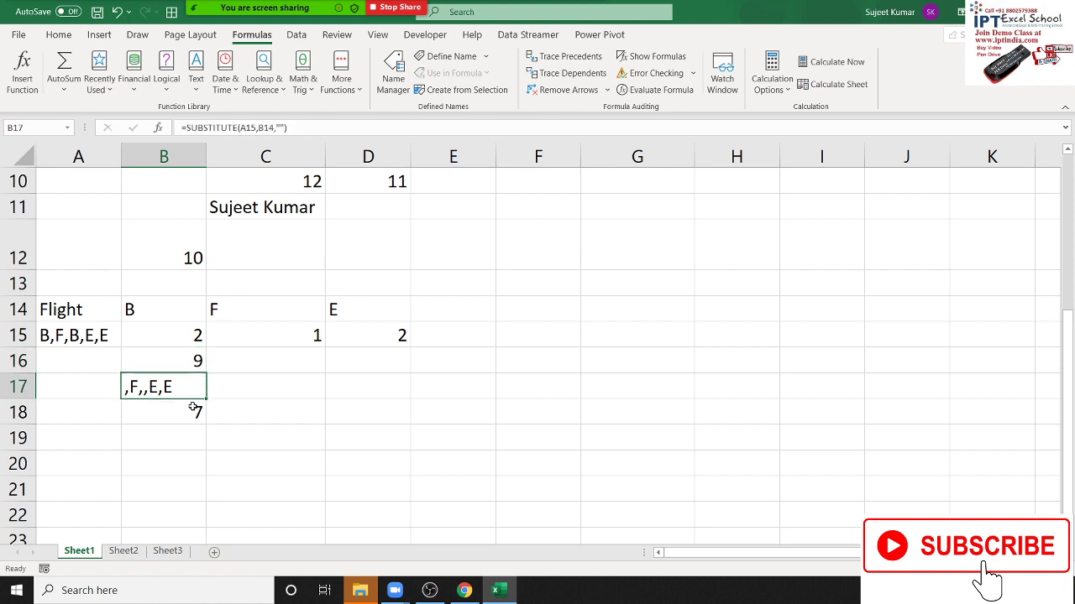
key("Down")
key("Down")
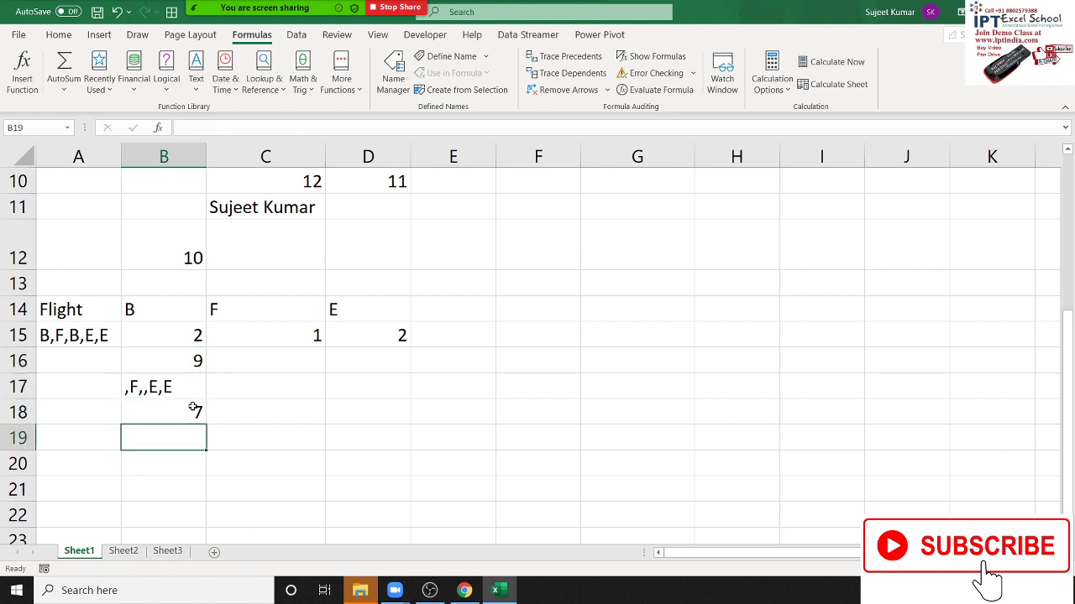
key("F2")
type("=")
key("Up")
key("Up")
key("Up")
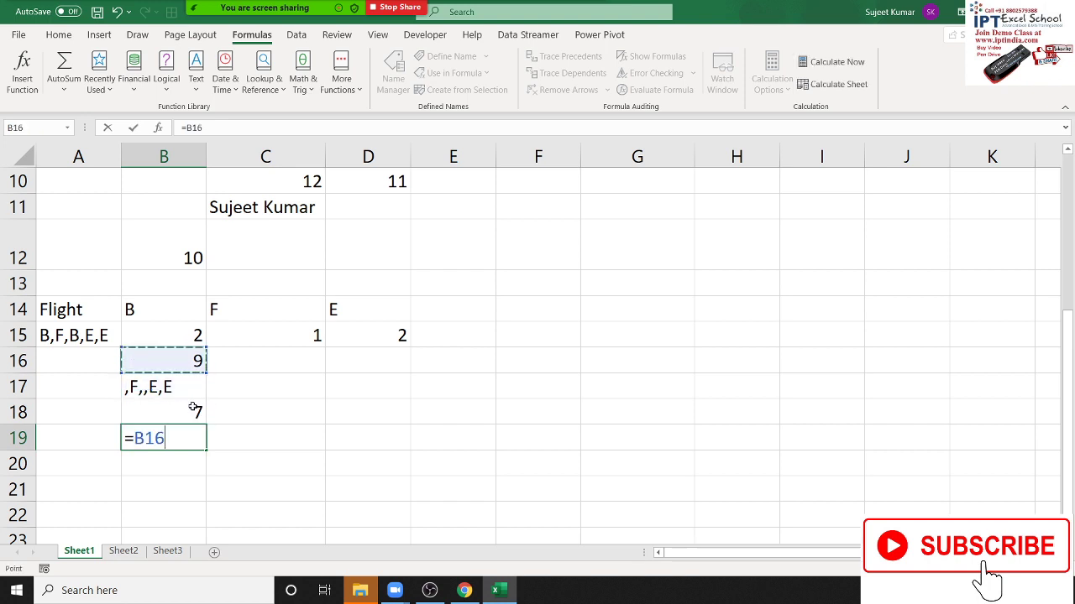
type("-")
key("Up")
key("ctrl+Return")
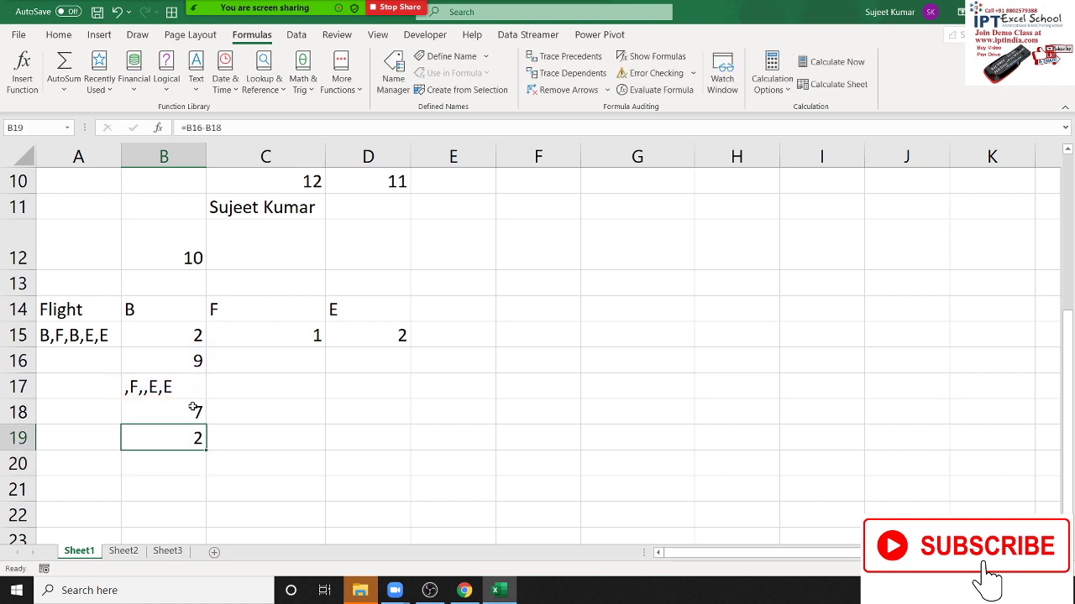
key("Up")
key("Up")
key("Up")
key("Up")
Enter =LEN(A15)-LEN(SUBSTITUTE(A15,B14,"")) in B15, counting 2 B's in the Flight list
type("=")
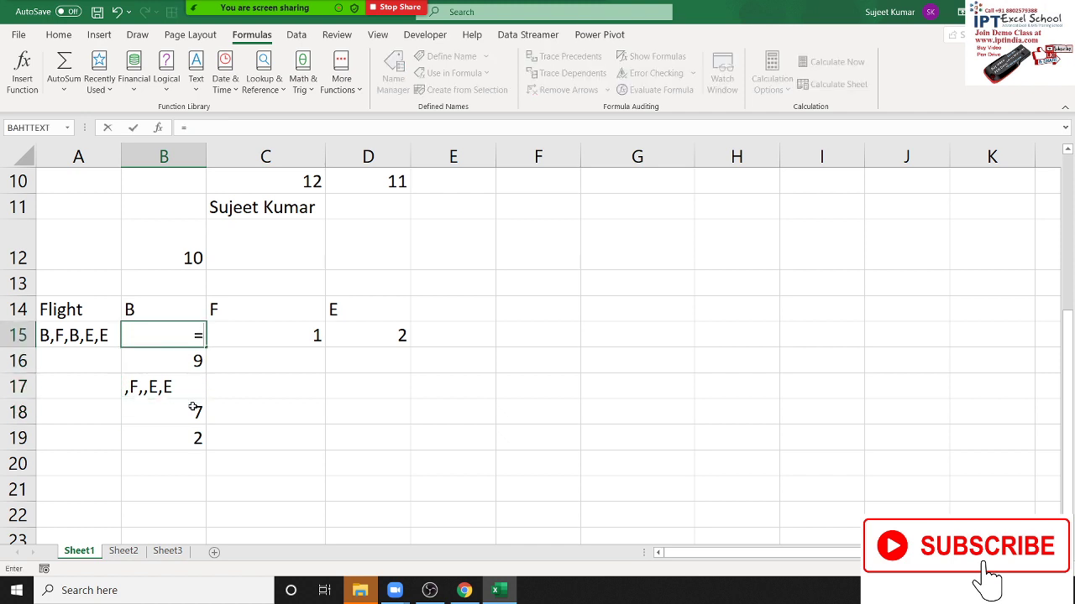
type("len")
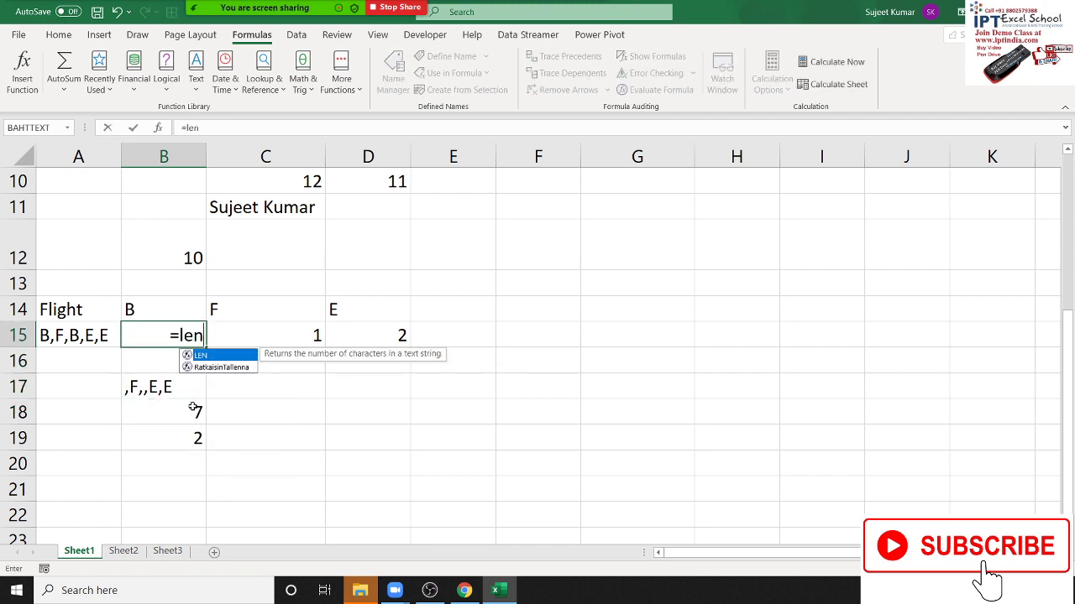
key("Tab")
key("Left")
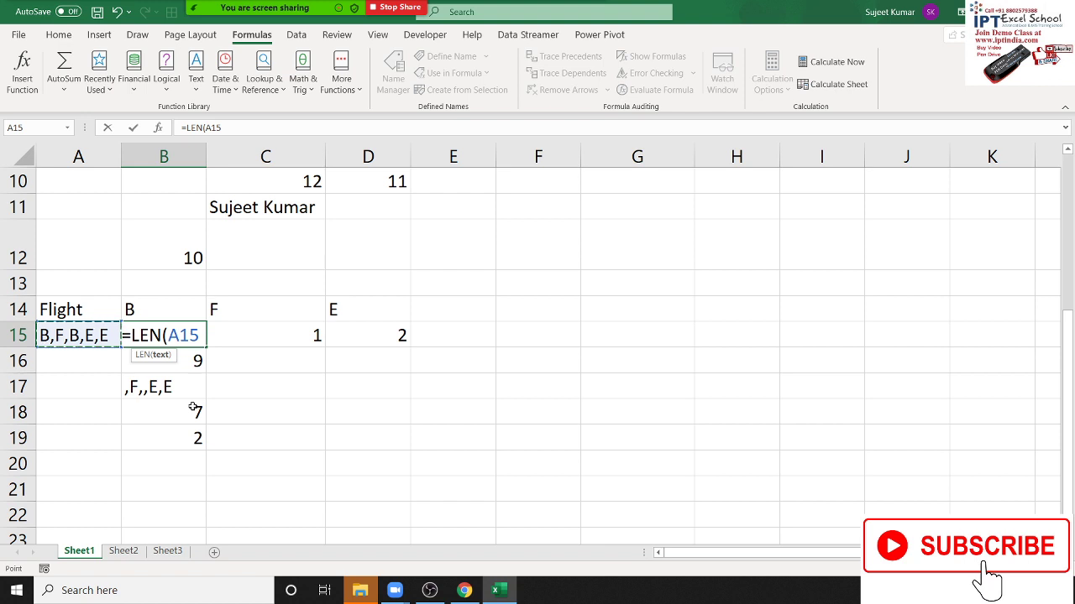
type(")-")
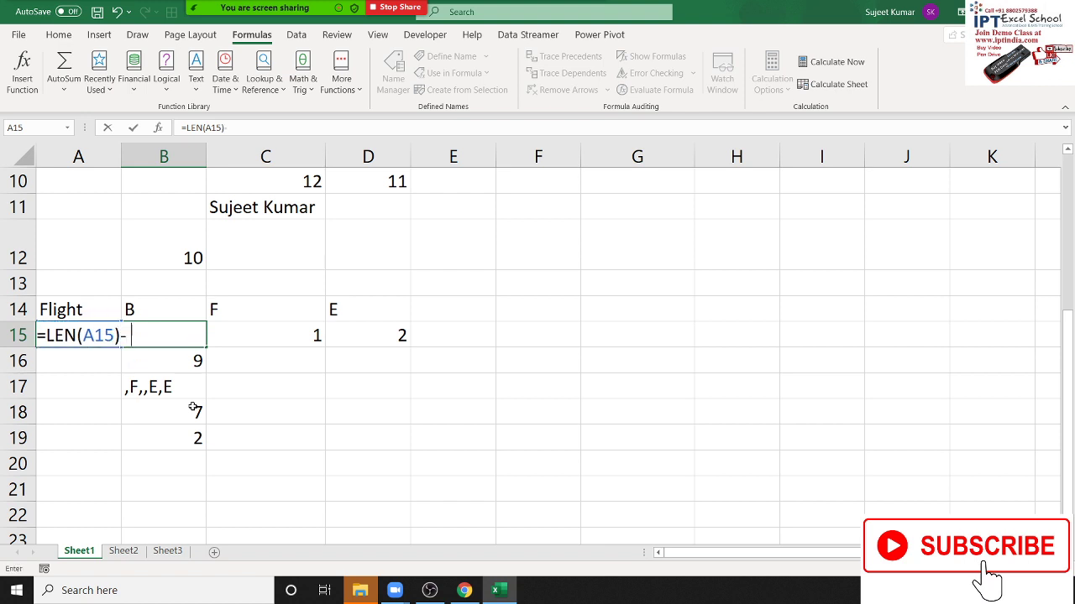
type("len")
key("Tab")
type("s")
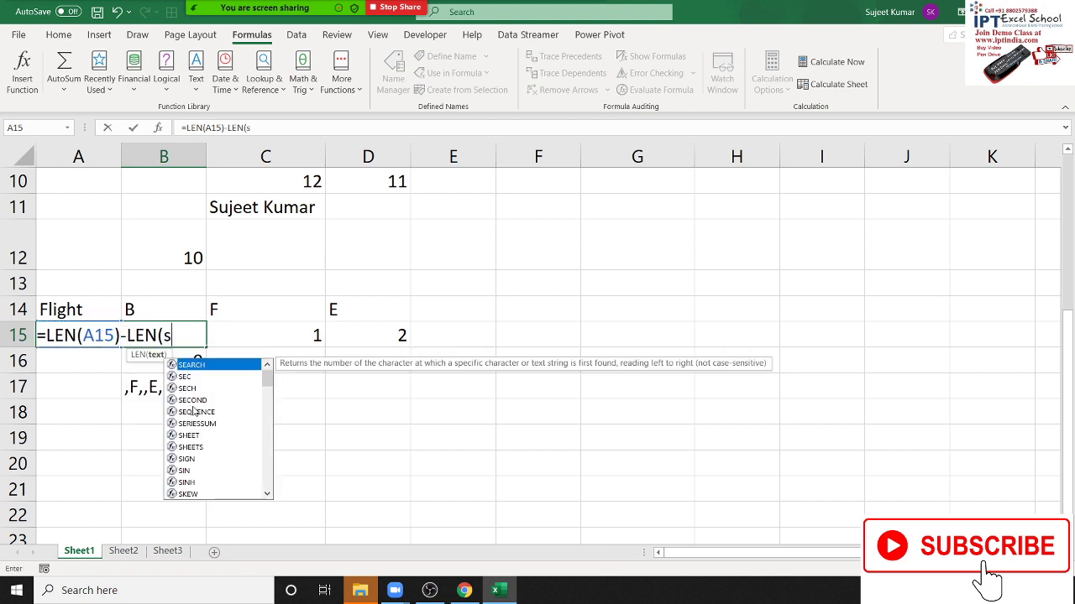
type("ub")
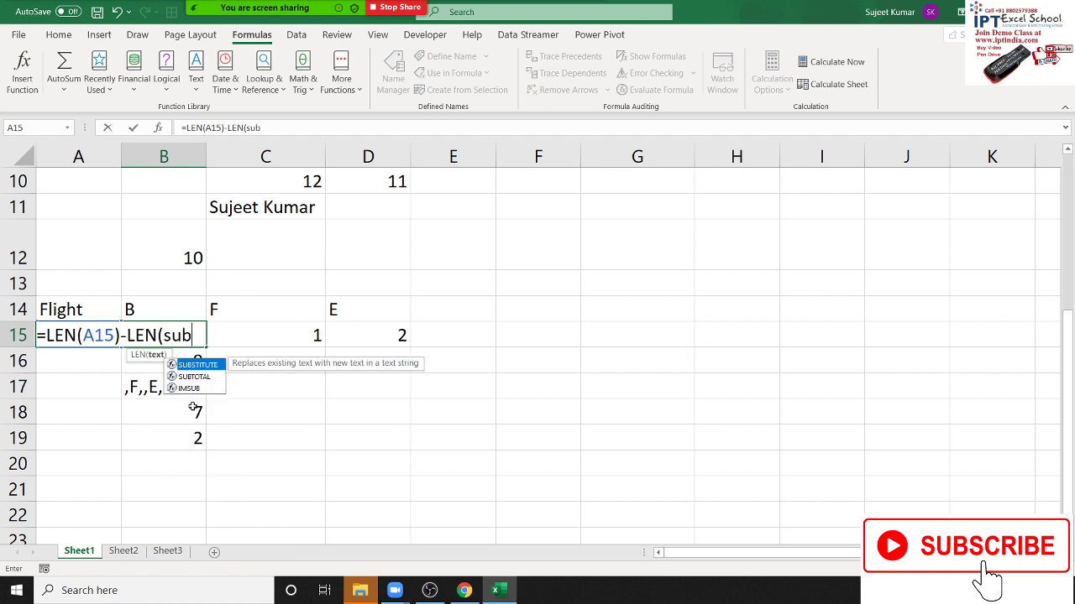
key("Tab")
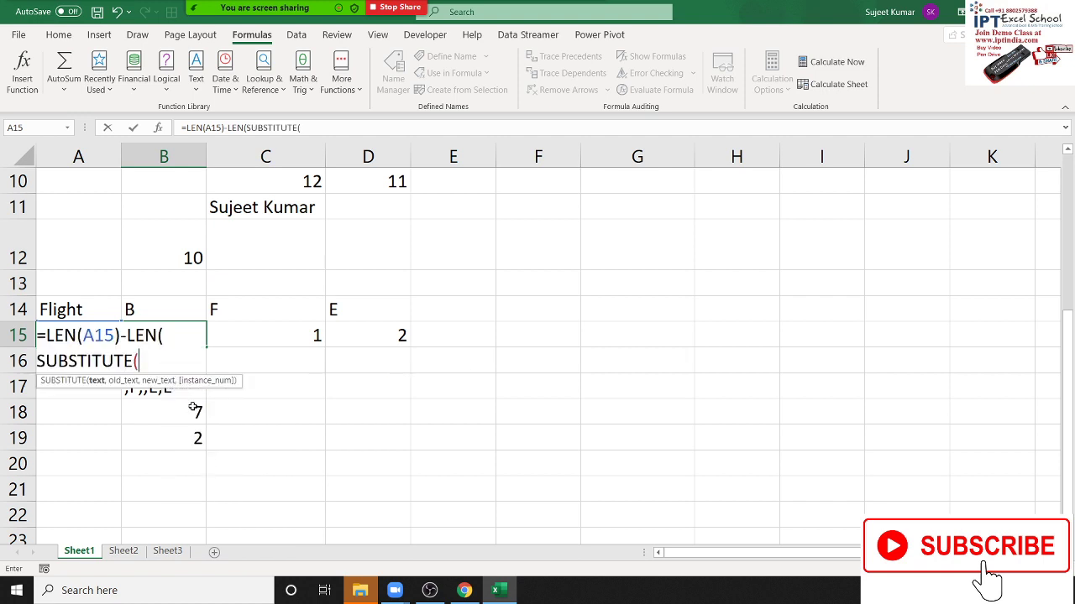
key("Up")
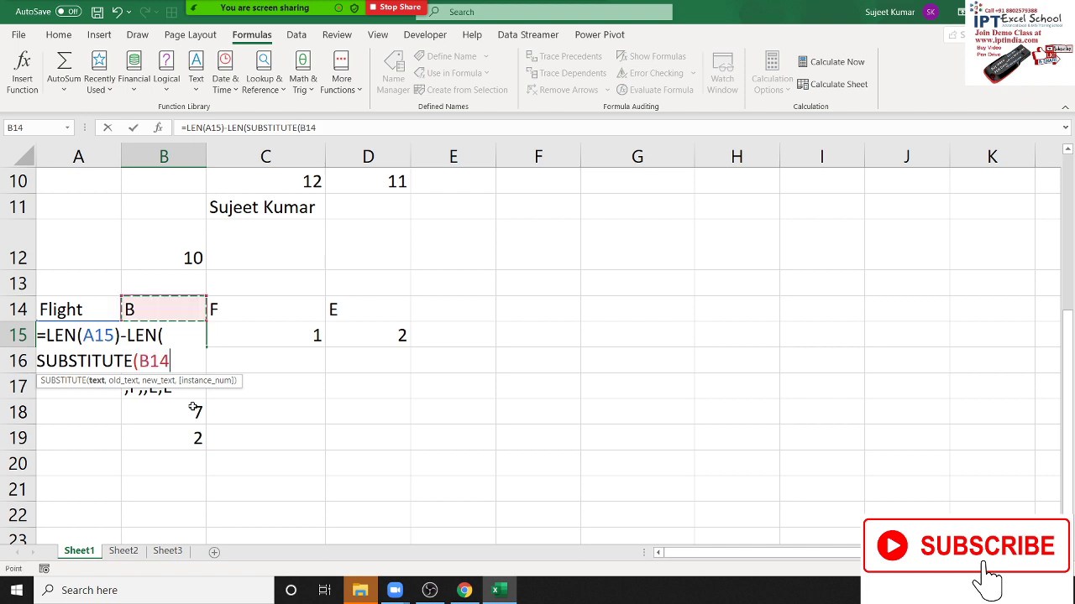
key("Down")
key("Down")
key("Up")
key("Up")
key("Left")
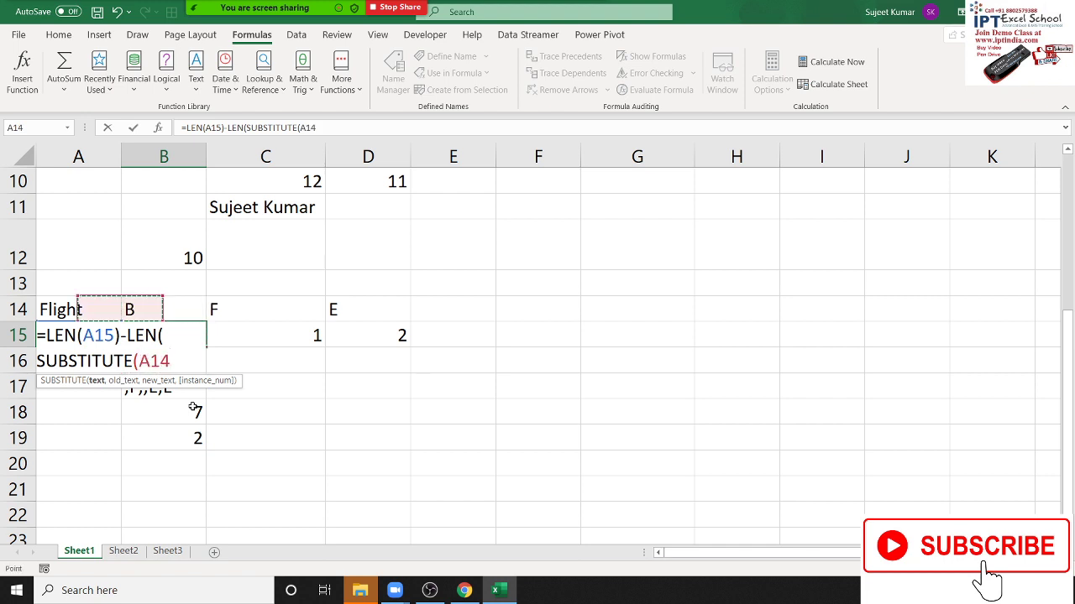
key("Down")
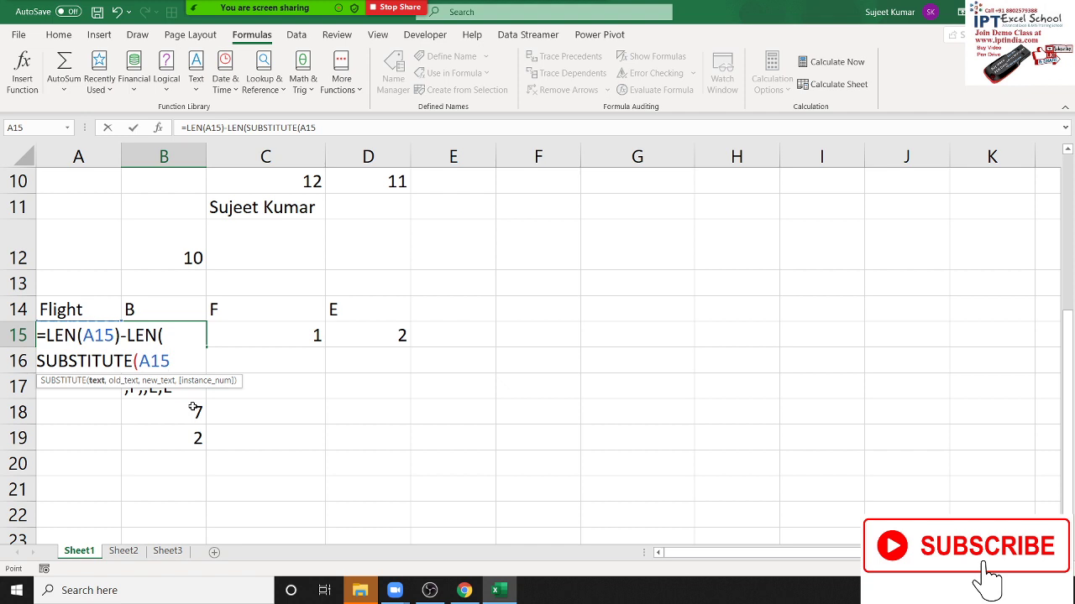
type(",")
key("Up")
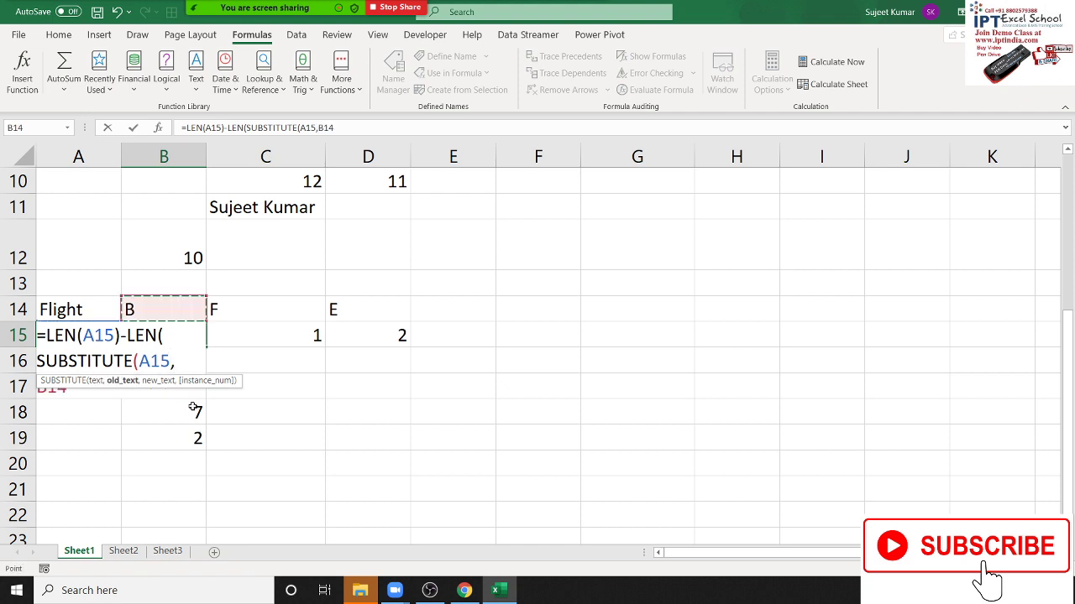
type(",\"")
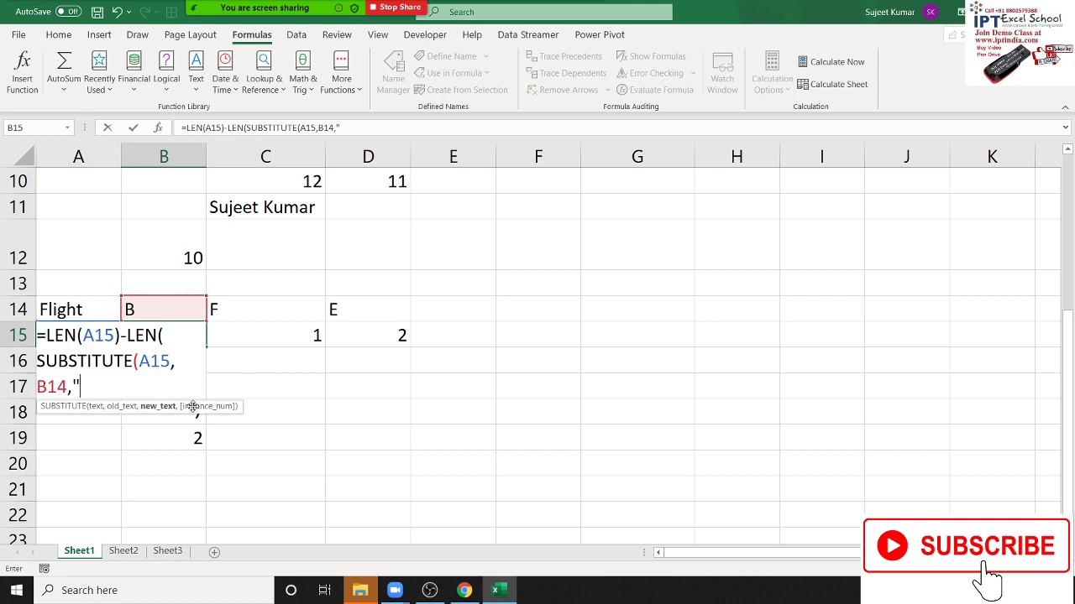
type("\"))")
key("Return")
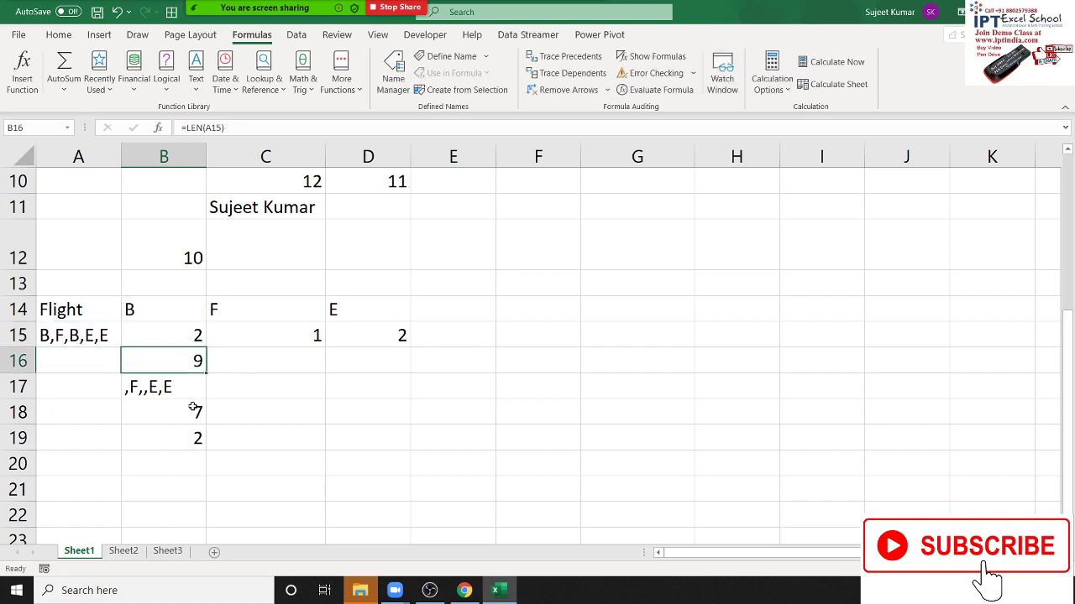
key("Up")
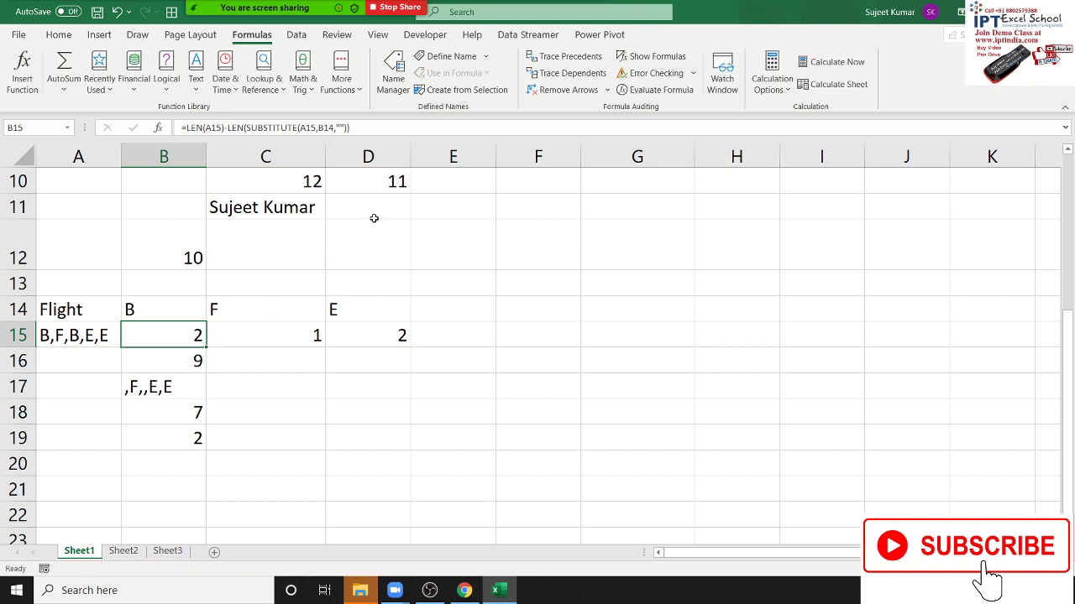
Make both A15 references in B15's formula absolute as $A$15
left_click(212, 128)
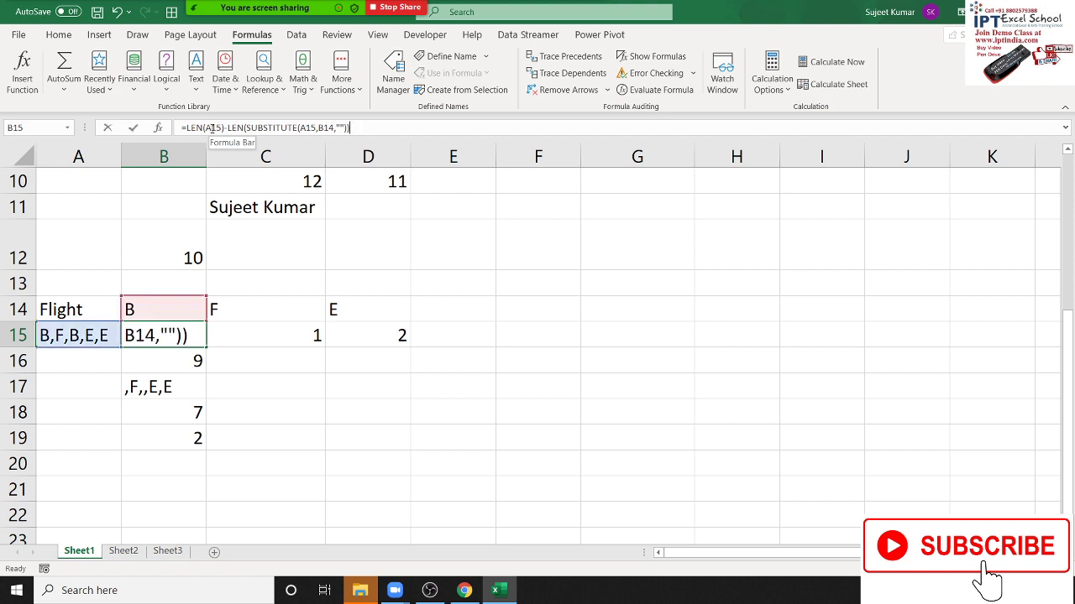
left_click(216, 151)
key("F4")
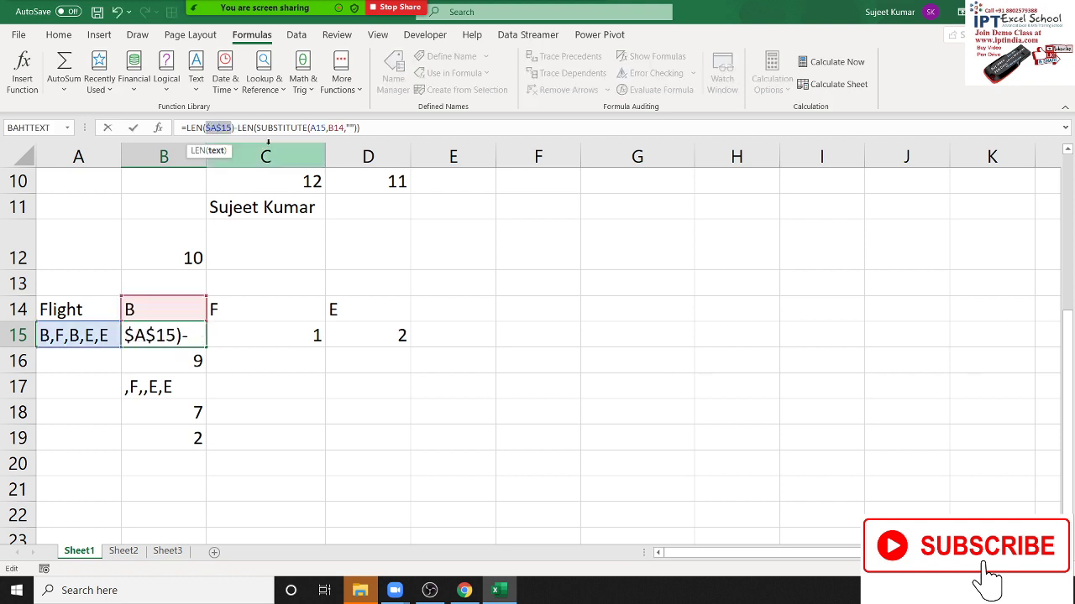
left_click(316, 128)
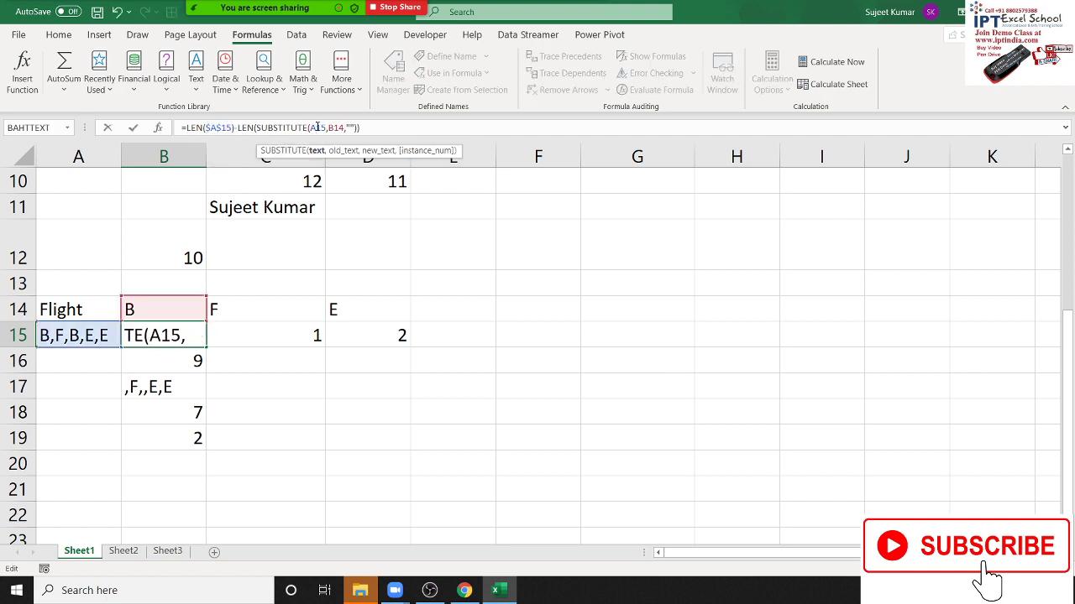
key("F4")
key("Return")
Fill the formula across B15:D15, counting F as 1 and E as 2
key("Up")
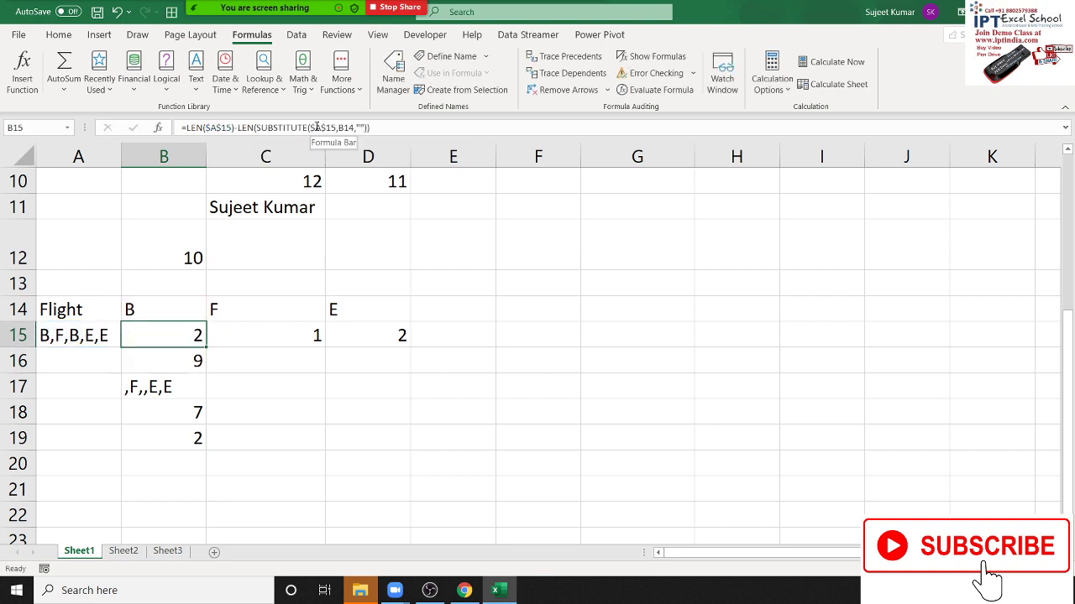
key("shift+Right")
key("shift+Right")
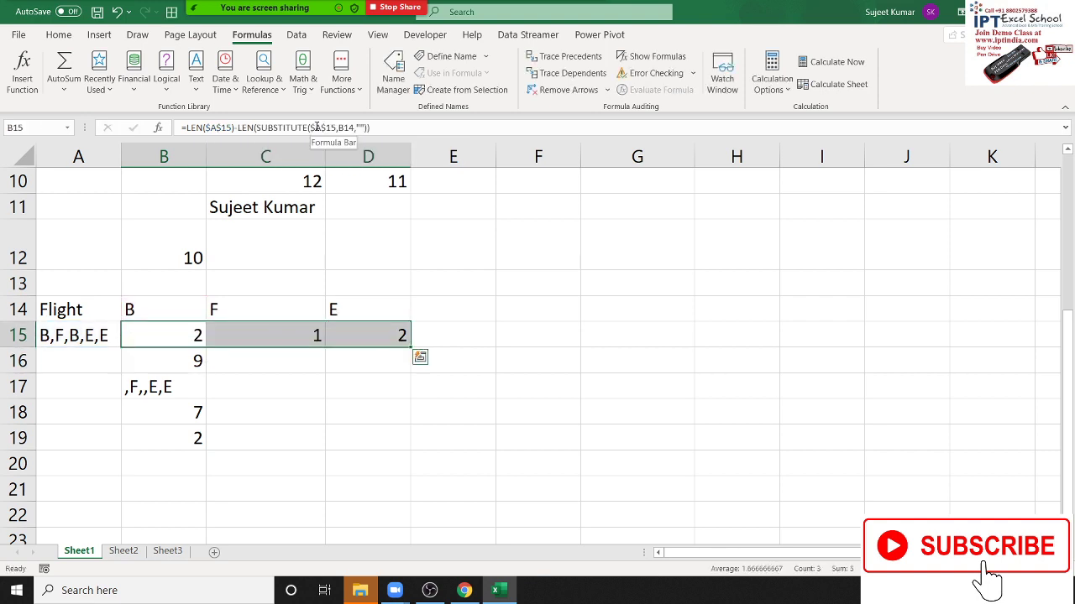
key("Right")
key("Right")
key("Left")
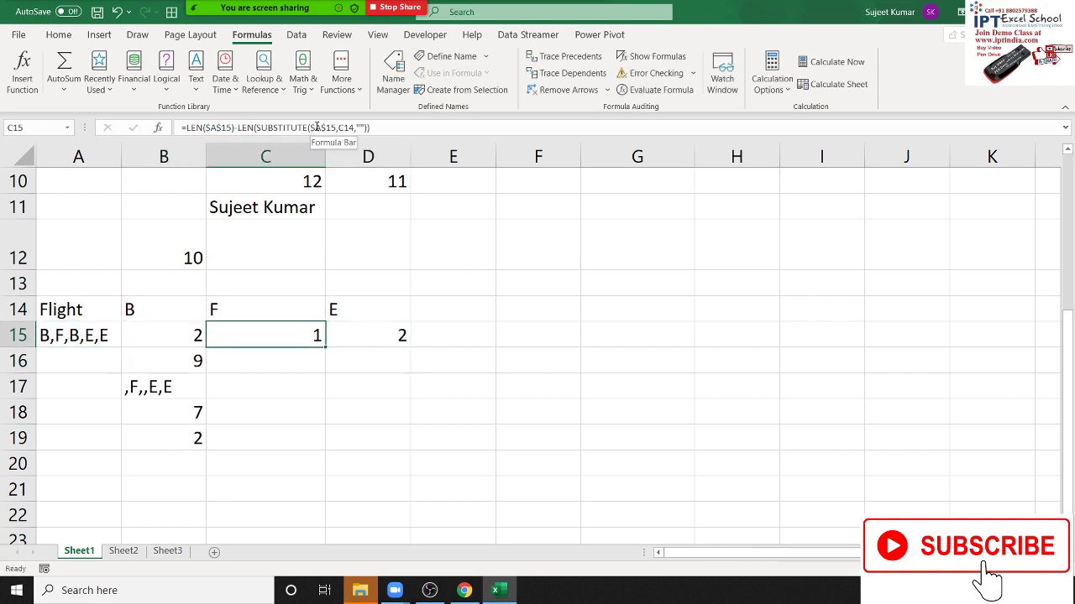
key("Left")
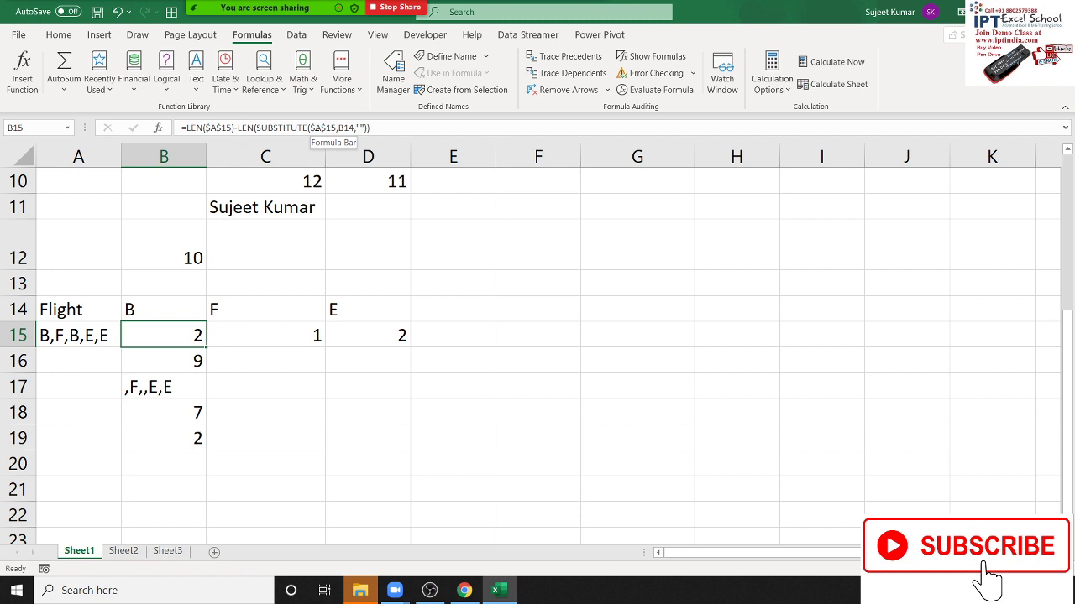
Review row 15's count formulas and the helper formulas in B16:B19
key("Right")
key("Right")
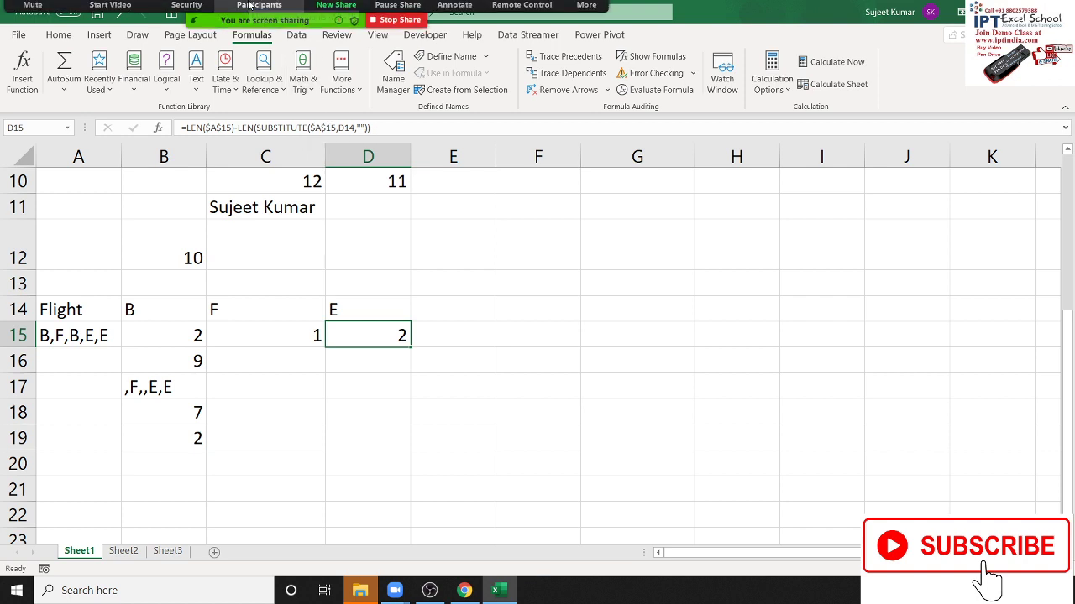
left_click(257, 18)
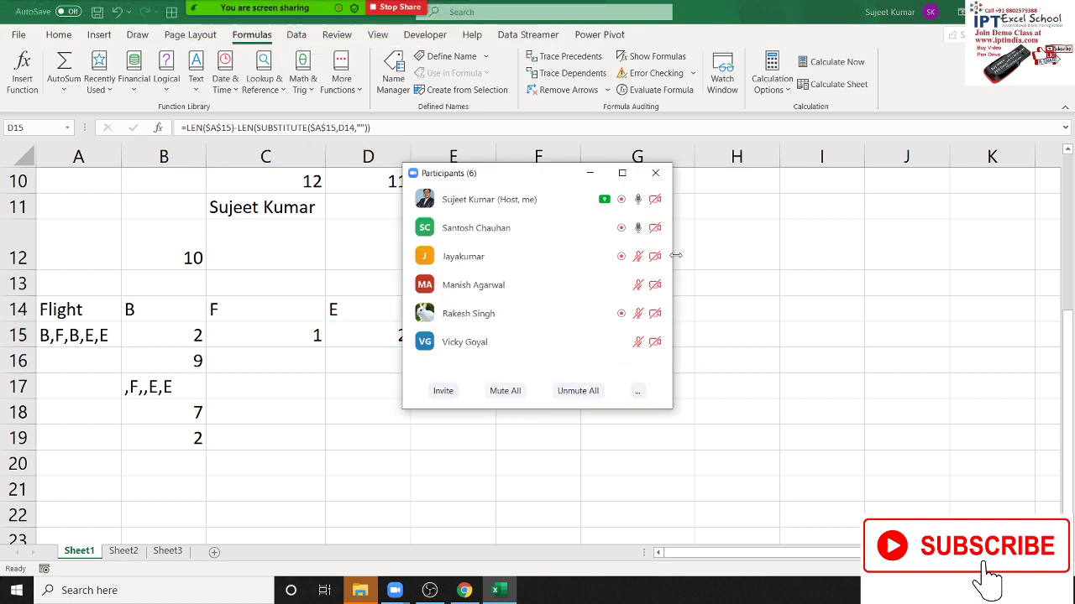
left_click(655, 174)
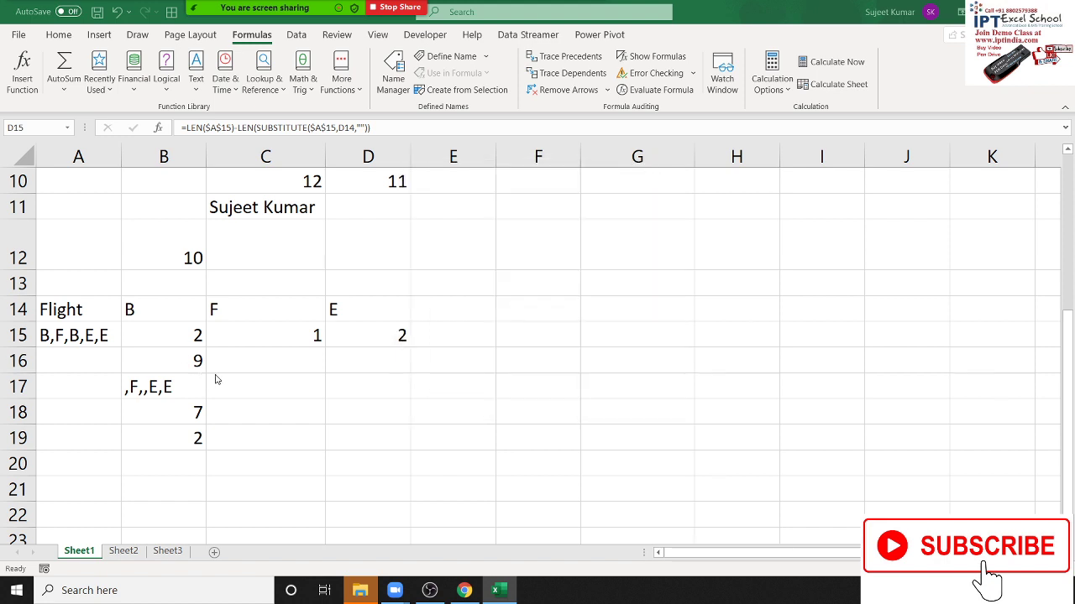
left_click(188, 386)
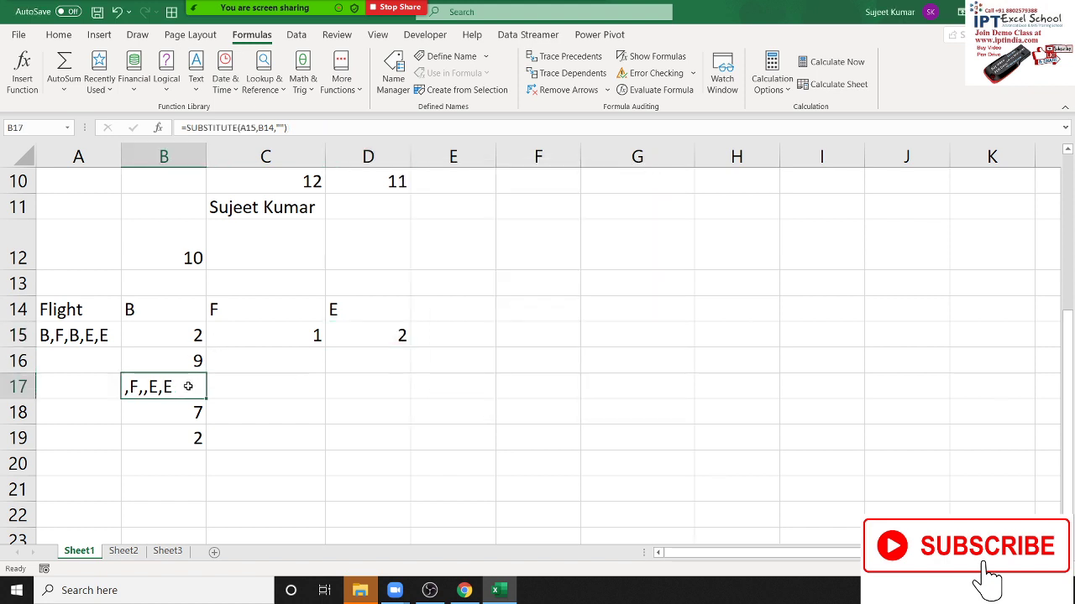
key("Up")
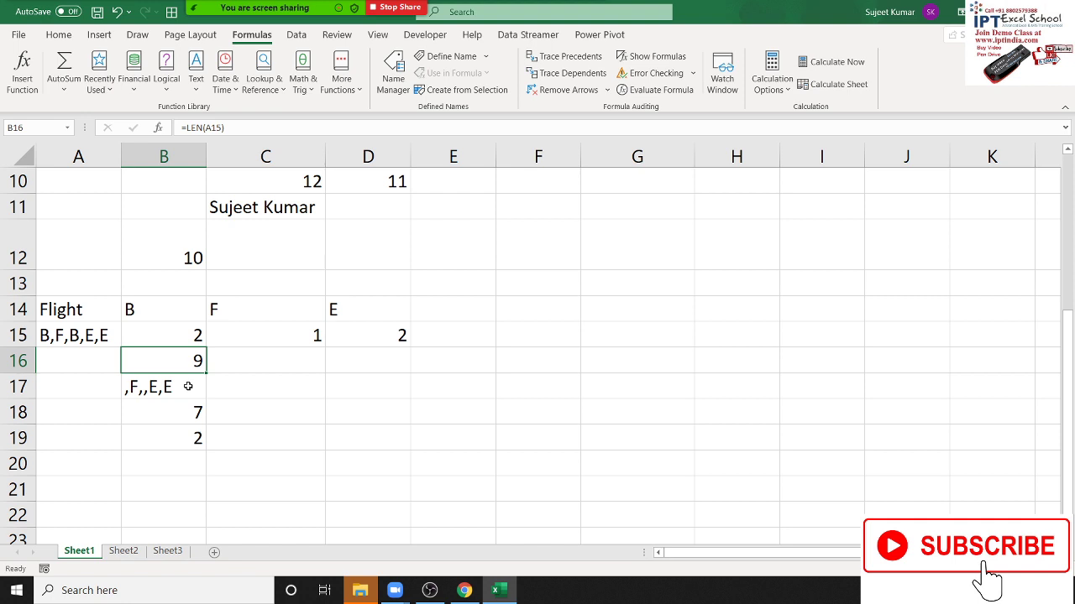
left_click(188, 386)
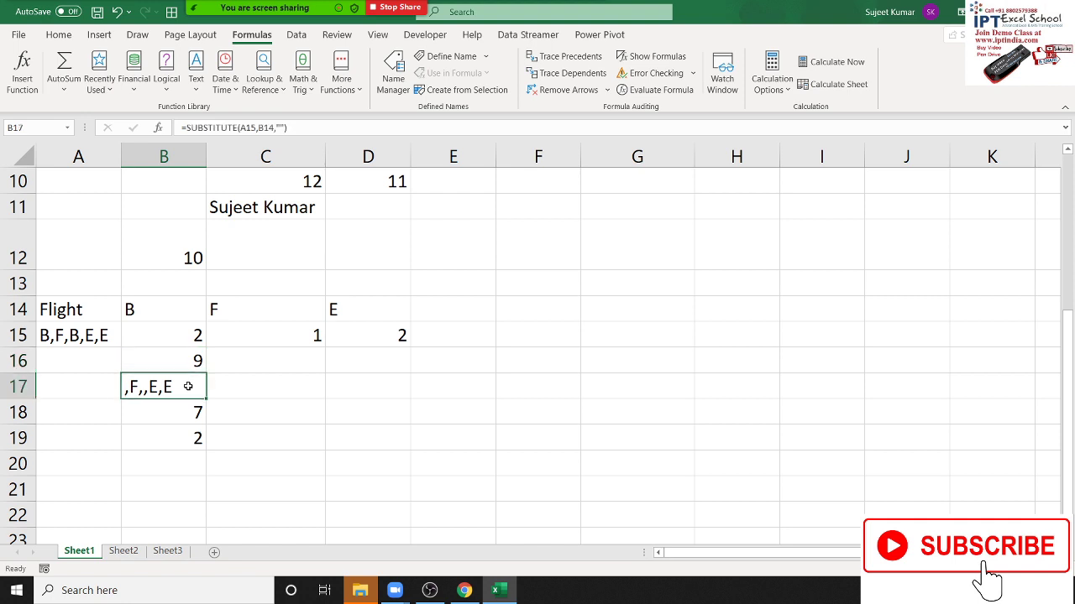
key("Down")
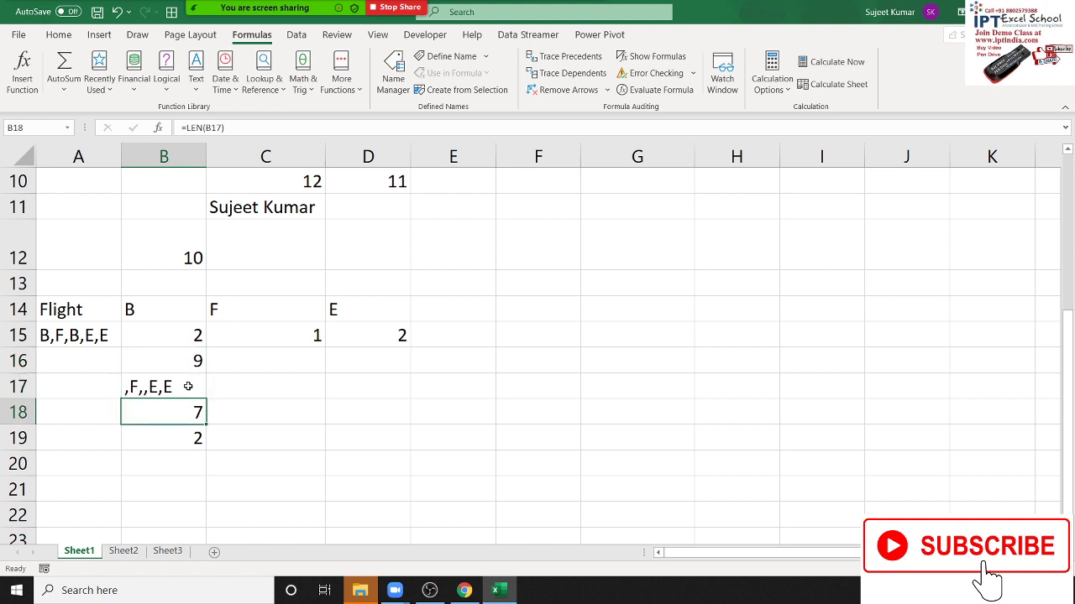
key("Down")
key("shift+Up")
key("shift+Up")
key("shift+Up")
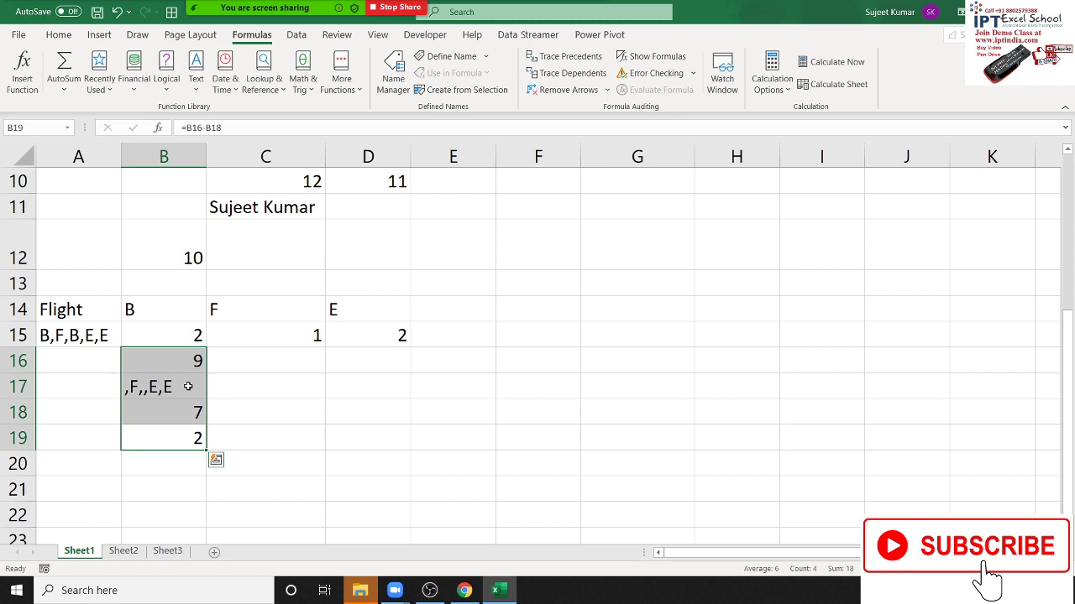
Make B15's first LEN reference relative by removing the $ signs from $A$15
key("Up")
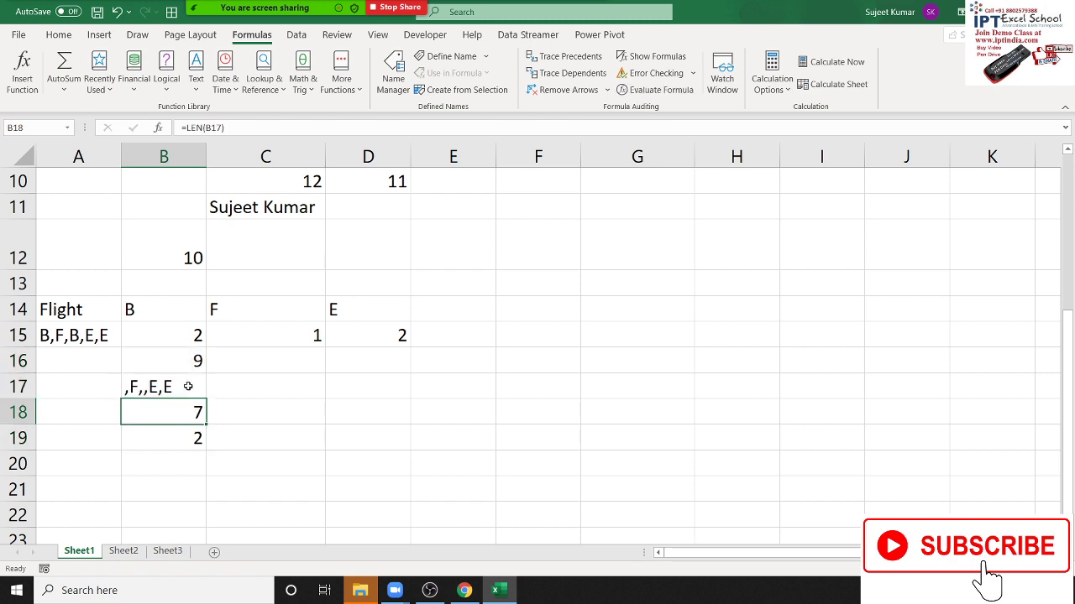
key("Up")
key("Up")
key("Up")
key("F2")
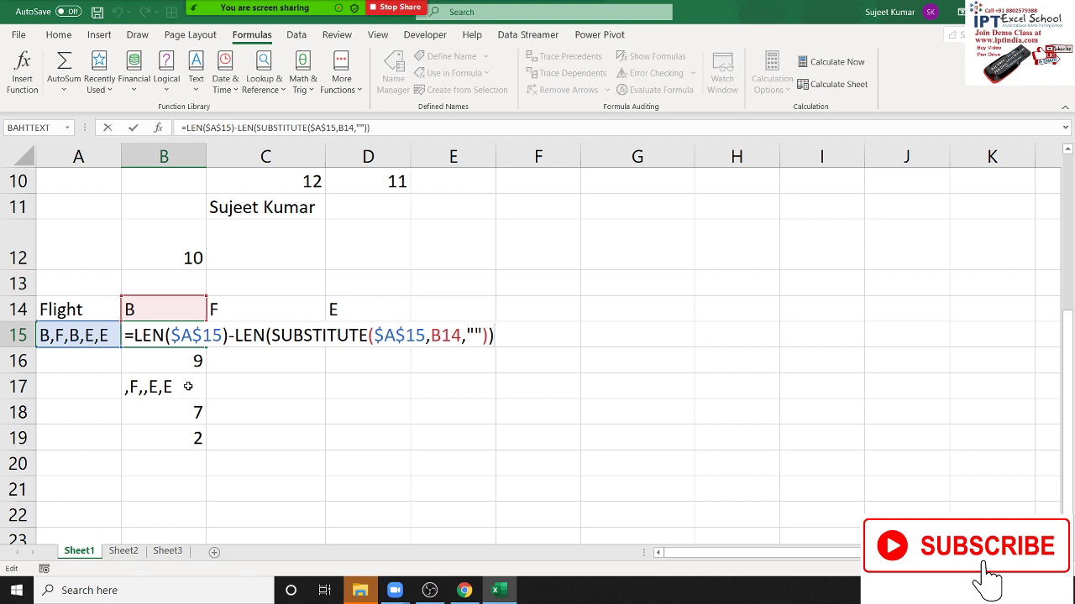
key("Left")
key("Left")
key("Left")
key("Left")
key("Left")
key("Left")
key("Left")
key("BackSpace")
key("Left")
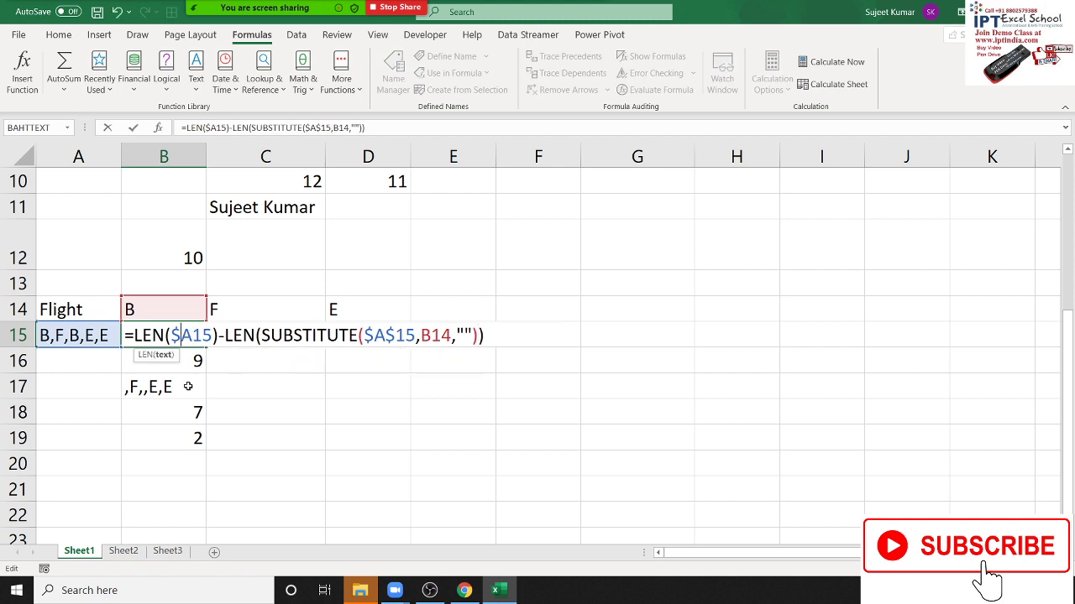
key("BackSpace")
key("Return")
Copy the B15 count formula right into C15 with Ctrl+R
key("Up")
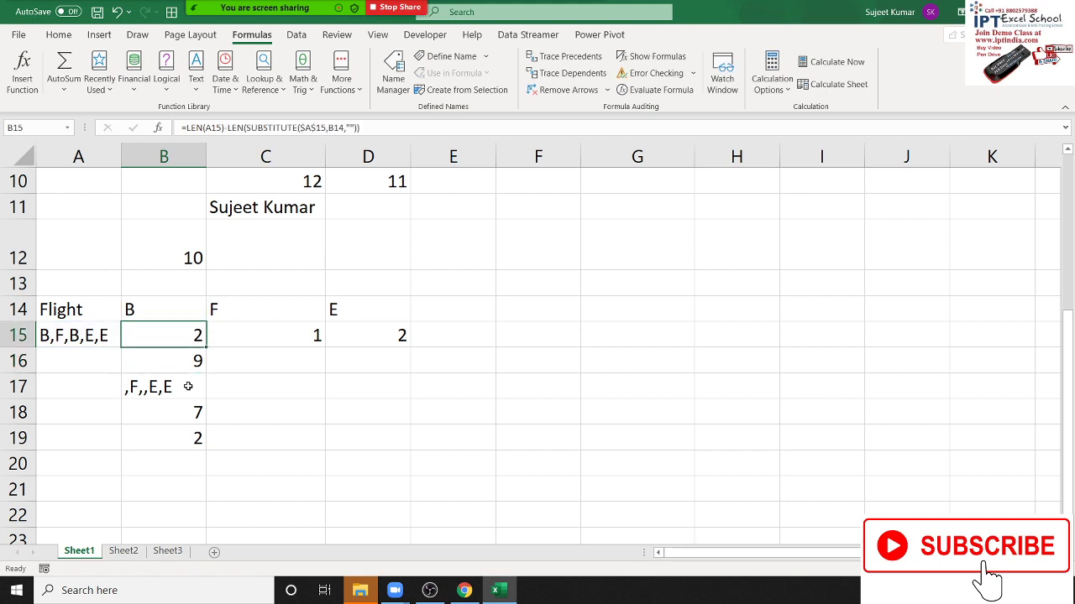
key("shift+Right")
key("ctrl+r")
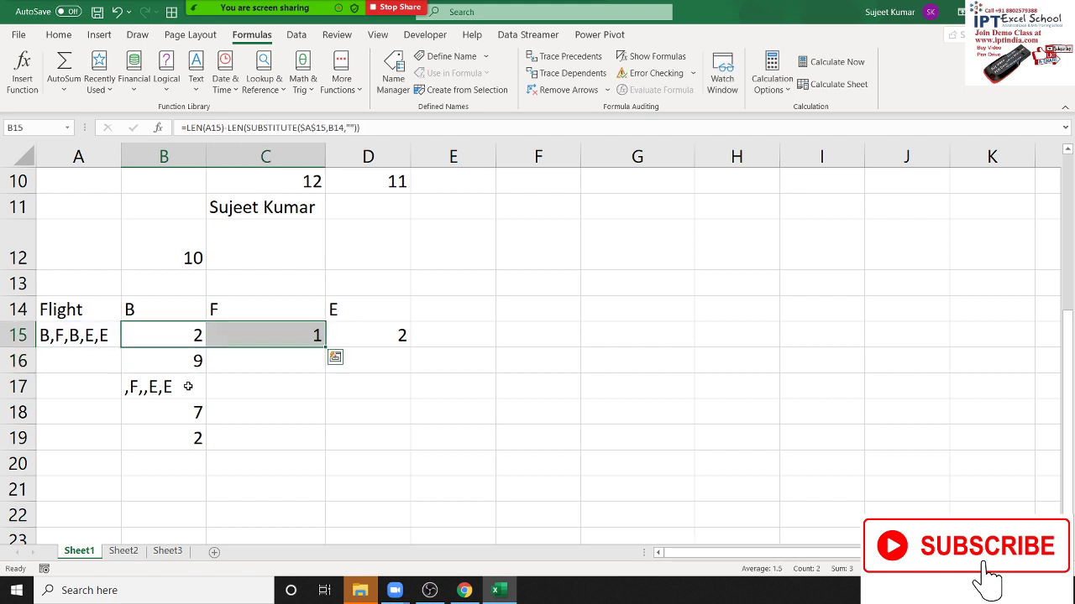
Inspect C15's formula, whose LEN reference shifted to B15, returning -7
key("Right")
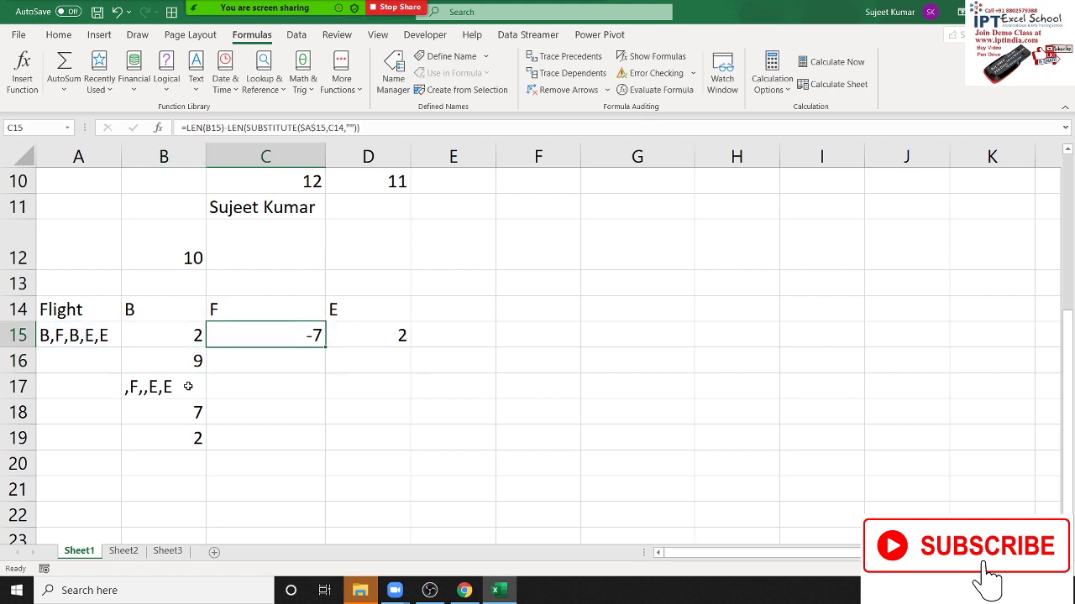
key("F2")
key("Left")
key("Left")
key("Left")
key("Left")
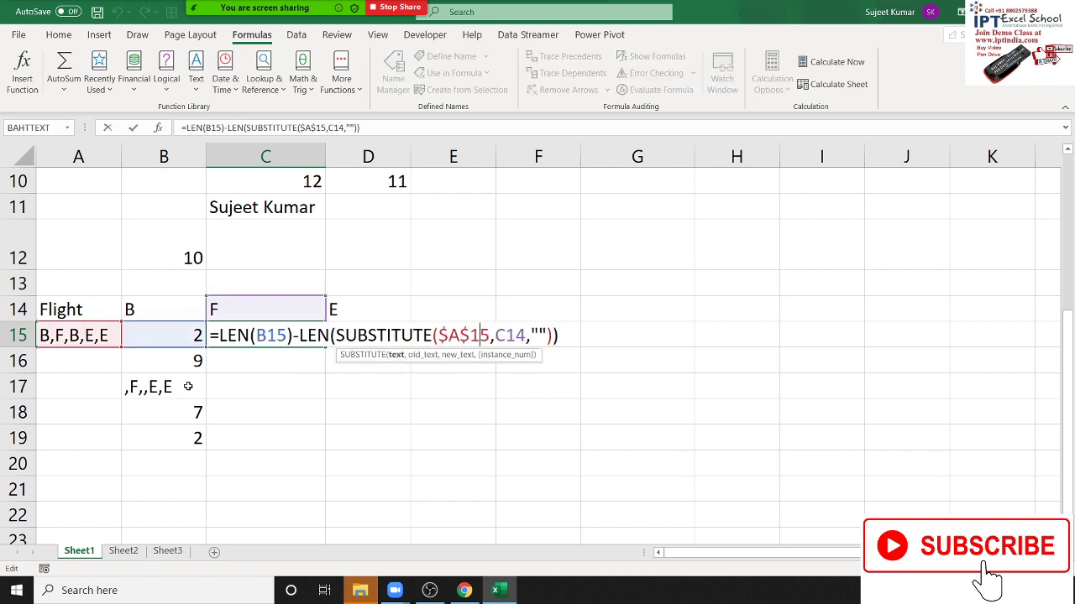
key("Left")
key("Left")
key("Left")
key("Left")
key("Left")
key("Left")
key("Left")
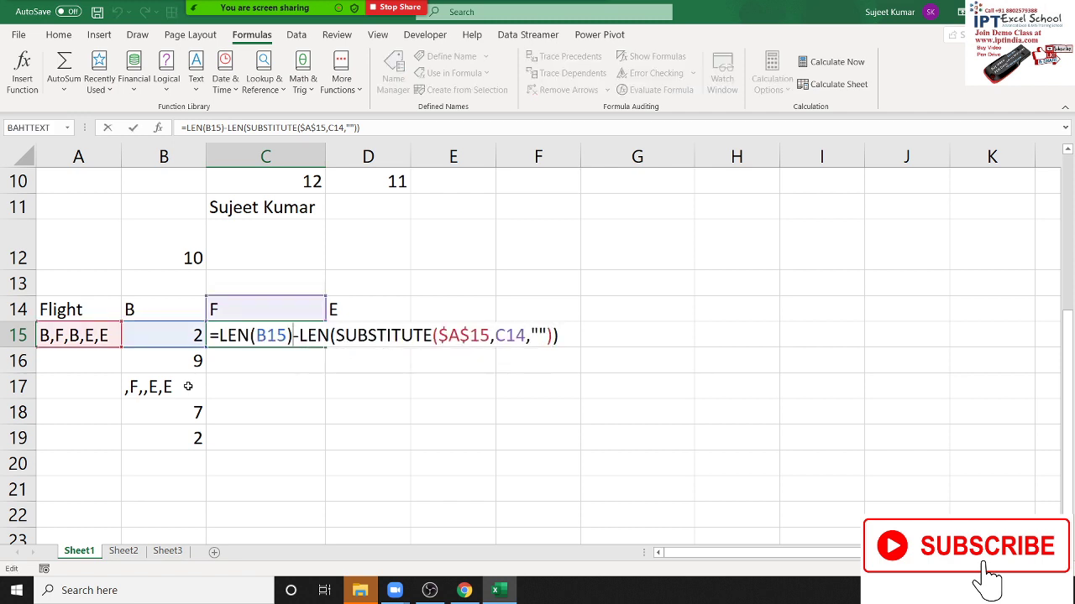
key("Left")
key("Left")
key("shift+Left")
key("shift+Left")
key("shift+Left")
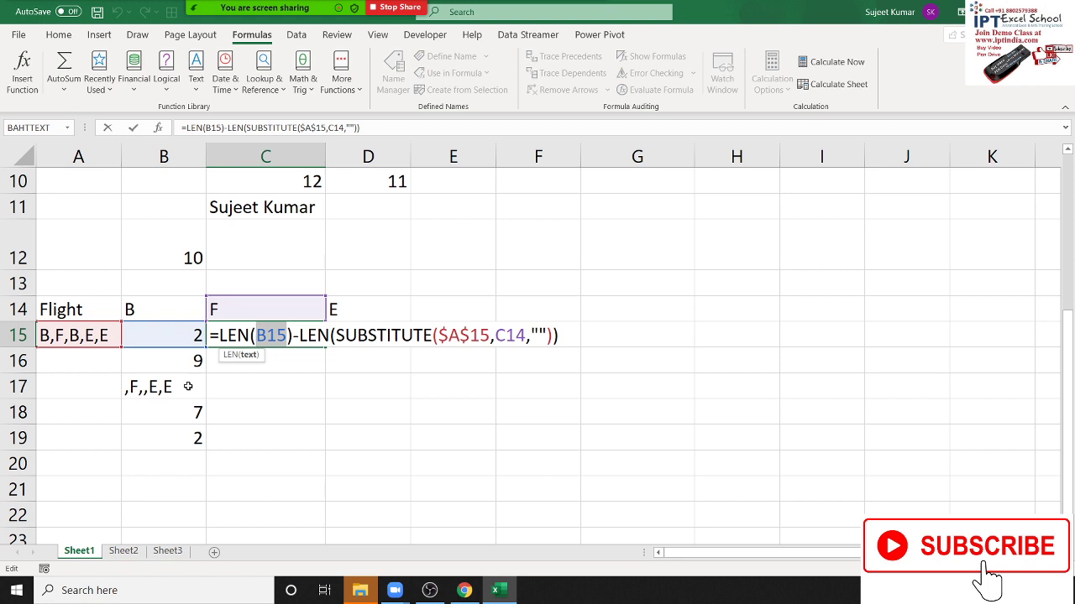
key("Escape")
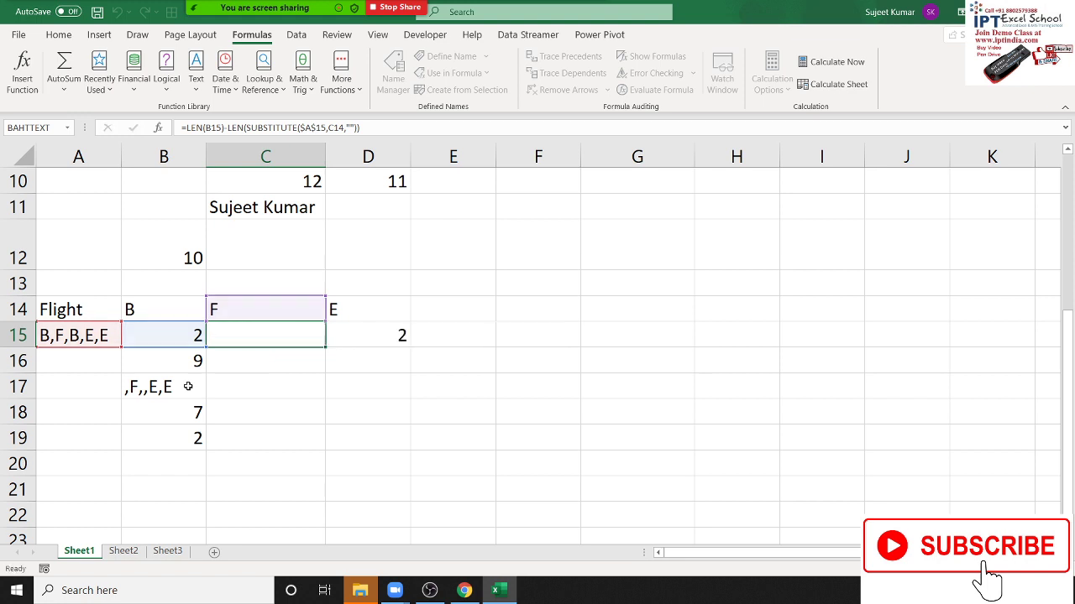
key("Left")
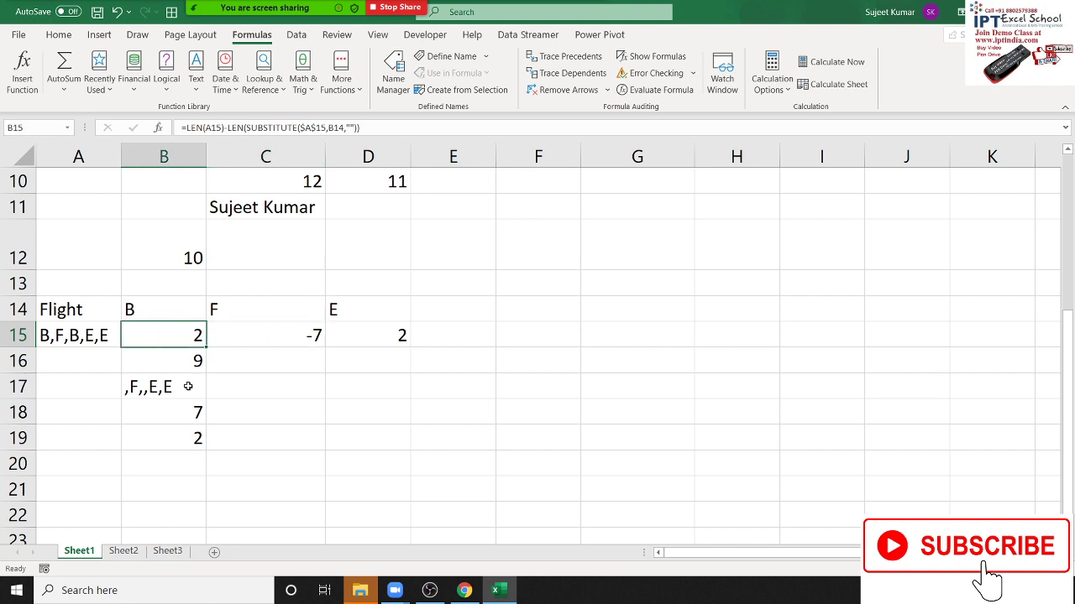
Lock column A in B15's LEN reference as $A15 and fill the formula across to D15
key("F2")
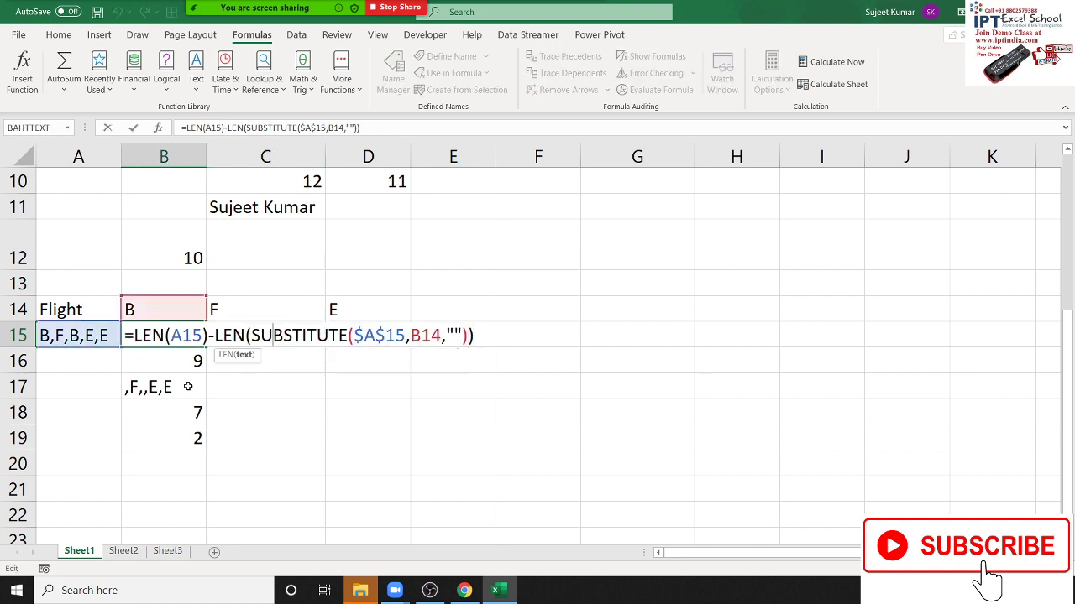
key("Left")
key("Left")
key("Left")
key("Left")
key("Left")
type("$")
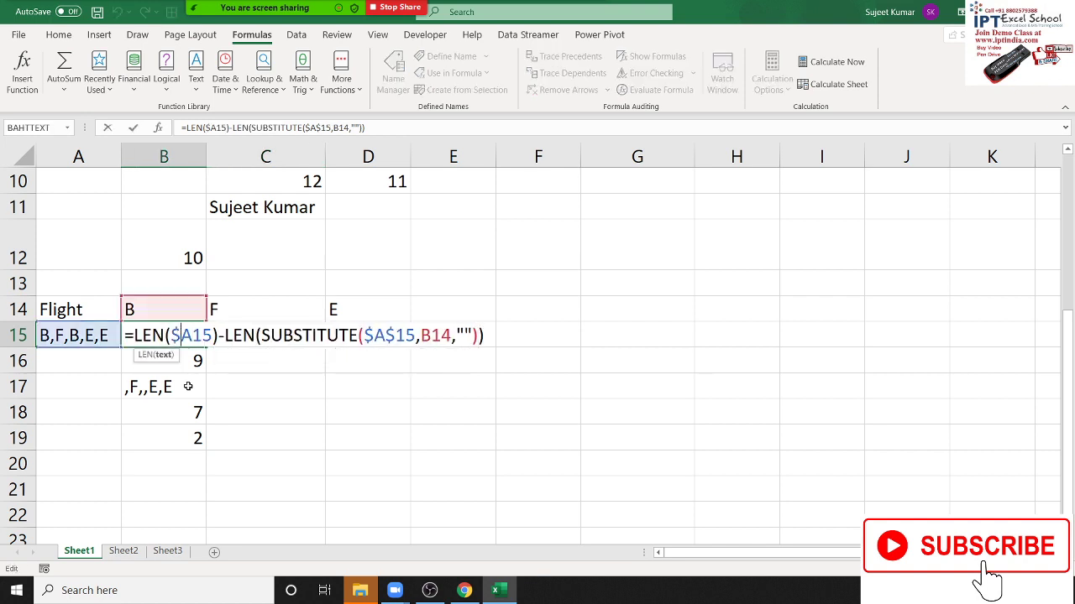
key("Return")
key("Up")
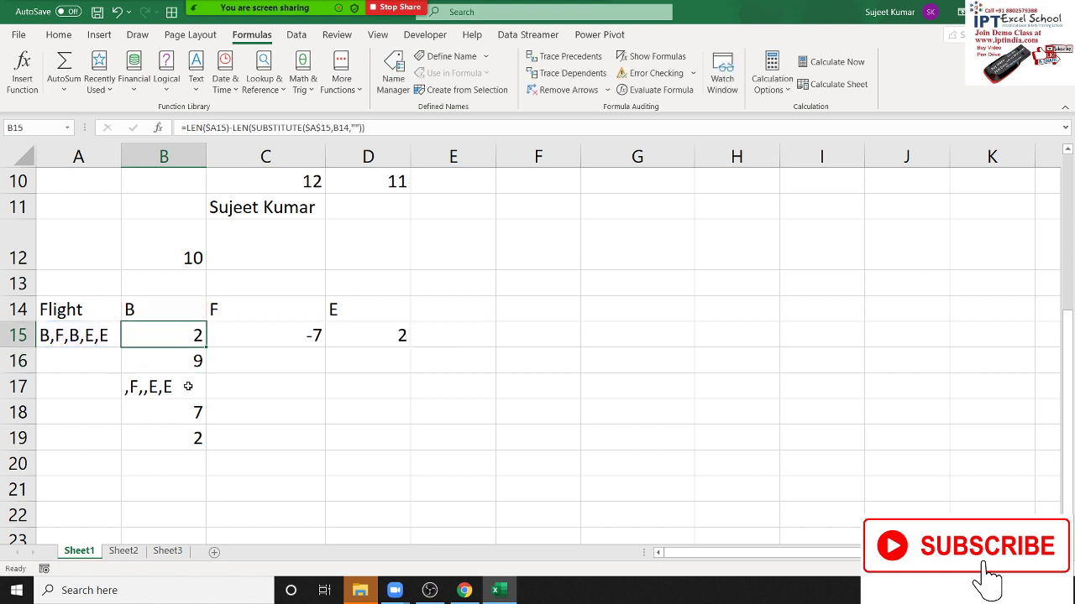
key("shift+Right")
key("shift+Right")
key("ctrl+r")
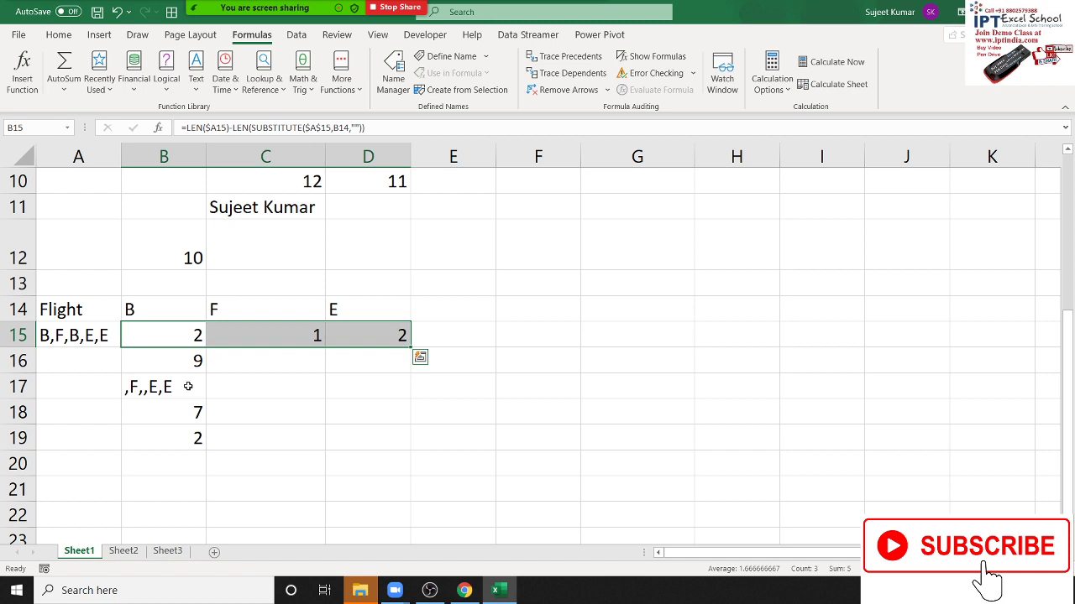
Unlock the row in SUBSTITUTE's $A$15 reference so it reads $A15
key("Left")
key("Right")
key("F2")
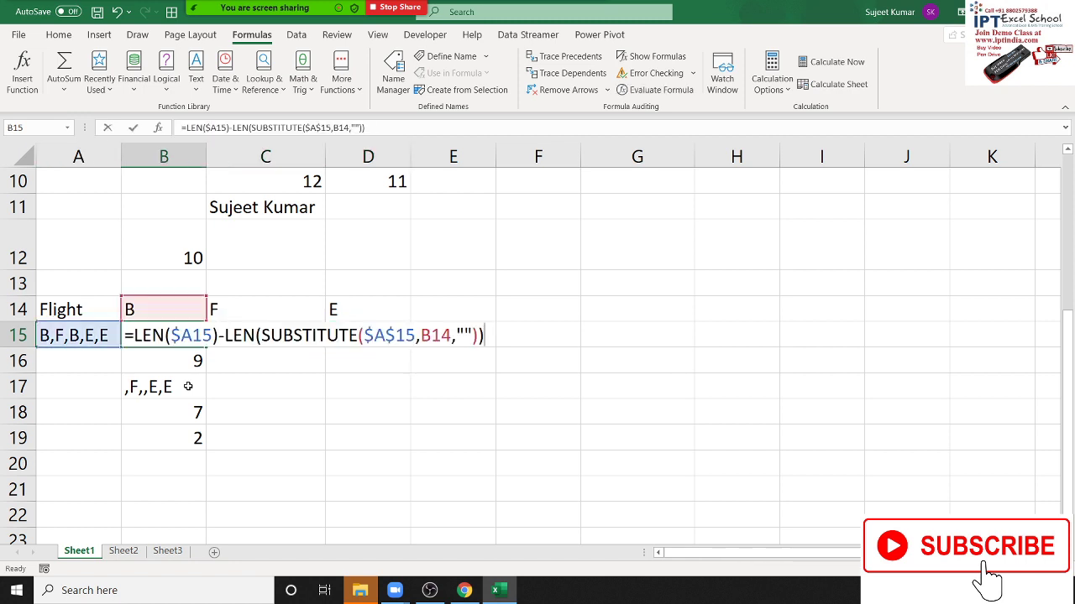
key("Left")
key("Left")
key("Left")
key("Left")
key("Left")
key("Left")
key("Left")
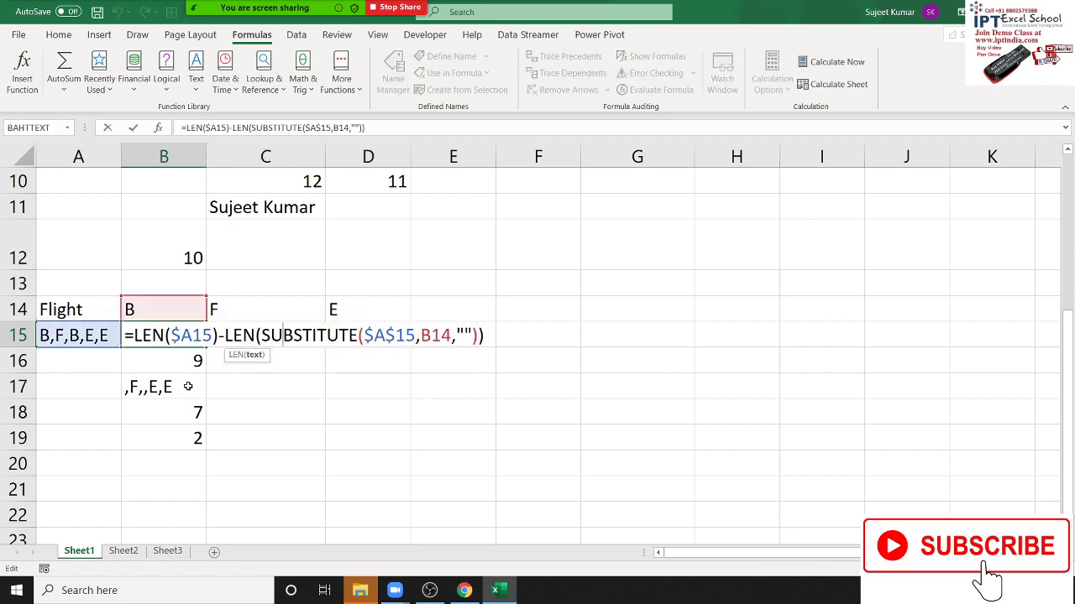
key("Right")
key("Right")
key("Right")
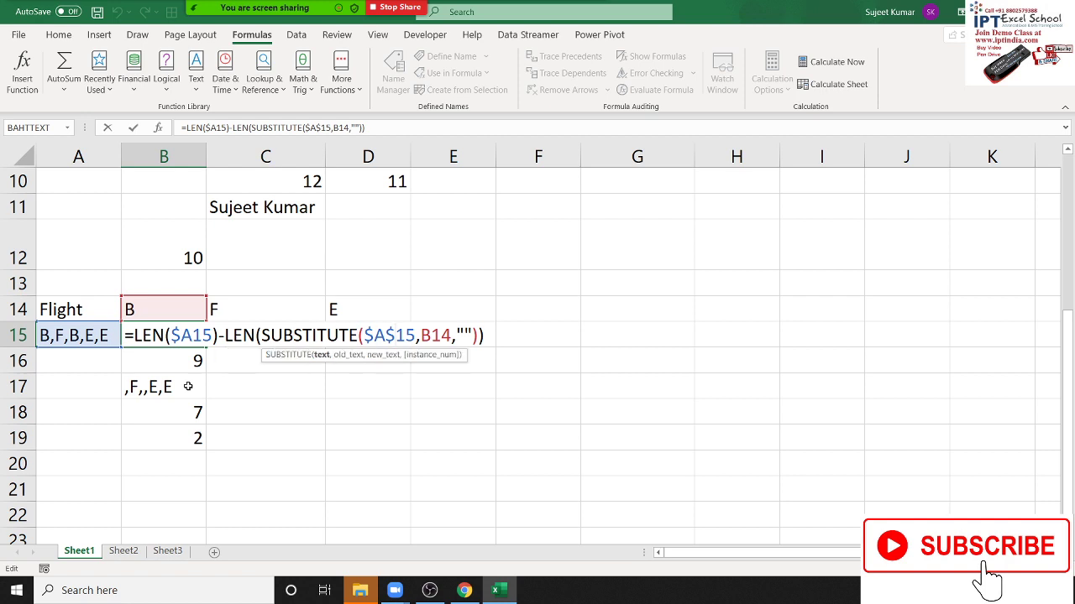
key("BackSpace")
key("Left")
key("Left")
key("Left")
key("Left")
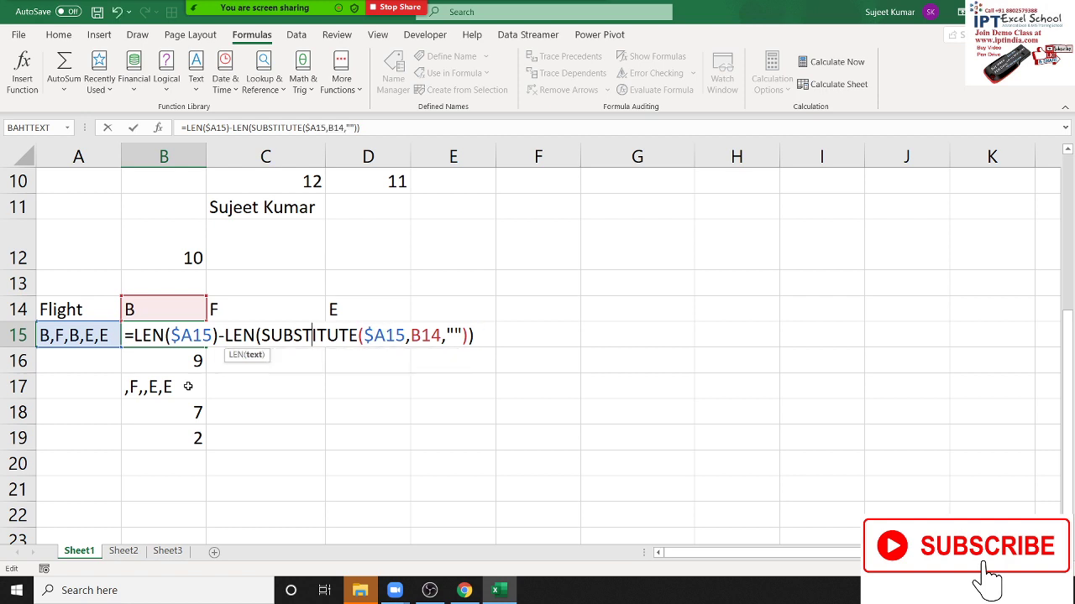
key("Left")
key("Left")
key("Left")
key("Return")
Review B15's =LEN($A15)-LEN(SUBSTITUTE($A15,B14,"")) against the list B,F,B,E,E; C15 and D15 show 1 and 2
key("Up")
key("shift+Down")
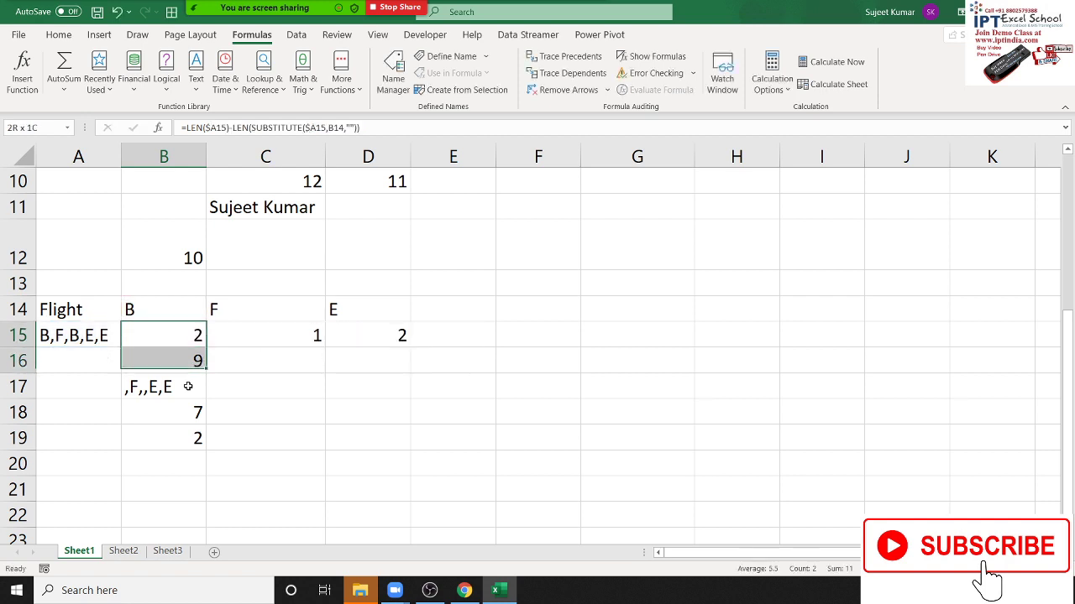
key("Left")
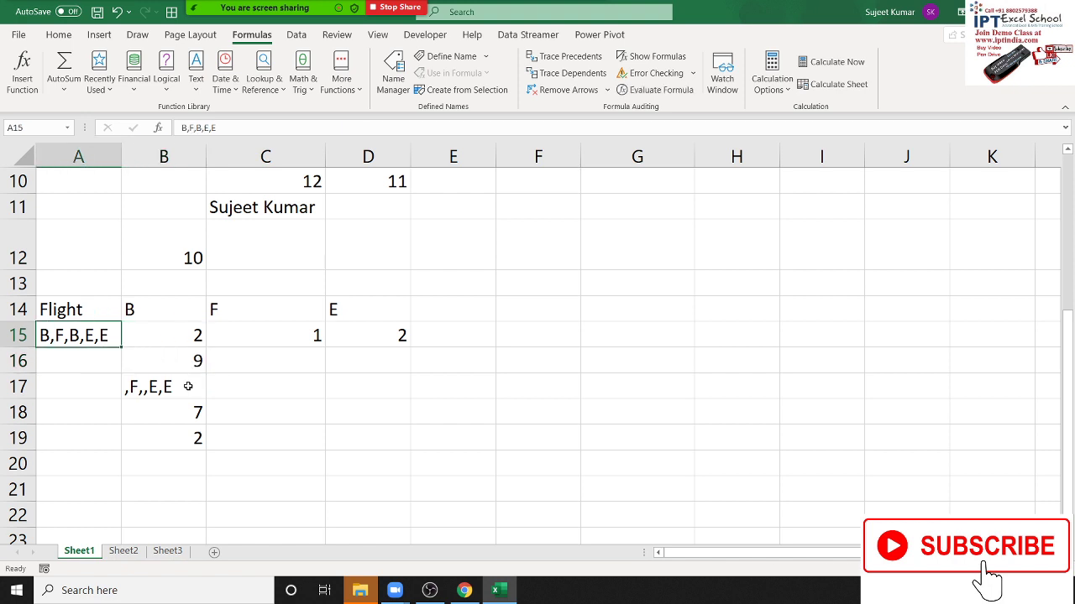
key("Down")
key("Down")
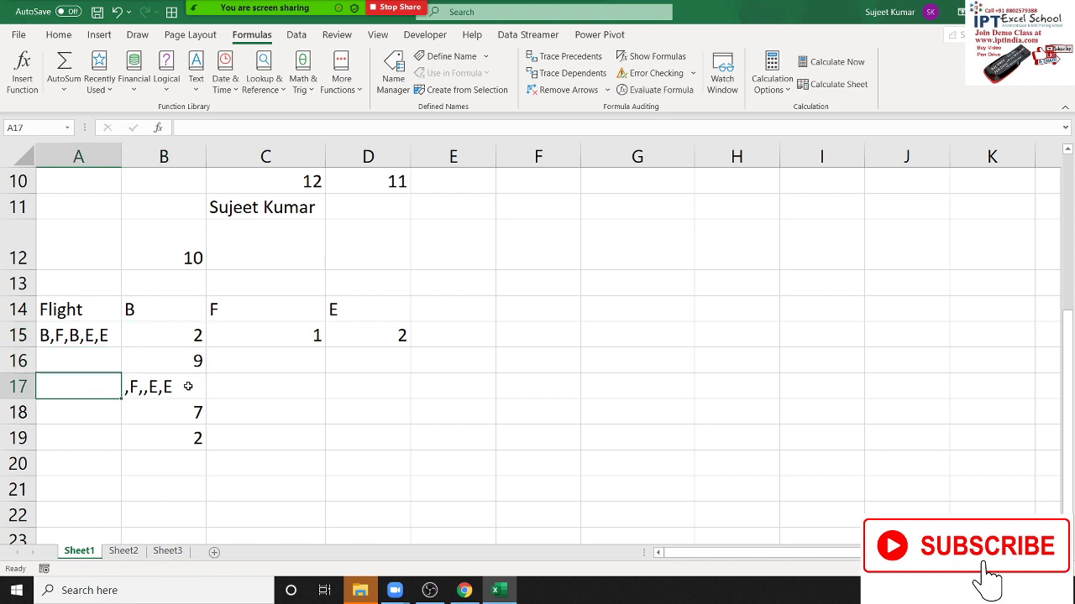
key("Up")
key("Up")
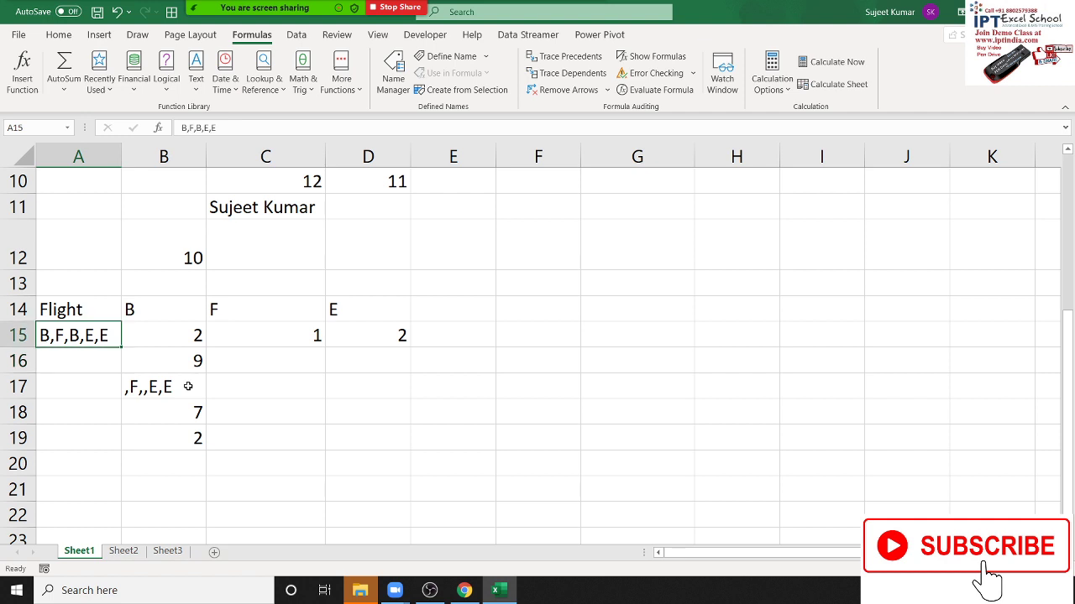
key("Right")
key("F2")
key("ctrl+Left")
key("ctrl+Left")
key("ctrl+Left")
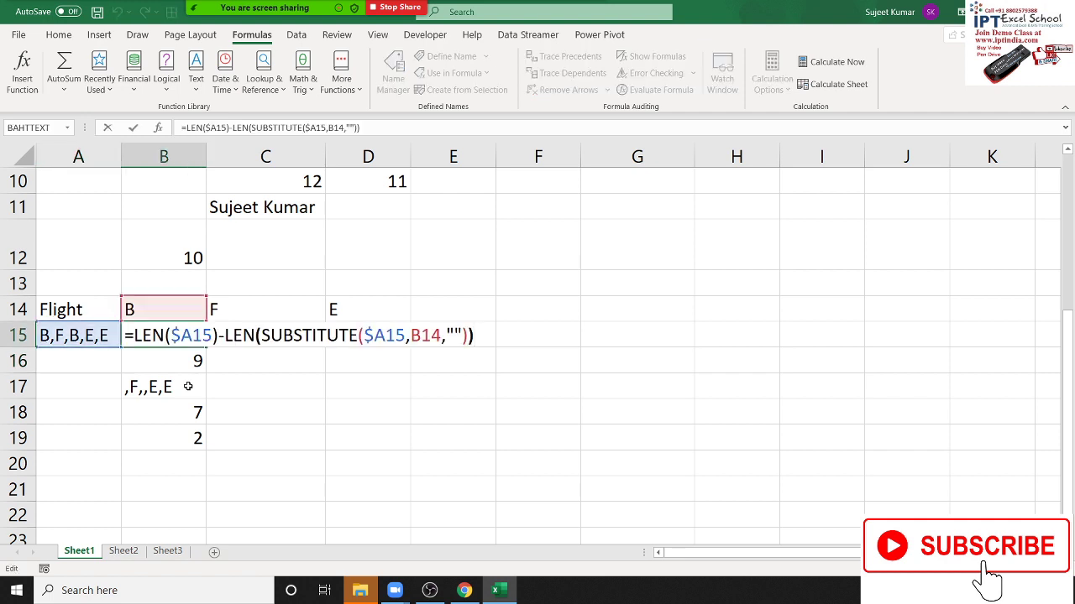
key("Home")
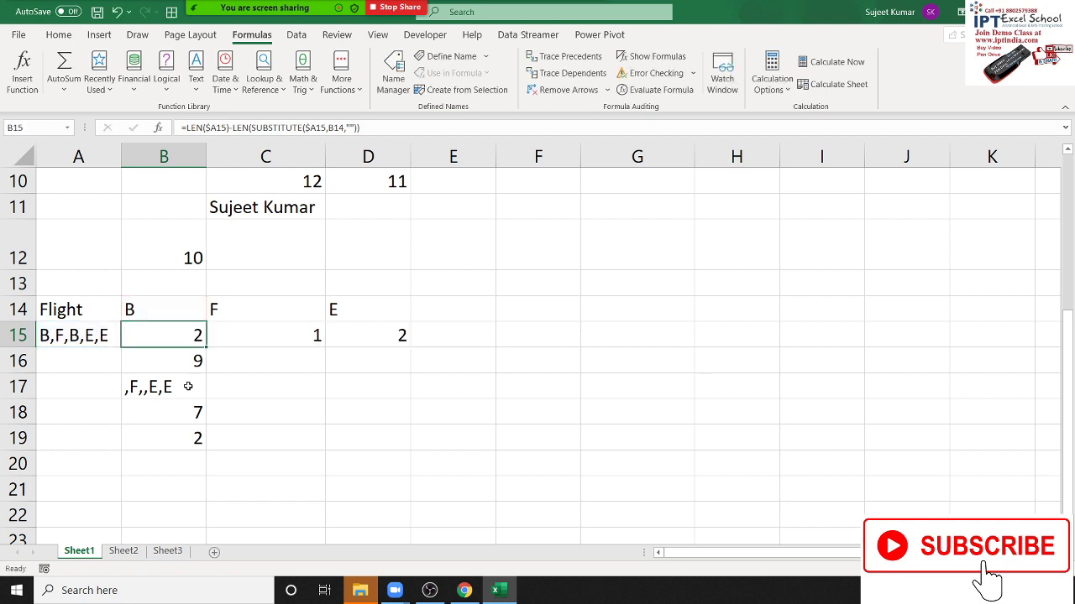
Enter the flight list AI,JF,AA,UF,RF in cell A21, fixing typos along the way
scroll(331, 432, "up", 1)
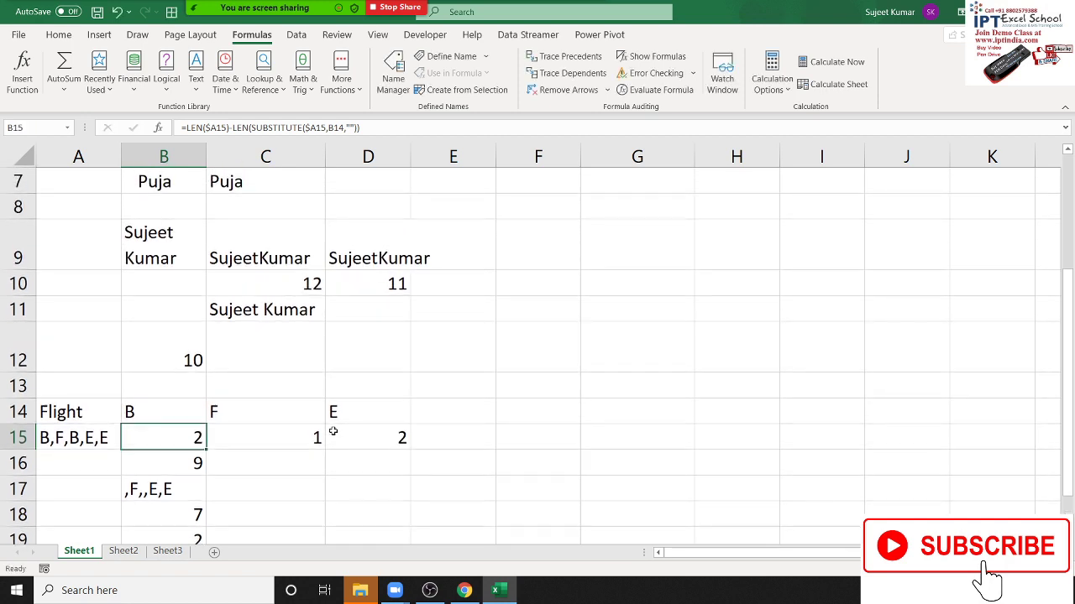
scroll(331, 432, "down", 3)
left_click(115, 309)
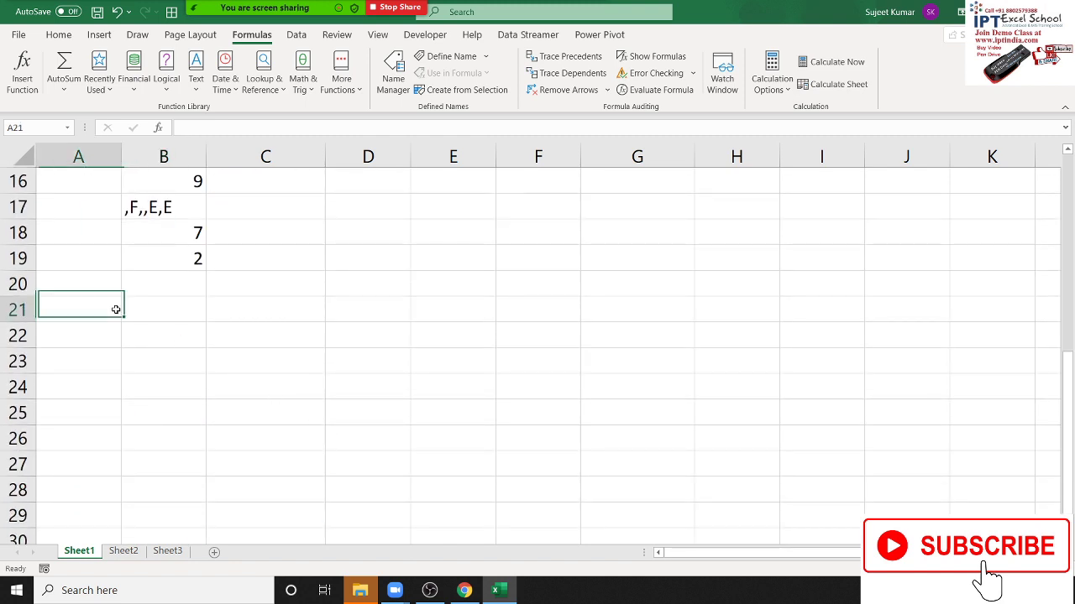
scroll(133, 346, "down", 1)
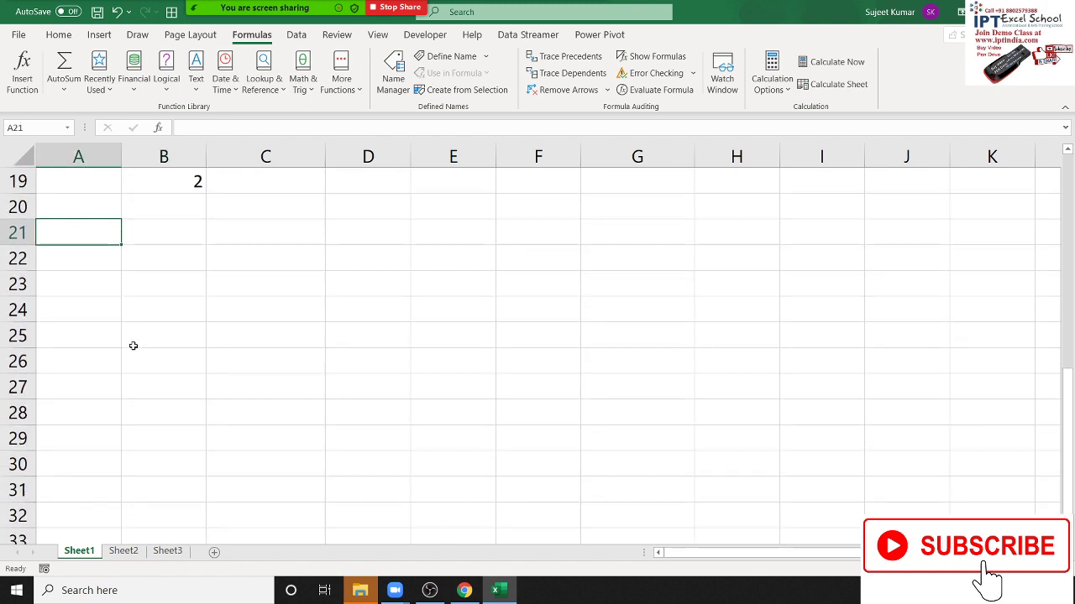
scroll(133, 346, "up", 1)
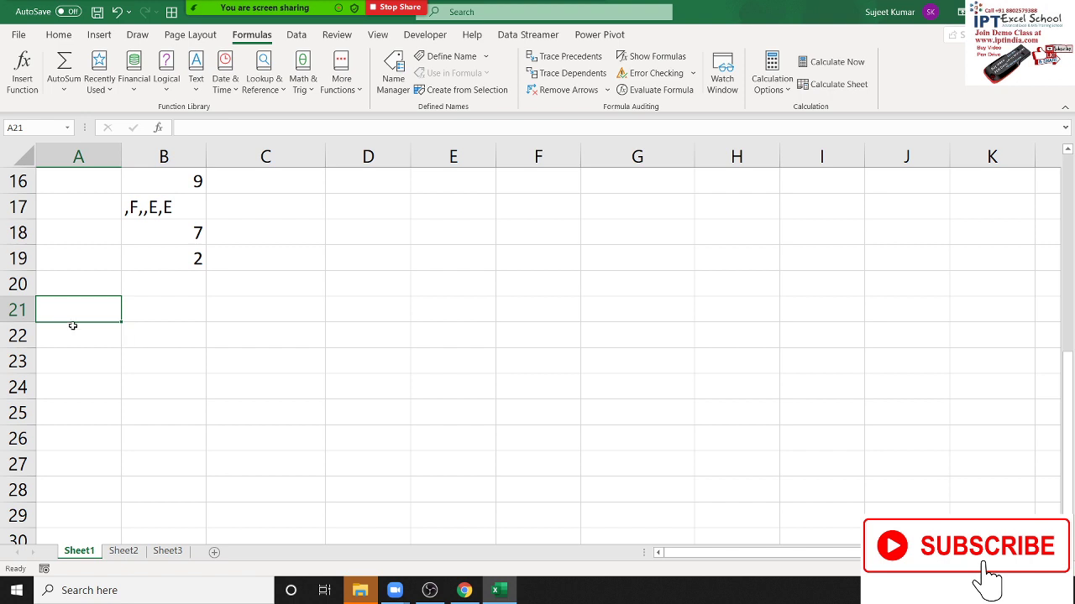
scroll(72, 326, "up", 3)
scroll(84, 454, "down", 3)
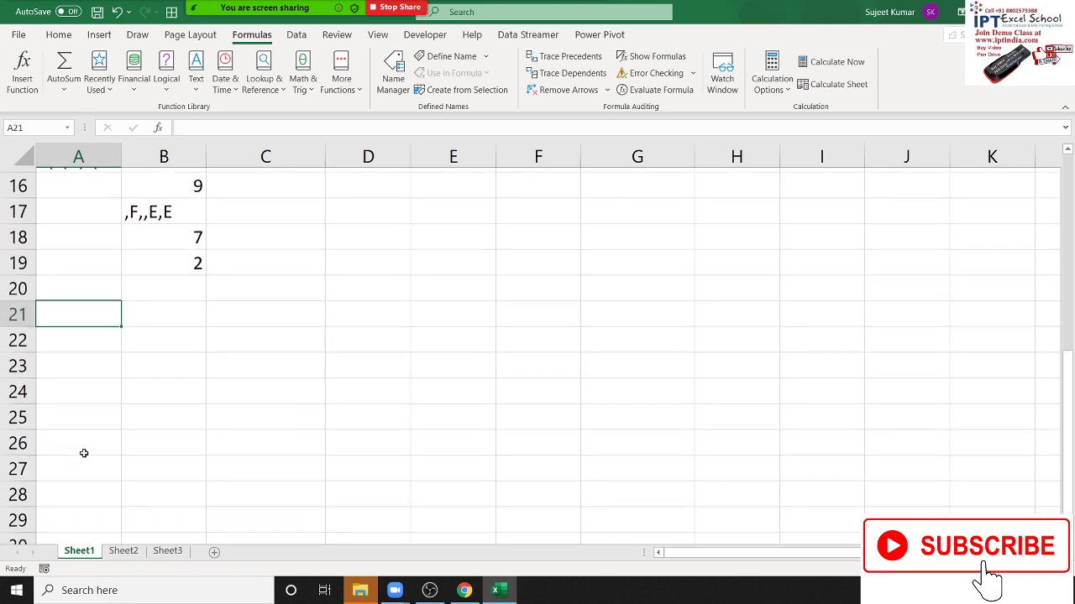
type("AA")
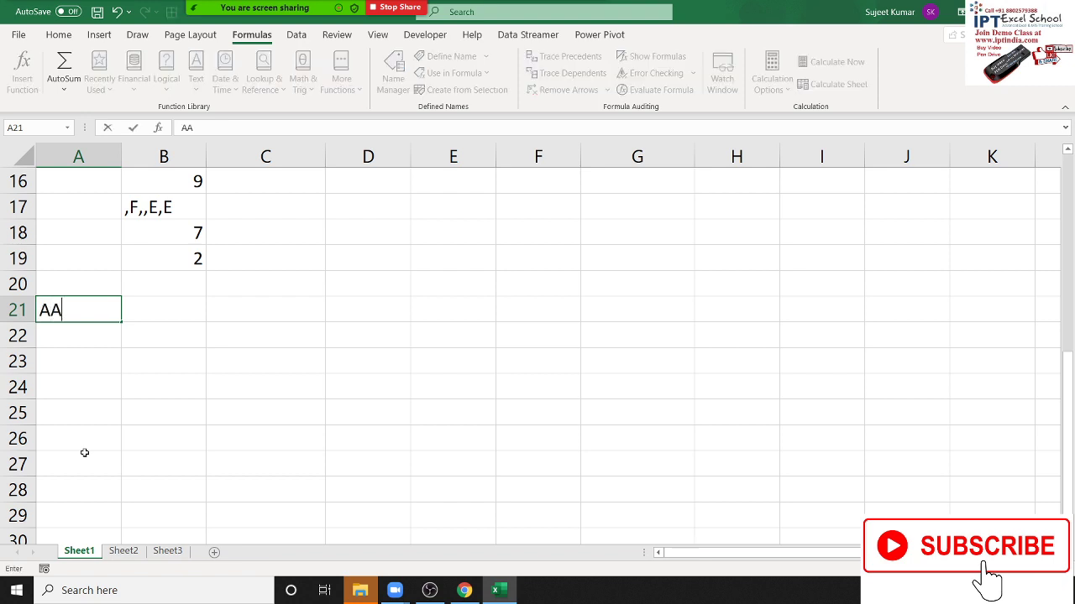
key("BackSpace")
key("BackSpace")
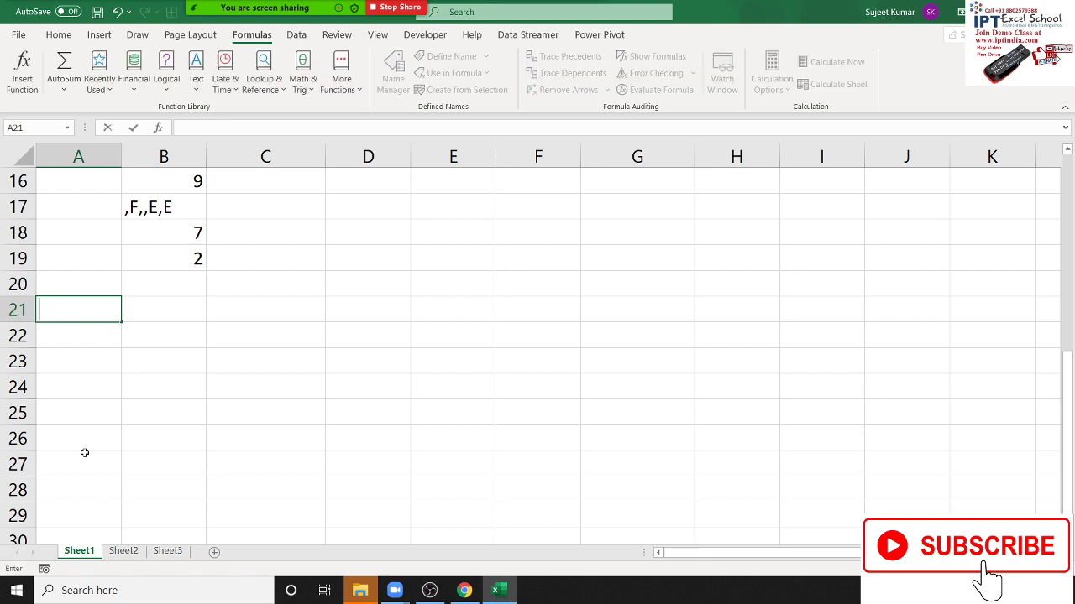
type("AI")
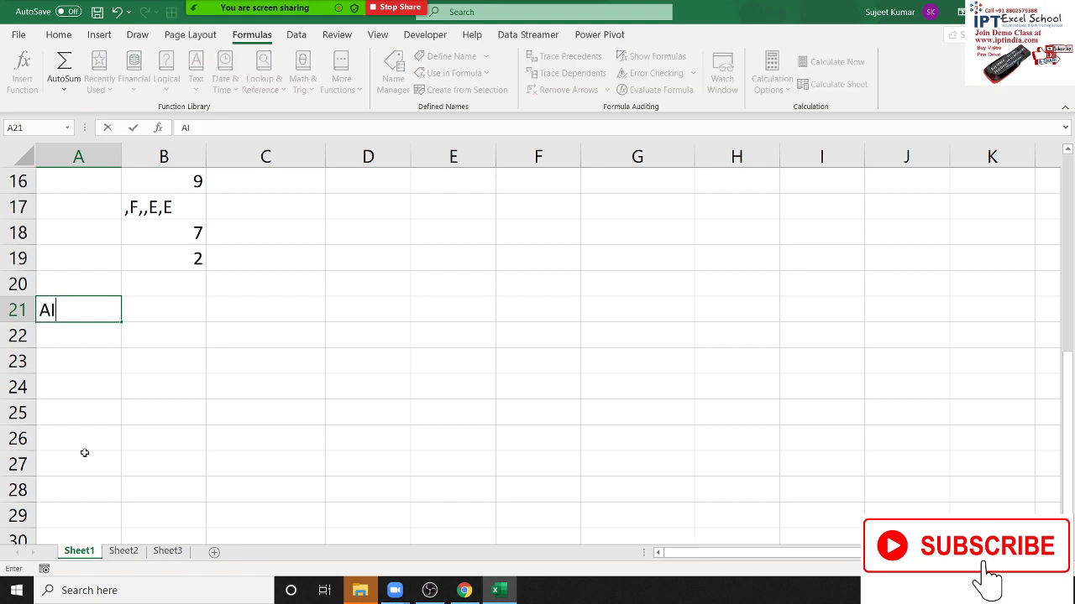
type(",")
type("JF")
type(",A")
type("I")
key("BackSpace")
type("A,")
type("UF")
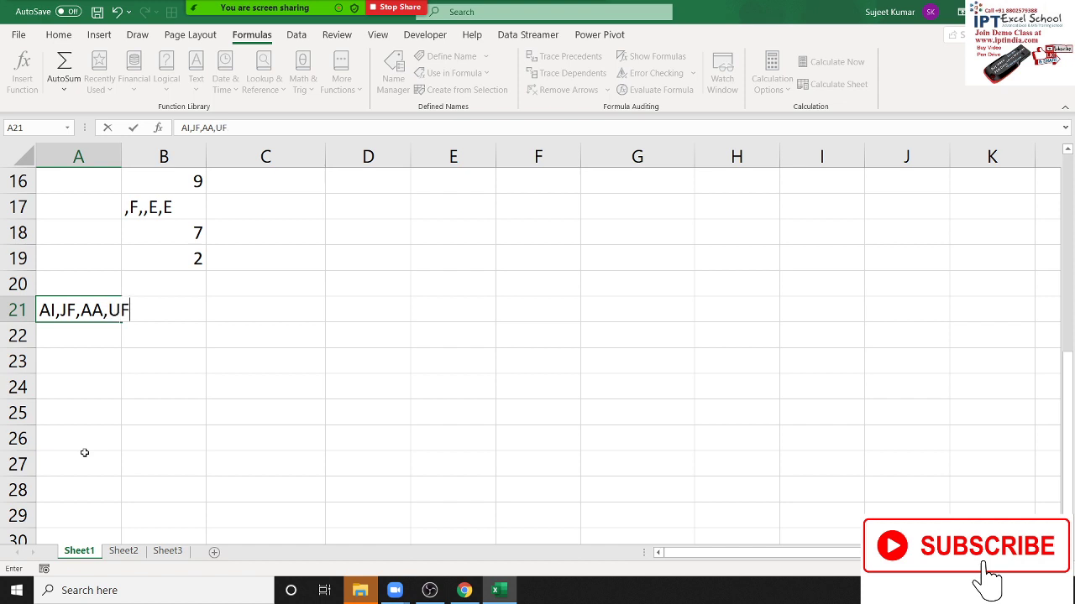
type("A")
key("BackSpace")
type("m")
key("BackSpace")
type(",")
type("RF")
key("Return")
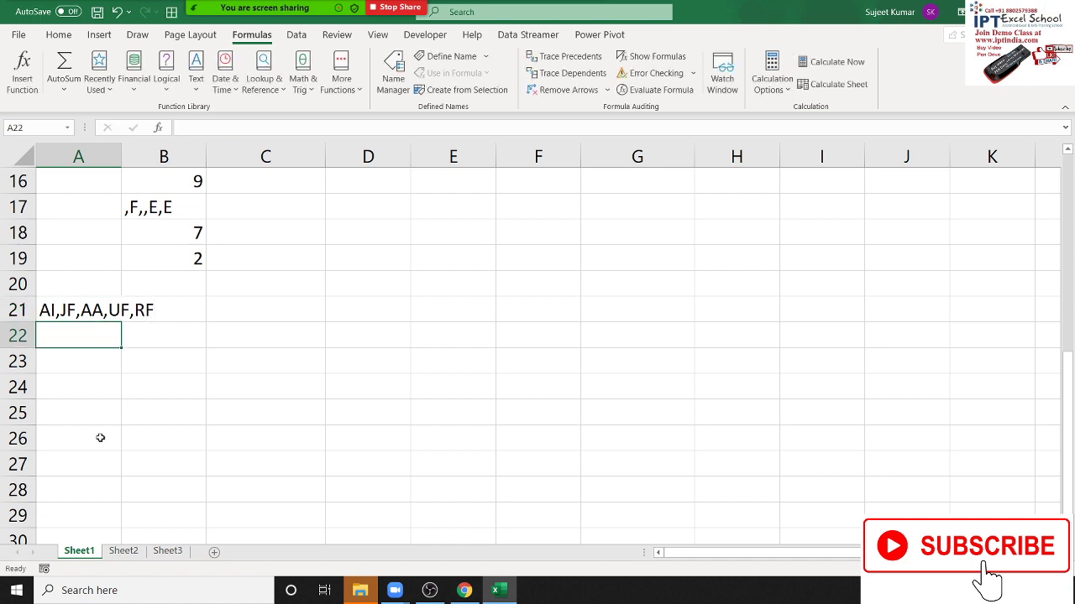
Widen column A to fit AI,JF,AA,UF,RF and enter the heading Count in B20
left_click_drag(121, 157, 158, 156)
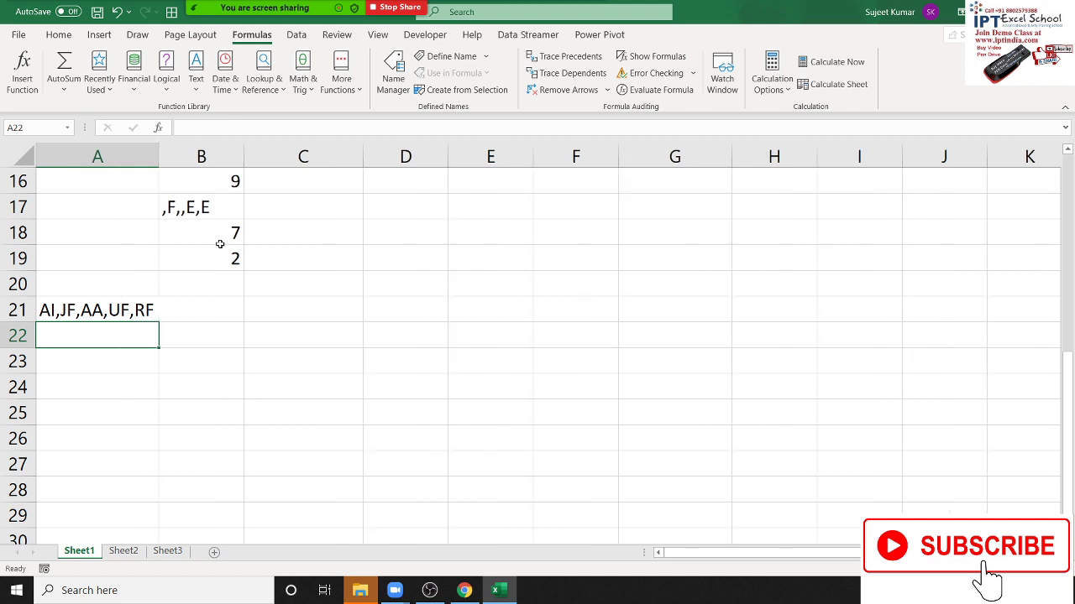
left_click(223, 282)
double_click(242, 277)
type("Co")
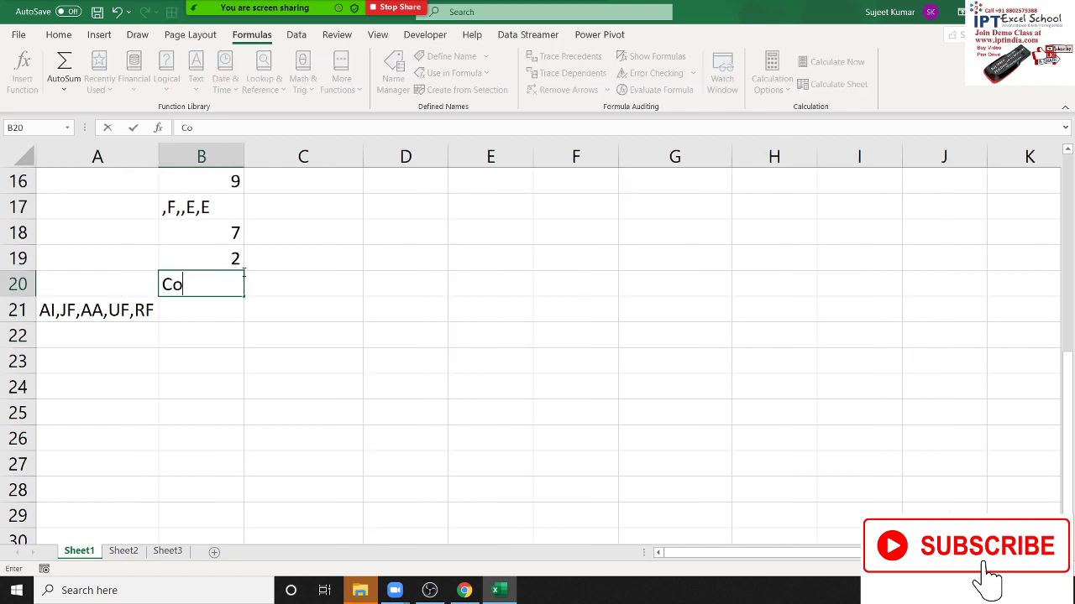
type("unt")
key("Return")
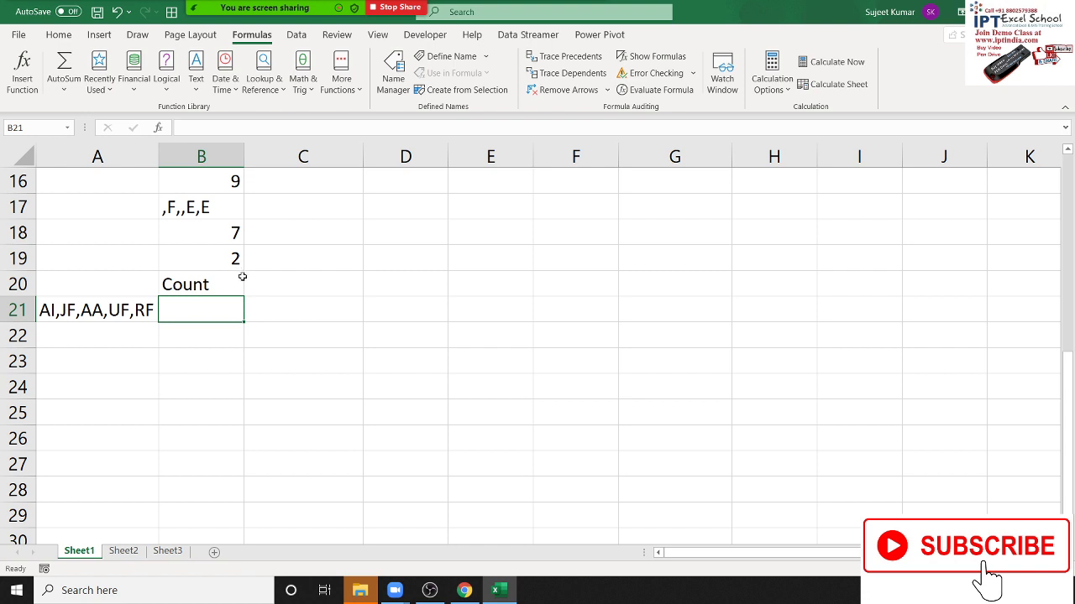
left_click_drag(237, 262, 232, 232)
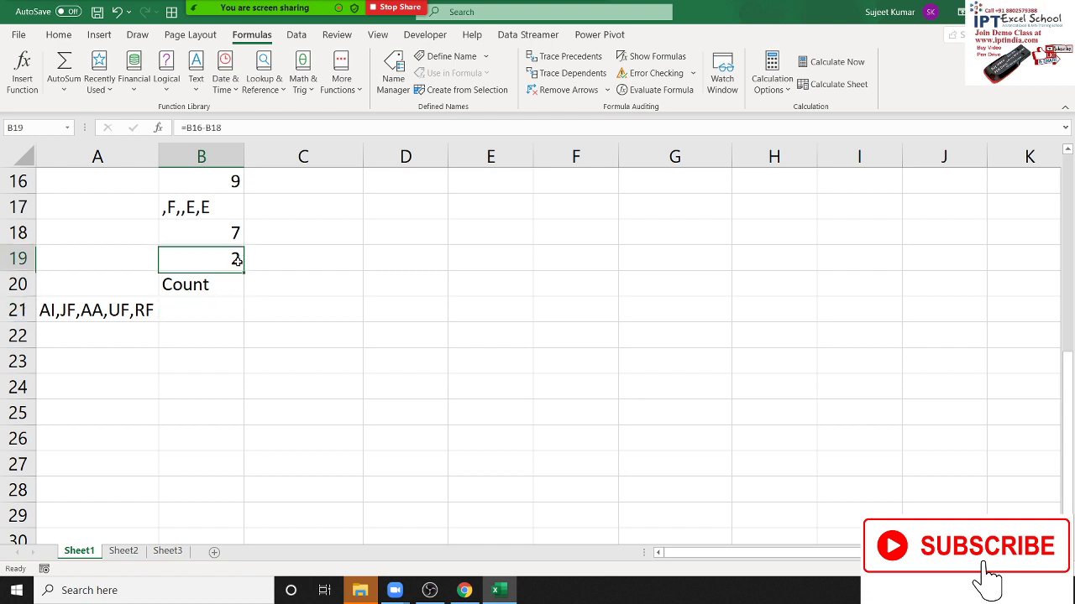
left_click(205, 317)
Enter =LEN(A21) in B21, returning the list length 14
type("=")
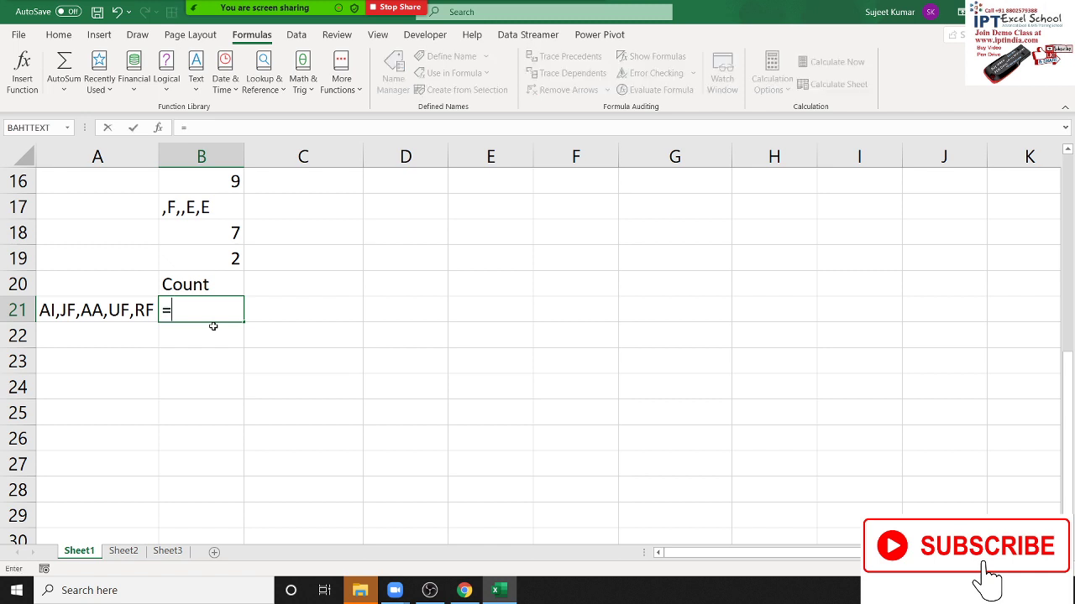
type("le")
key("Down")
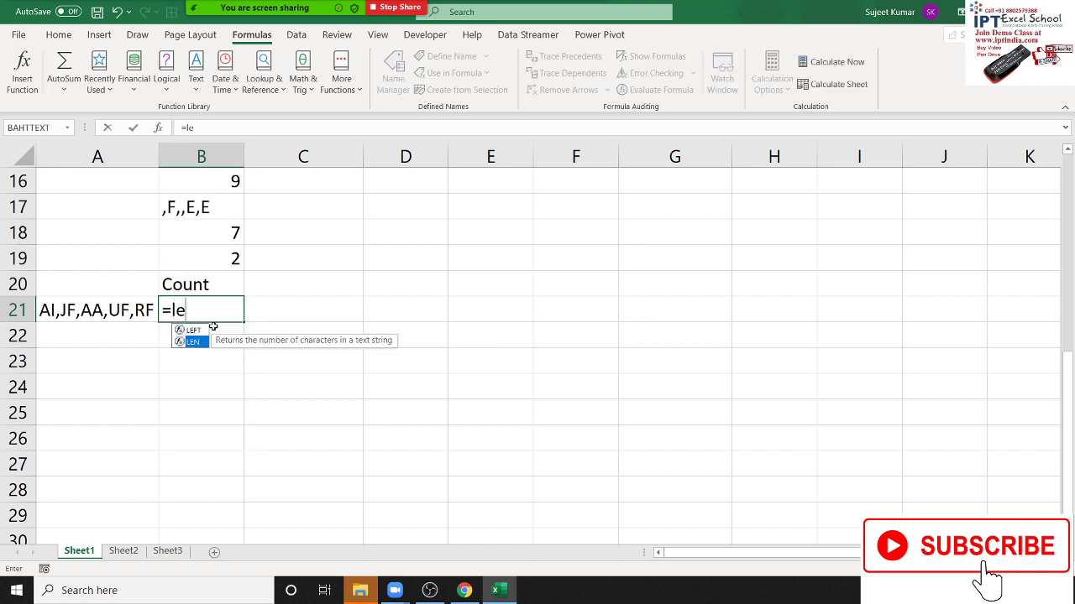
key("Tab")
key("Left")
type(")")
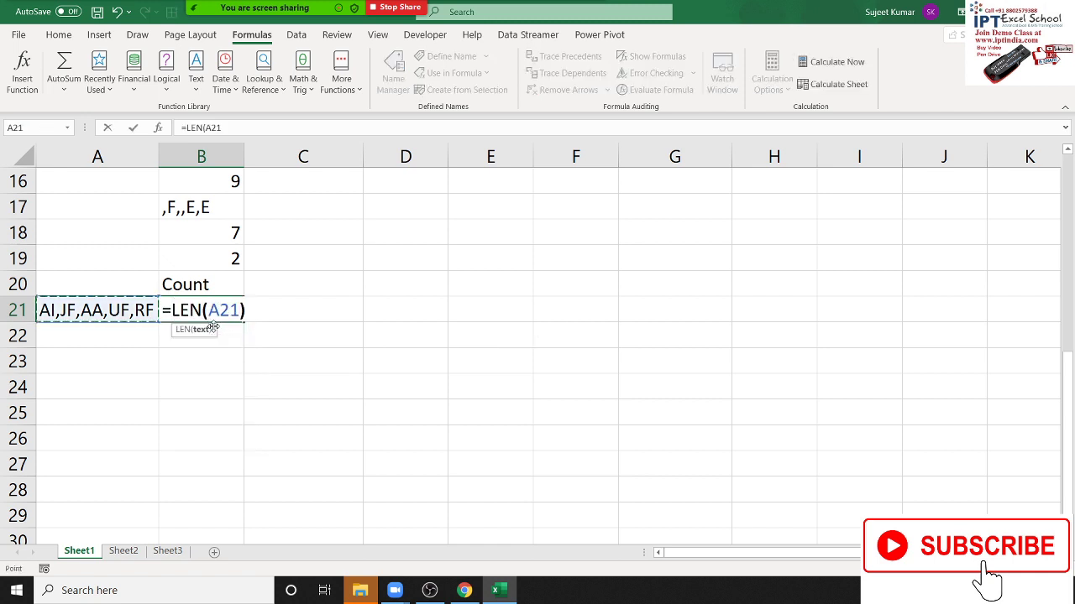
key("Return")
Enter =SUBSTITUTE(A21,",","") in B22 to strip the commas, giving AIJFAAUFRF
type("=")
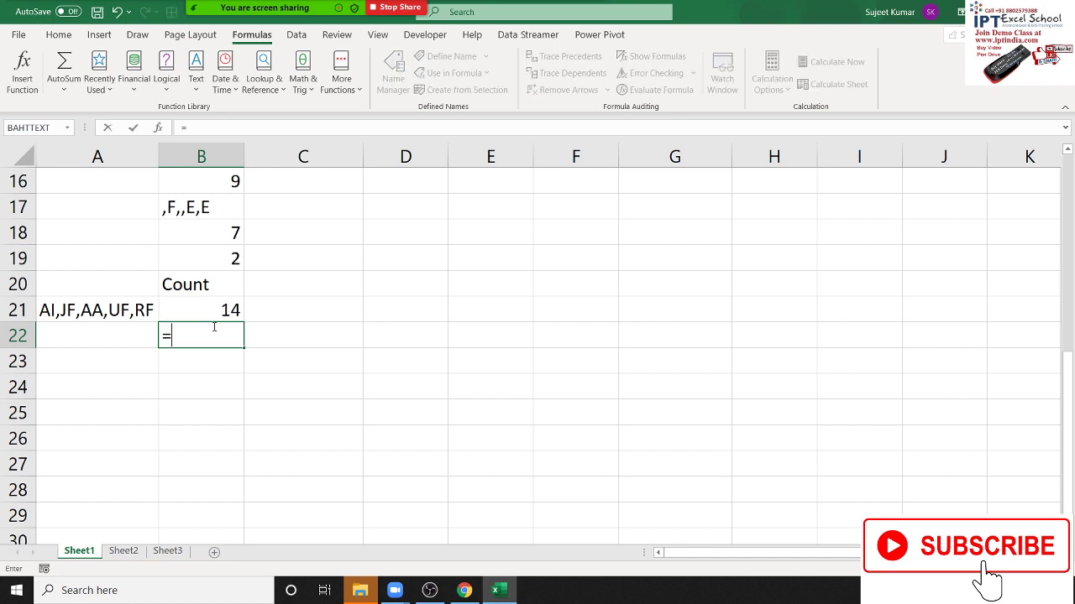
type("sub")
key("Tab")
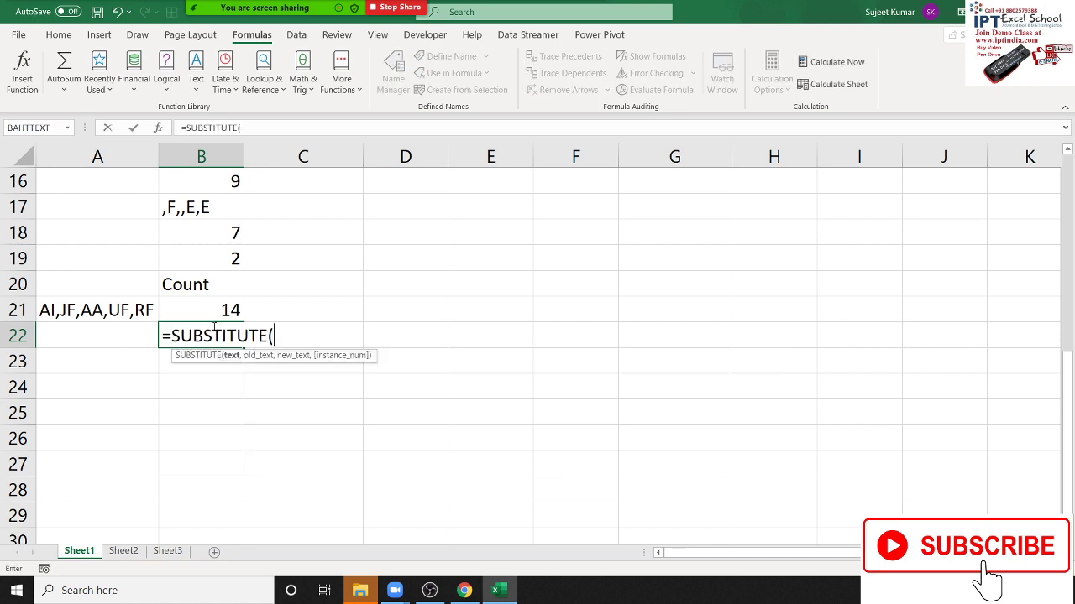
type("\"")
key("BackSpace")
key("Up")
key("Left")
type(",")
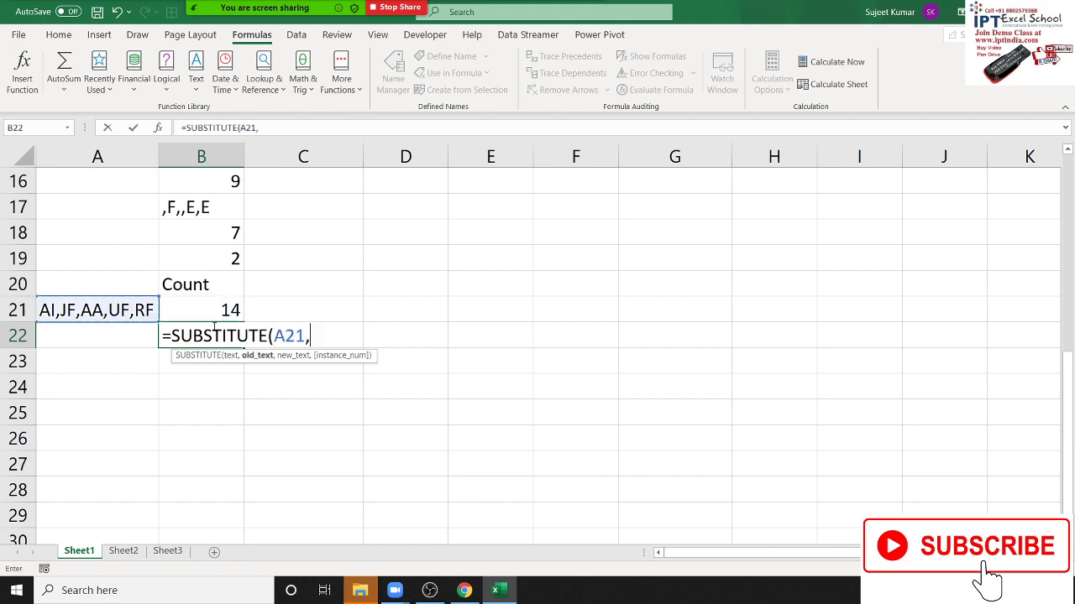
type("\",\"")
type(",\"\"")
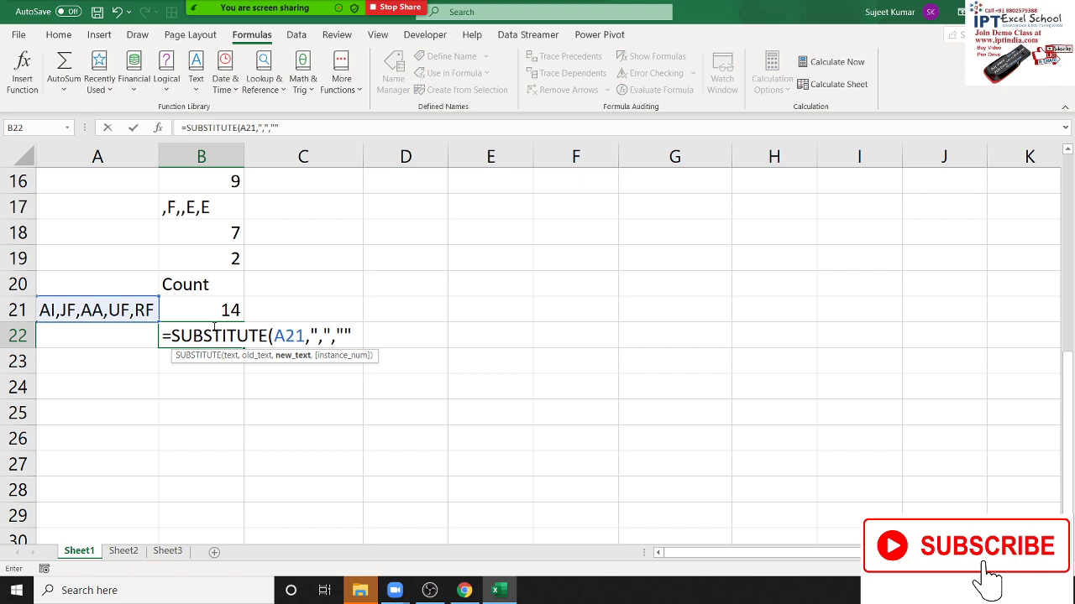
type(")")
key("Return")
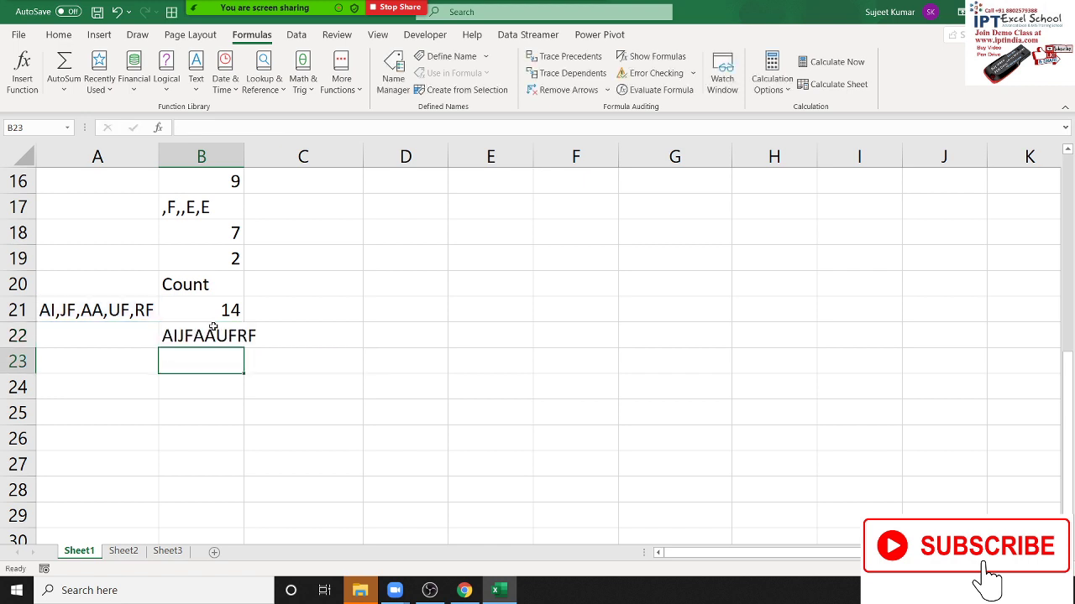
Enter =LEN(B22) in B23, giving the comma-free length 10
type("=len")
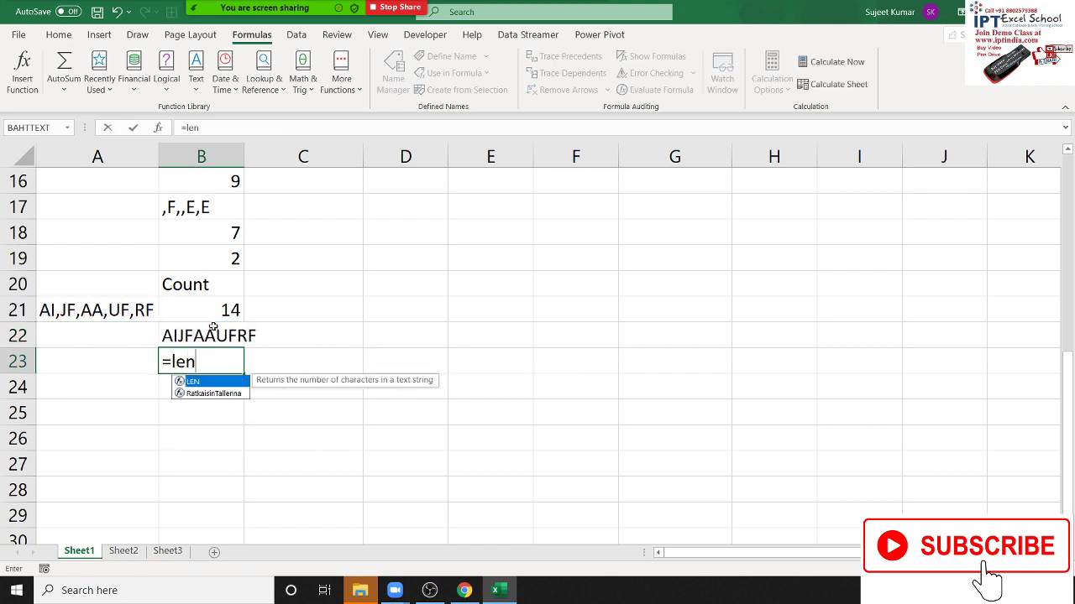
key("Tab")
left_click(214, 327)
key("Return")
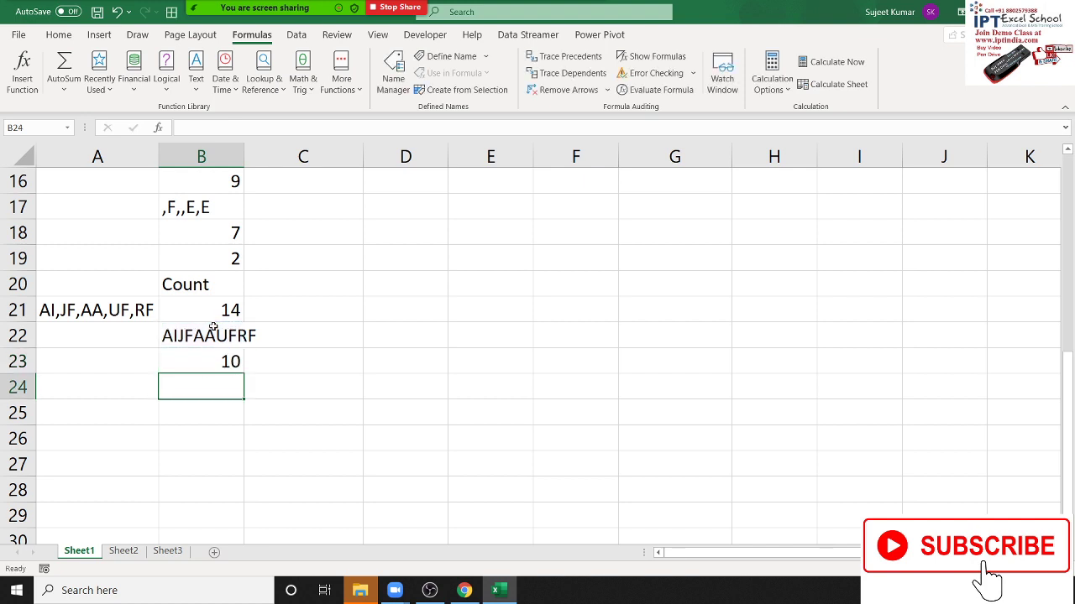
Enter =B21-B23 in B24, showing the difference 4
type("=")
key("Up")
key("Up")
key("Up")
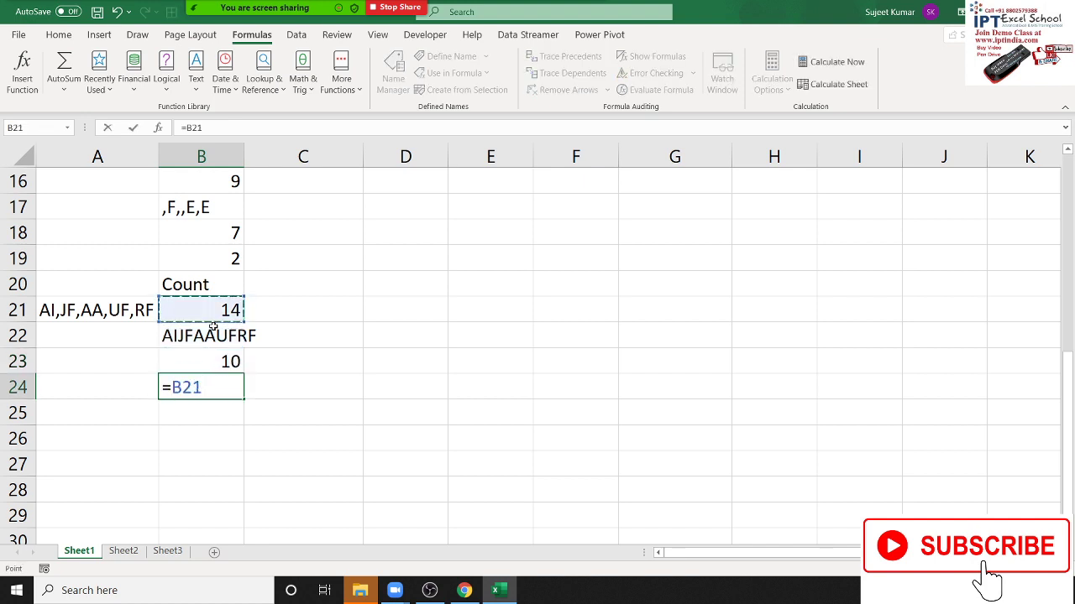
type("-")
key("Up")
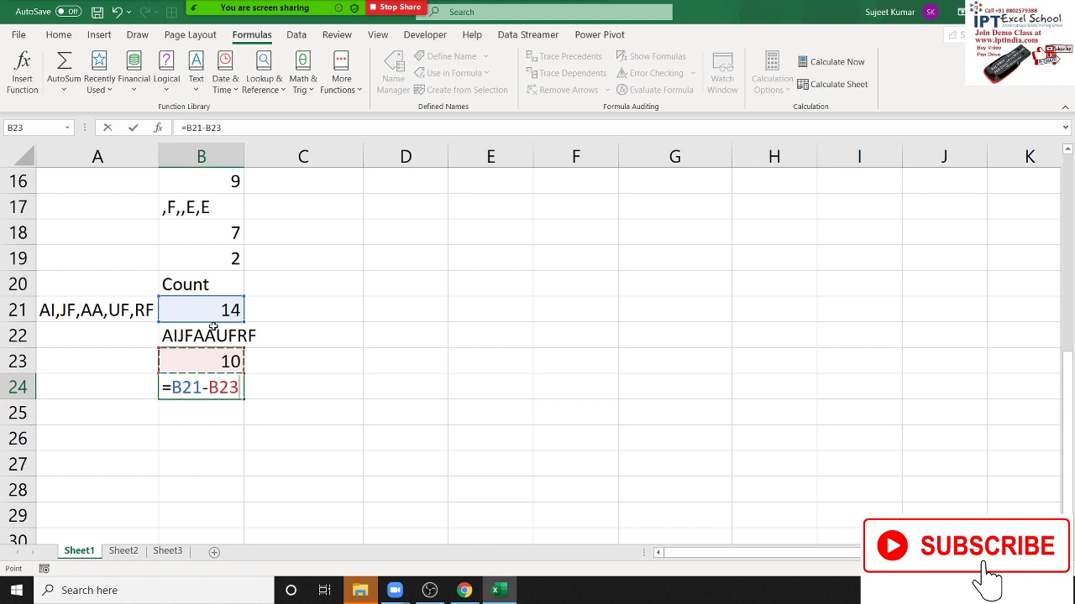
key("Return")
key("Up")
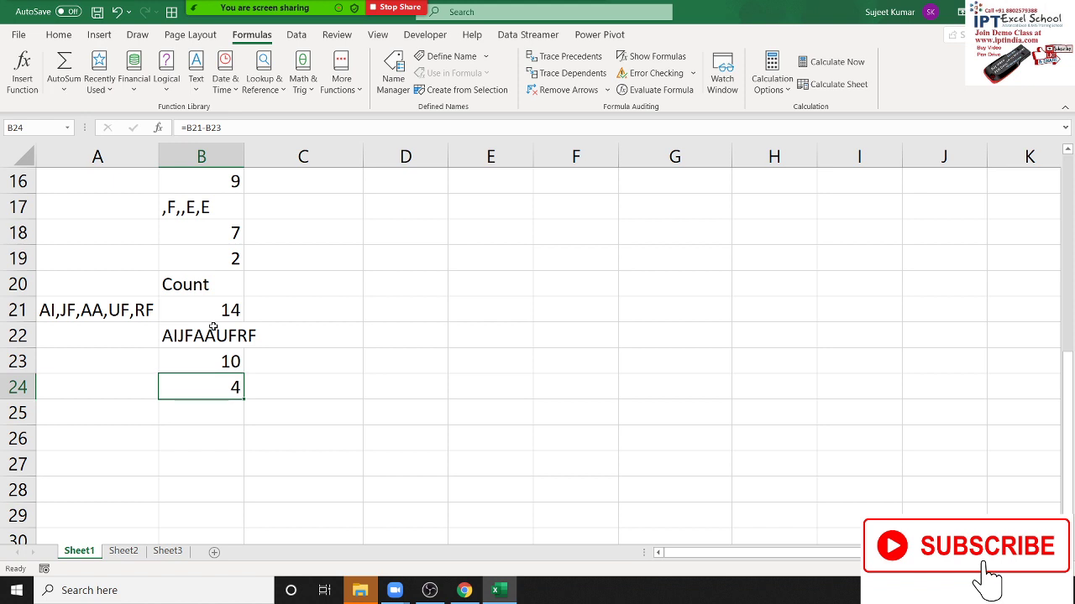
left_click(281, 404)
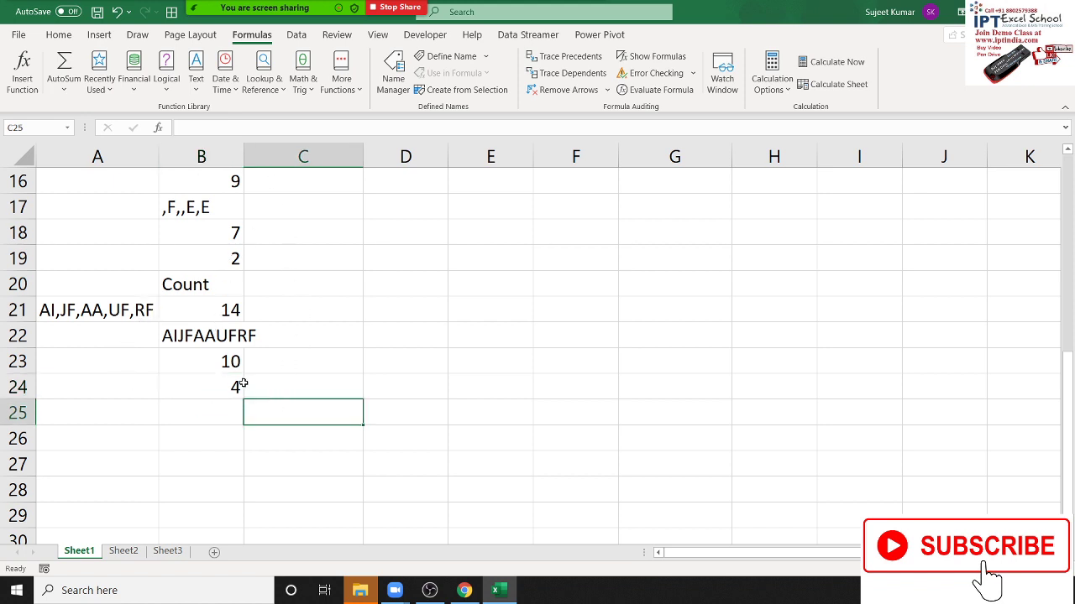
left_click(251, 387)
type("=")
key("Left")
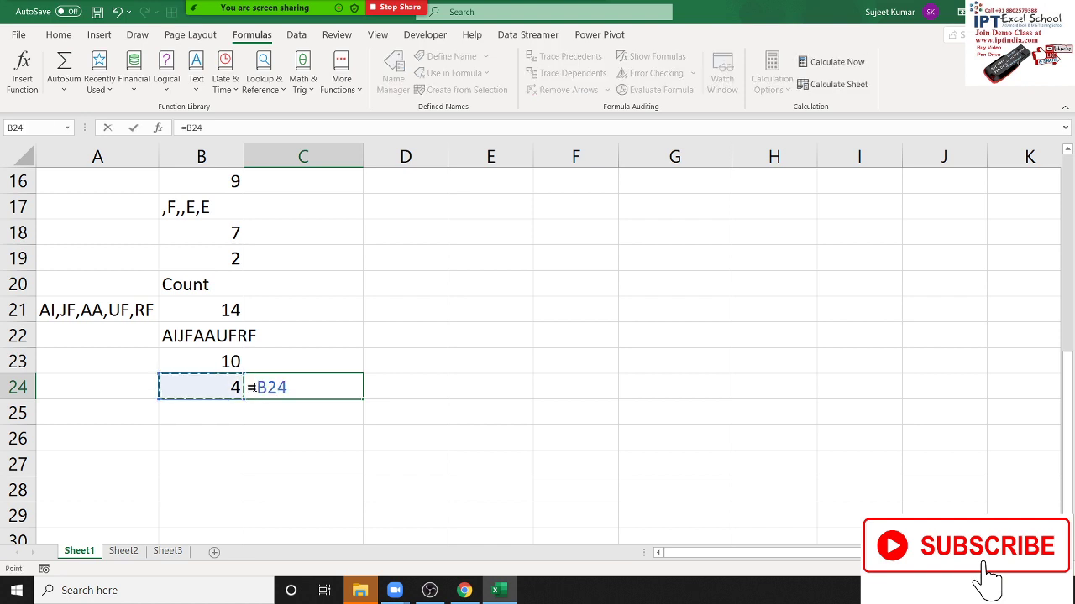
type("+1")
key("Return")
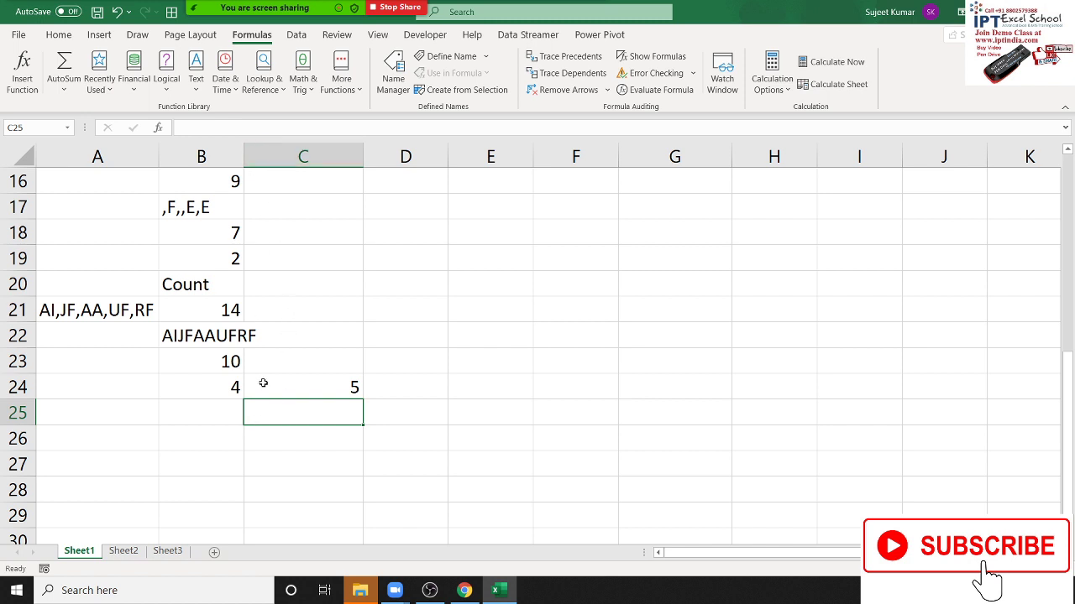
left_click(268, 315)
scroll(221, 298, "up", 2)
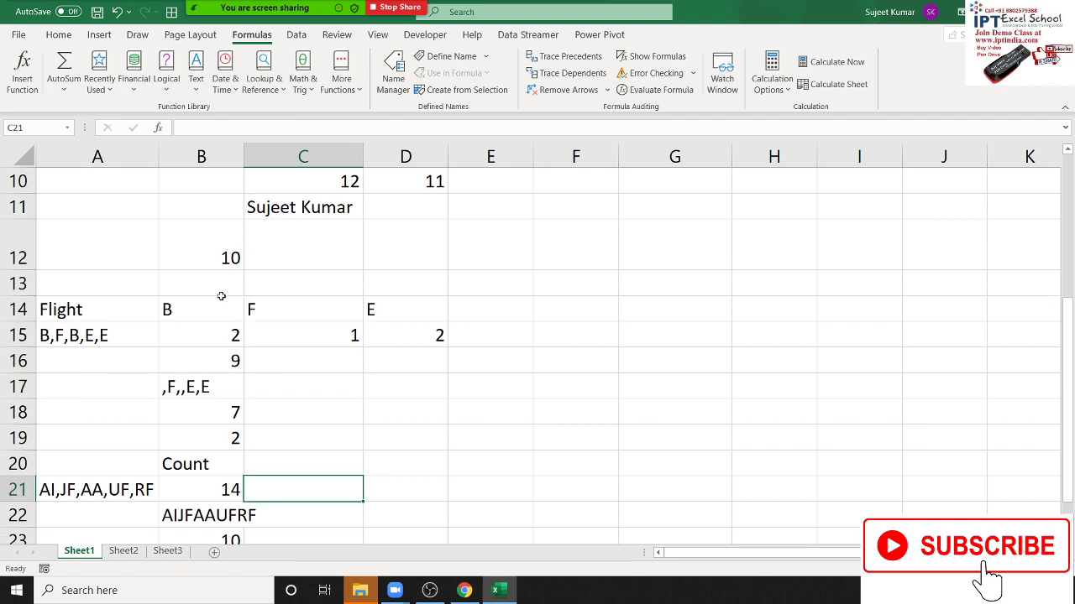
left_click(204, 329)
scroll(322, 355, "down", 4)
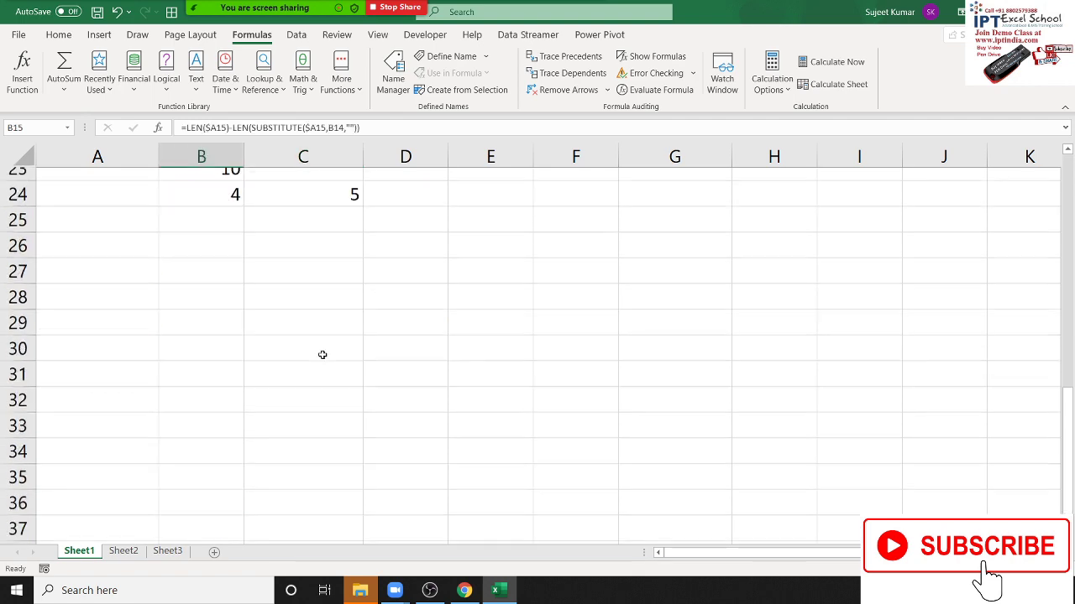
scroll(322, 355, "down", 1)
scroll(322, 356, "up", 5)
scroll(211, 413, "up", 3)
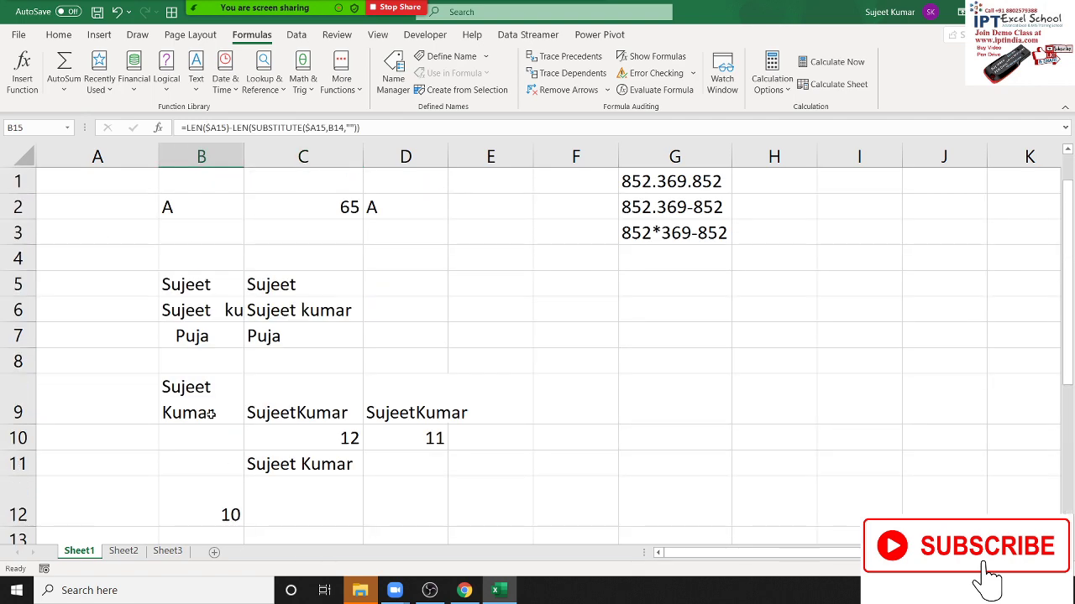
scroll(213, 408, "down", 4)
scroll(214, 404, "down", 3)
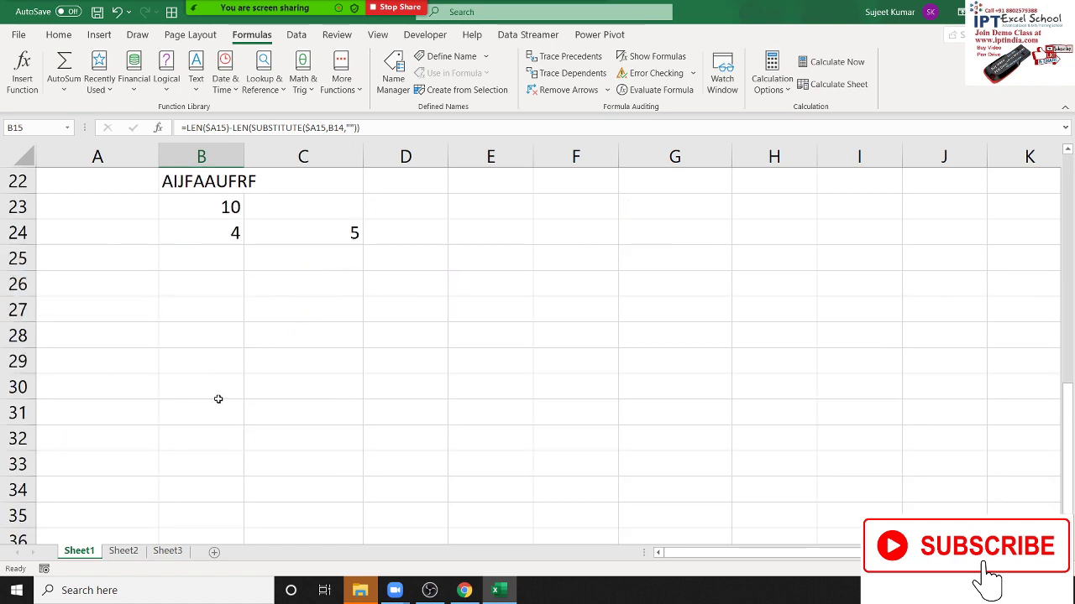
scroll(275, 400, "up", 4)
scroll(275, 400, "up", 3)
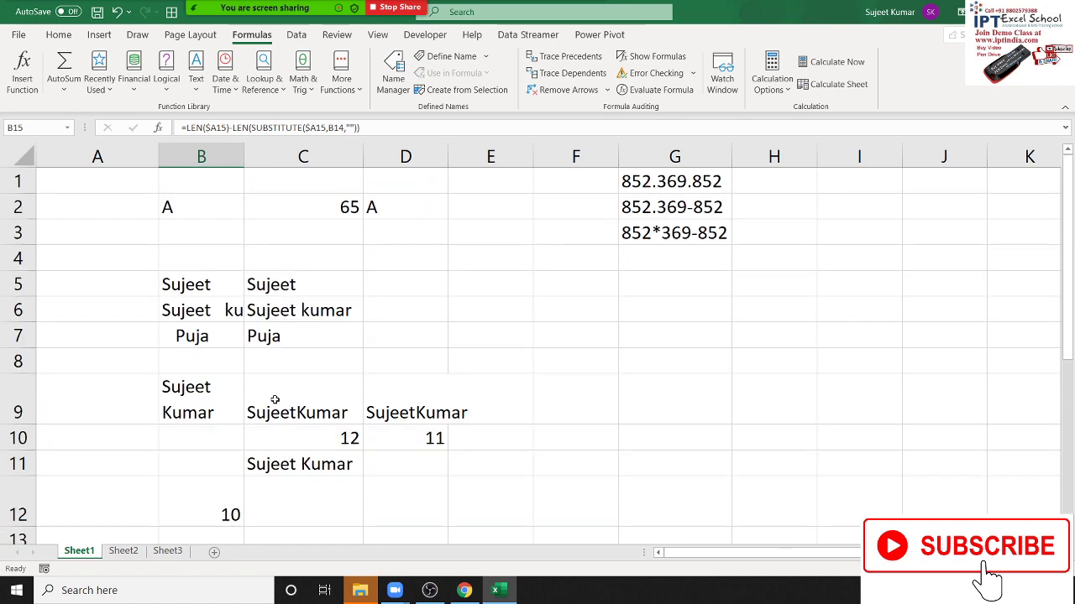
scroll(275, 400, "down", 4)
scroll(276, 401, "down", 3)
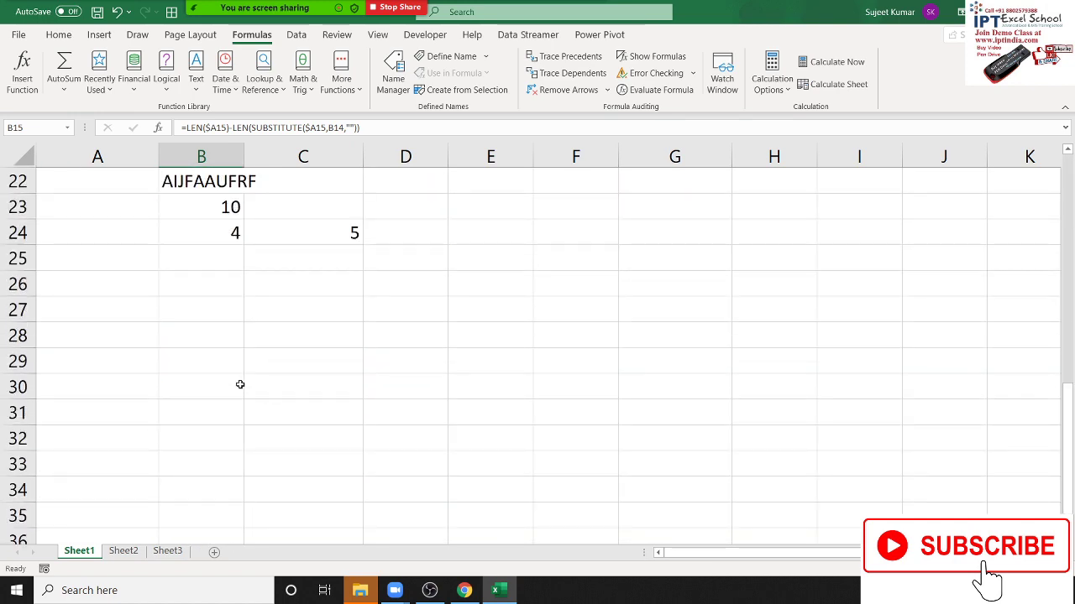
Enter the lists AA,AA,AA,AA, AI,AA,FF and AI,AI,AI into A26:A28
left_click(114, 286)
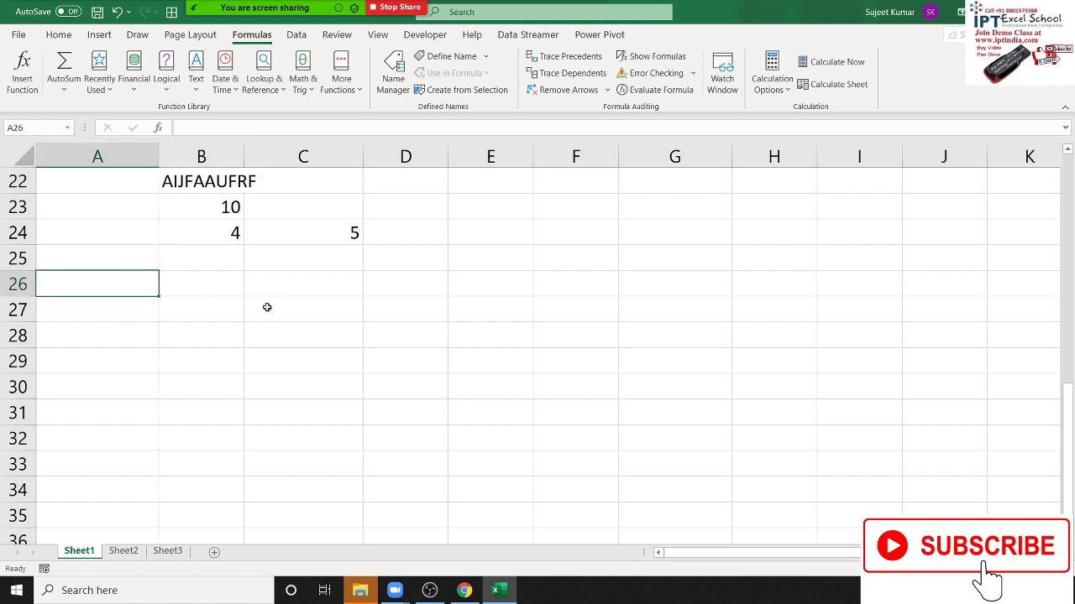
type("AA")
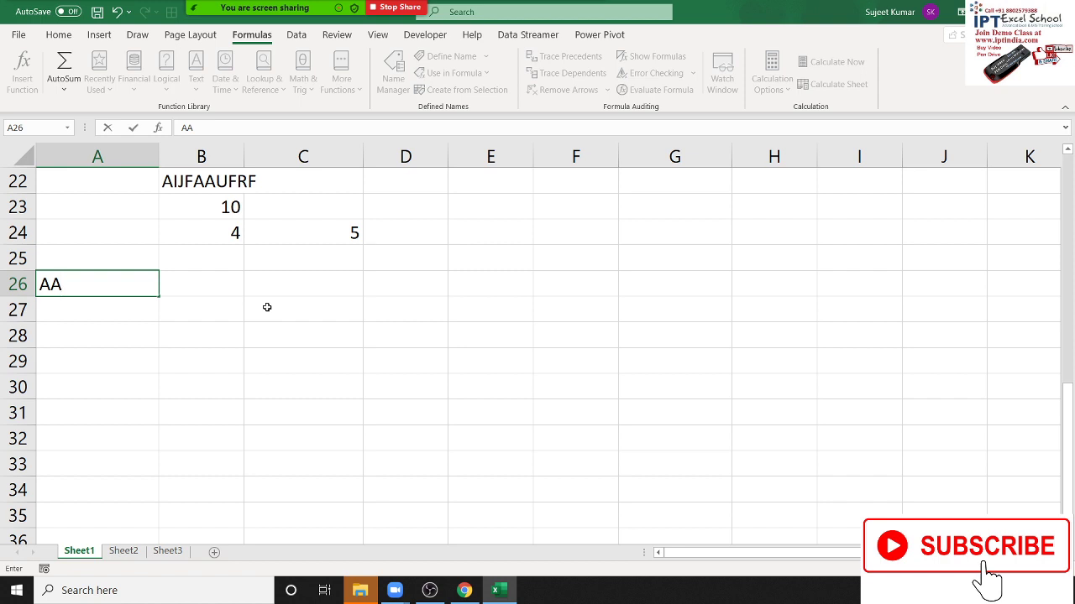
type(",AA")
type(",AA")
type(",AA")
key("Return")
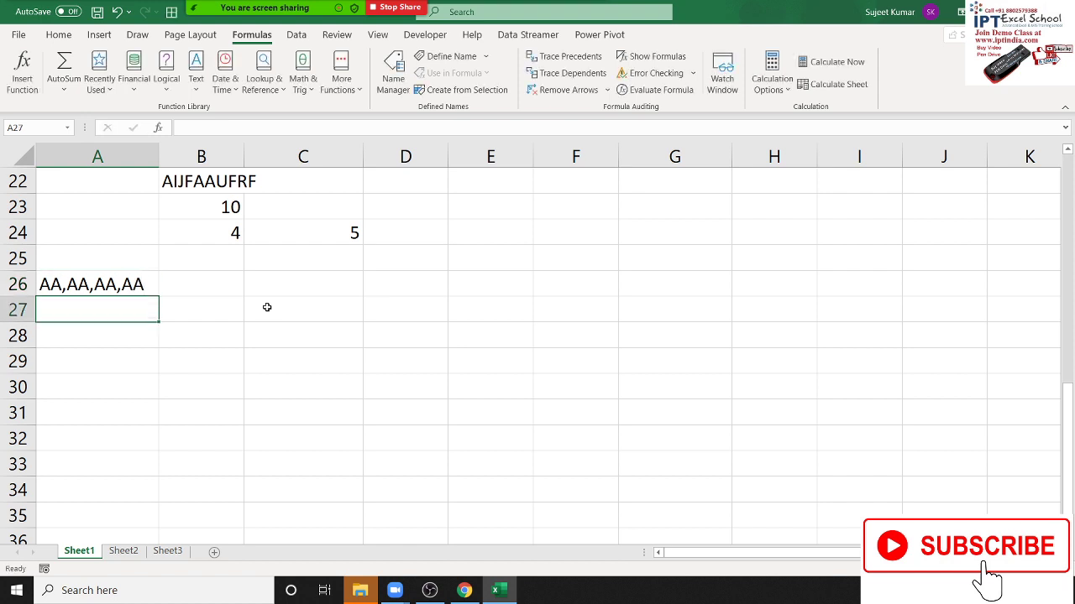
type("AI")
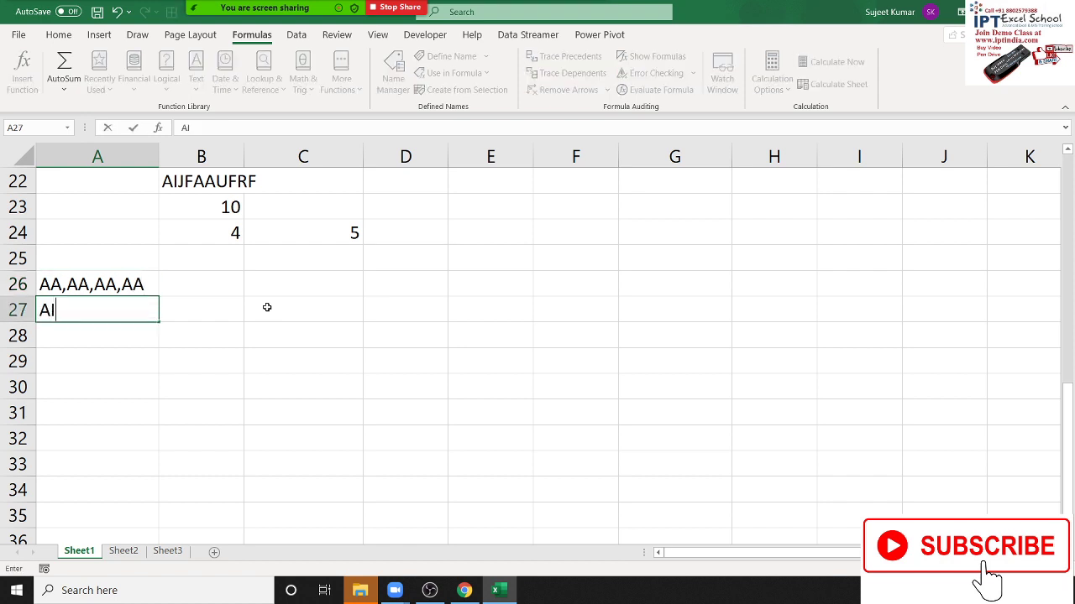
type(",AA")
type(",FF")
key("Return")
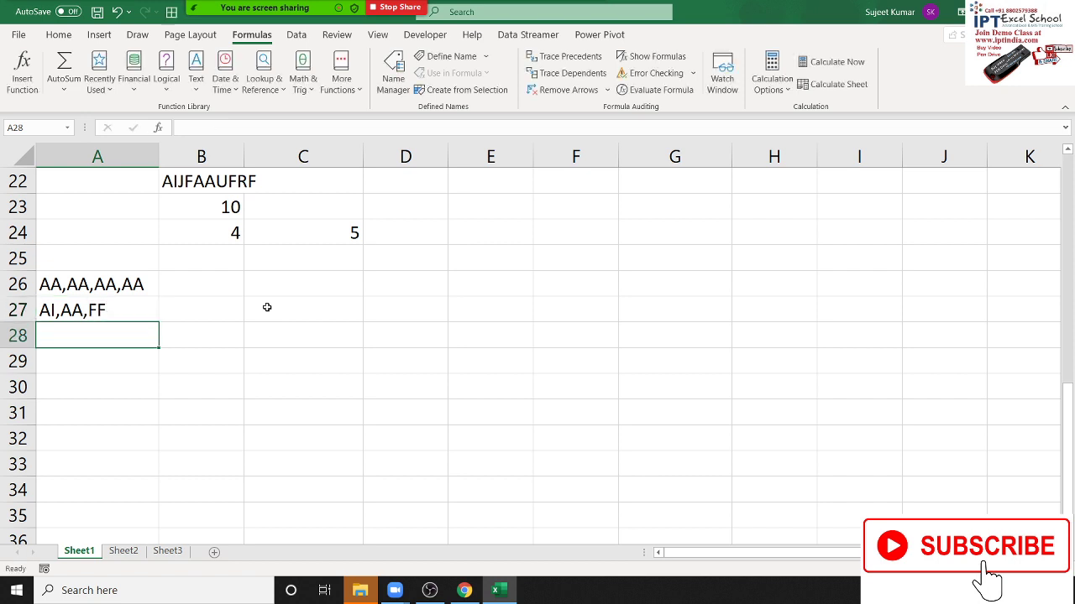
type("AI")
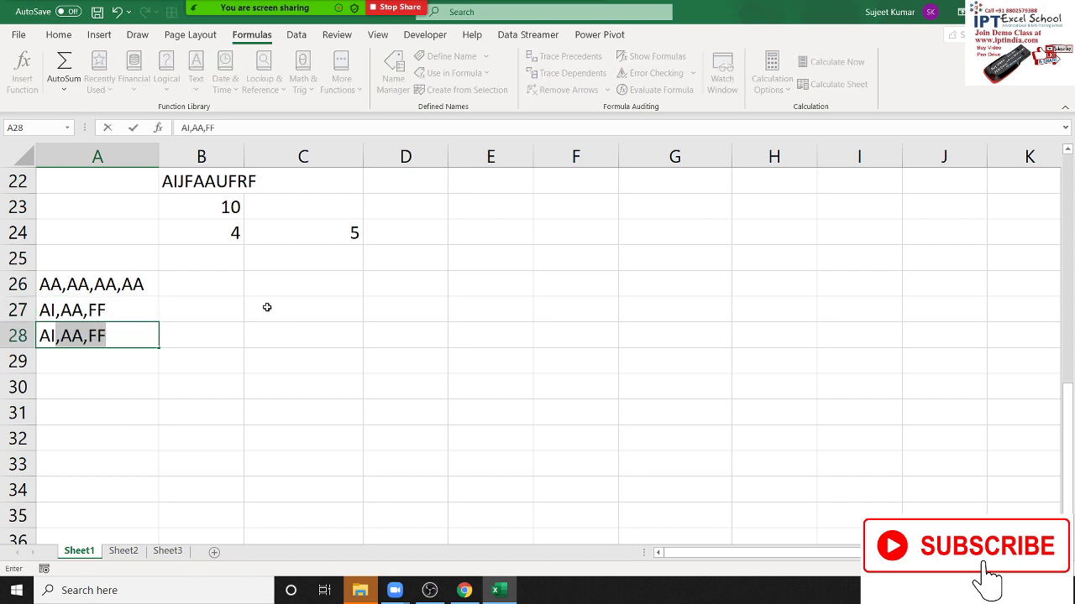
type(",A")
type("I")
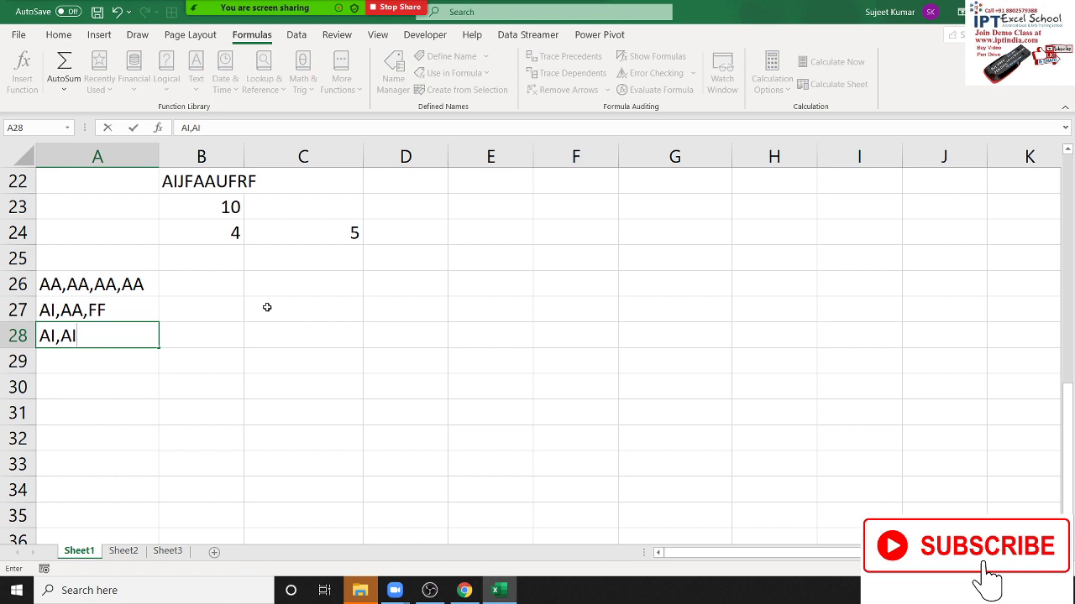
type(",A")
type("I")
key("Return")
key("Up")
key("Up")
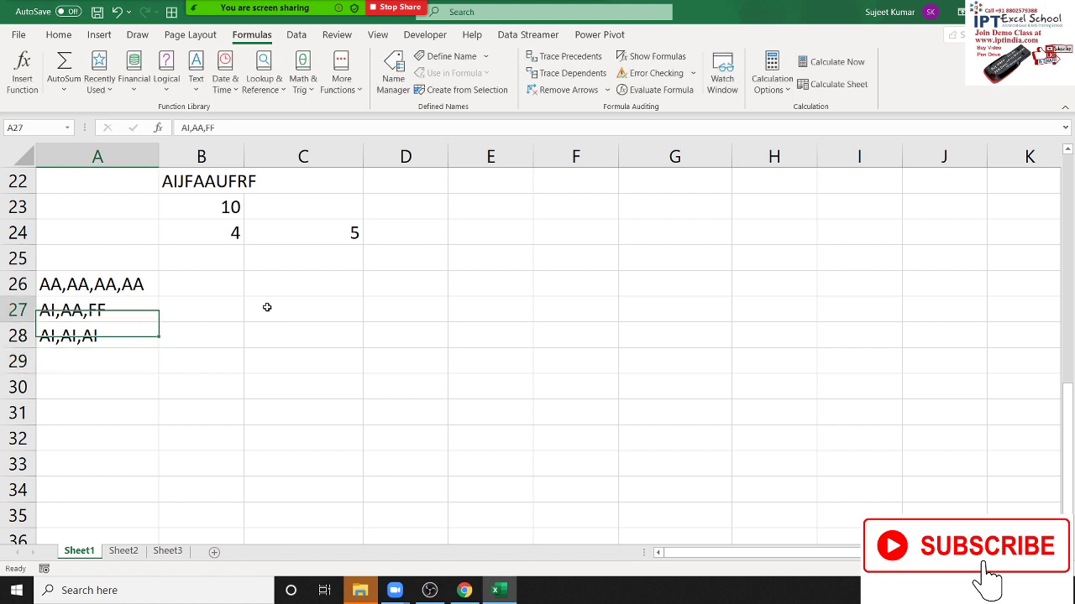
key("Up")
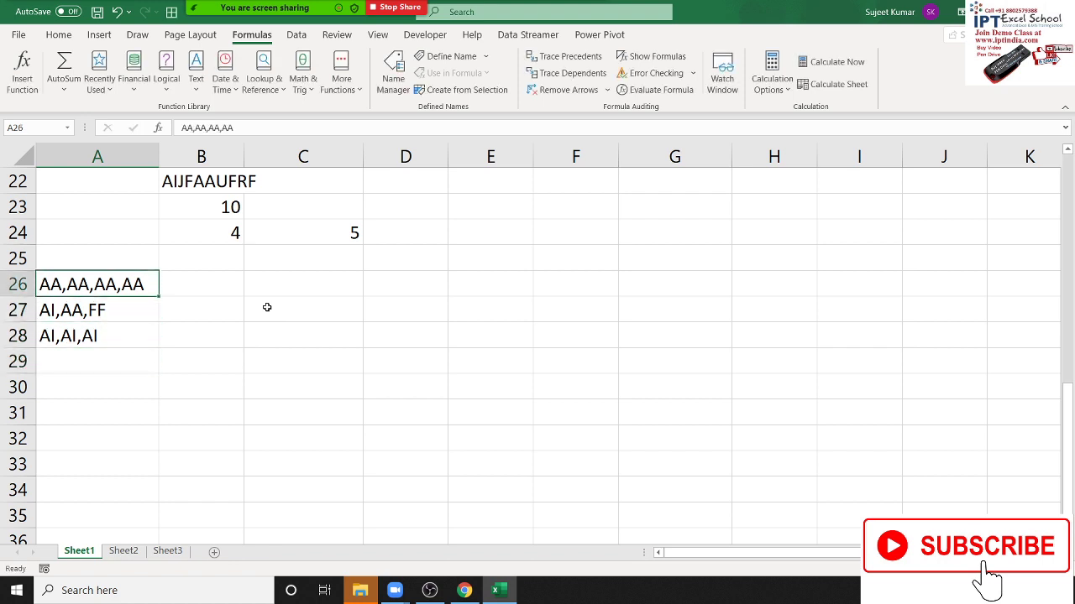
key("Right")
key("Left")
Enter True, False and True in B26:B28 beside the three new lists
key("Right")
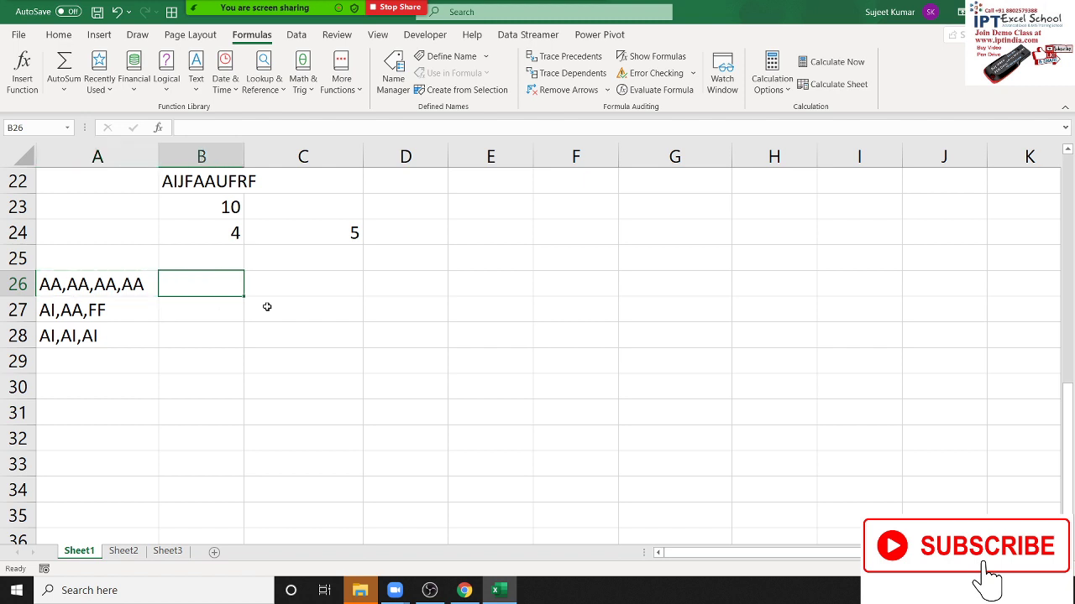
type("True")
key("Return")
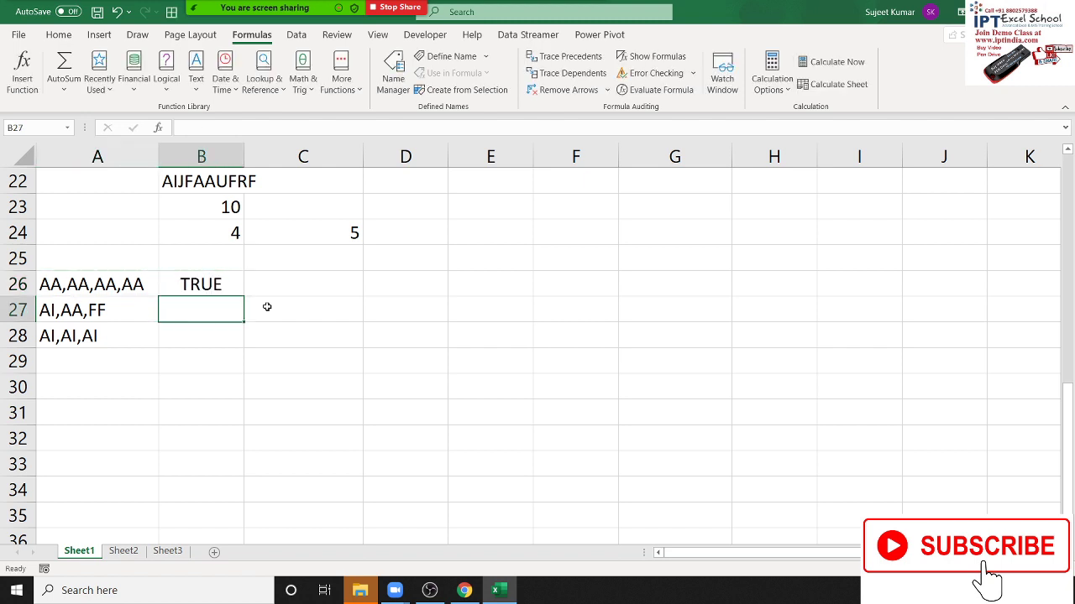
type("Faq")
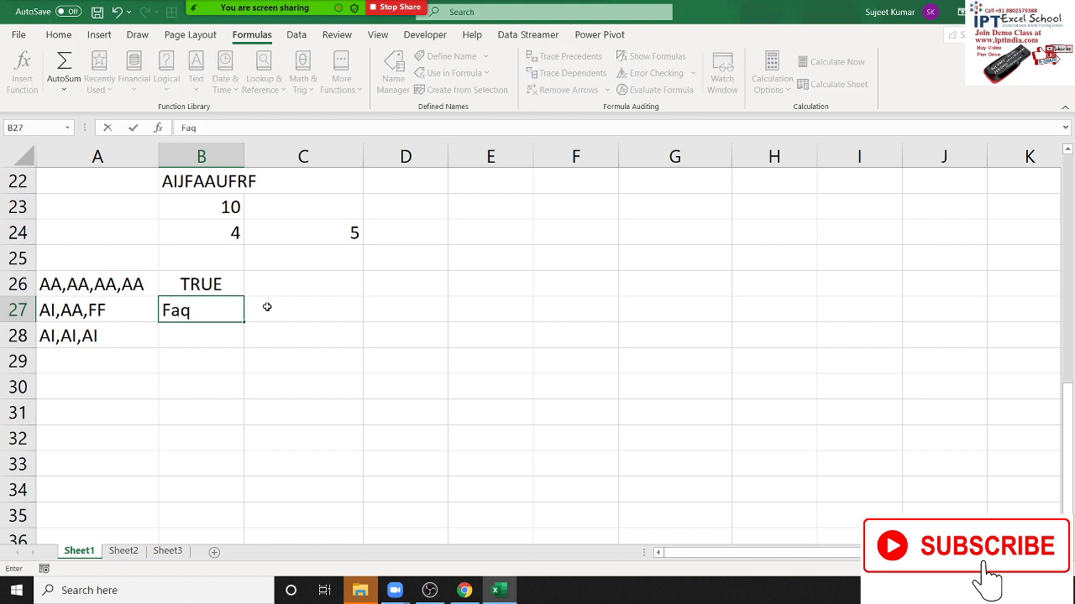
key("BackSpace")
type("lse")
key("Return")
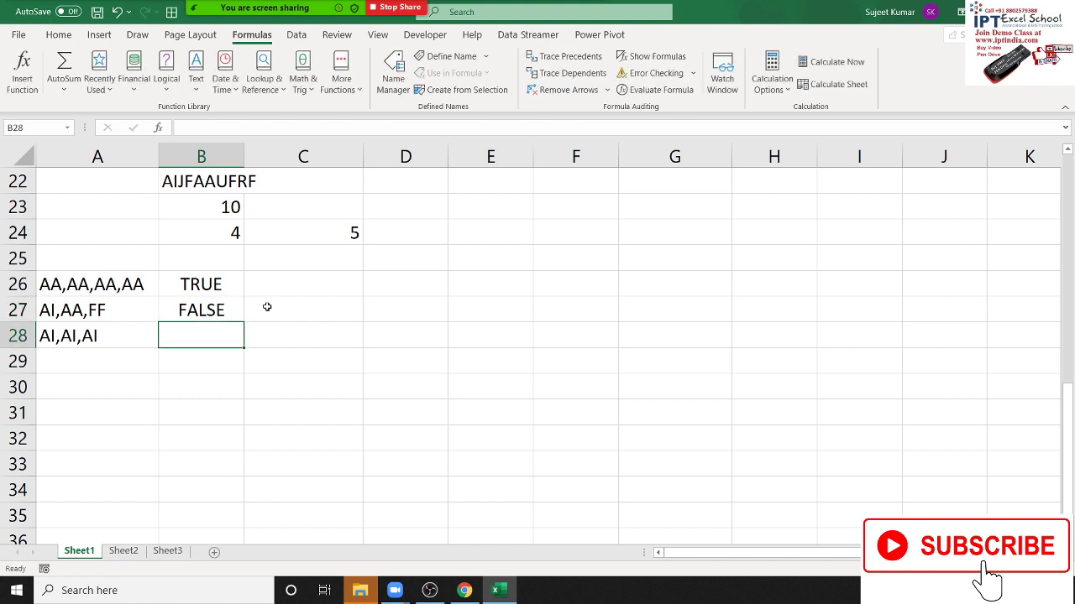
type("True")
key("Return")
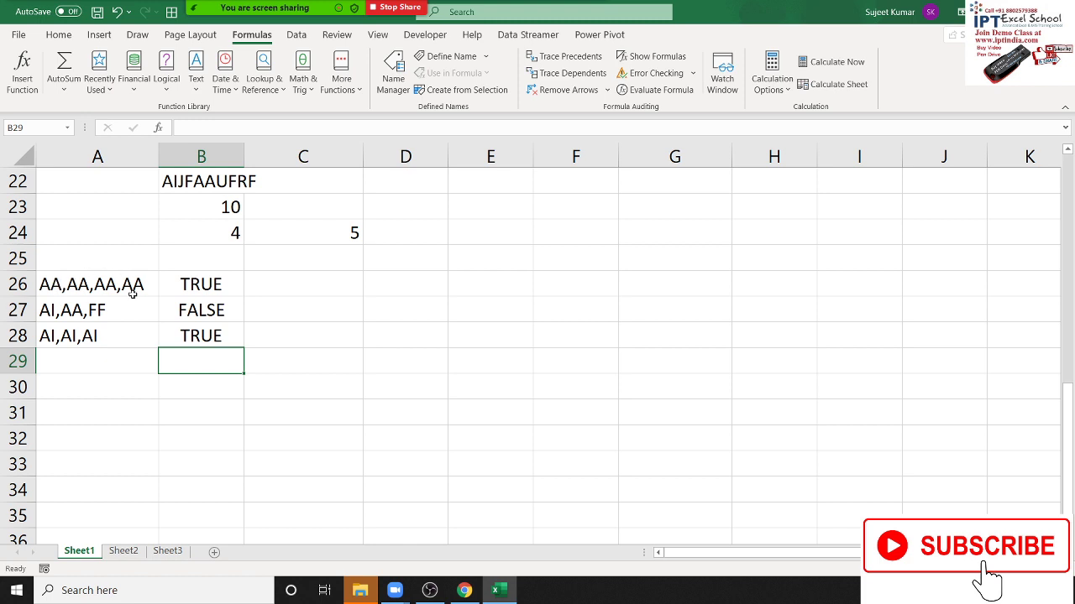
left_click(91, 284)
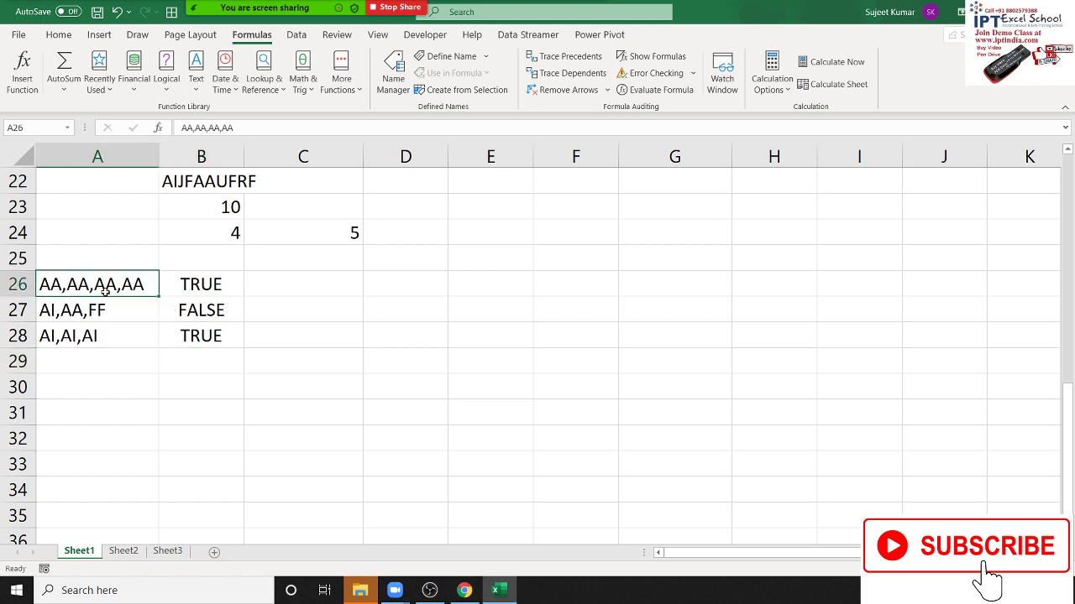
scroll(104, 290, "up", 2)
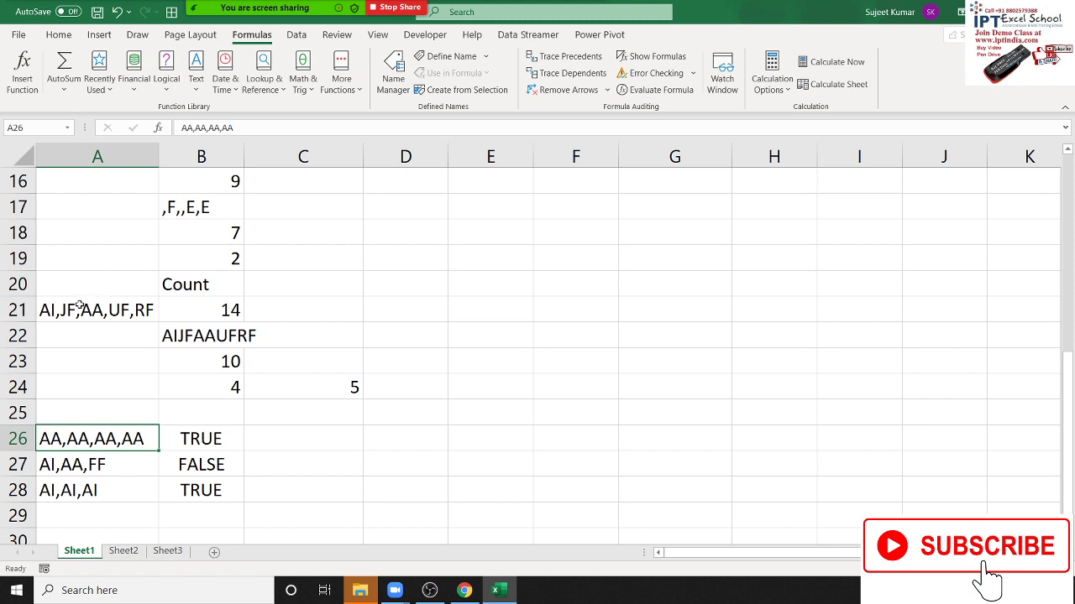
left_click(79, 310)
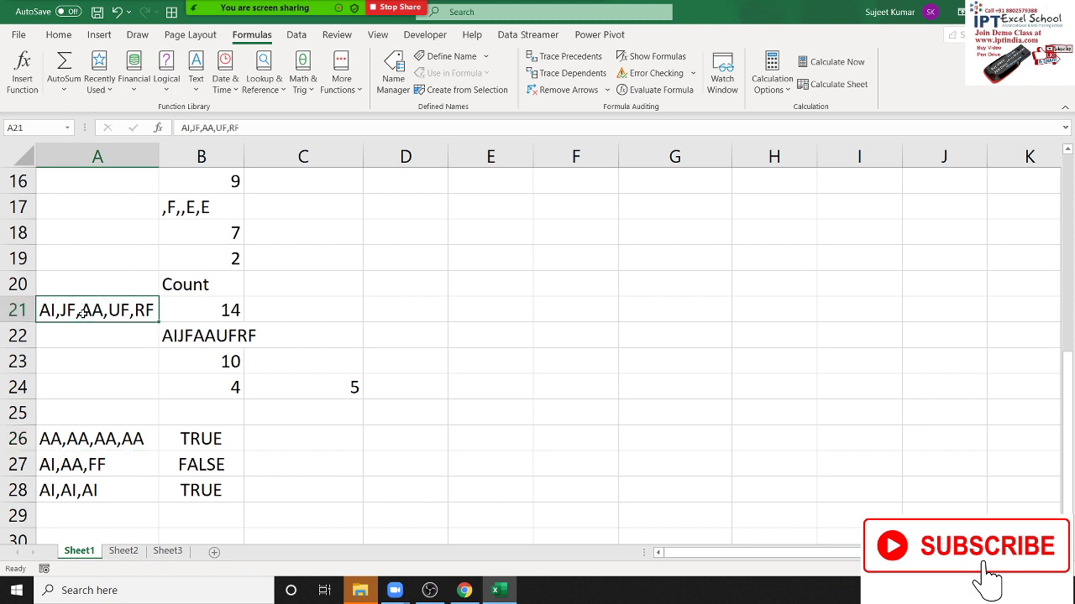
left_click(304, 387)
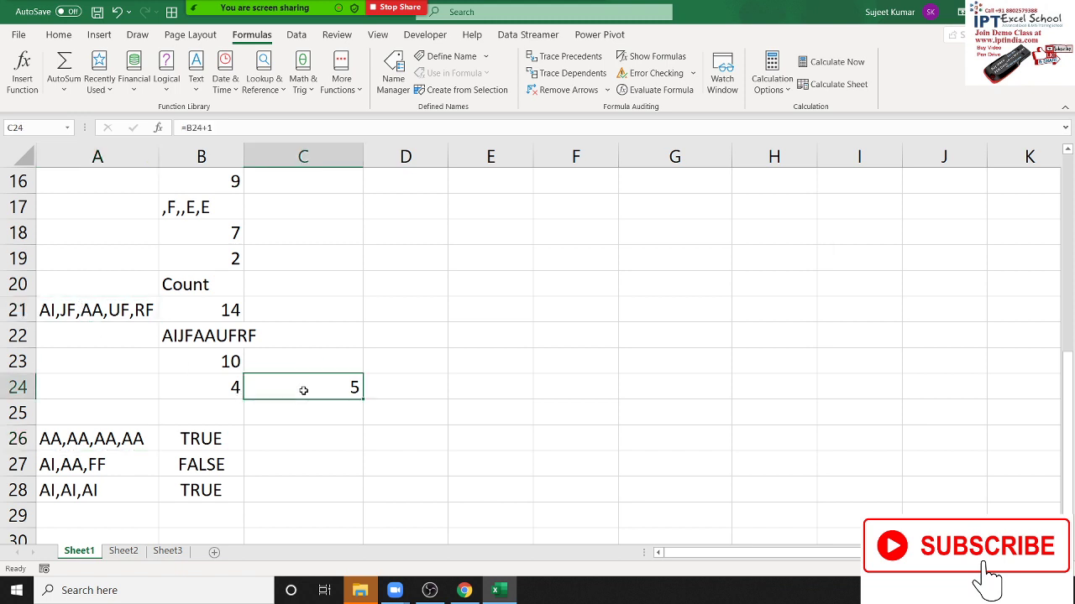
scroll(285, 386, "down", 2)
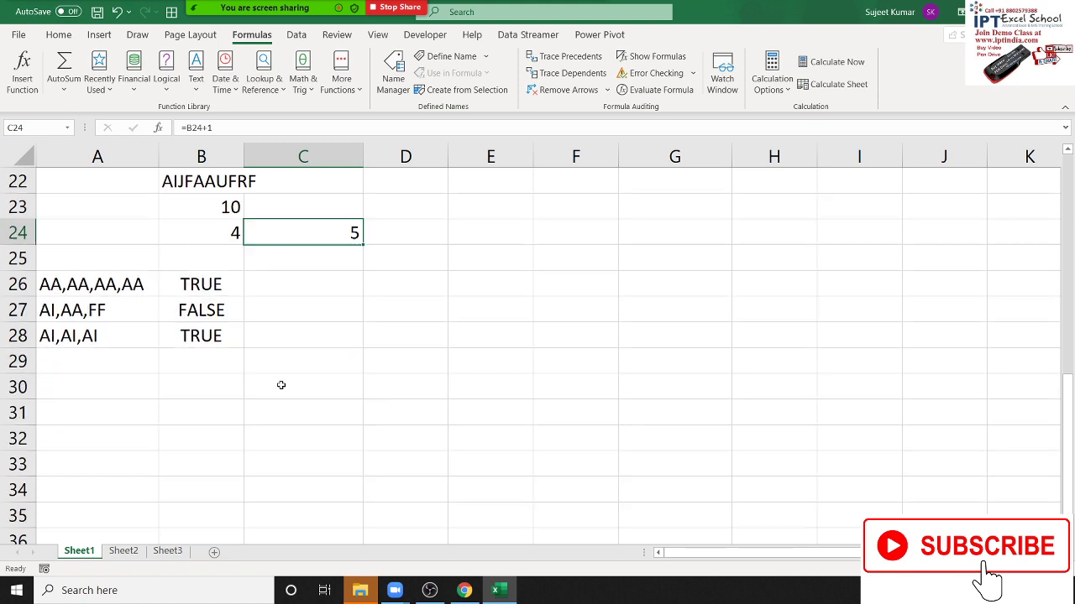
left_click(134, 287)
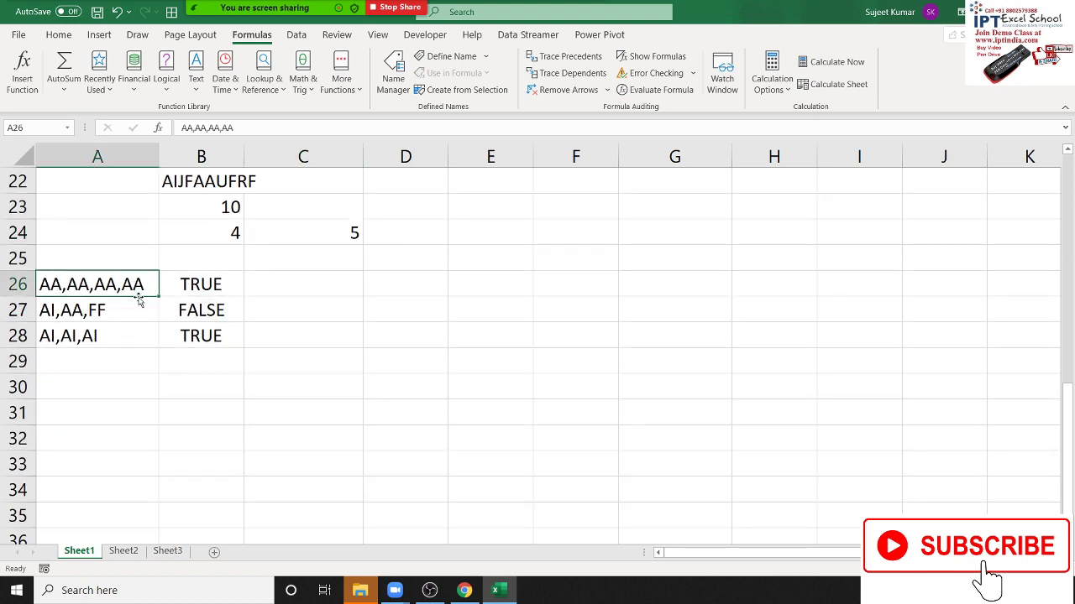
left_click(139, 309)
left_click(145, 331)
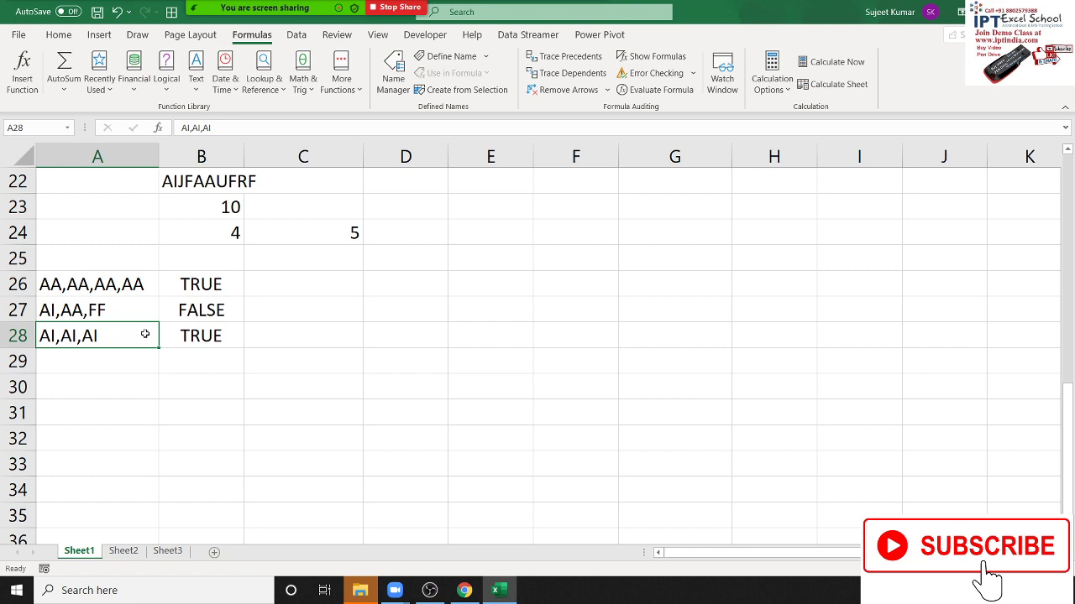
left_click(146, 284)
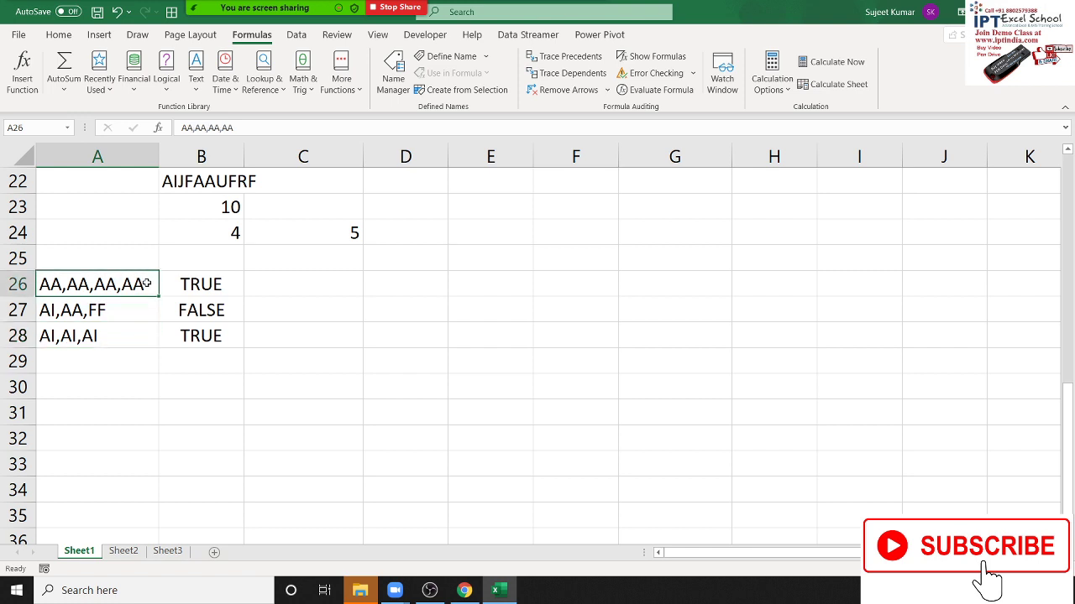
left_click(215, 283)
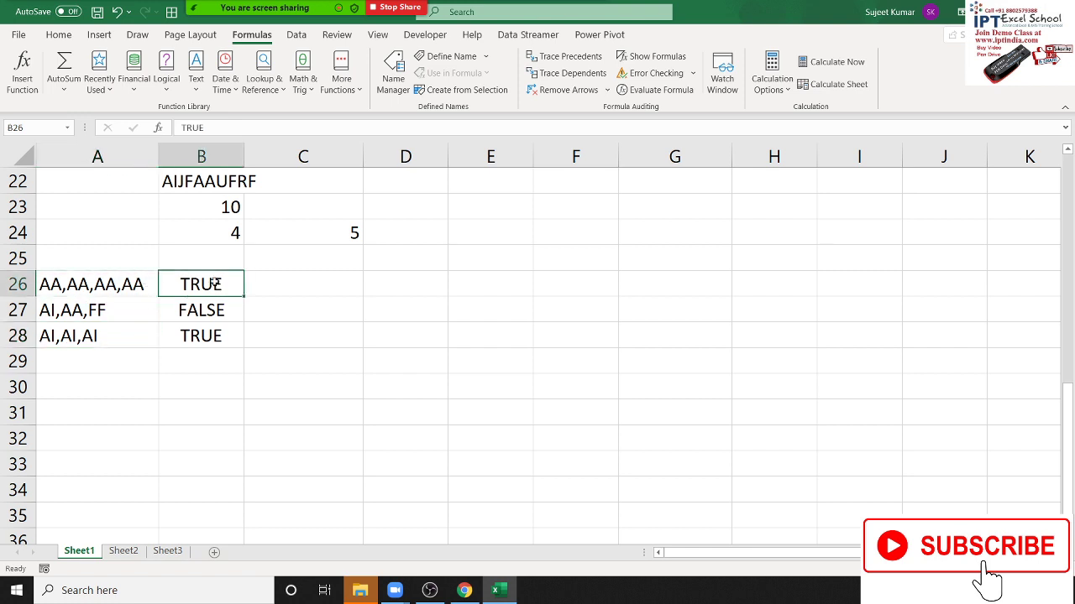
left_click(126, 314)
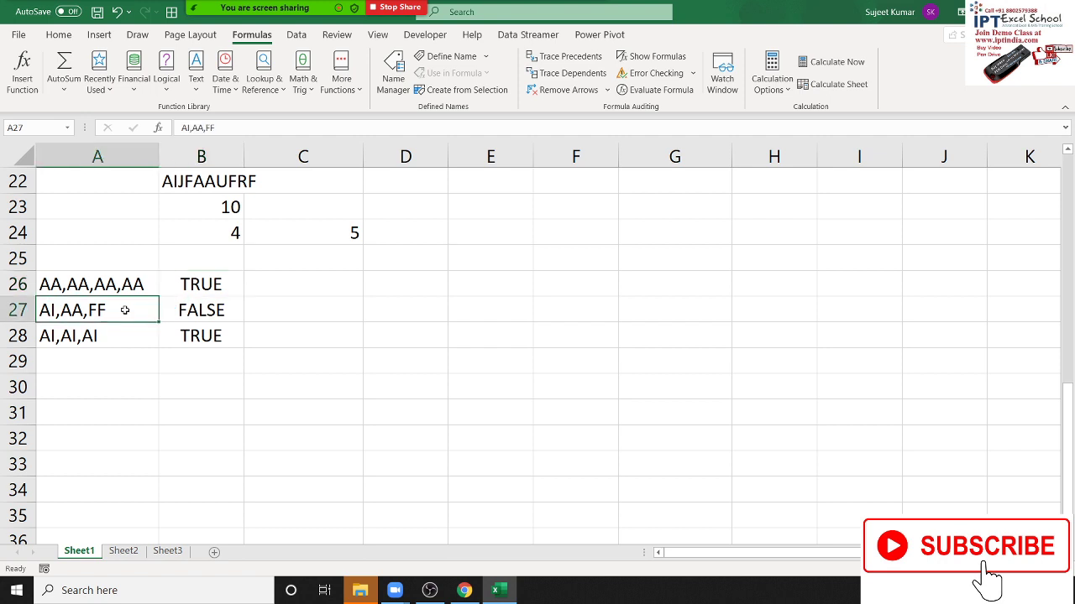
left_click(188, 318)
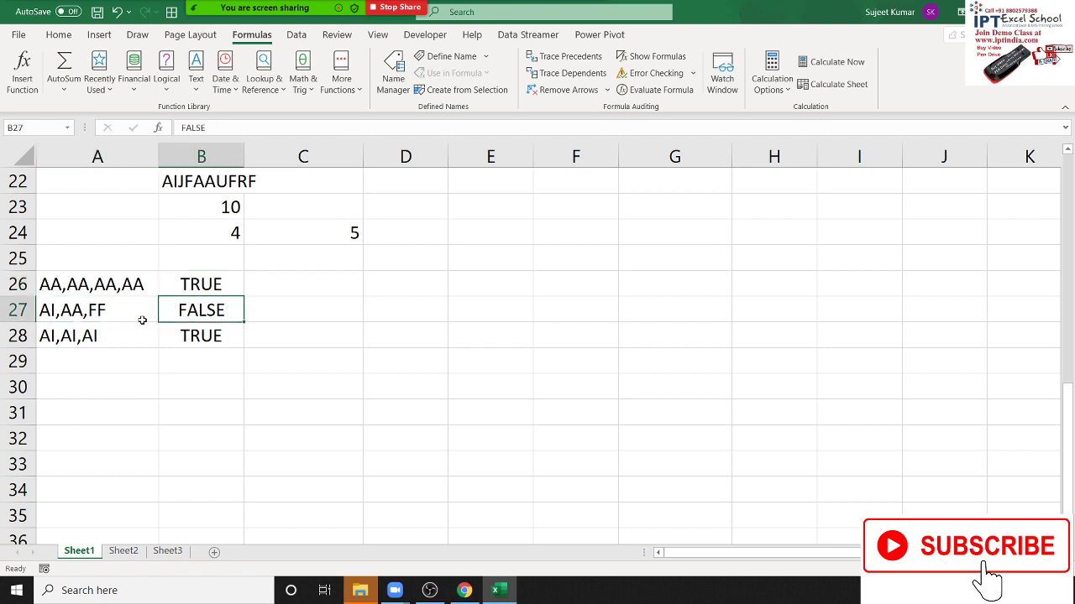